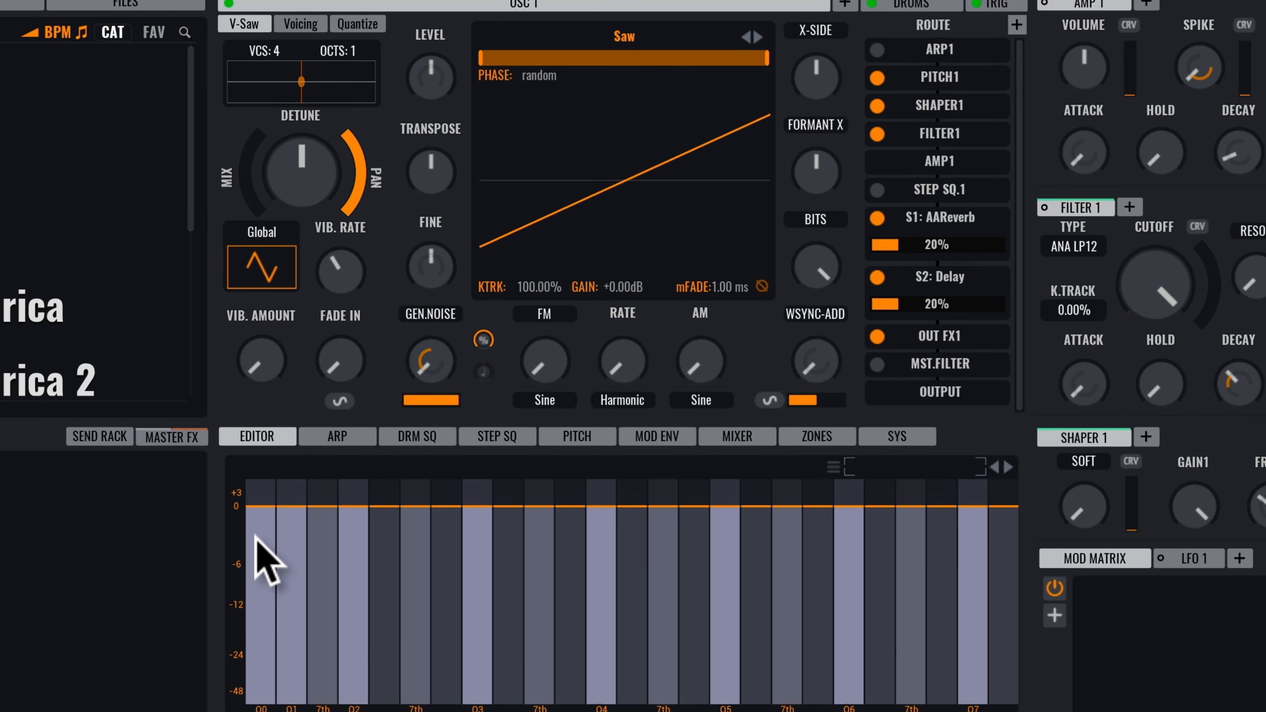
Step: Lower the Saw's fundamental to about -5 dB in the harmonic editor and reduce the third and fifth harmonics
click(256, 527)
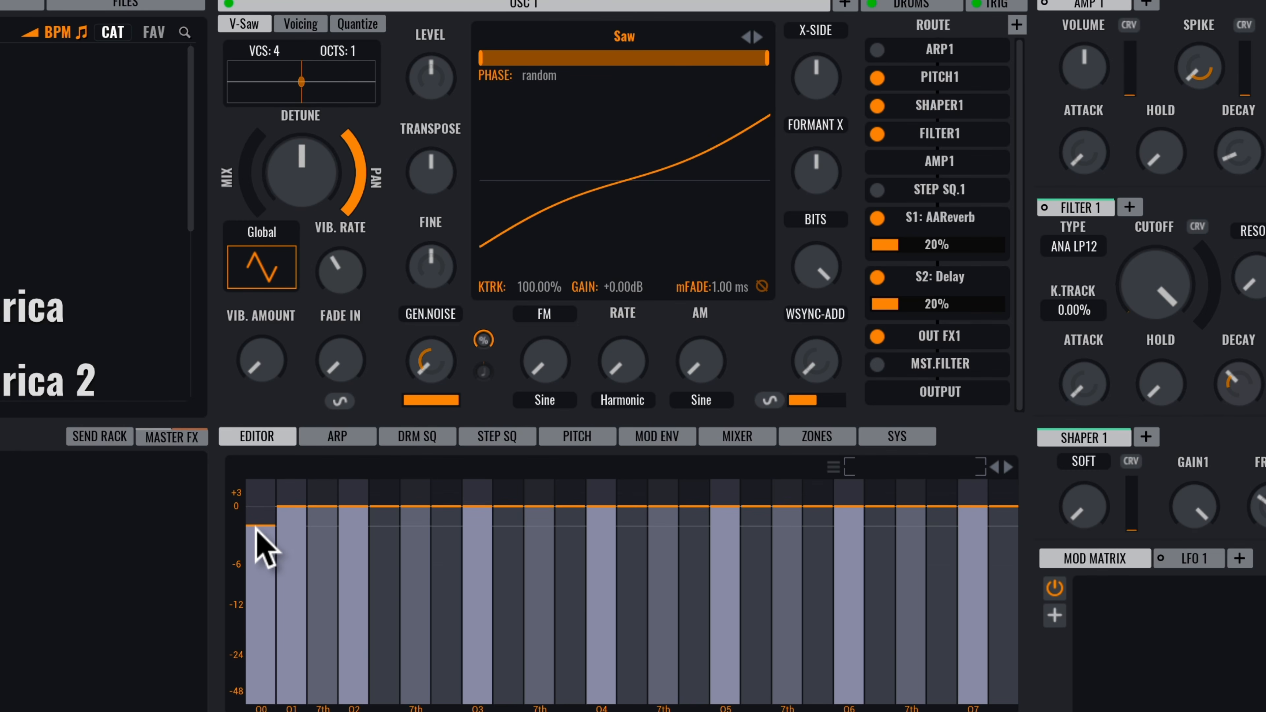
drag(255, 526, 259, 553)
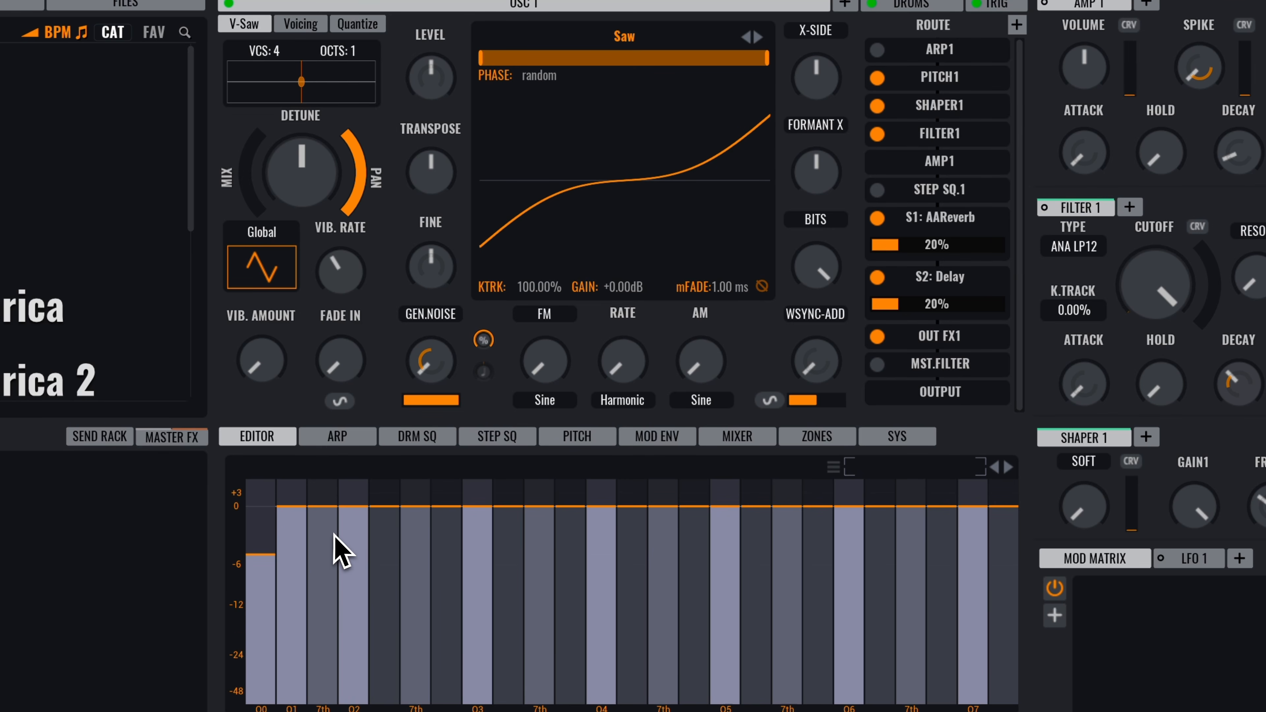
drag(334, 536, 334, 583)
click(387, 590)
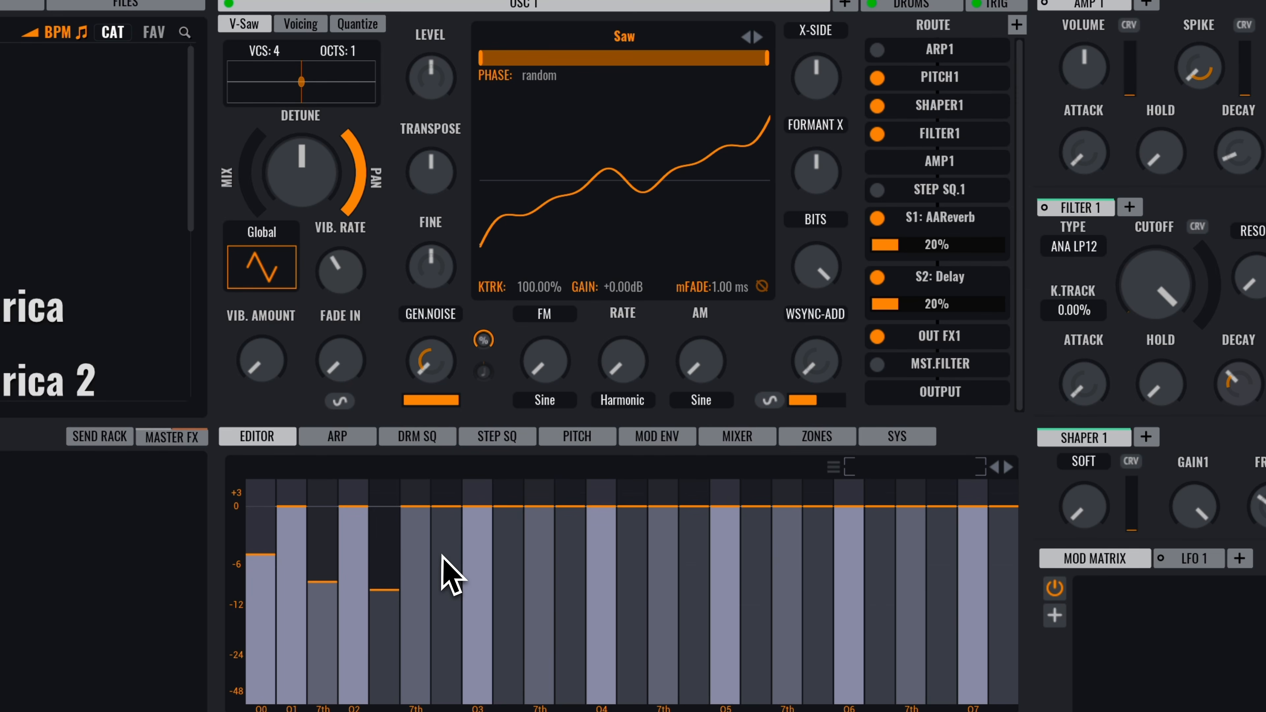
Step: Restore the Saw's fundamental, third and fifth harmonics to 0 dB
drag(379, 546, 387, 506)
drag(316, 557, 324, 509)
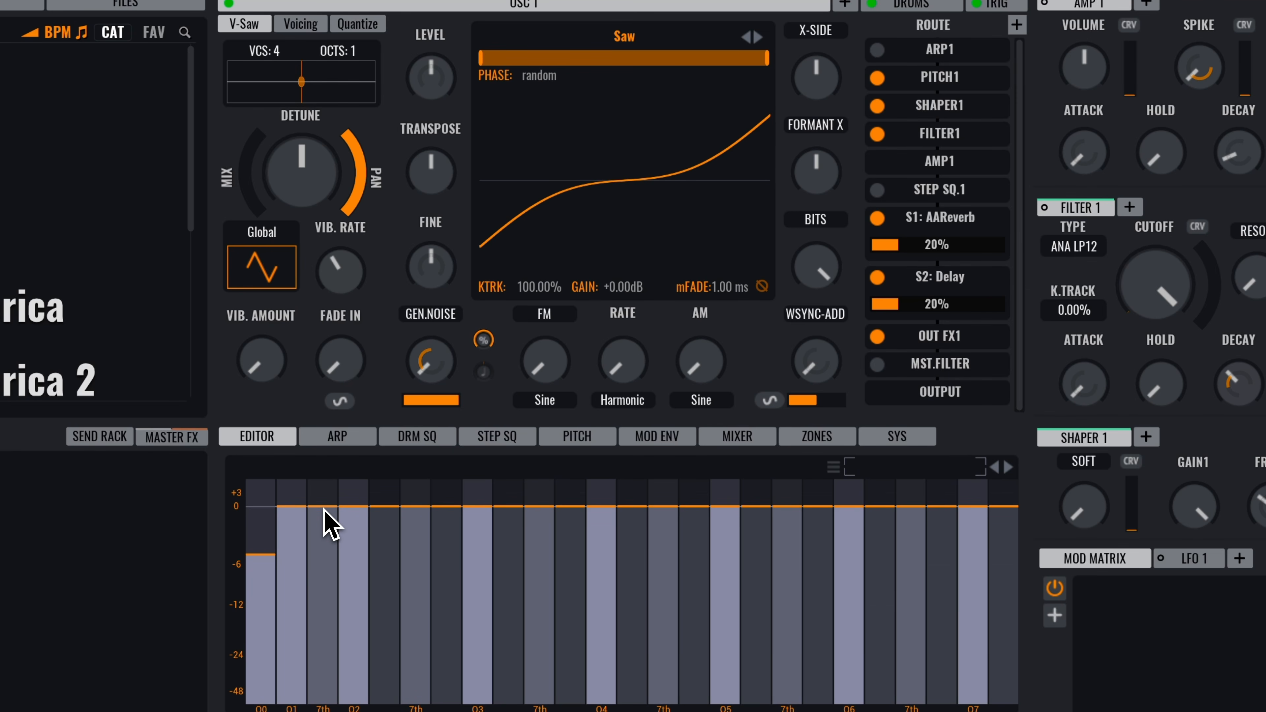
drag(278, 543, 272, 518)
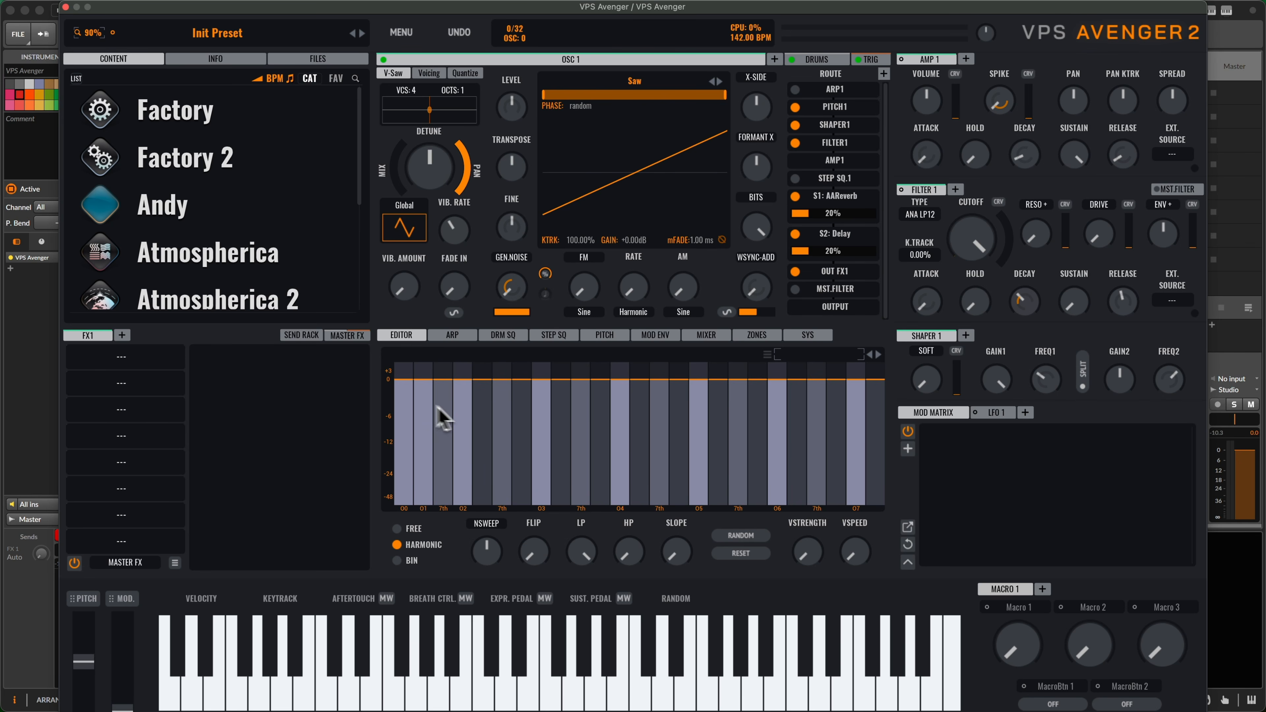
Step: Try lowering the Saw's fundamental to about -5 dB with a slightly reduced third harmonic, and return both to 0 dB
drag(415, 393, 409, 410)
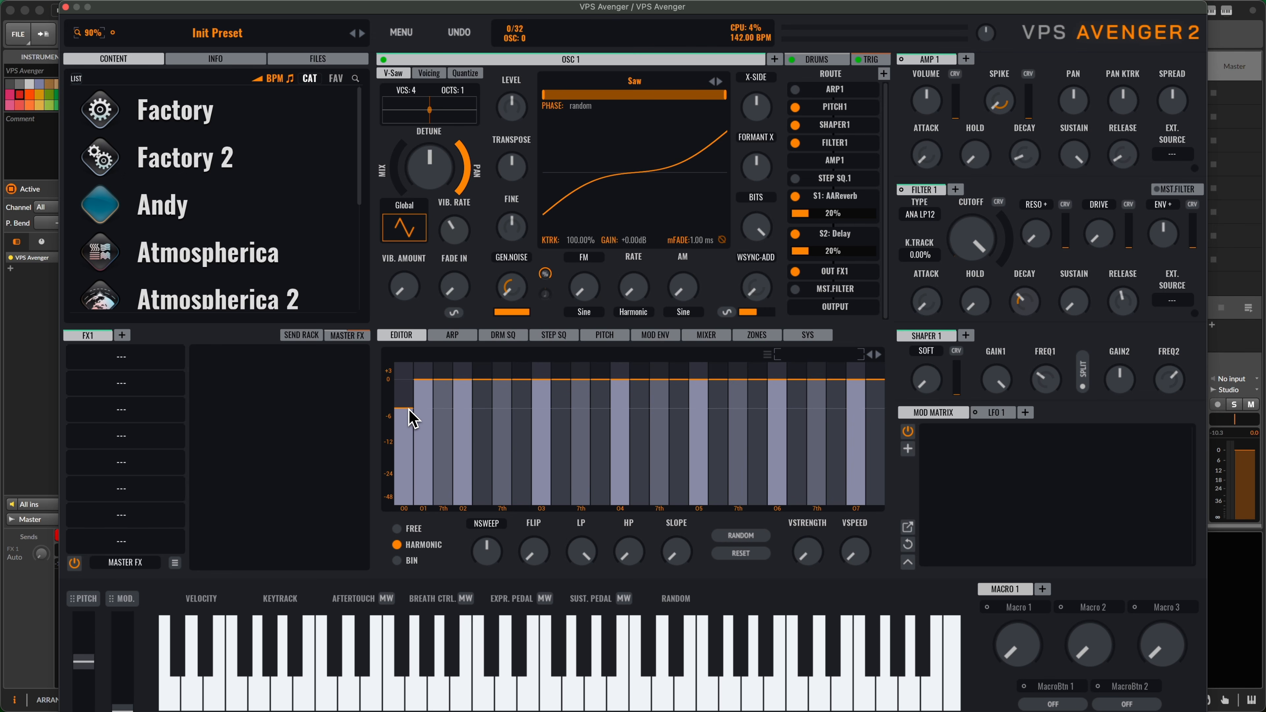
mouse_move(408, 409)
mouse_down()
mouse_move(444, 408)
mouse_move(444, 388)
mouse_move(500, 407)
mouse_move(504, 389)
mouse_up()
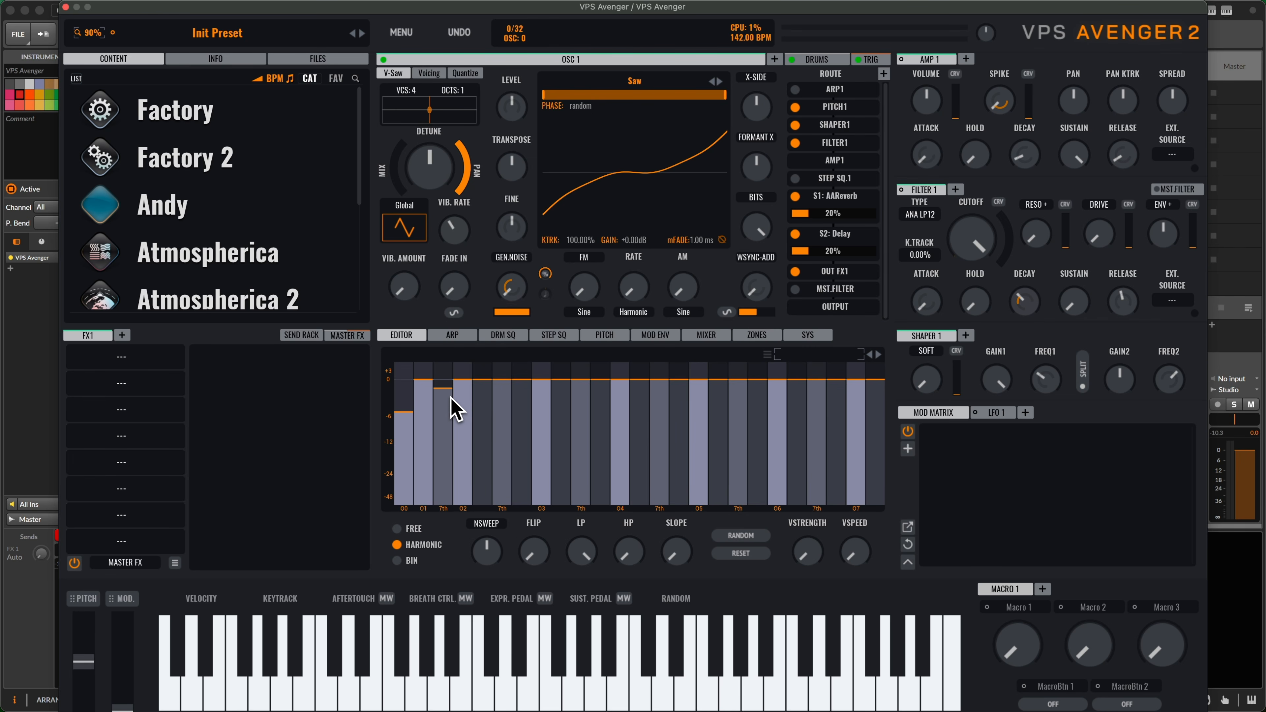
mouse_move(451, 397)
mouse_down()
mouse_move(449, 378)
mouse_move(413, 384)
mouse_up()
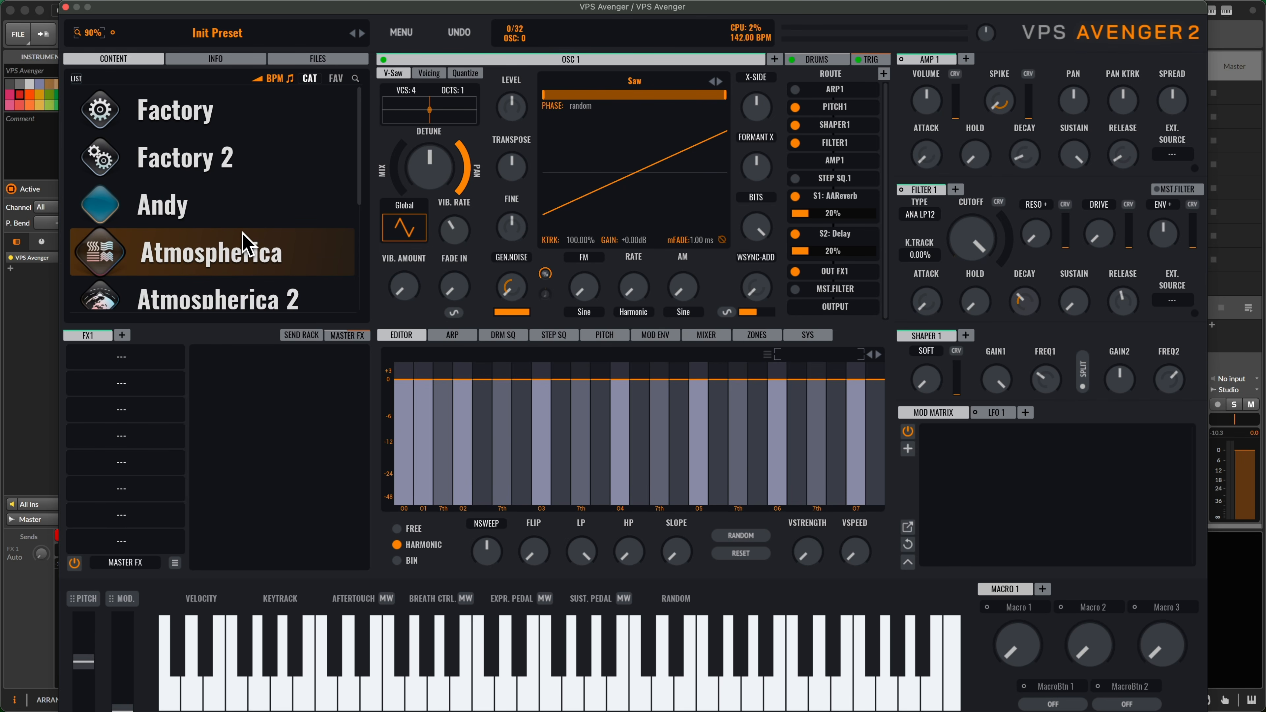
Step: Close the VPS Avenger window and delete its instrument track
click(65, 7)
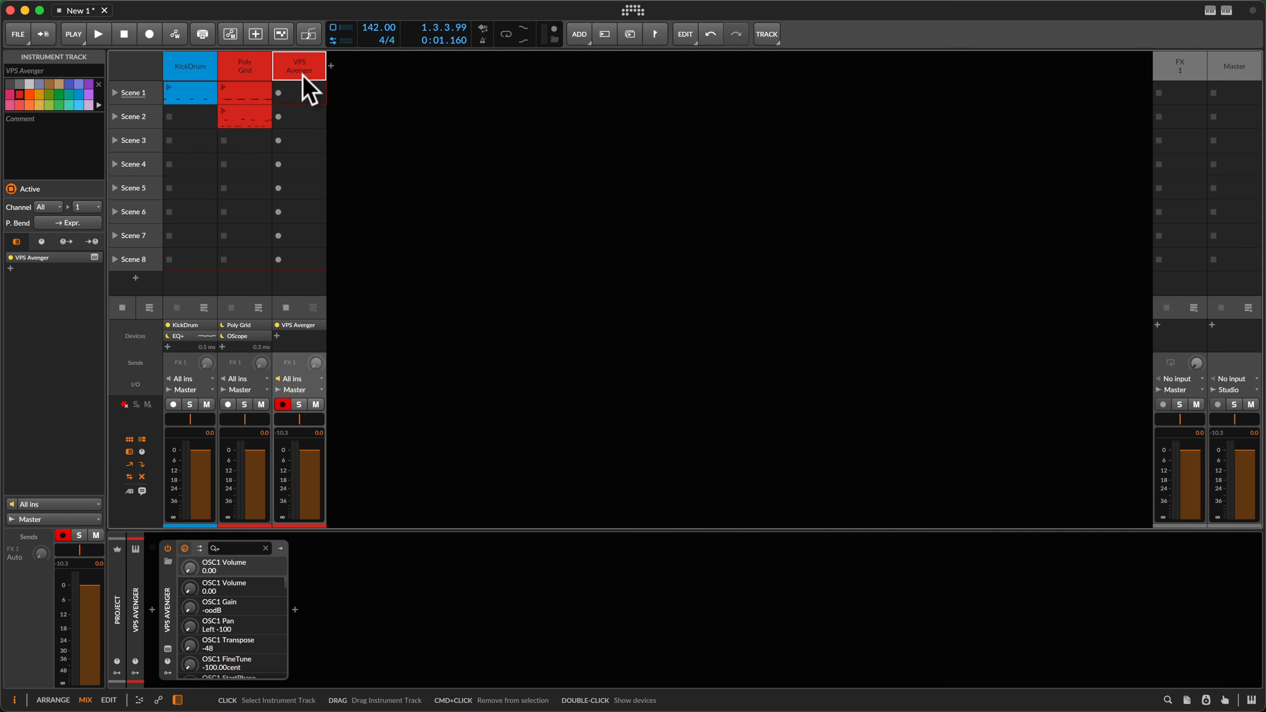
key(BackSpace)
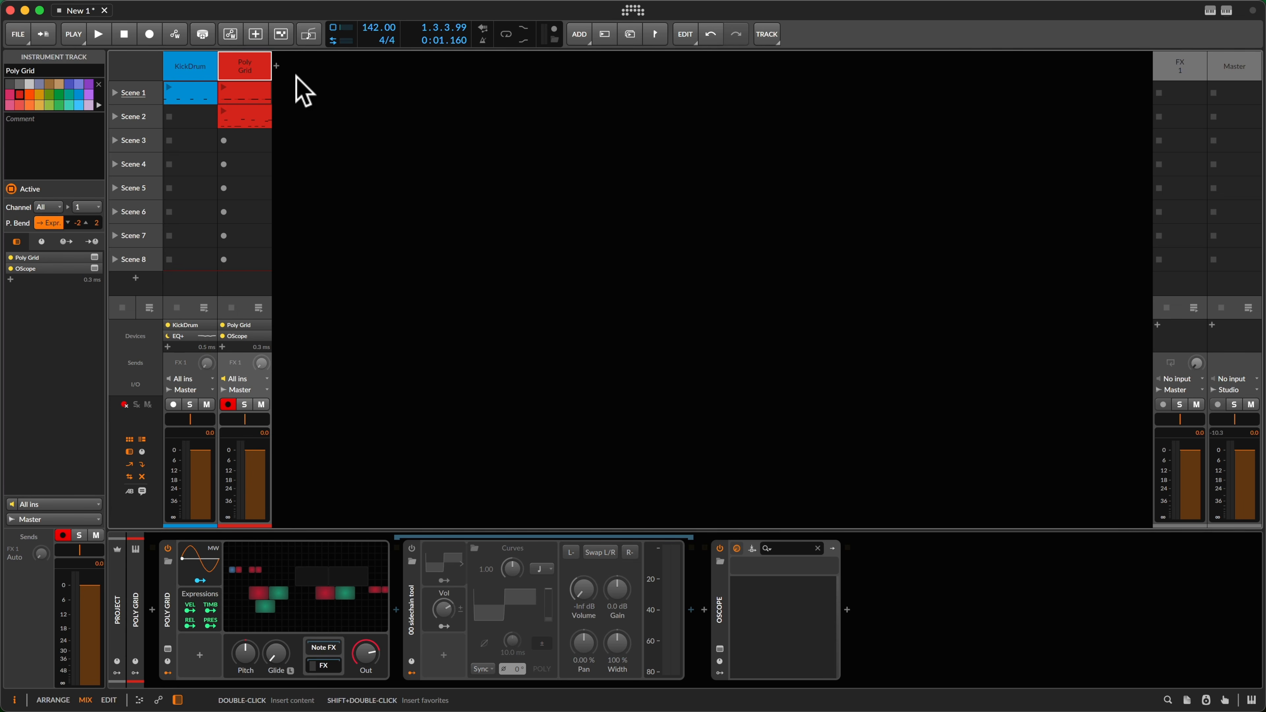
Step: Open the Poly Grid device's patch and enlarge the editor to show the whole module chain
double_click(364, 617)
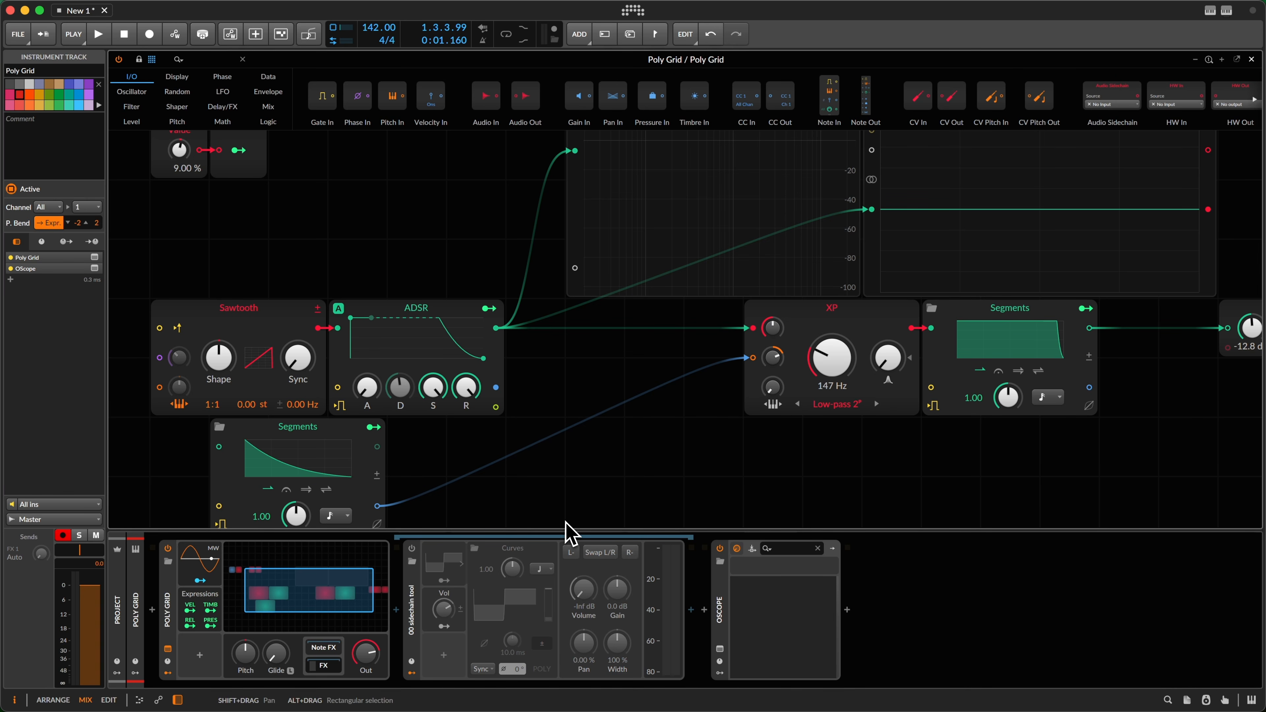
drag(565, 532, 573, 685)
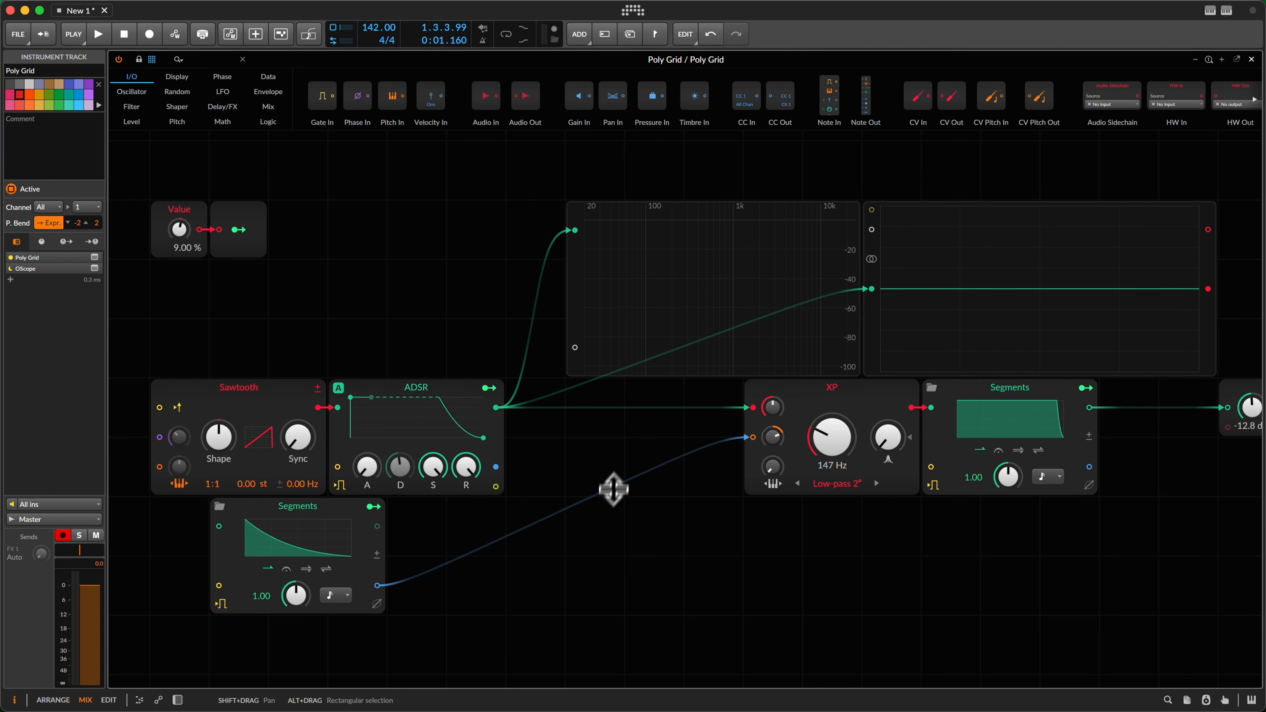
scroll(616, 472, down, 3)
scroll(616, 472, down, 1)
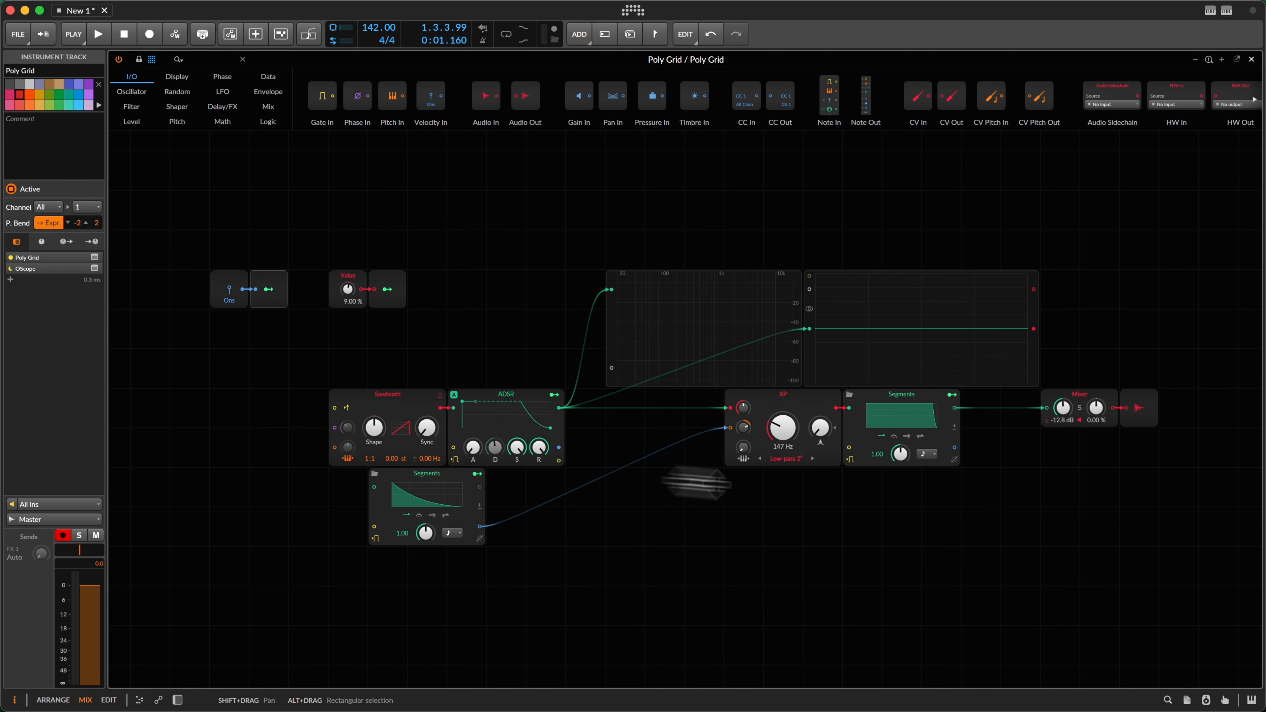
click(903, 418)
click(1023, 350)
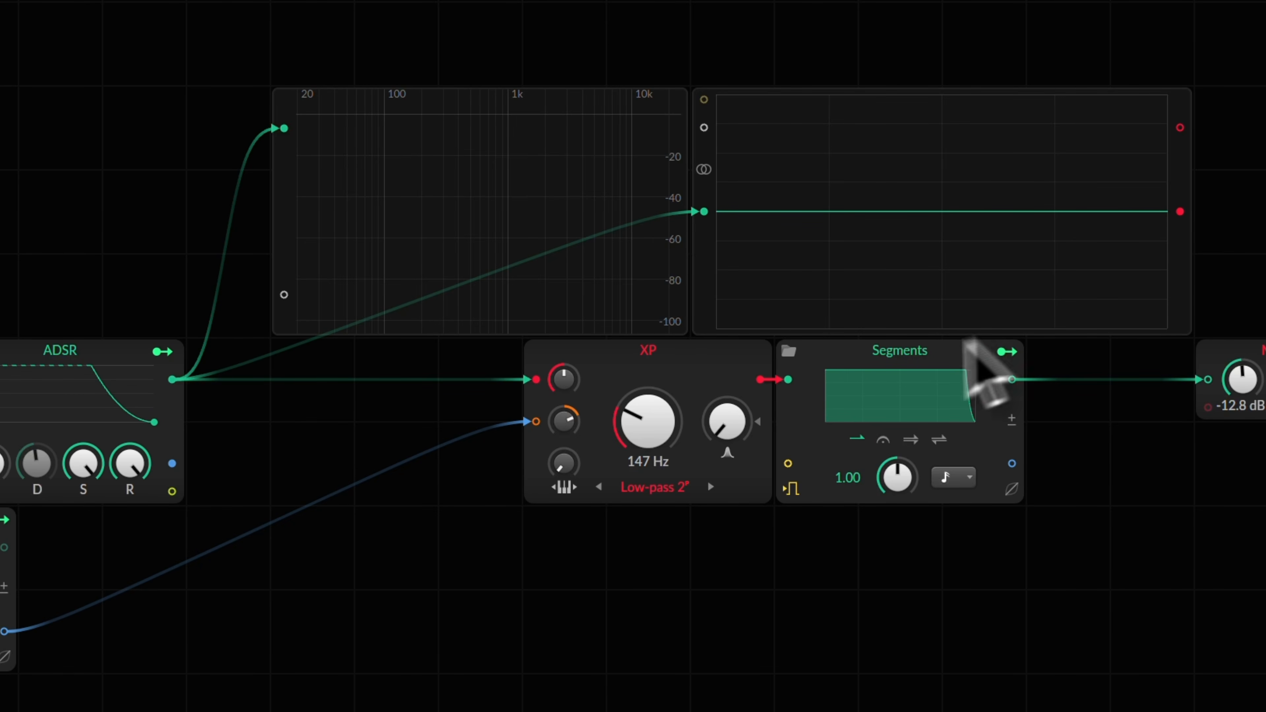
Step: Inspect the curve and the time unit options of the Segments module after the XP filter
click(911, 394)
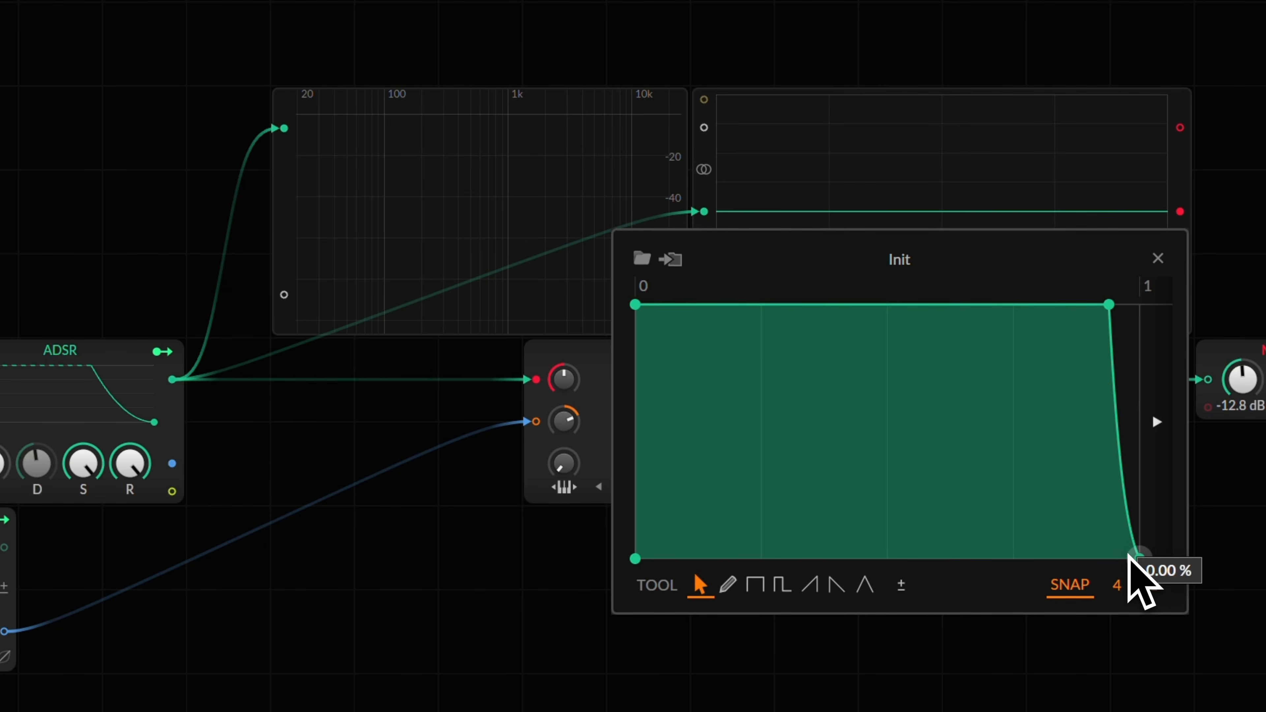
click(1156, 257)
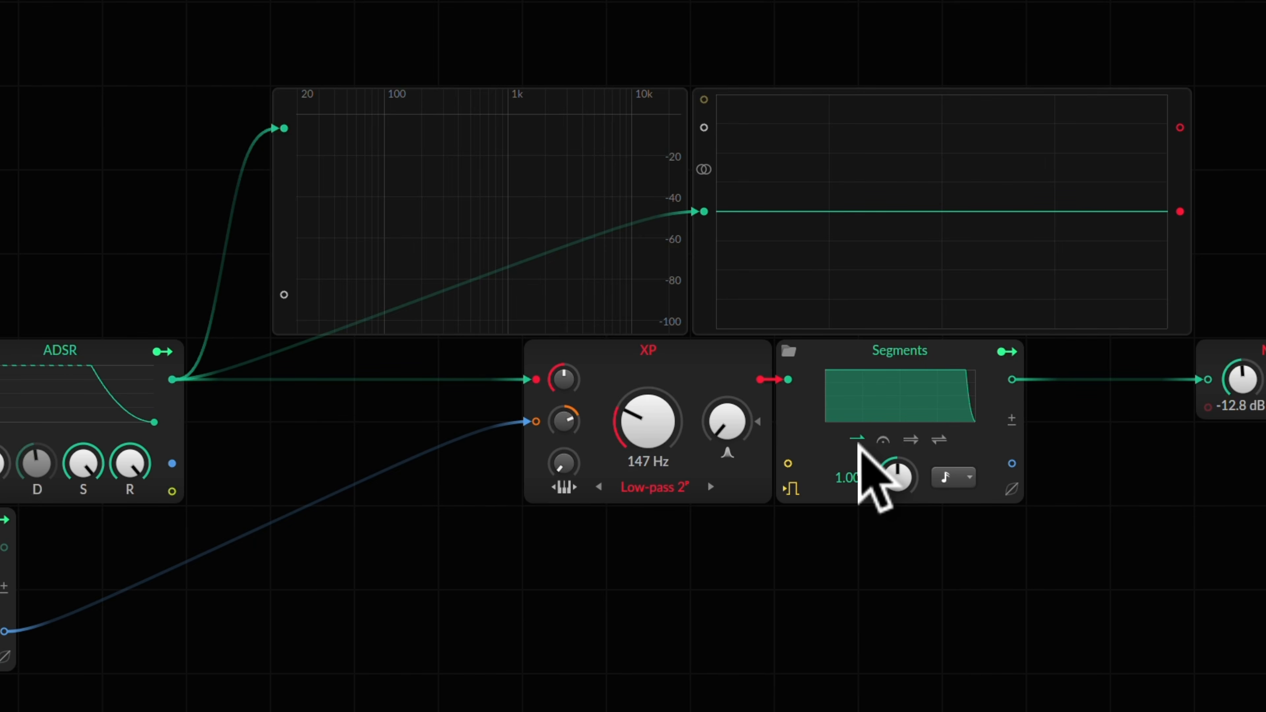
click(945, 478)
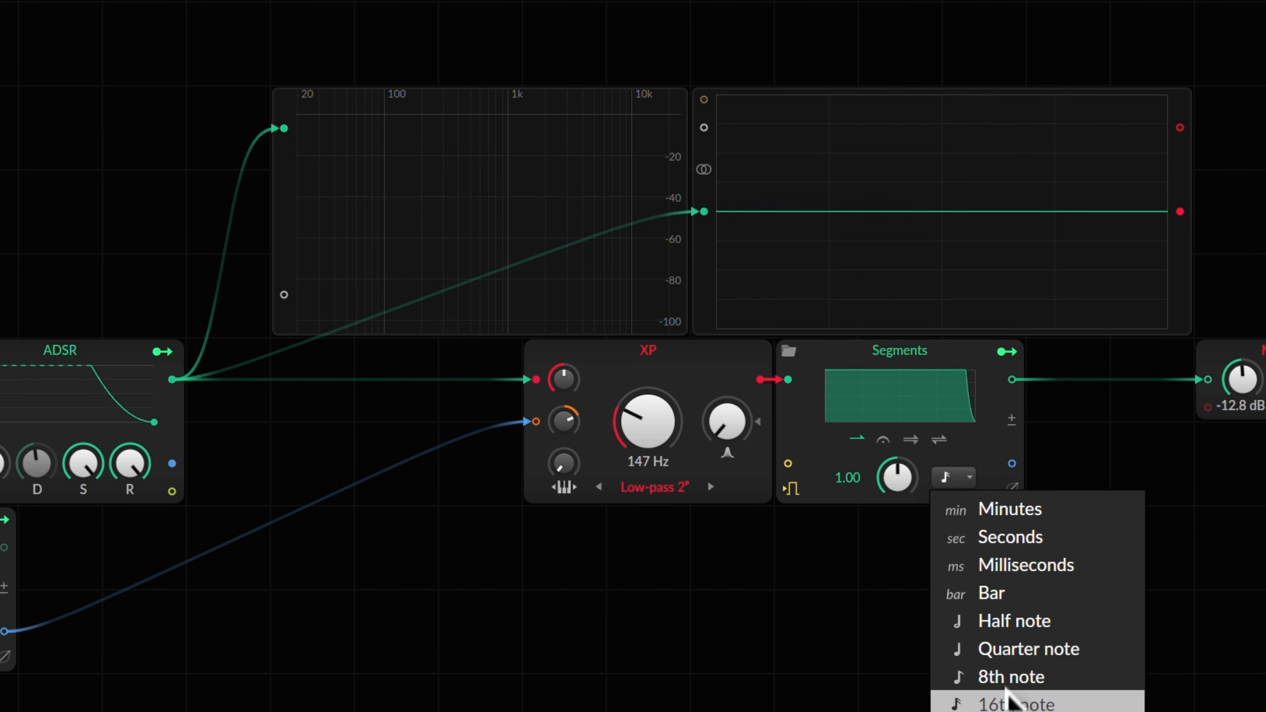
click(653, 647)
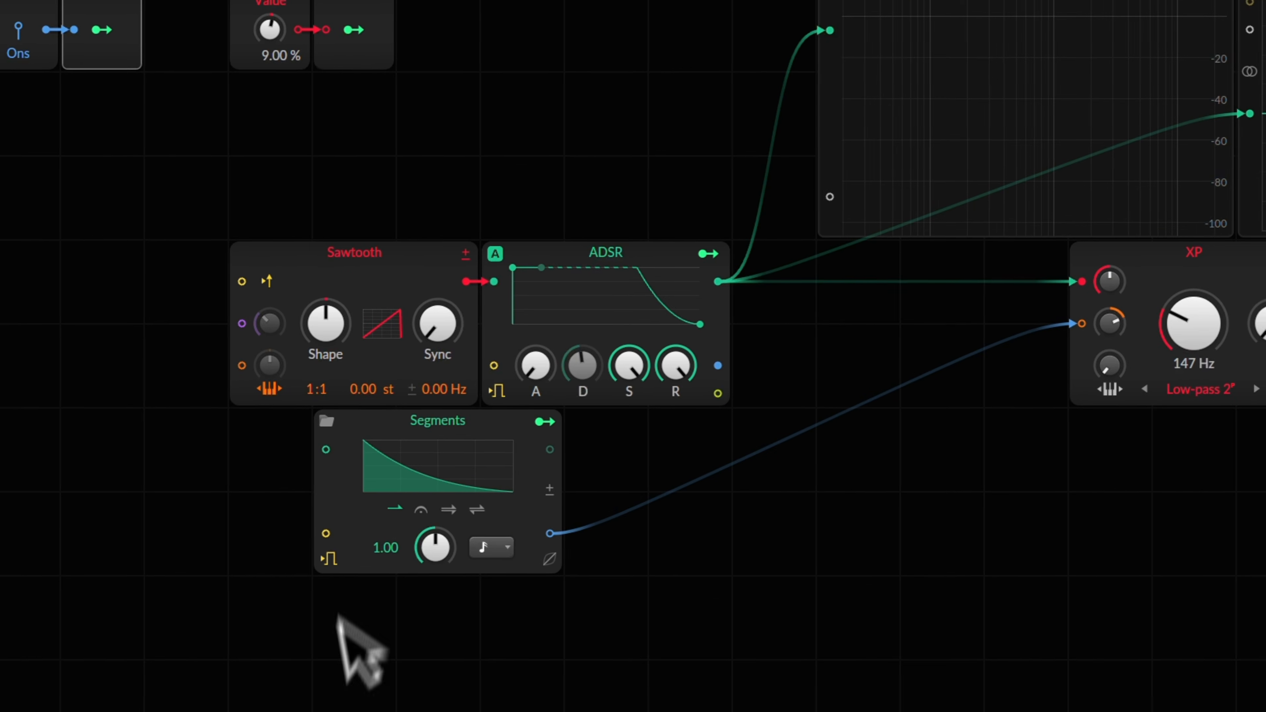
Step: Reshape the Segments curve that modulates the XP filter, adding a point near the start for a steep initial drop and a curved decay
drag(197, 504, 550, 584)
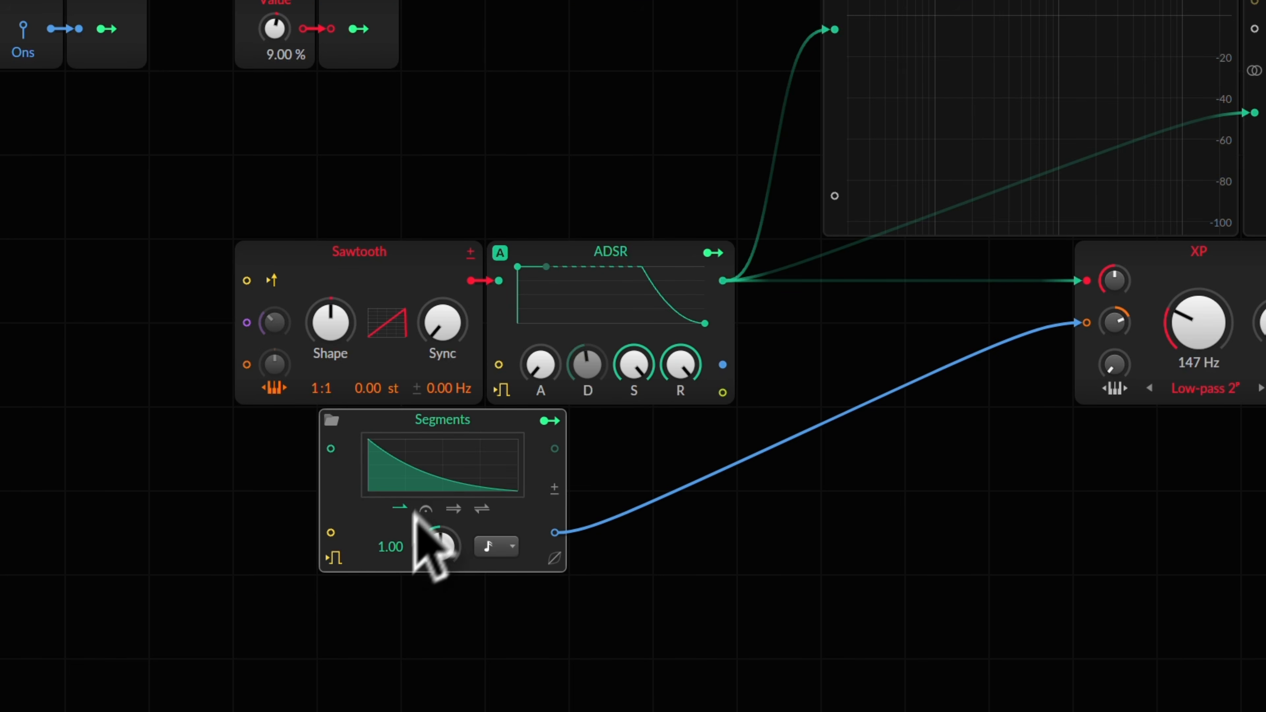
click(429, 494)
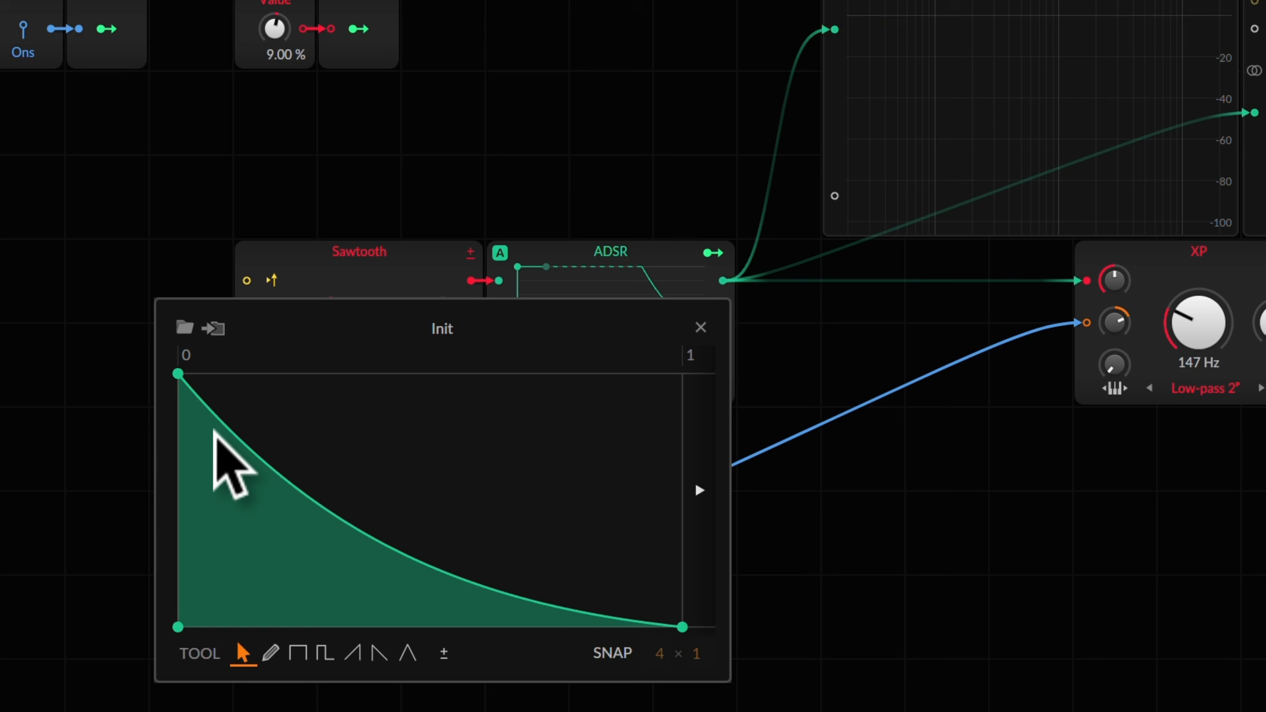
double_click(208, 420)
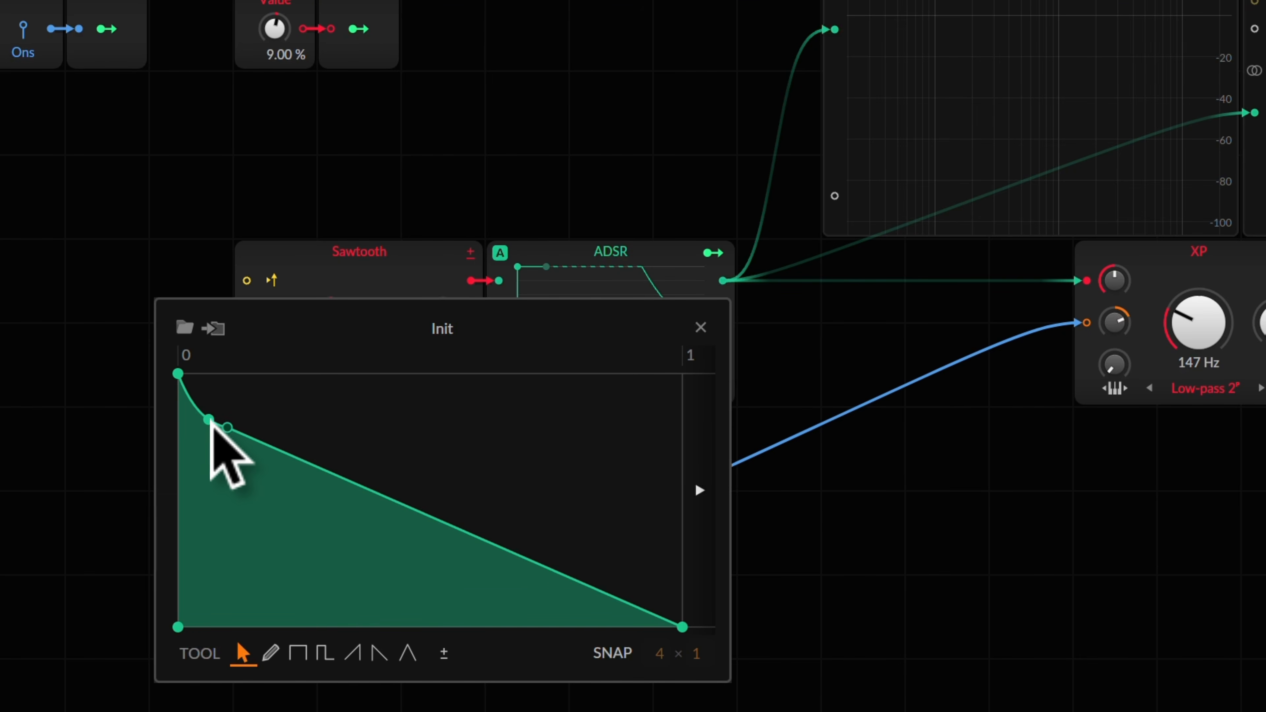
drag(209, 422, 206, 464)
drag(313, 501, 319, 508)
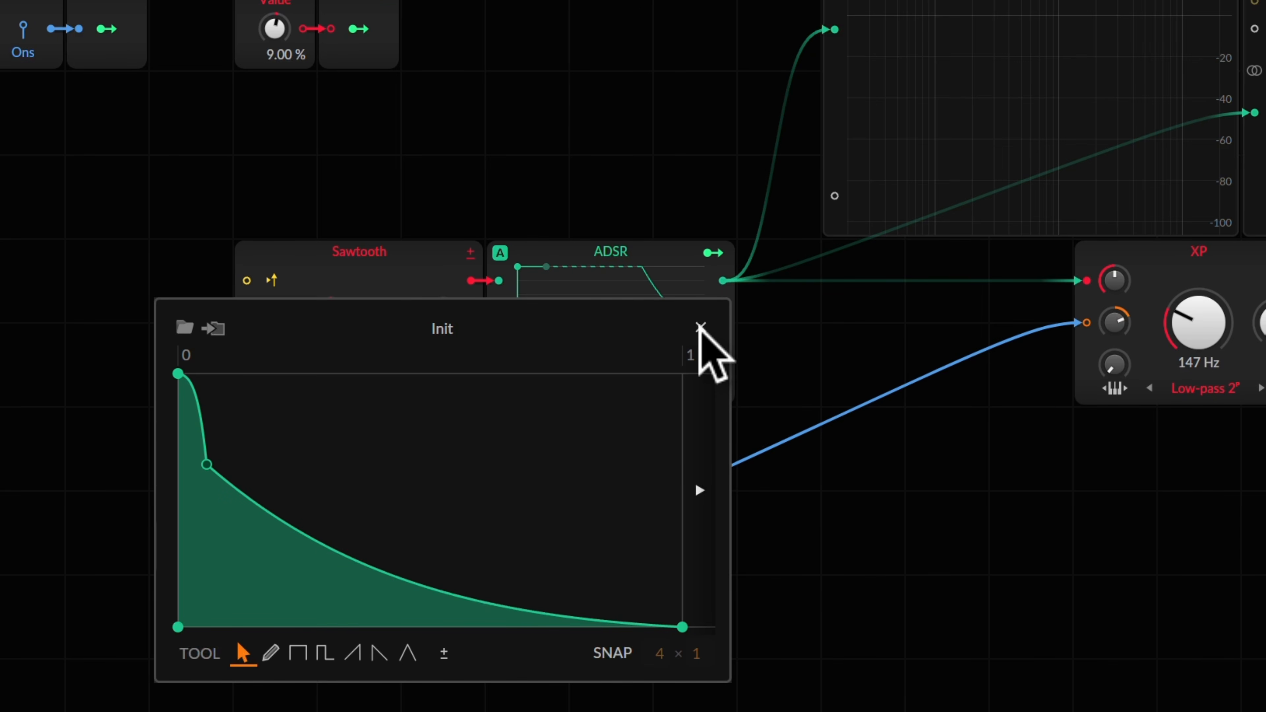
click(699, 327)
Step: Examine the ADSR, the Sawtooth and the modulator outputs fed by the Ons and Value modules
drag(574, 157, 650, 311)
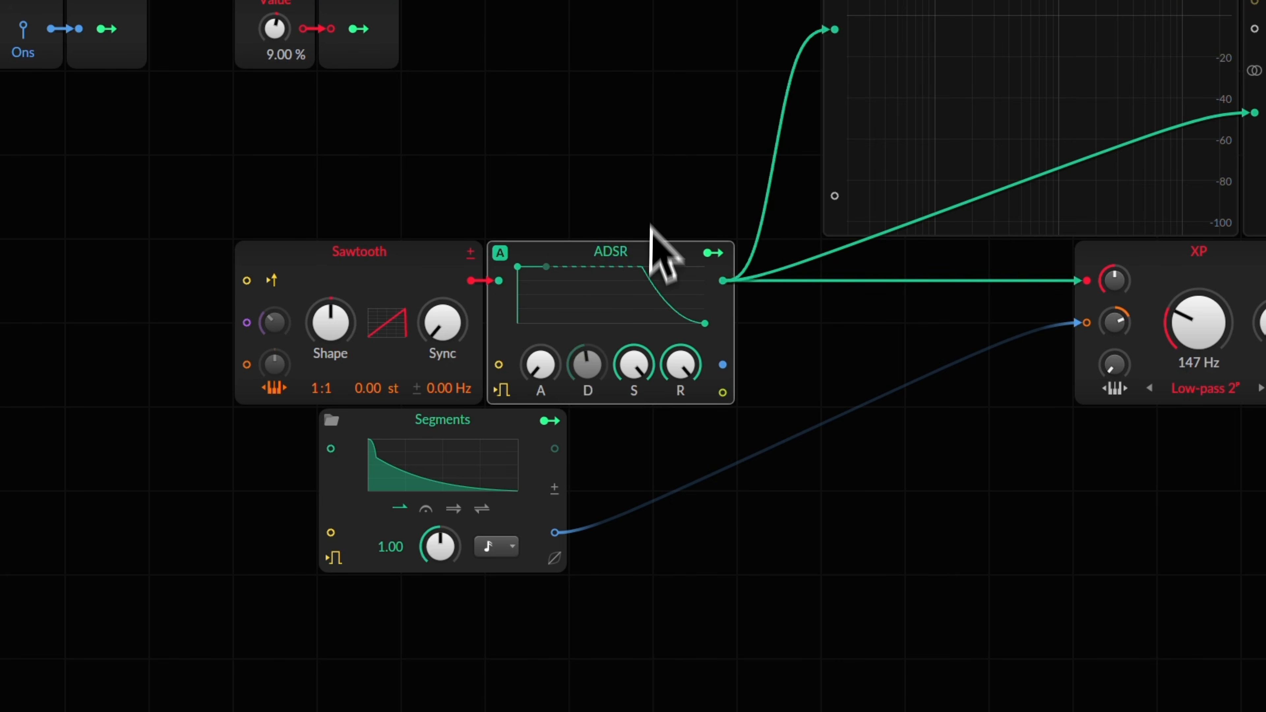
drag(124, 195, 428, 327)
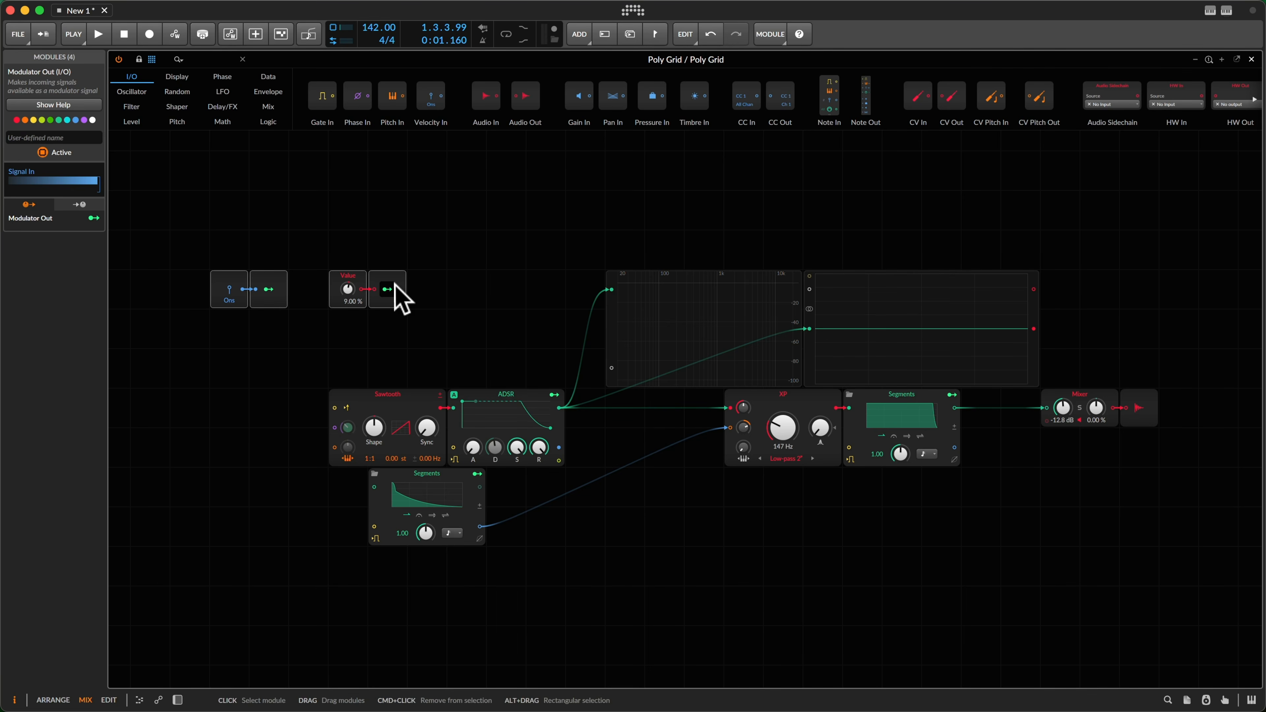
click(344, 428)
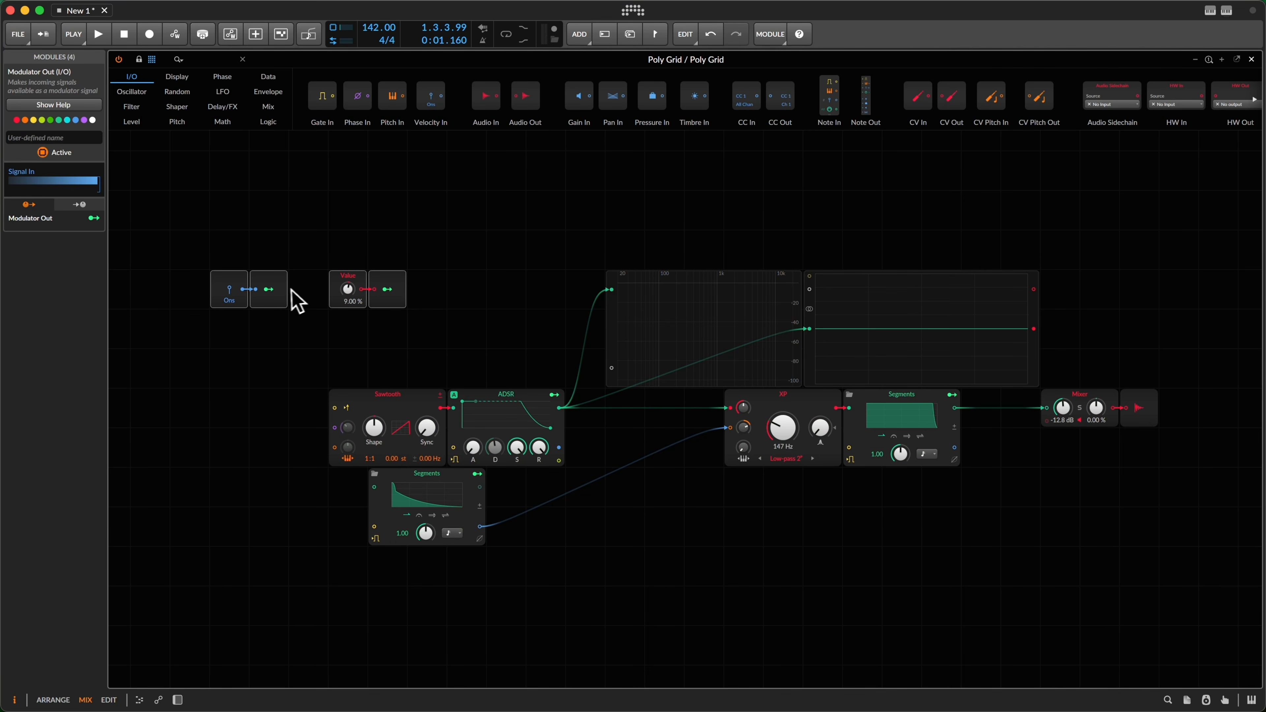
click(277, 295)
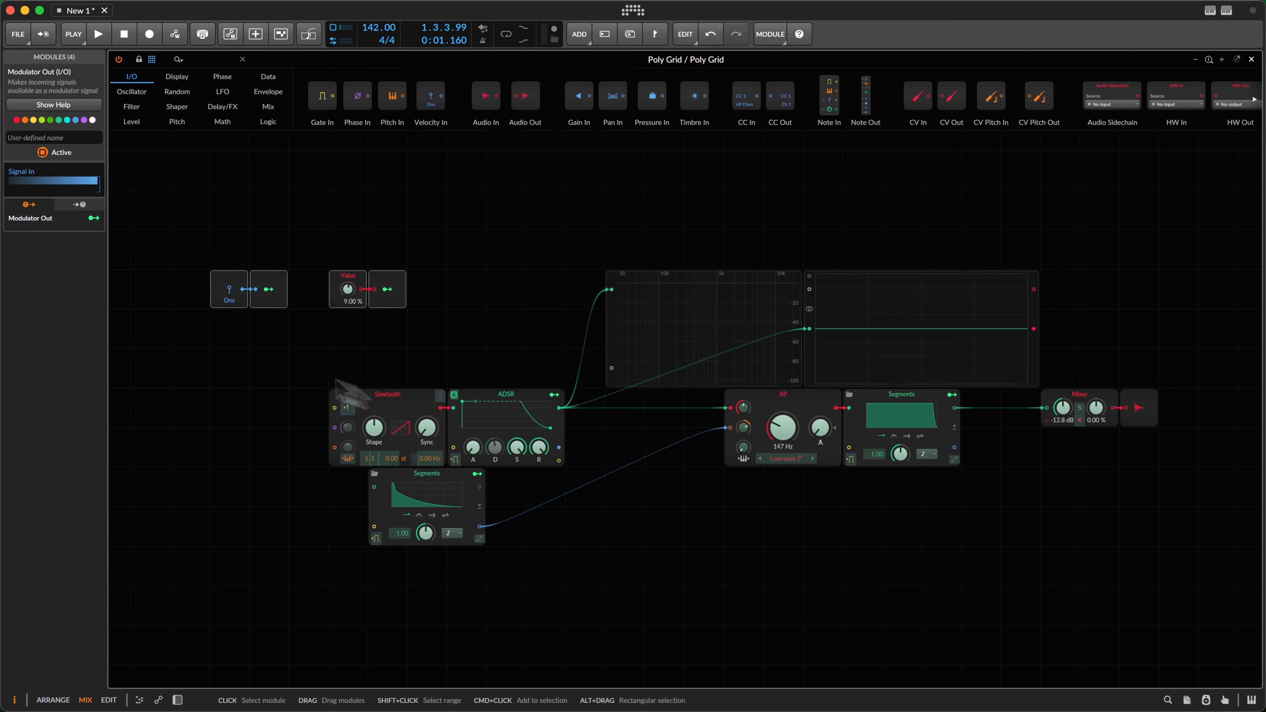
click(280, 294)
scroll(431, 318, down, 1)
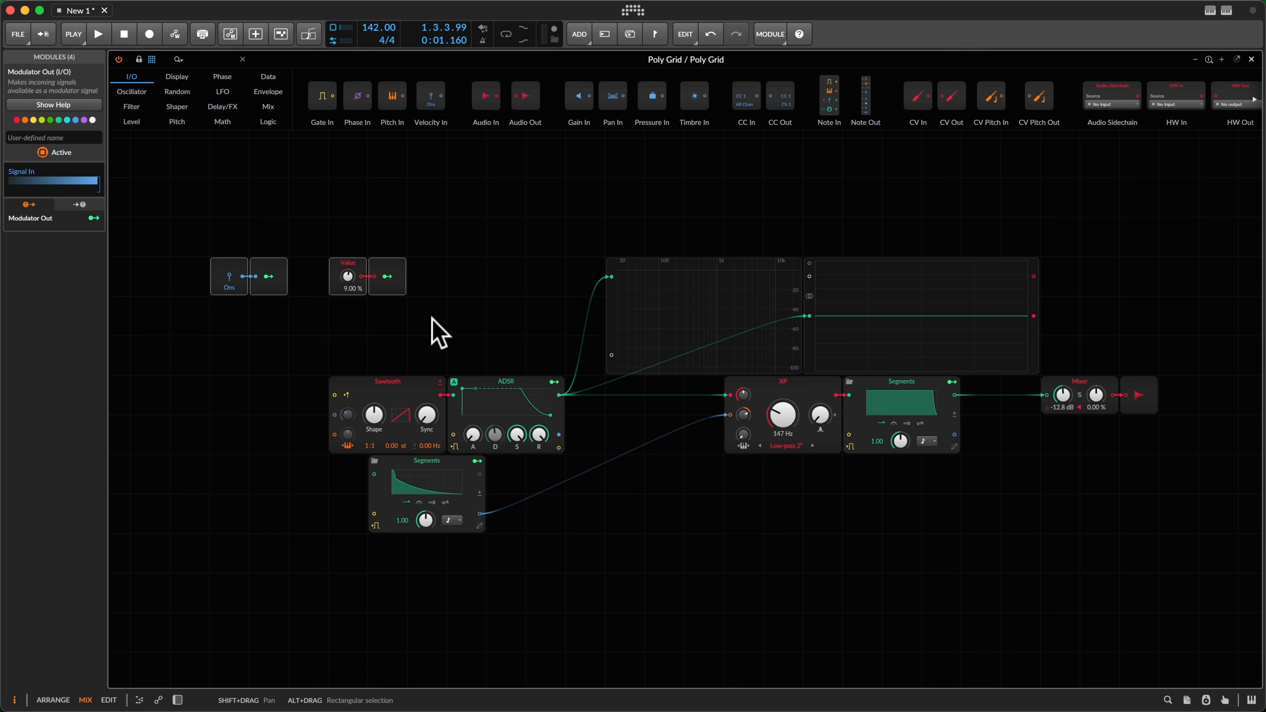
scroll(431, 335, down, 1)
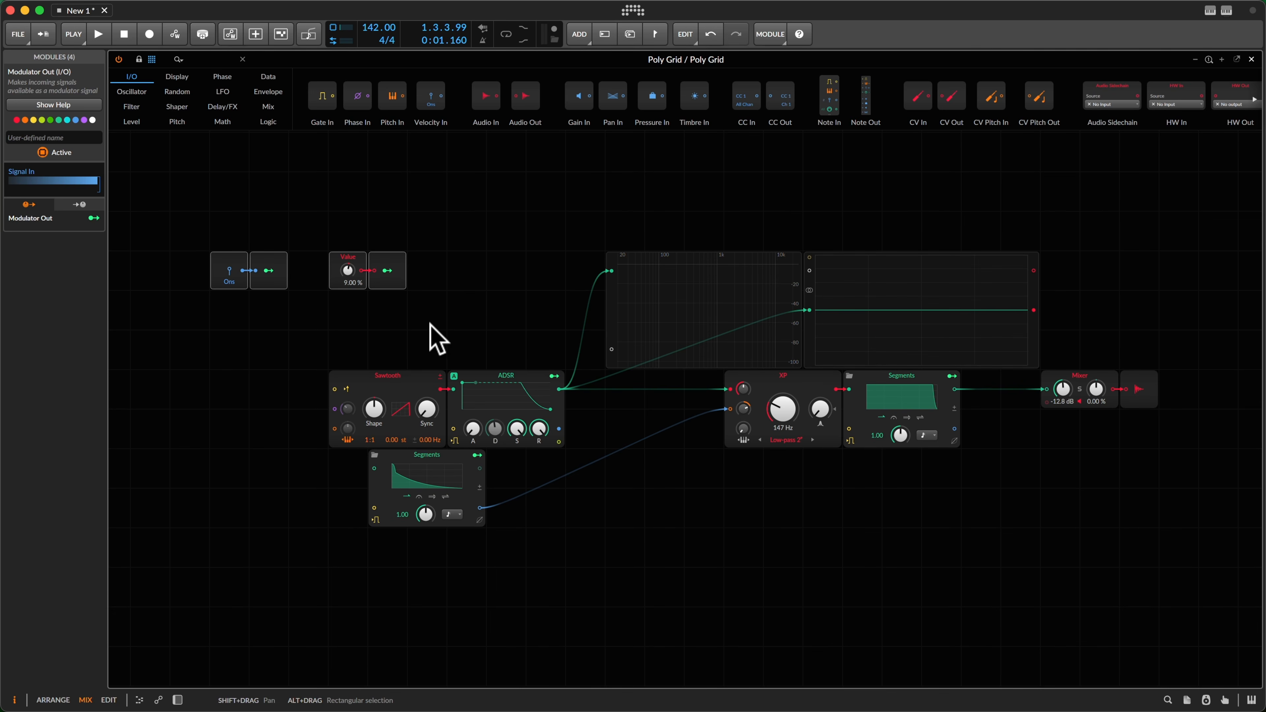
click(368, 405)
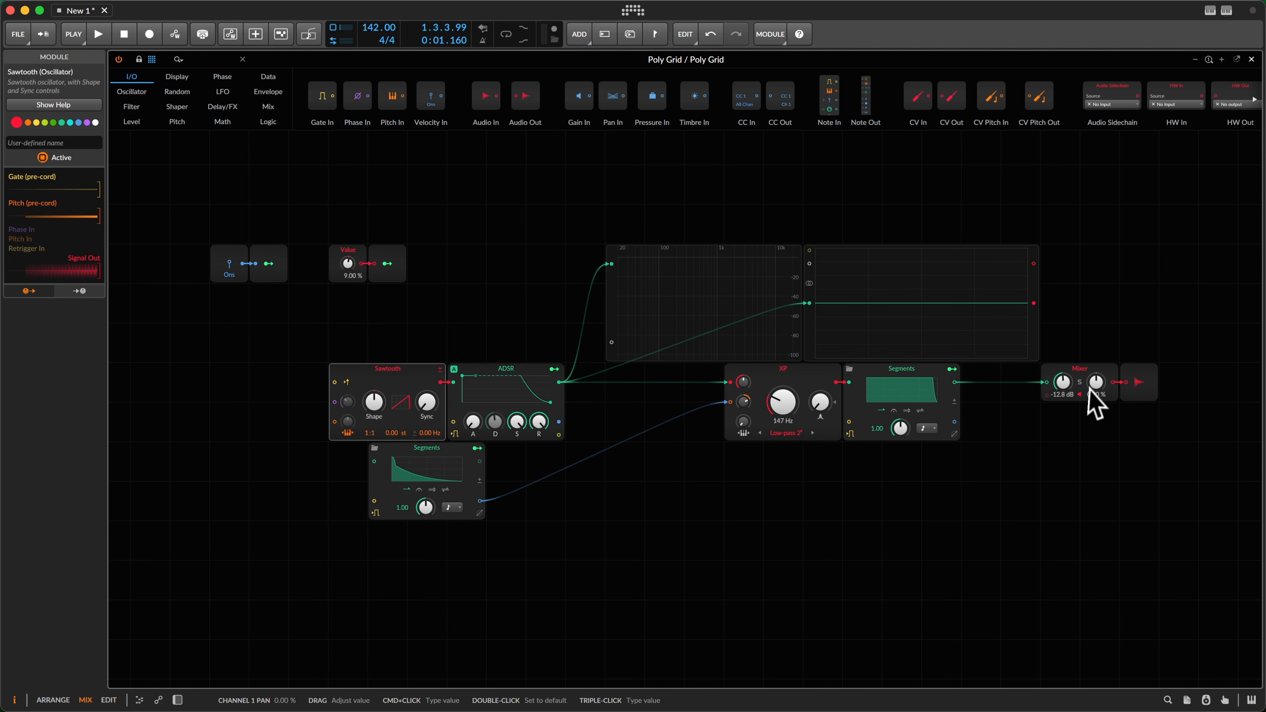
Step: Leave the Grid editor, audition the Poly Grid track's Scene 1 clip and show the track's devices
key(space)
key(space)
key(Escape)
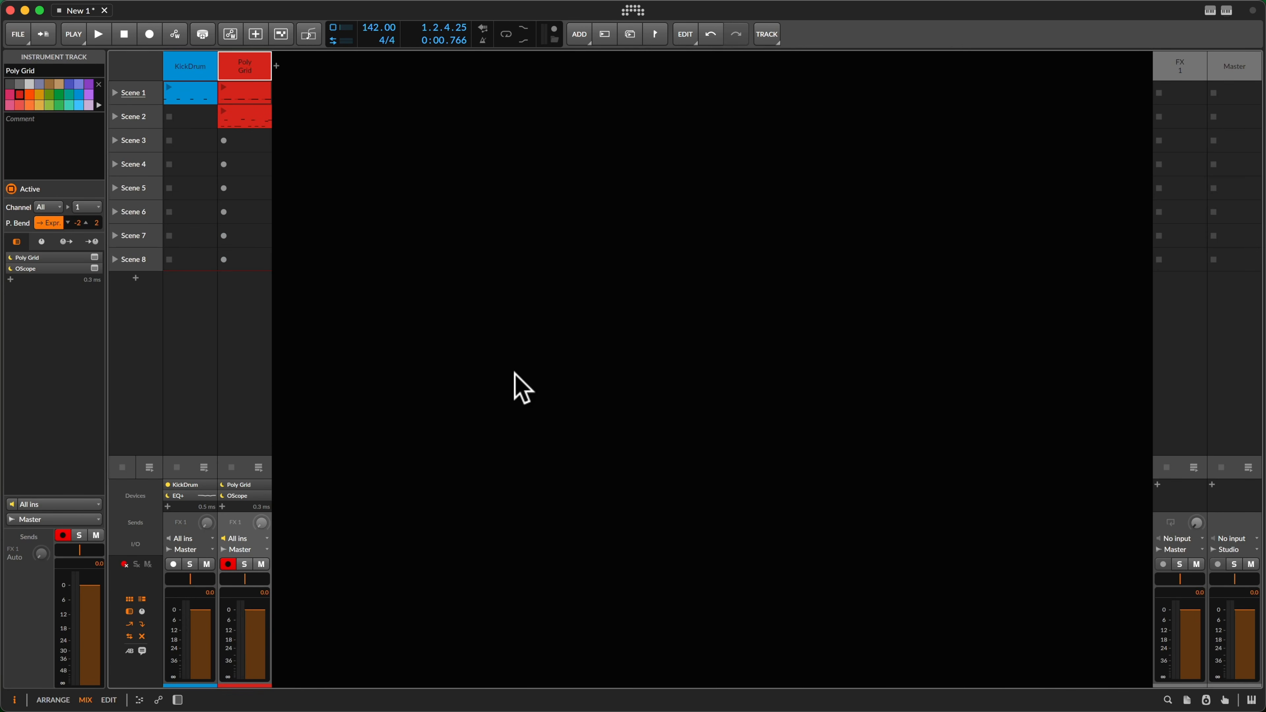
click(221, 94)
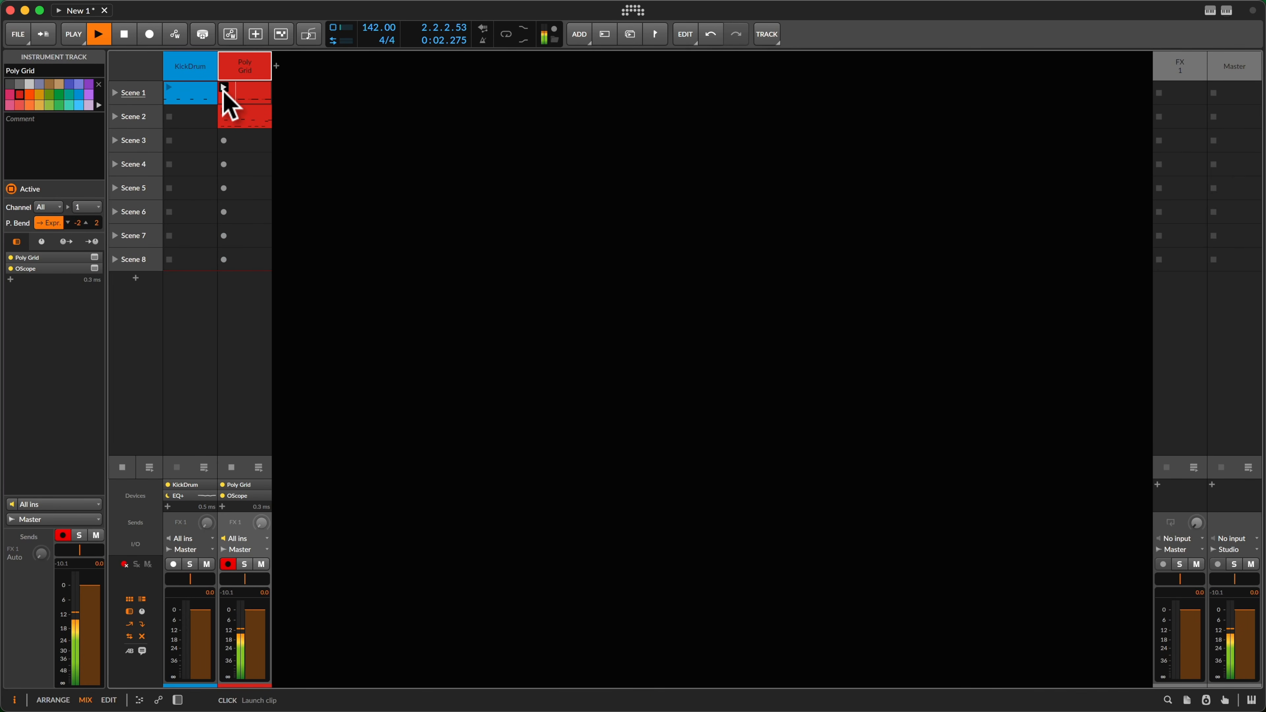
key(d)
key(space)
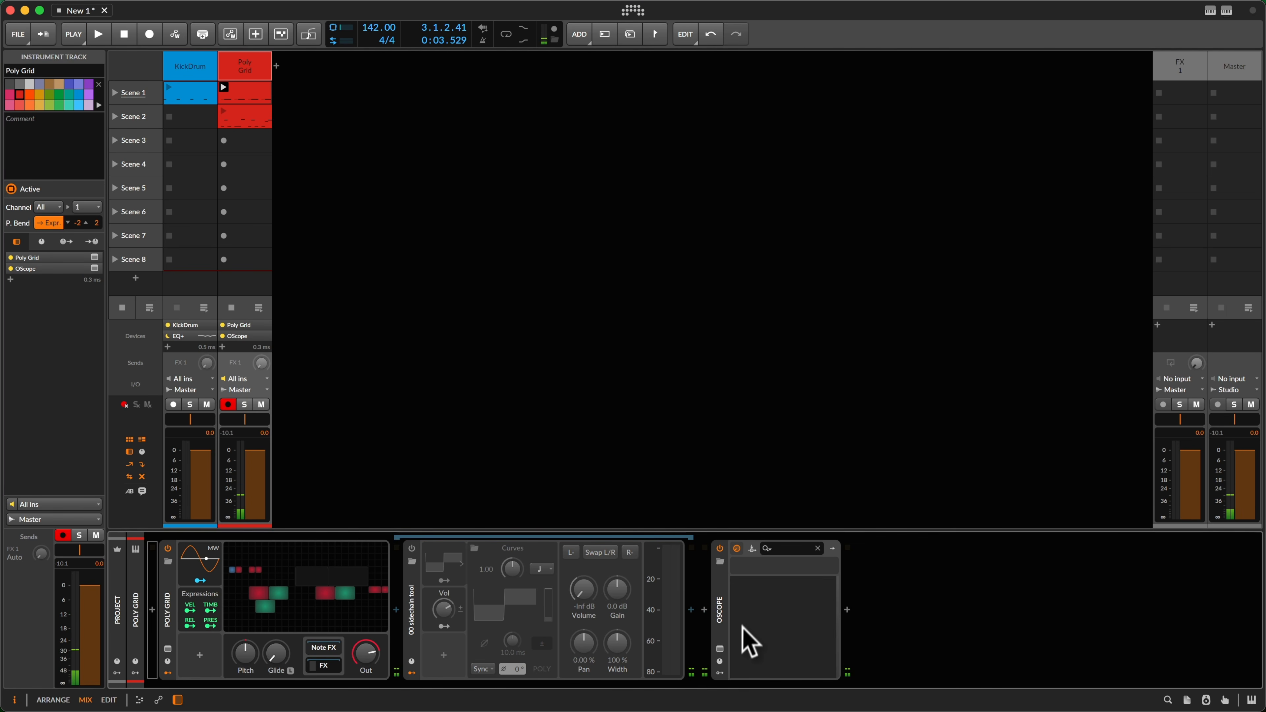
Step: View the Poly Grid clip's waveform in OScope during playback, and stop and close the scope
click(722, 649)
click(94, 25)
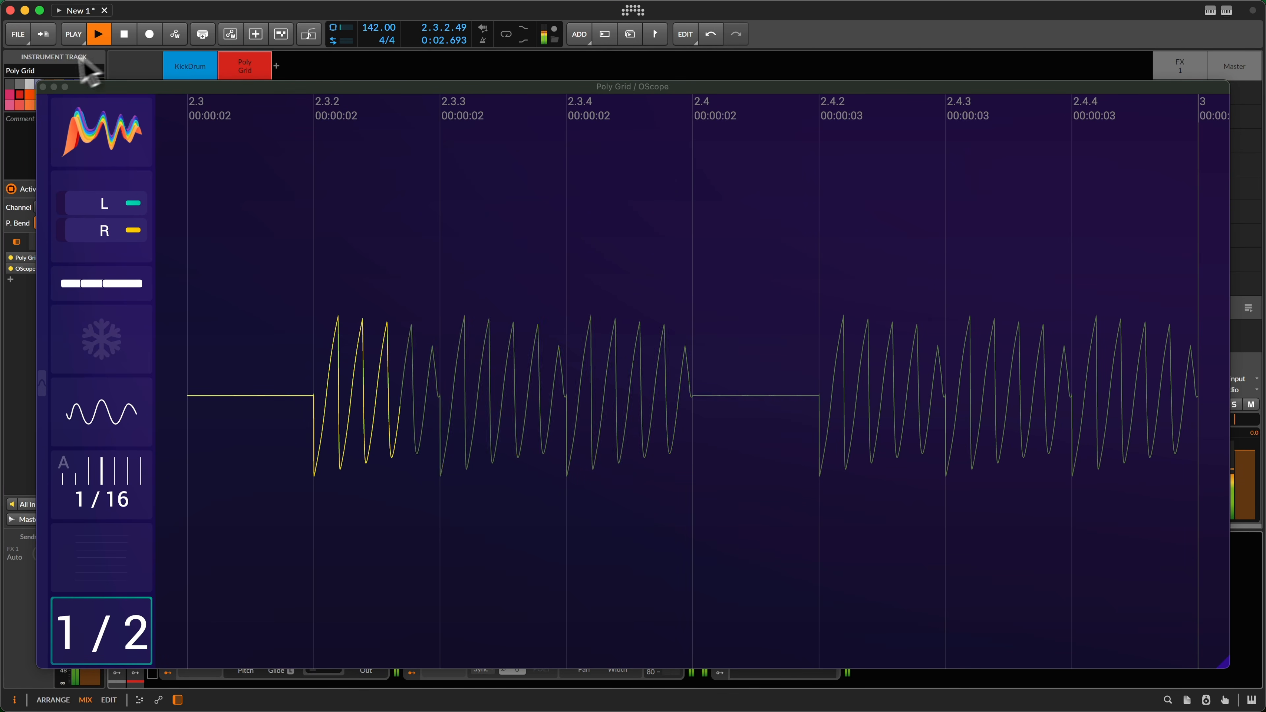
key(space)
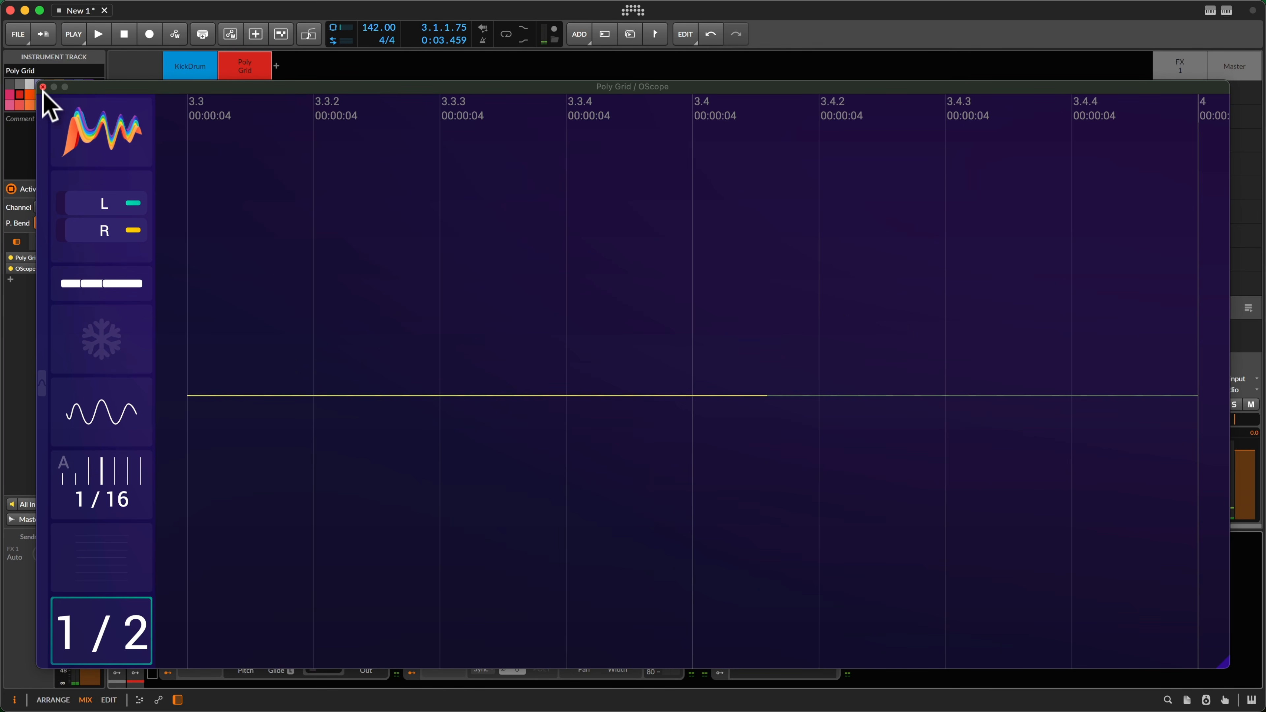
click(43, 89)
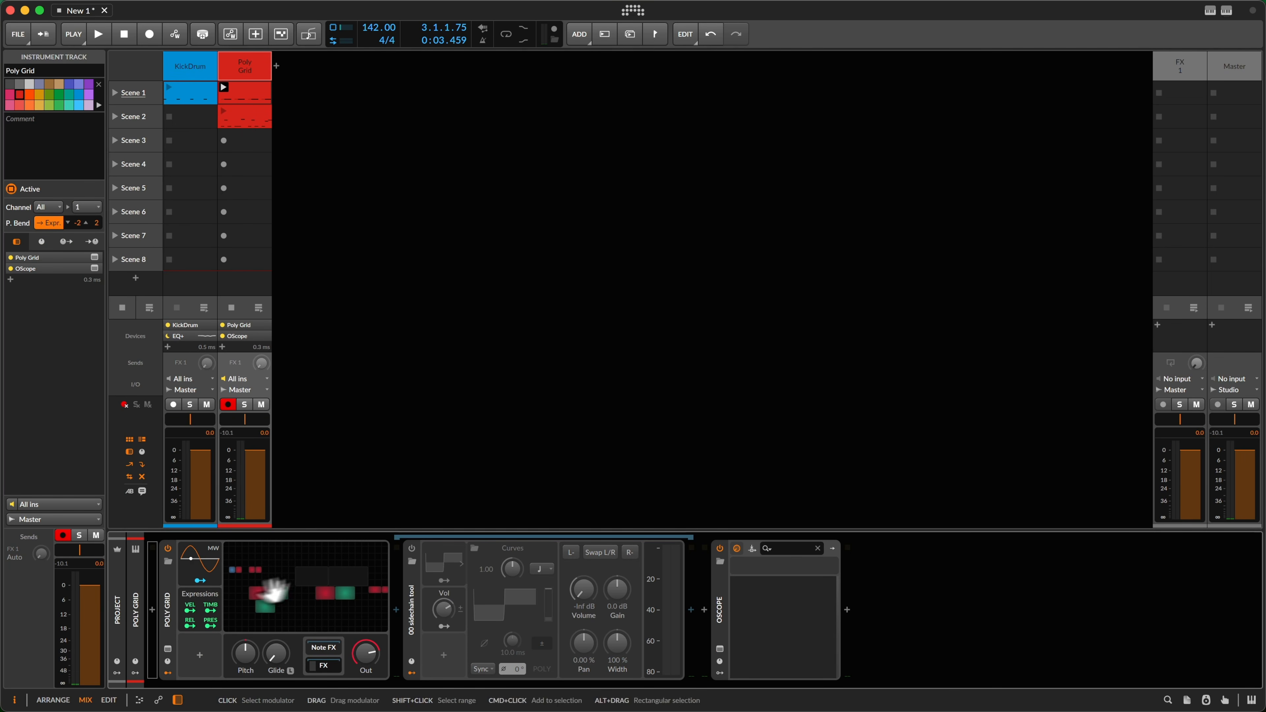
Step: Open the Poly Grid patch in the Grid editor and select the Oscilloscope module above the XP filter
click(294, 585)
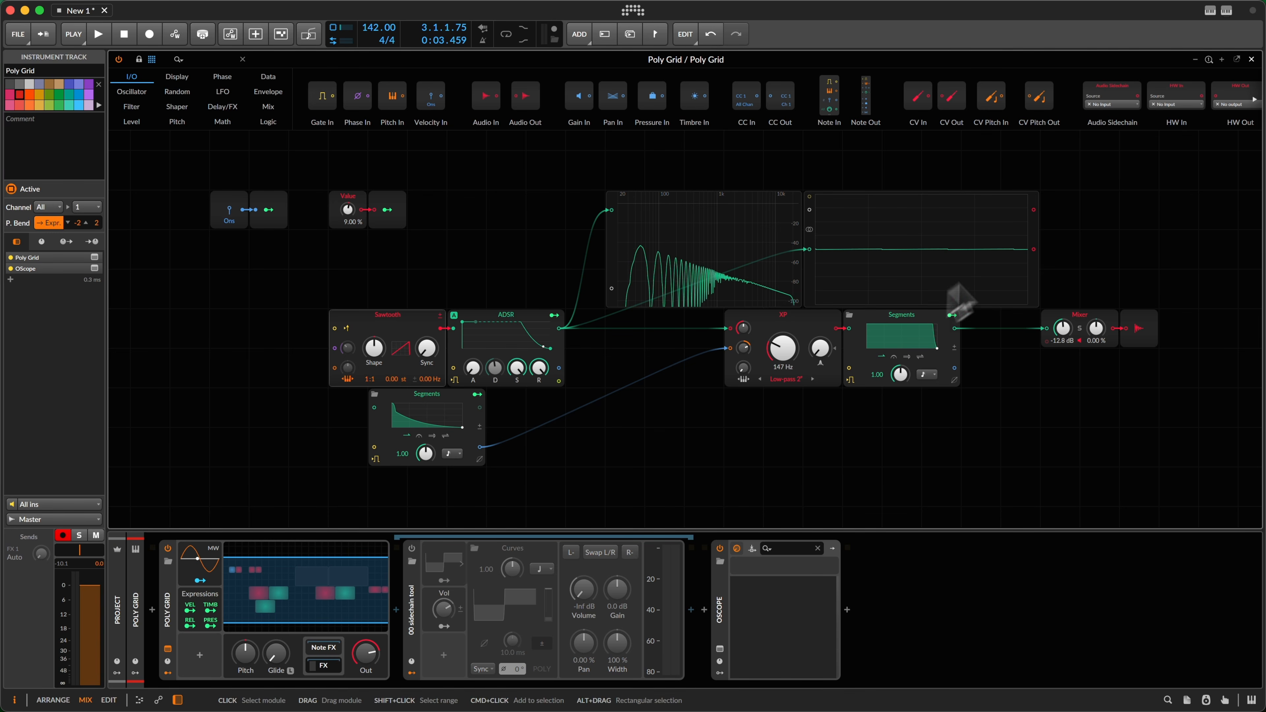
drag(894, 167, 1067, 250)
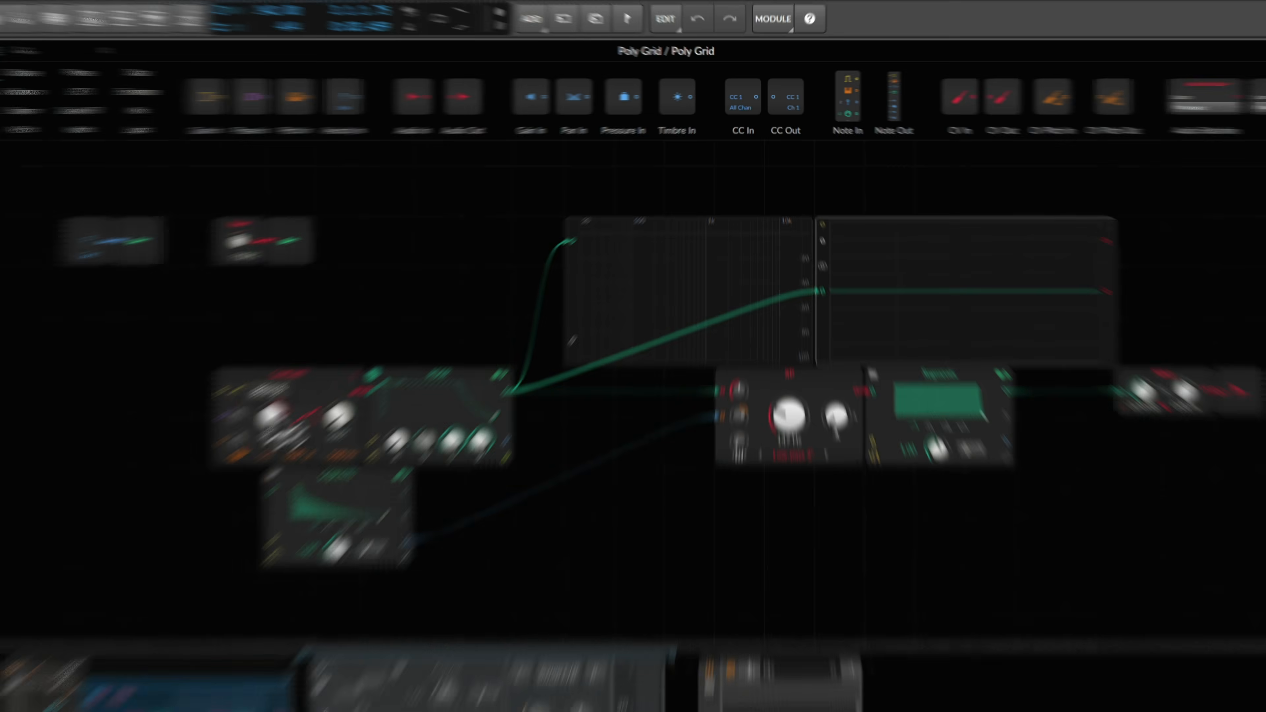
Step: Try the Sawtooth's Shape at its maximum and at its default while sounding a note, comparing spectrum and waveform
drag(372, 348, 373, 347)
drag(116, 520, 111, 520)
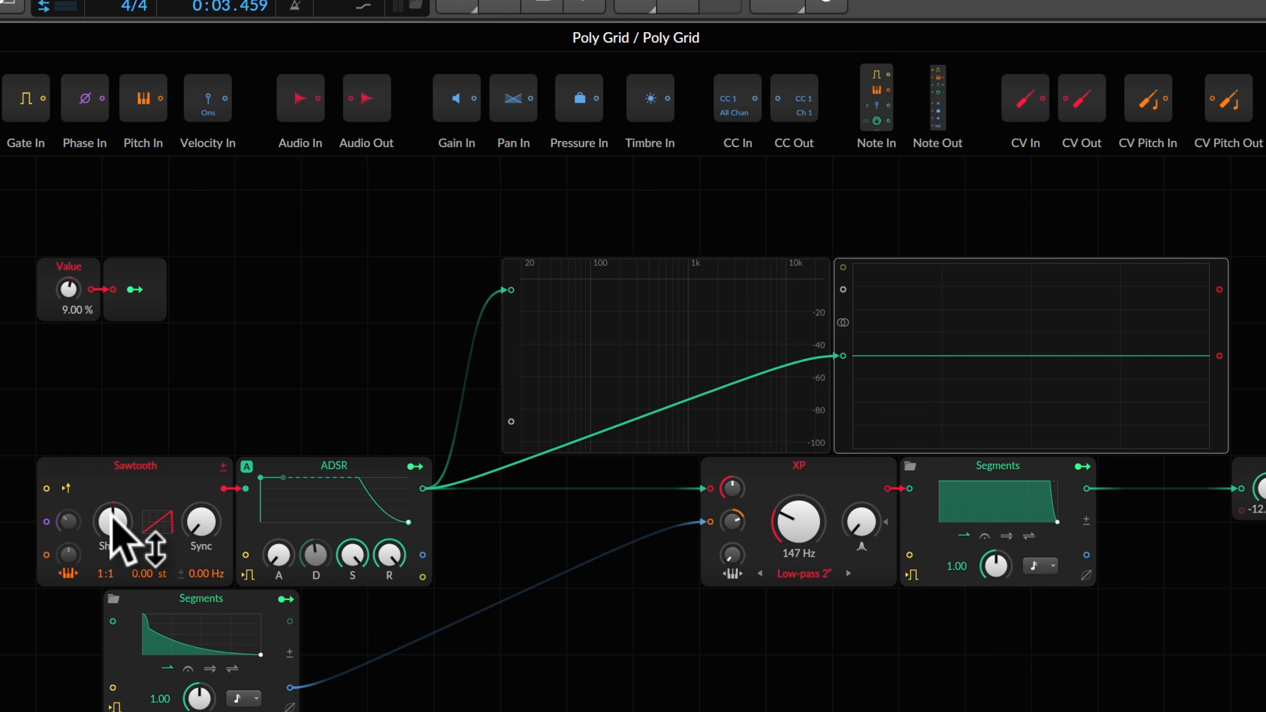
key(g)
drag(111, 519, 111, 520)
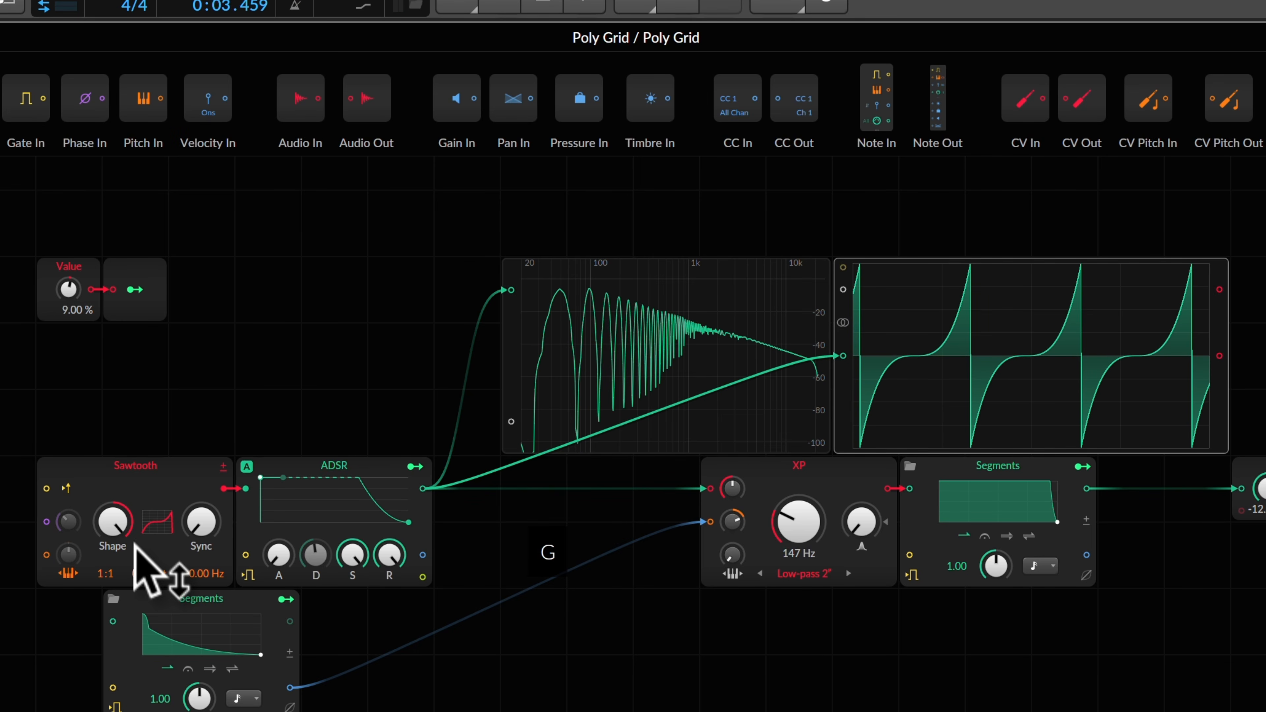
drag(122, 524, 123, 523)
key(alt+s)
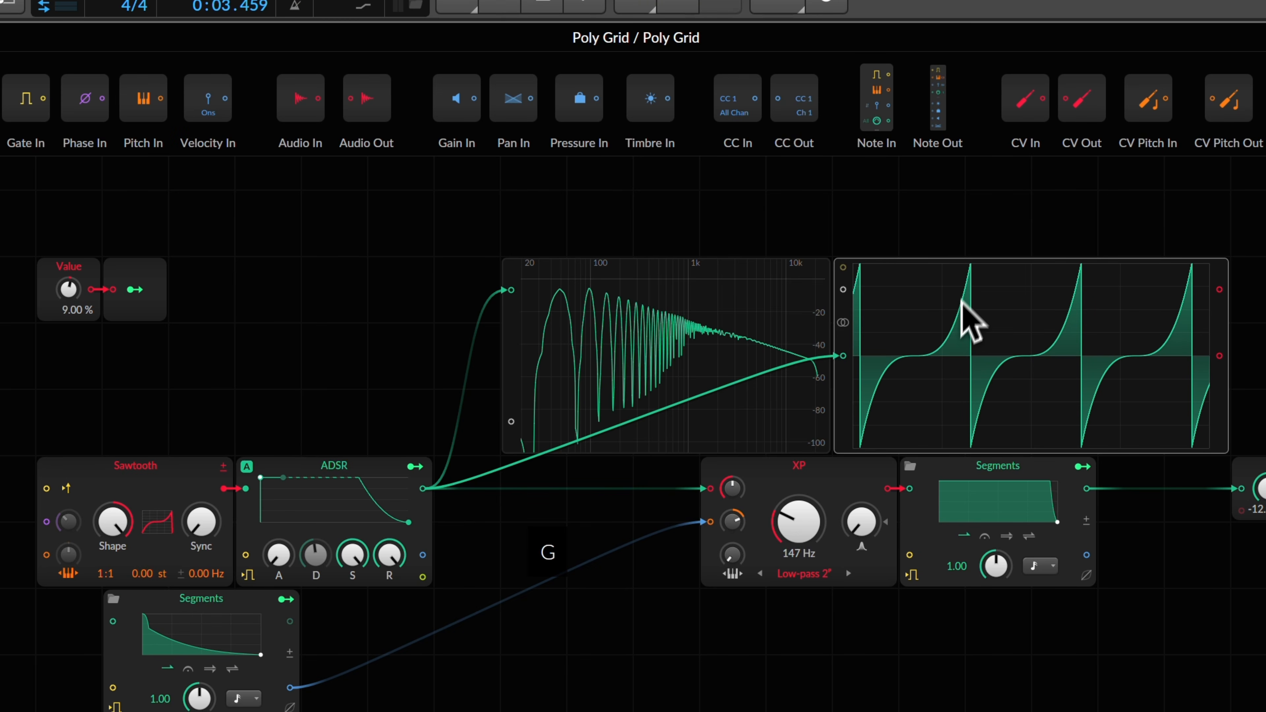
double_click(108, 530)
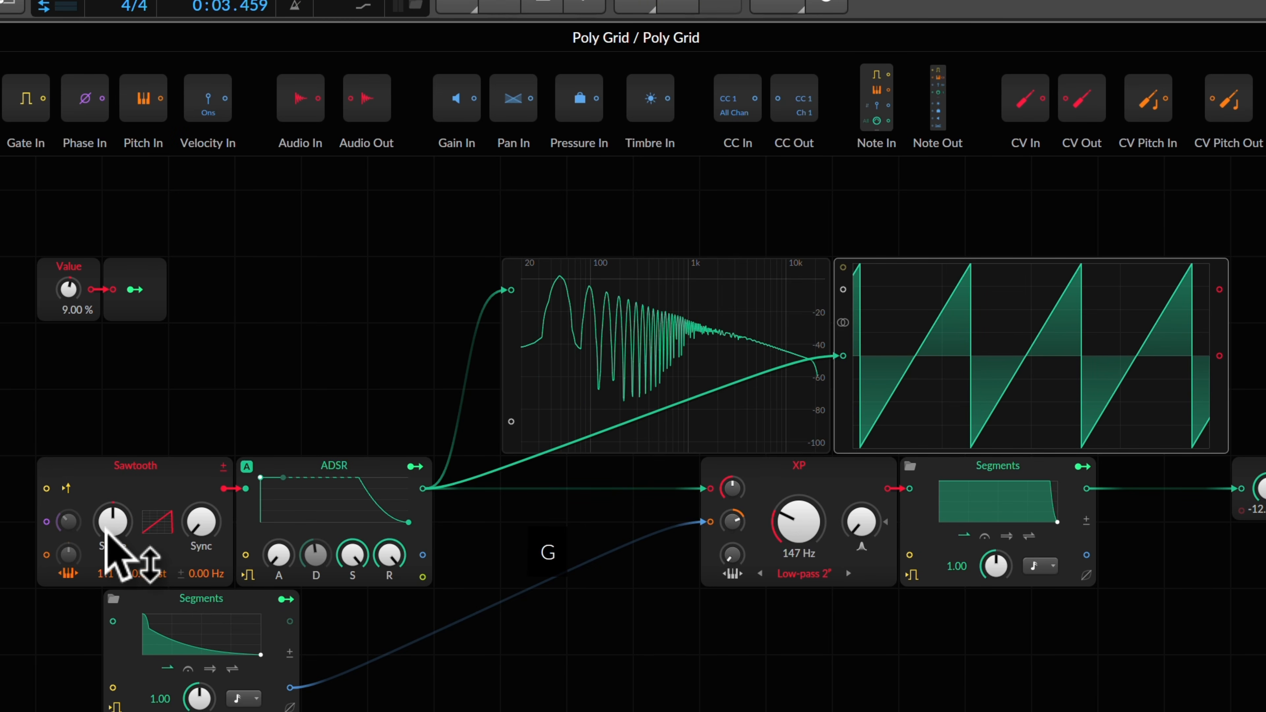
drag(106, 530, 110, 529)
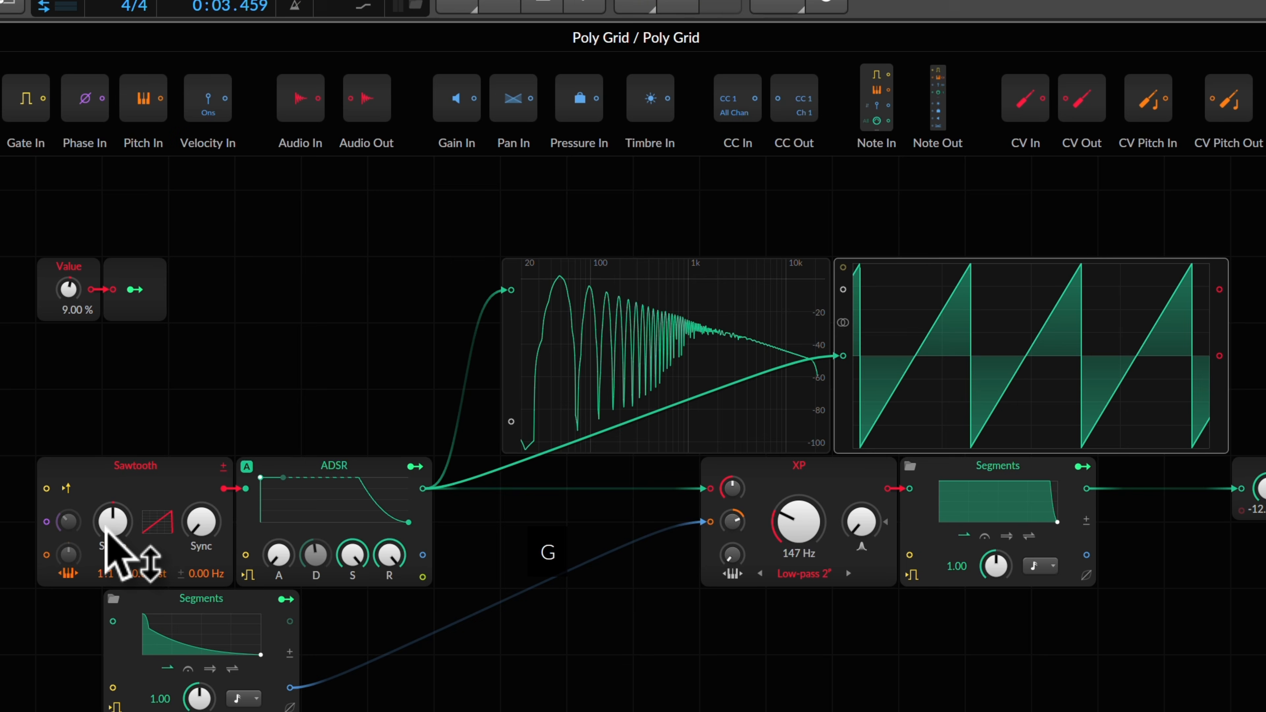
drag(106, 530, 106, 530)
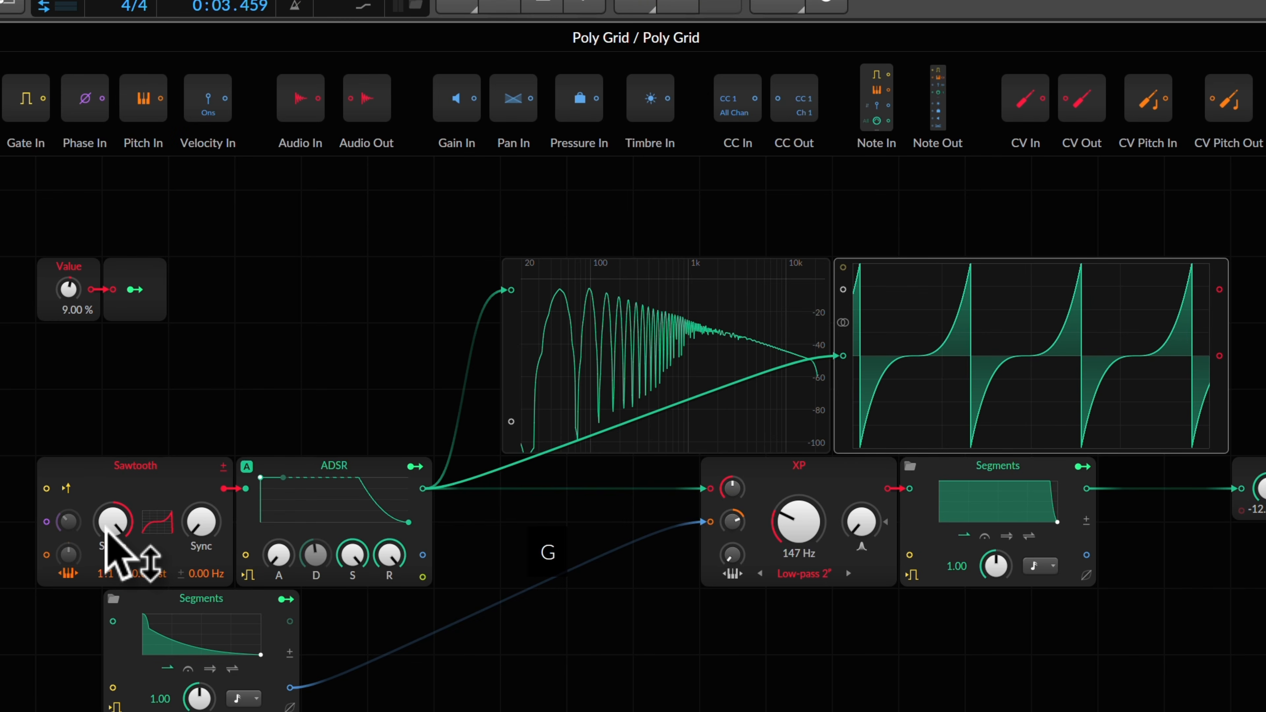
double_click(106, 530)
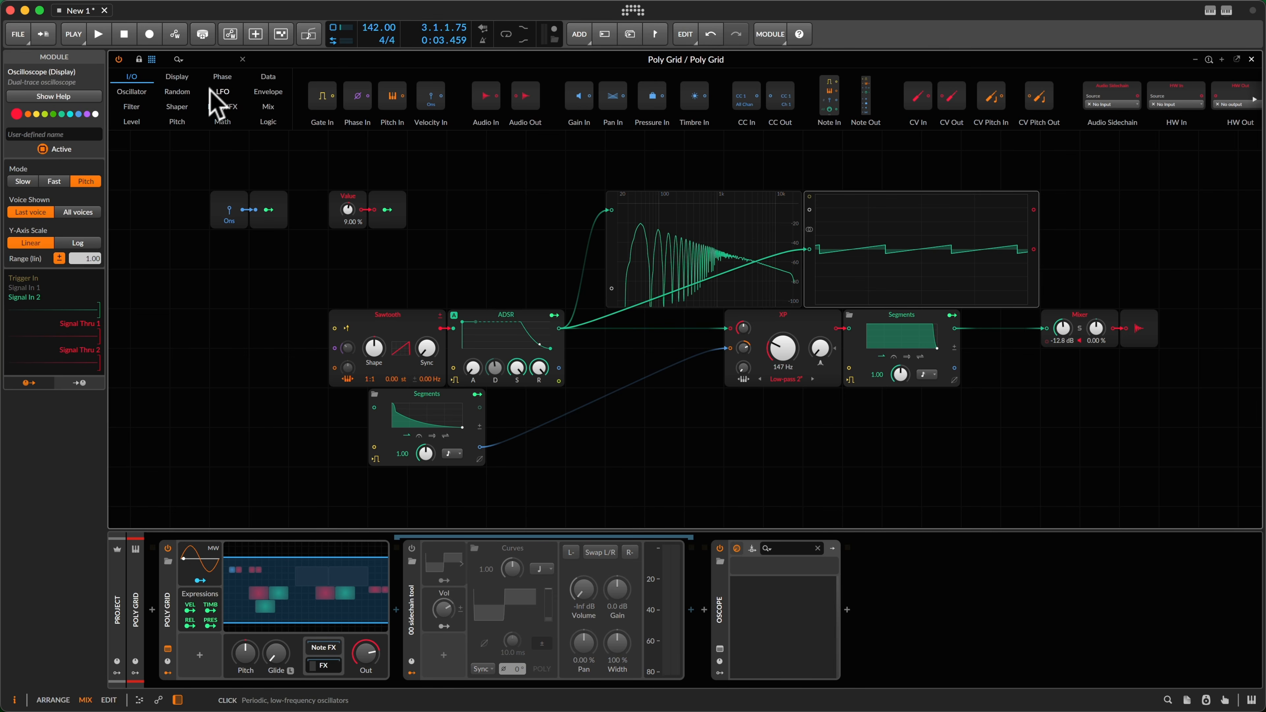
Step: Add a Phasor feeding a Ø Sine module beside the Sawtooth, and preview the sine on the Oscilloscope's first signal input
click(222, 78)
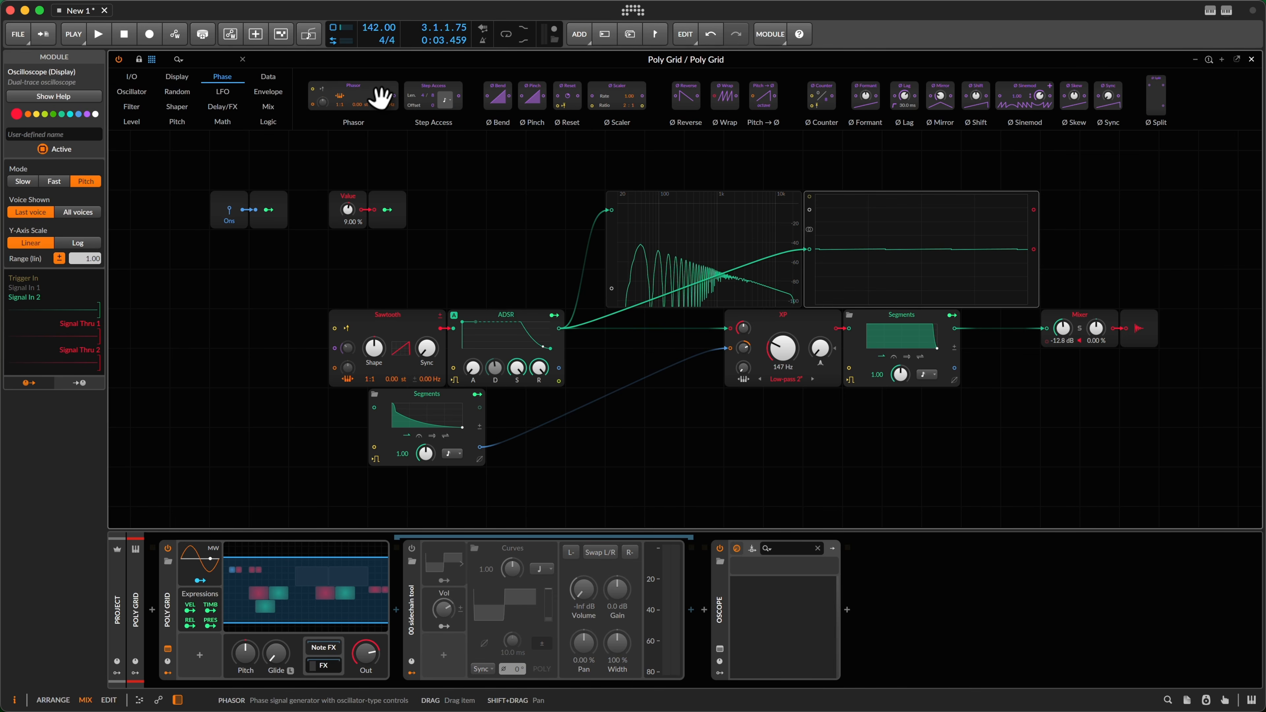
drag(376, 93, 150, 345)
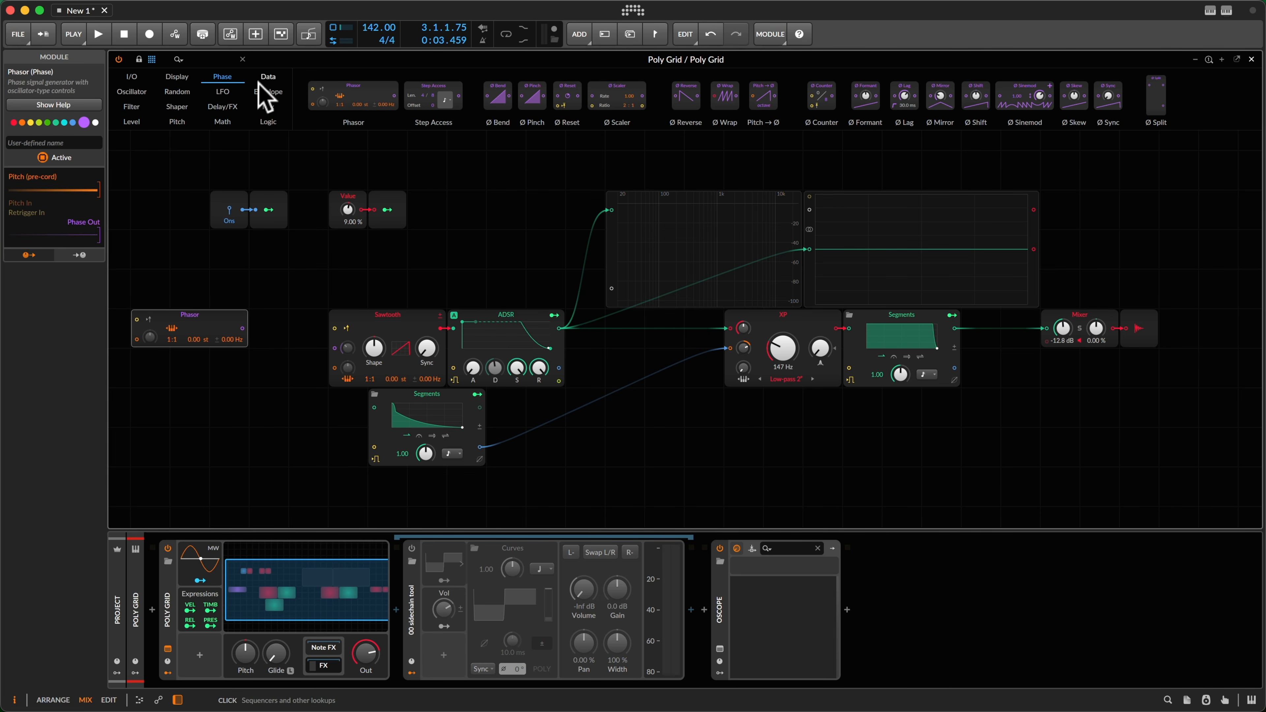
click(268, 78)
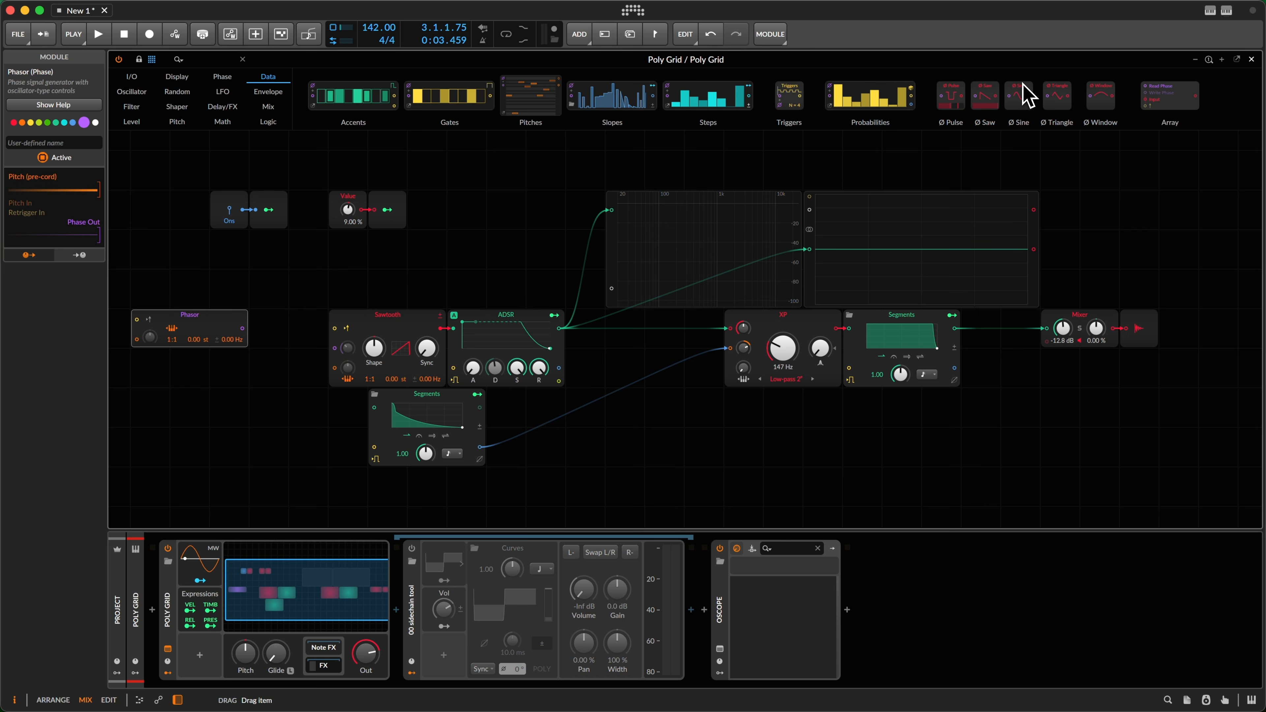
mouse_move(1026, 94)
mouse_down()
mouse_move(175, 351)
mouse_move(294, 320)
mouse_move(244, 324)
mouse_move(260, 334)
mouse_move(675, 245)
mouse_move(805, 249)
mouse_move(807, 210)
mouse_up()
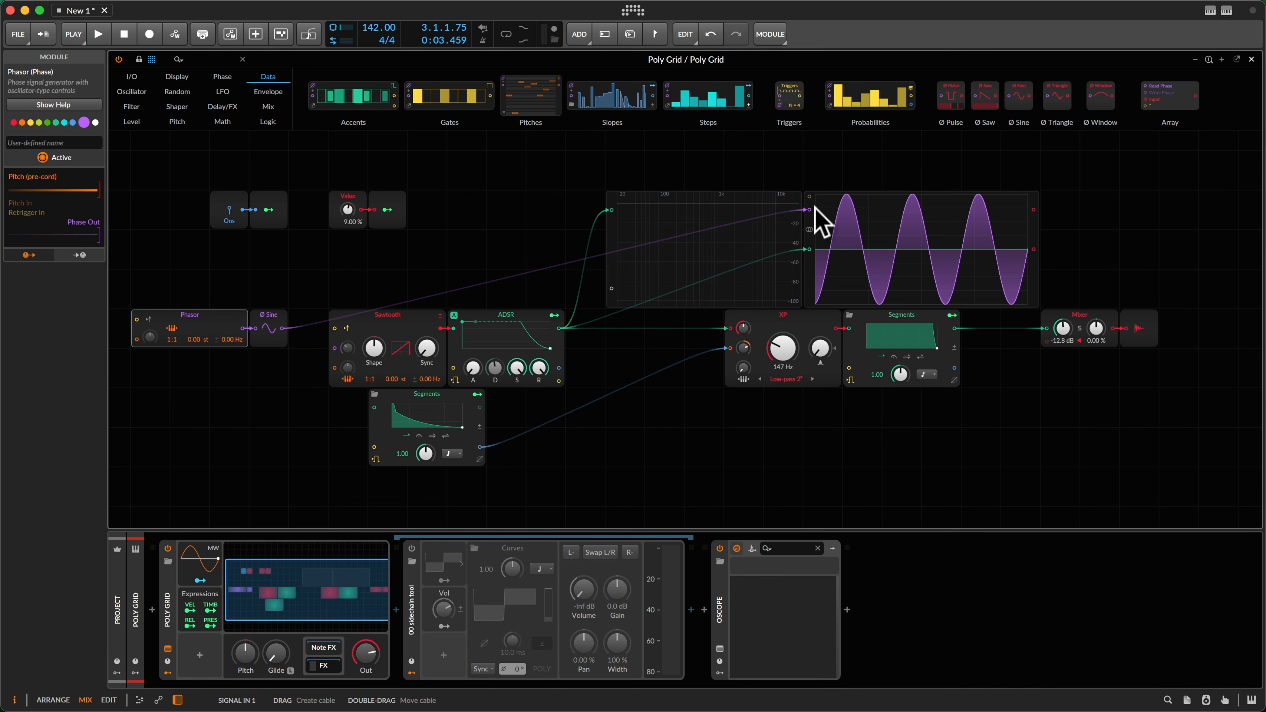
Step: Disconnect the Ø Sine from the Oscilloscope and move the Phasor and Ø Sine pair farther away from the Sawtooth
double_click(808, 211)
drag(186, 280, 204, 319)
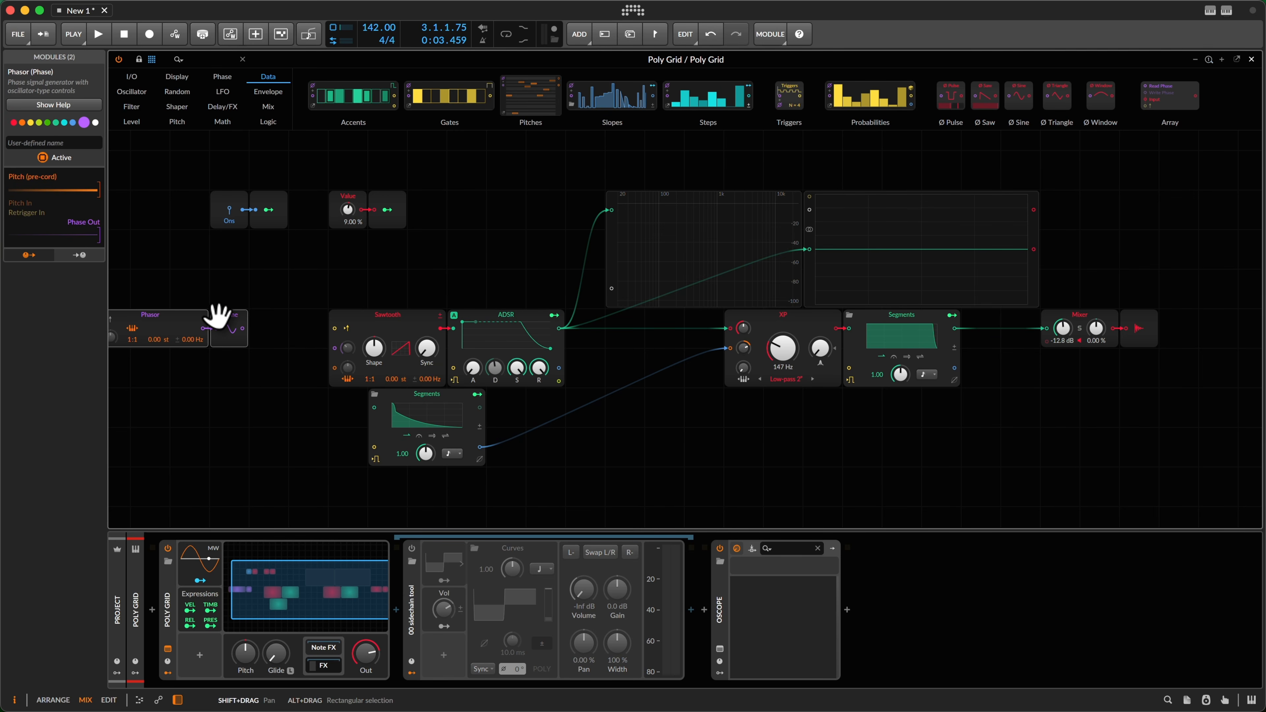
scroll(218, 317, left, 2)
key(super+plus)
scroll(221, 315, left, 4)
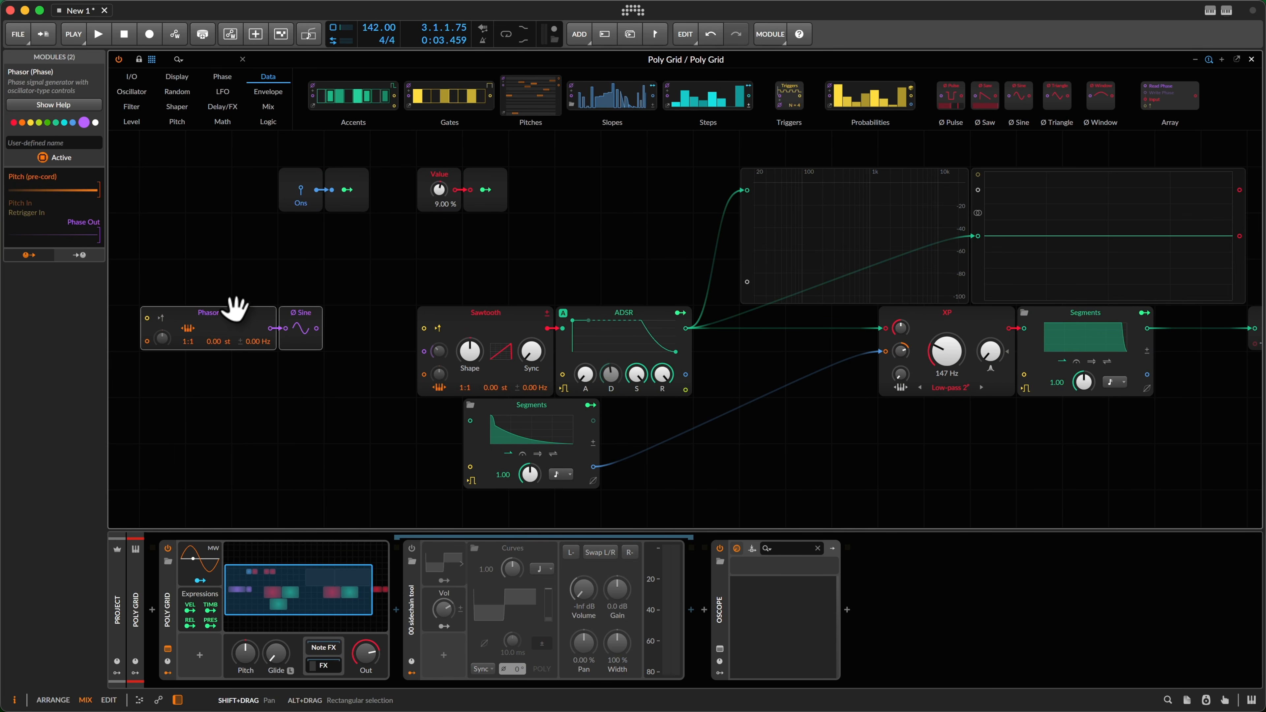
Step: Connect the Ø Sine output to the Sawtooth's phase input
click(212, 329)
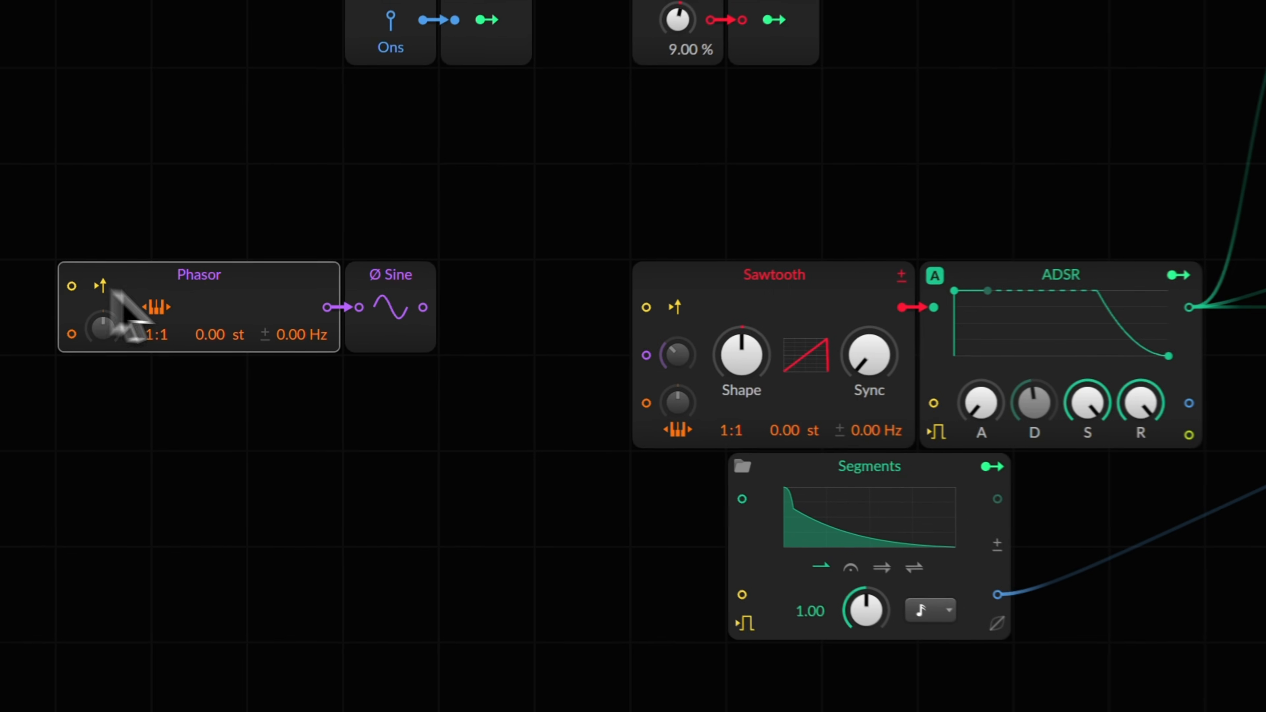
drag(173, 273, 472, 326)
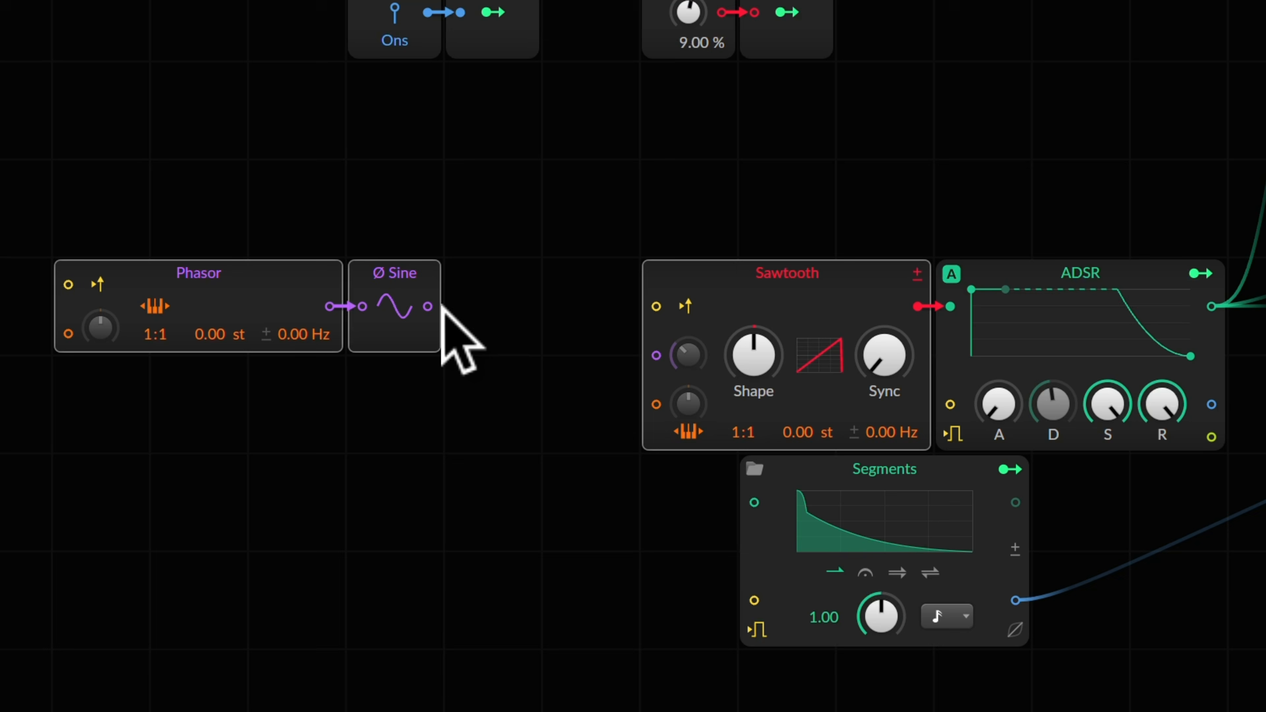
drag(428, 307, 654, 362)
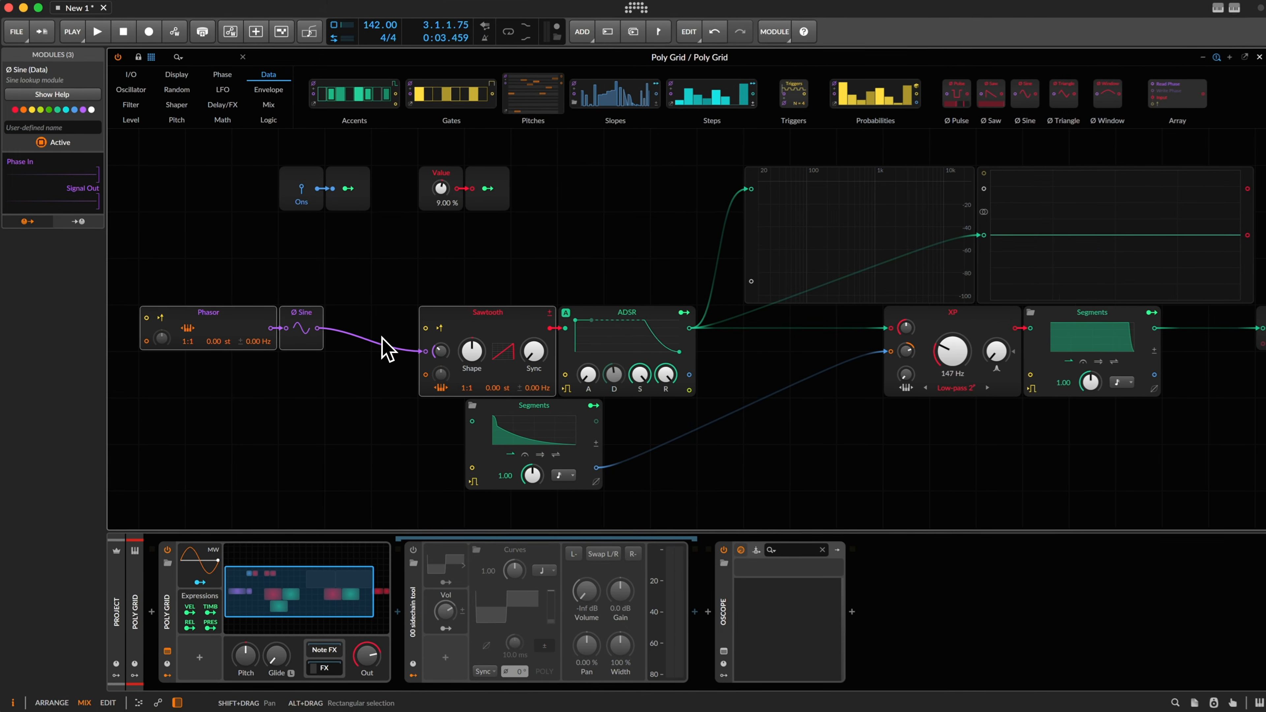
Step: Adjust the Sawtooth's phase modulation amount to about 25 % while sounding a note
key(g)
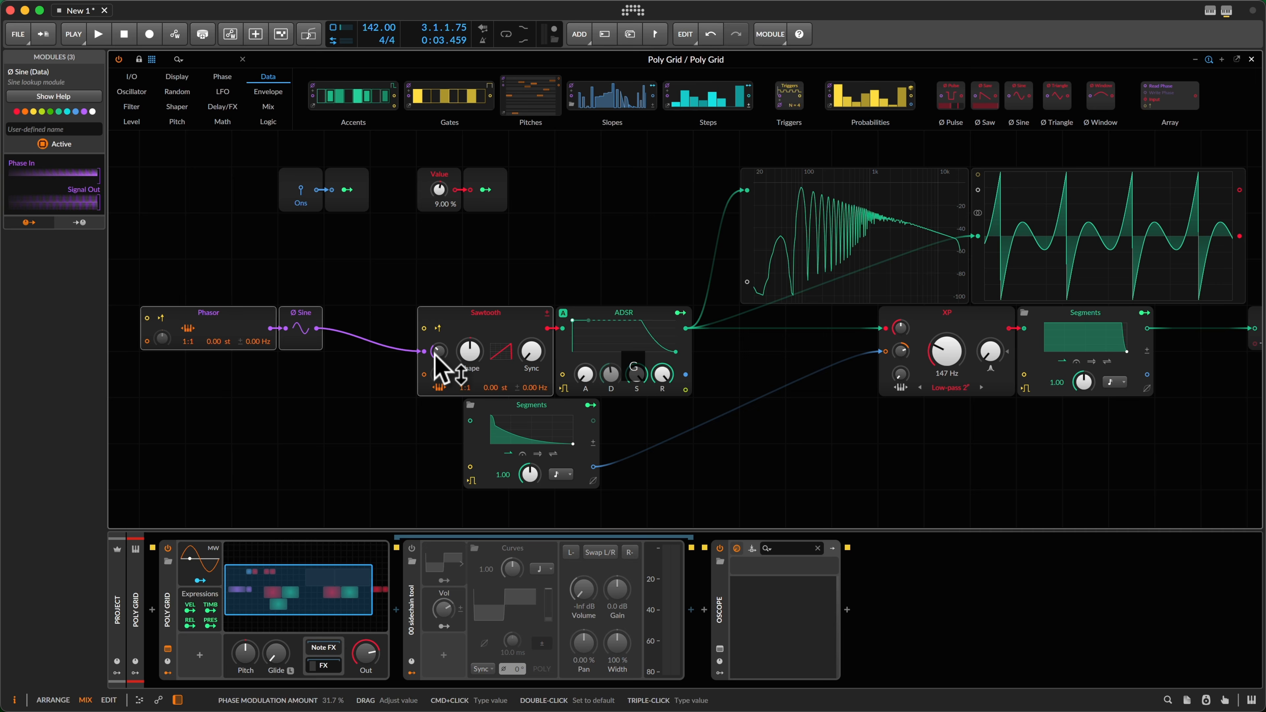
drag(438, 369, 437, 356)
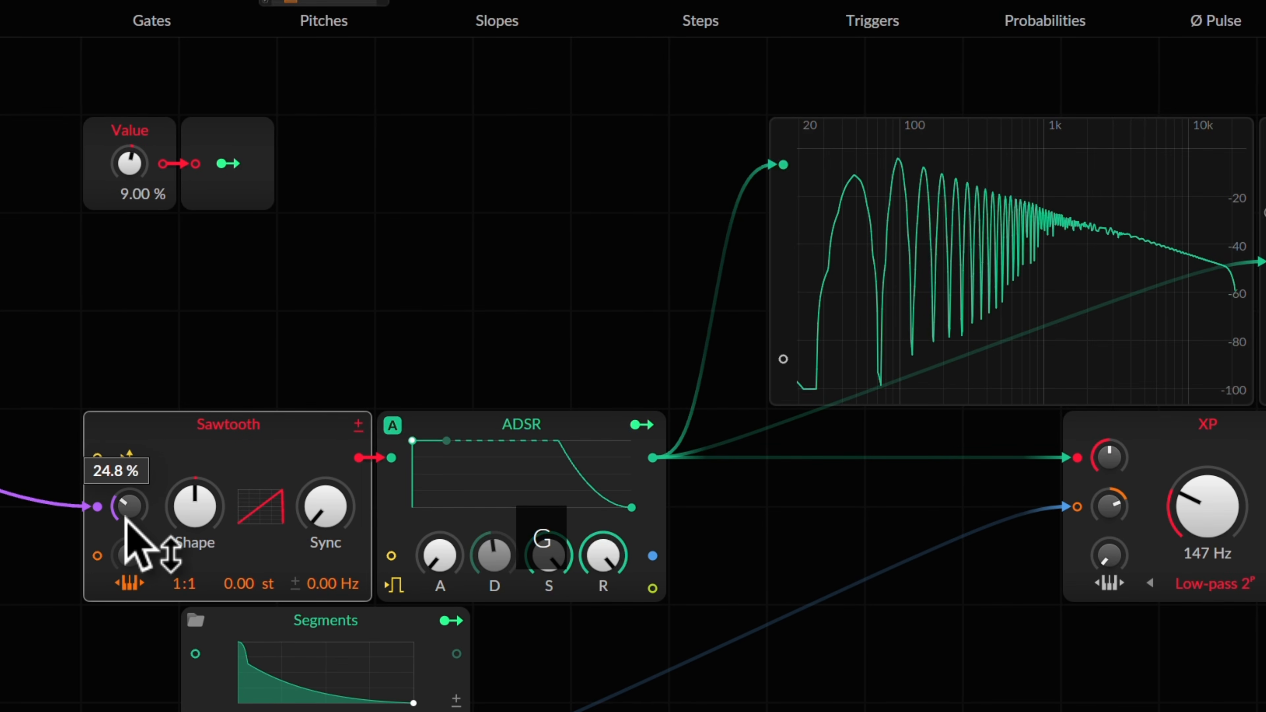
drag(126, 518, 126, 519)
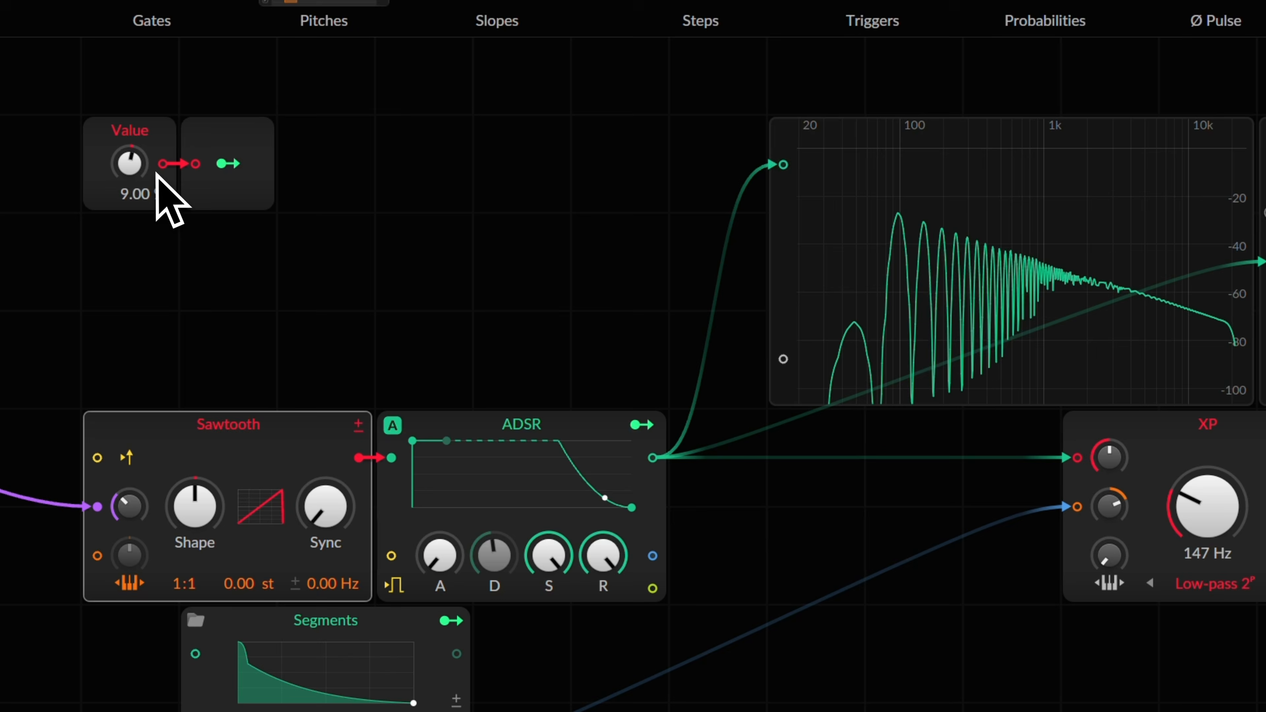
Step: Reset the Value module to 0 % and map its modulator output to the Sawtooth's phase modulation amount
double_click(134, 167)
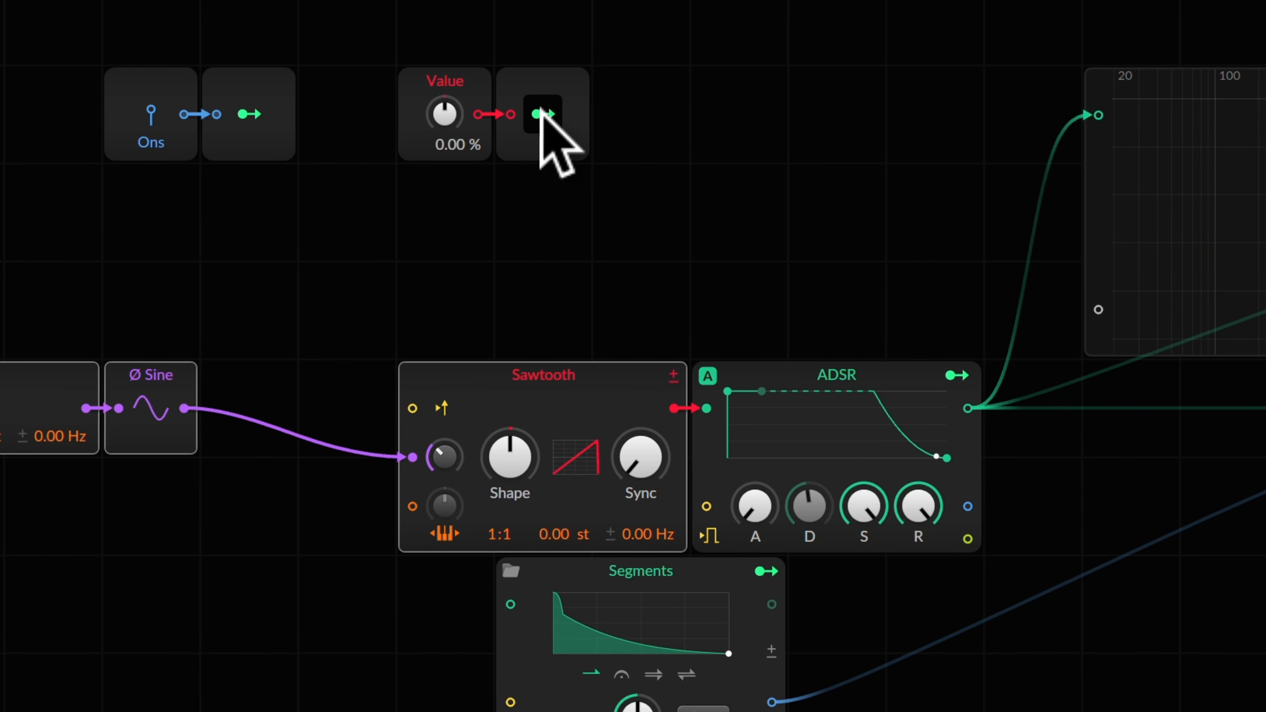
click(540, 115)
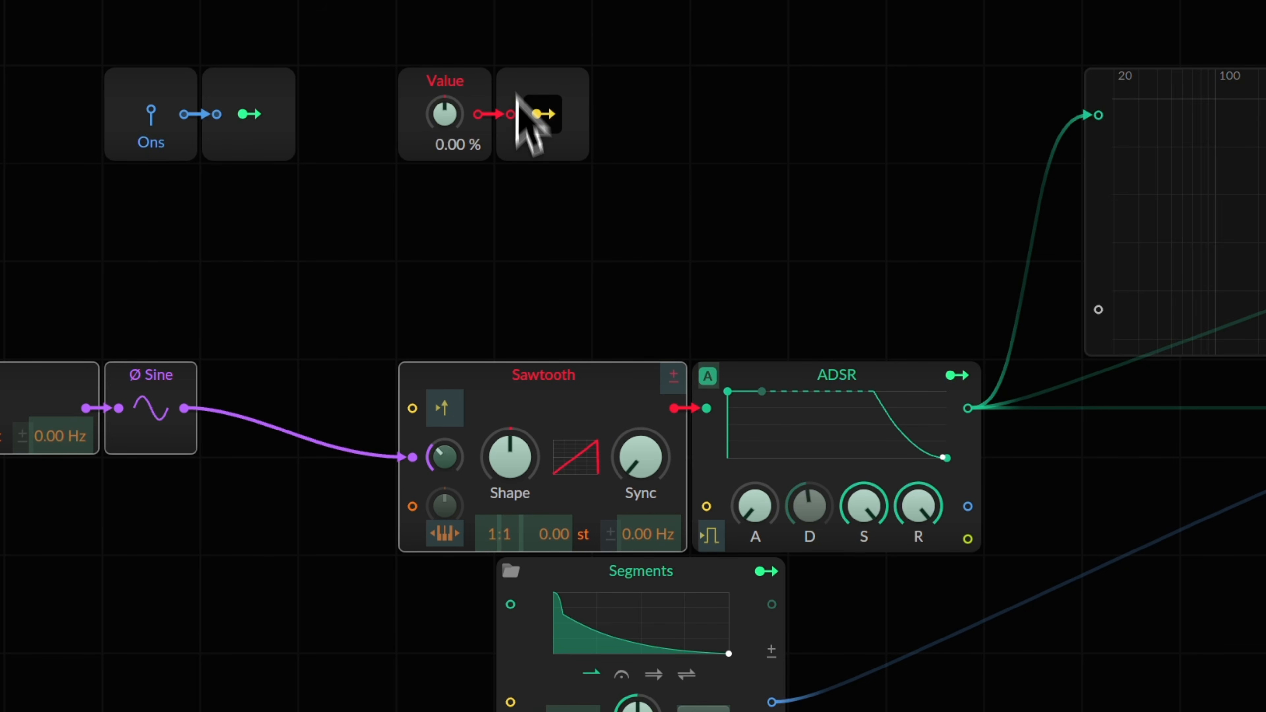
click(444, 458)
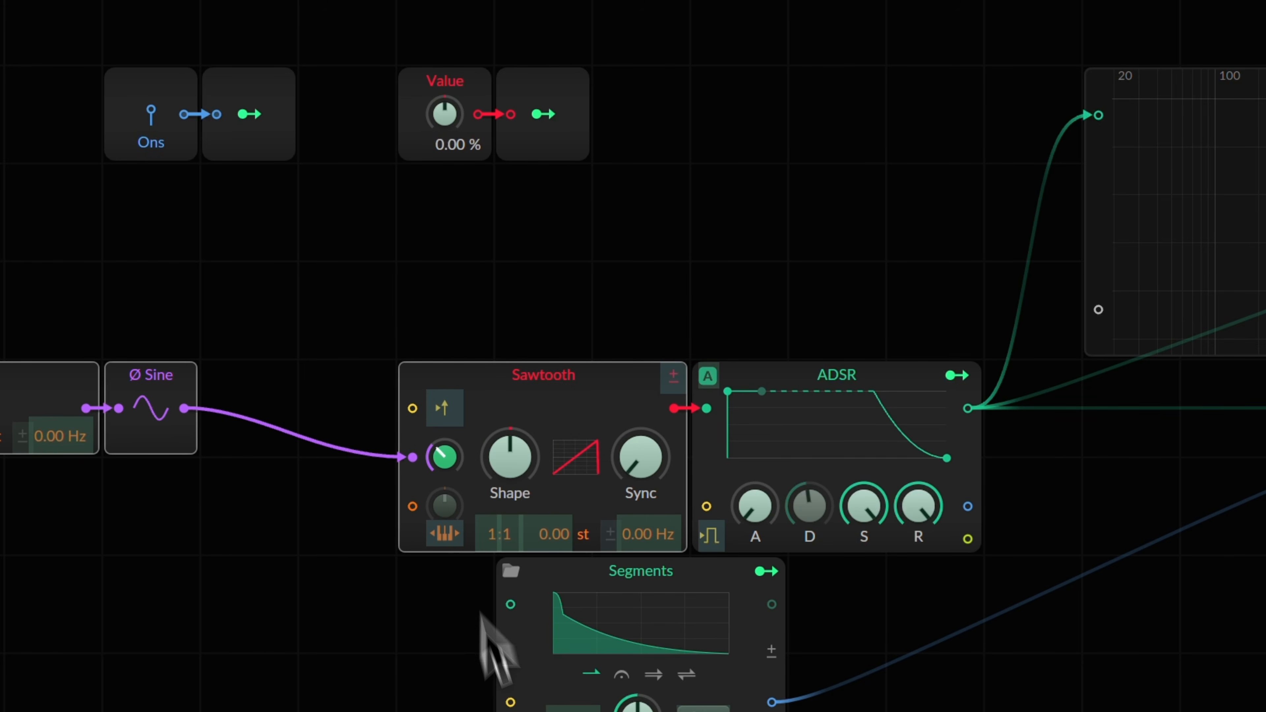
click(543, 114)
Step: Sweep the Value module while sounding a note to hear the phase modulation, and leave it at 4.57 %
click(438, 107)
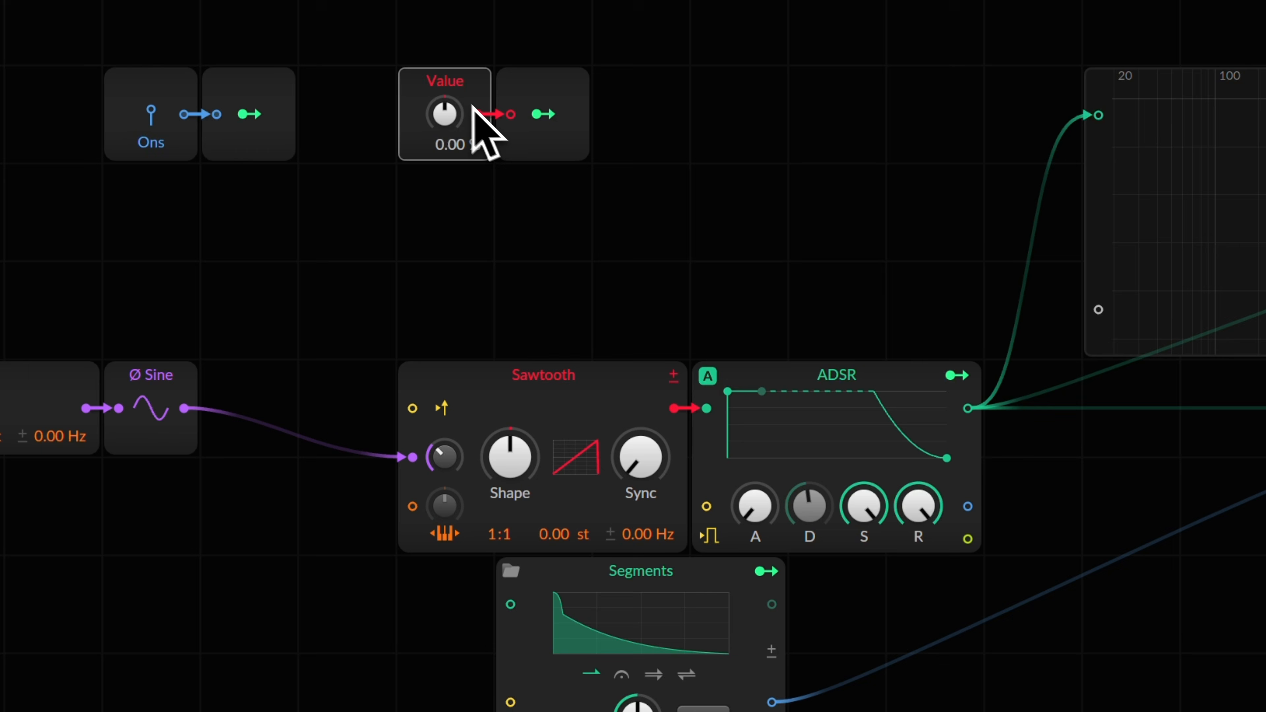
key(g)
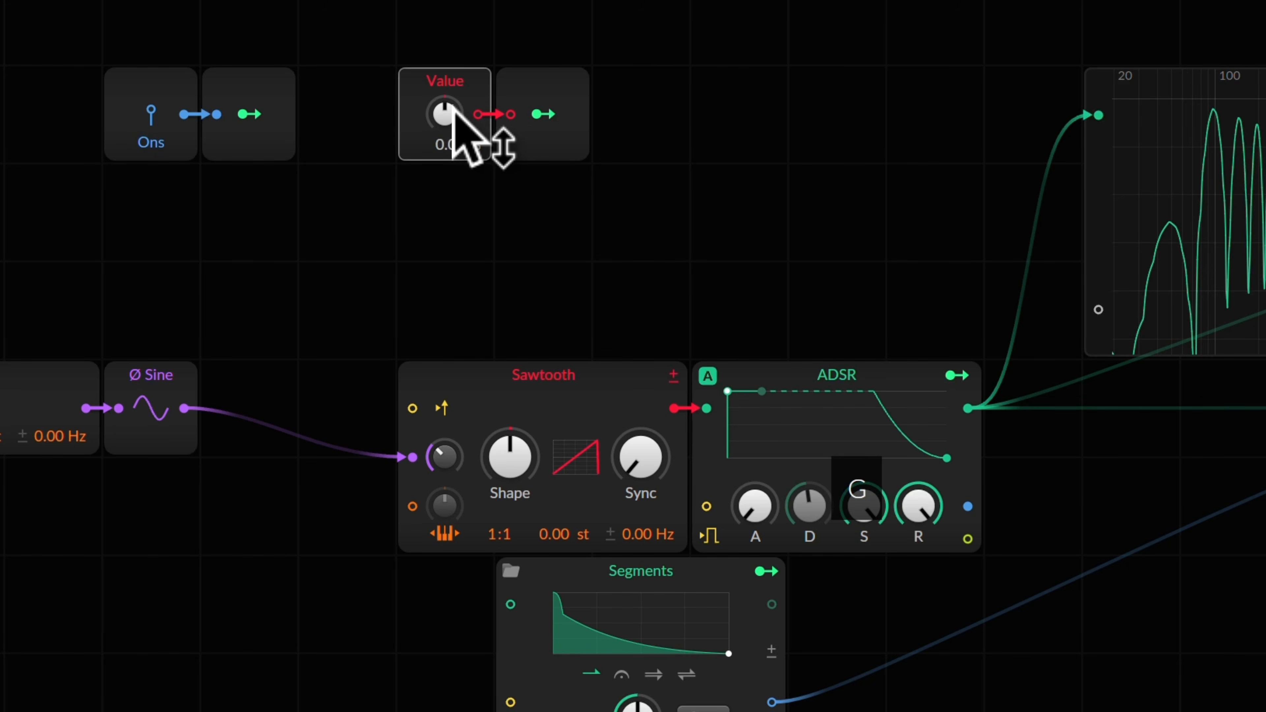
drag(452, 109, 452, 107)
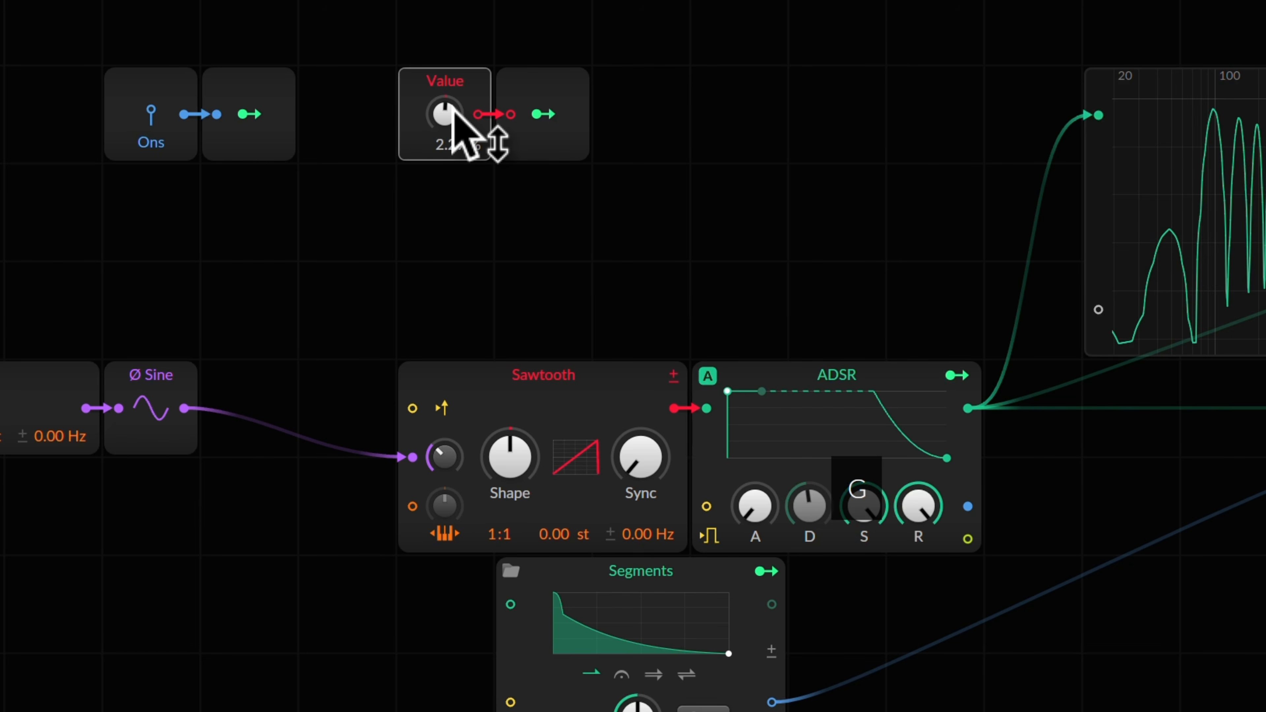
drag(452, 109, 451, 106)
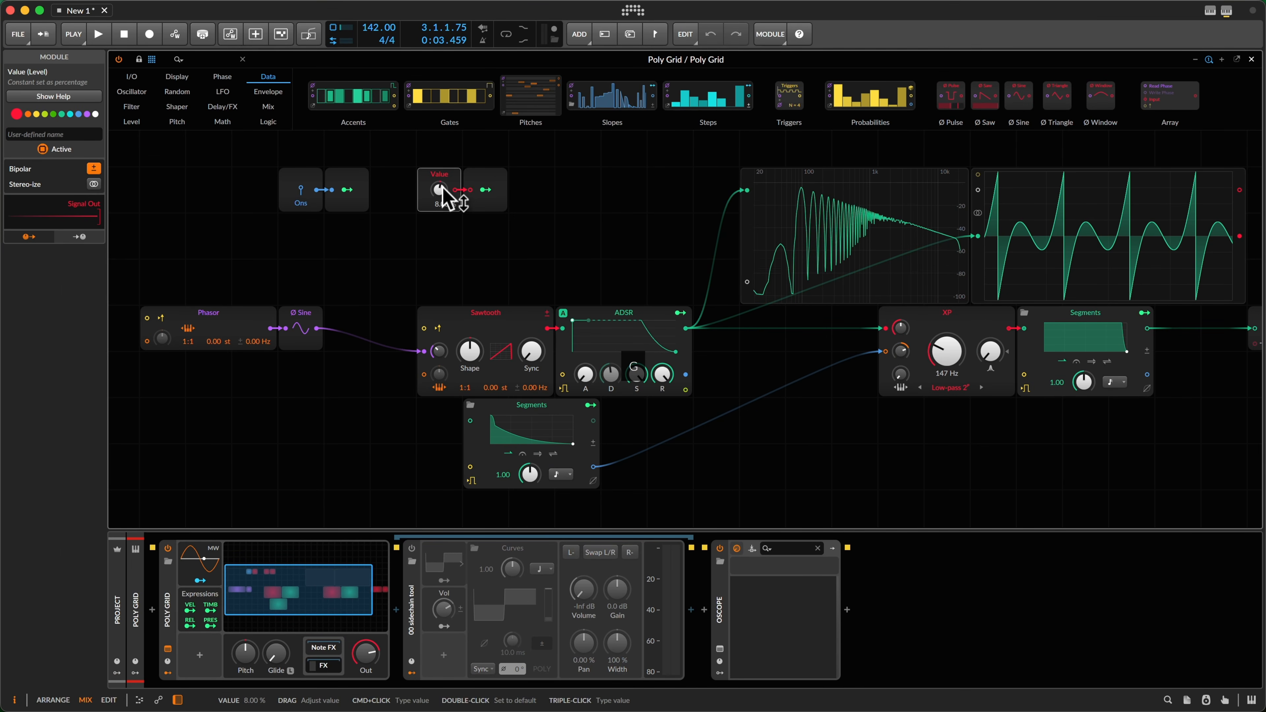
drag(442, 187, 442, 190)
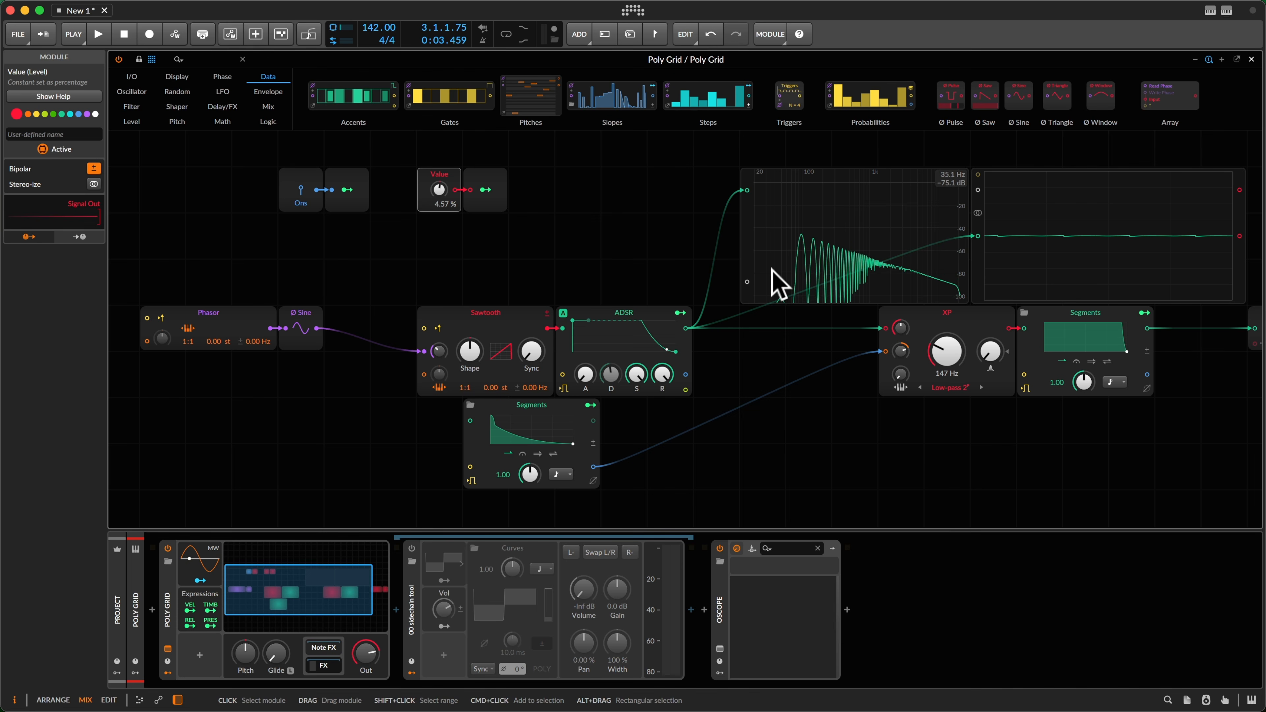
Step: Examine the Sawtooth's phase modulation mapping, the Phasor and Ø Sine pair, and the Velocity In modulator
click(523, 319)
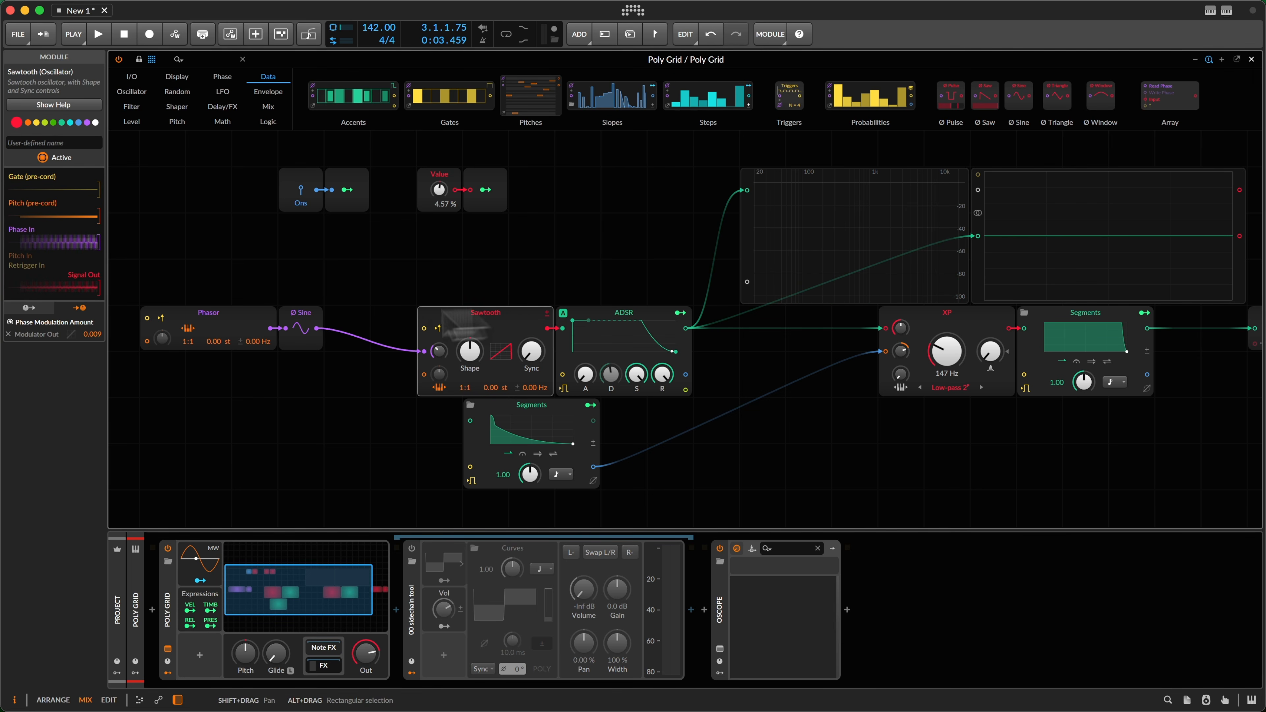
drag(156, 291, 282, 344)
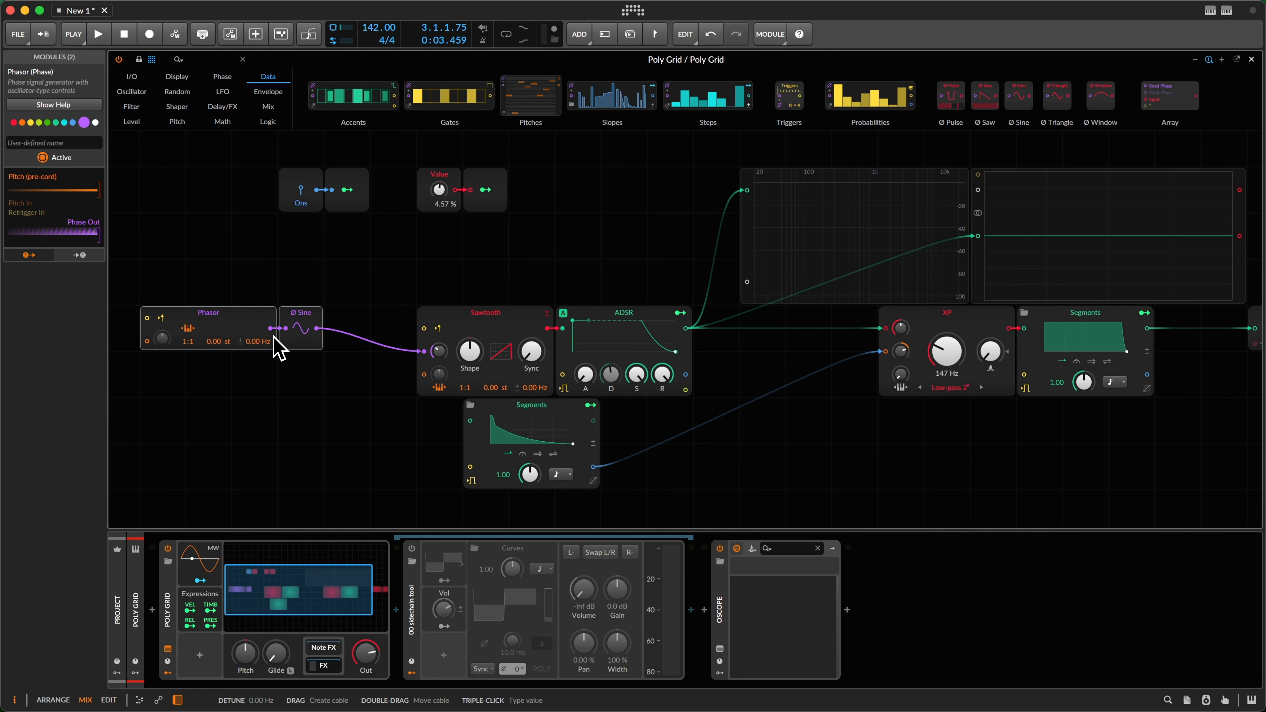
click(339, 198)
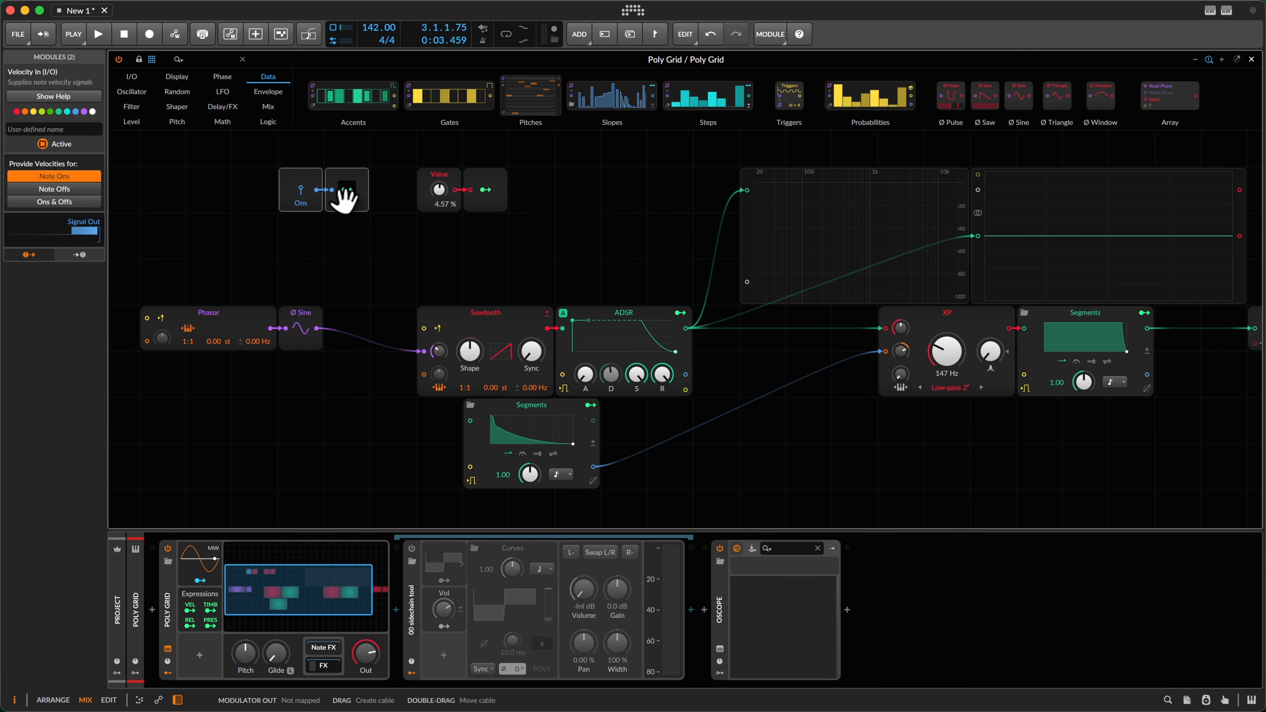
click(366, 249)
Step: Leave the Grid editor and open the Poly Grid track's Scene 1 clip in the note editor, showing its G0 notes
key(Escape)
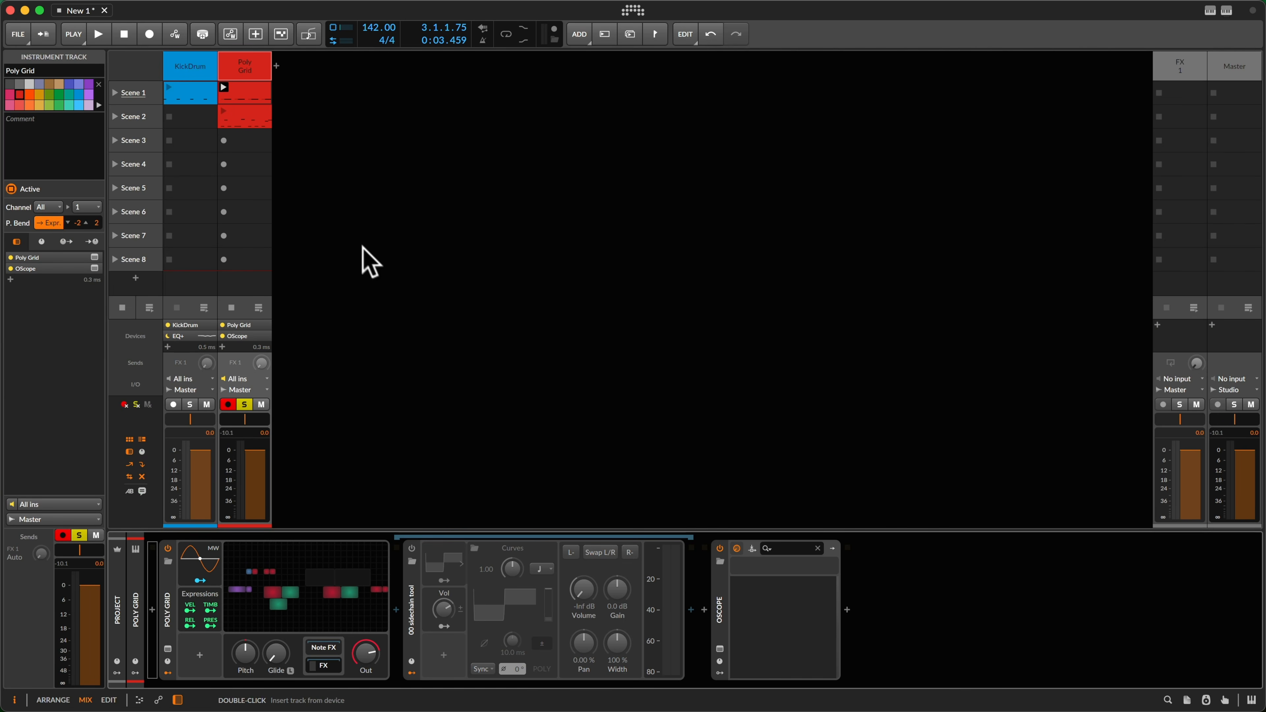
click(257, 102)
key(shift+Tab)
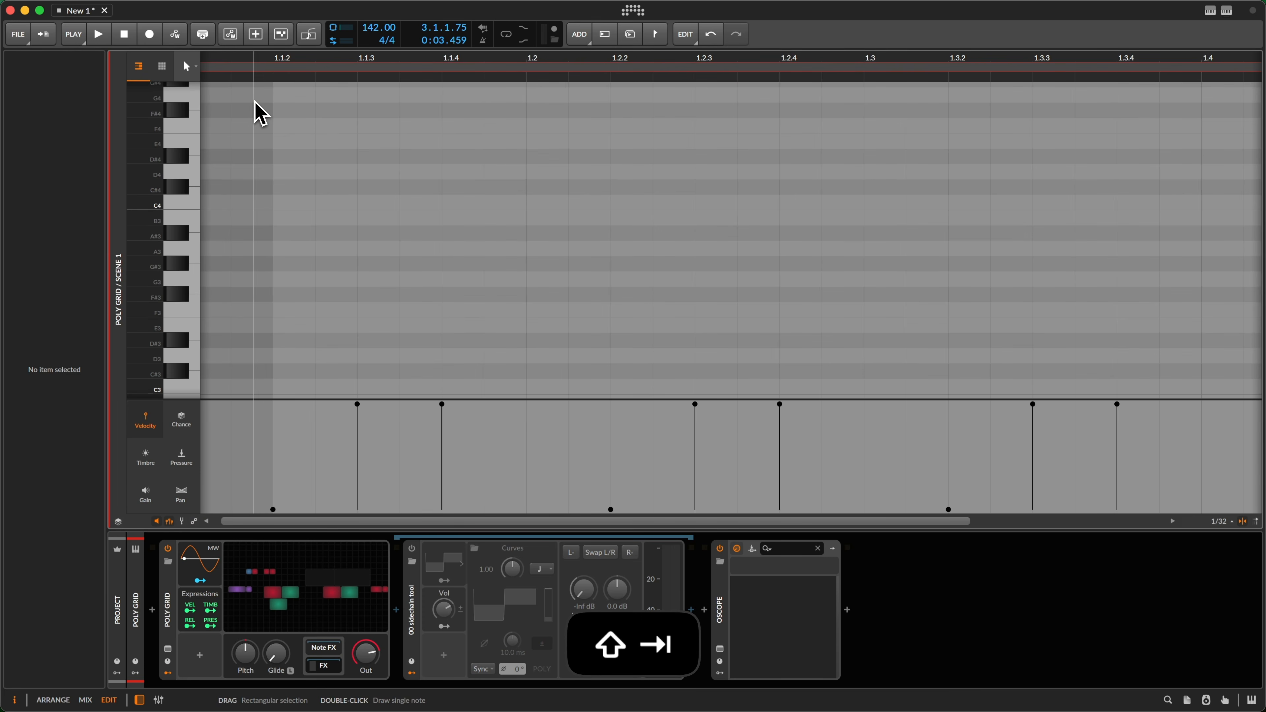
scroll(319, 226, down, 5)
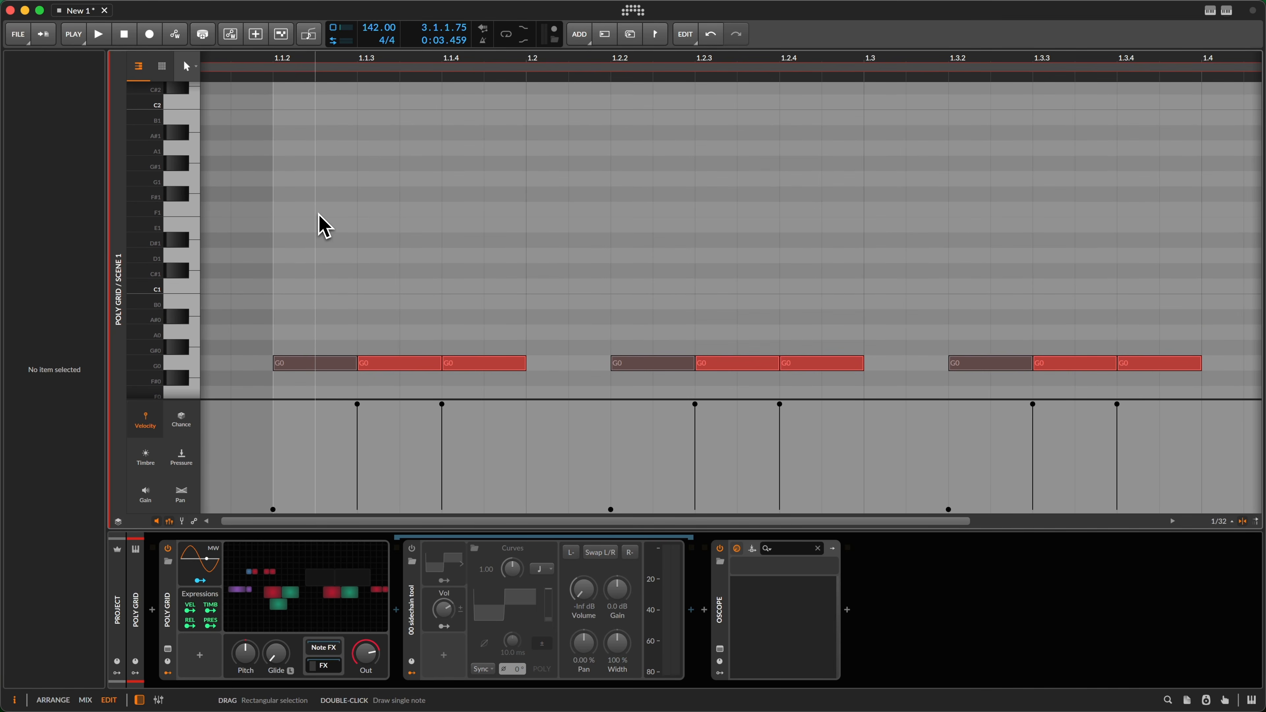
Step: Examine the velocities of the clip's G0 notes, comparing the first note of each group with the two after it
click(319, 456)
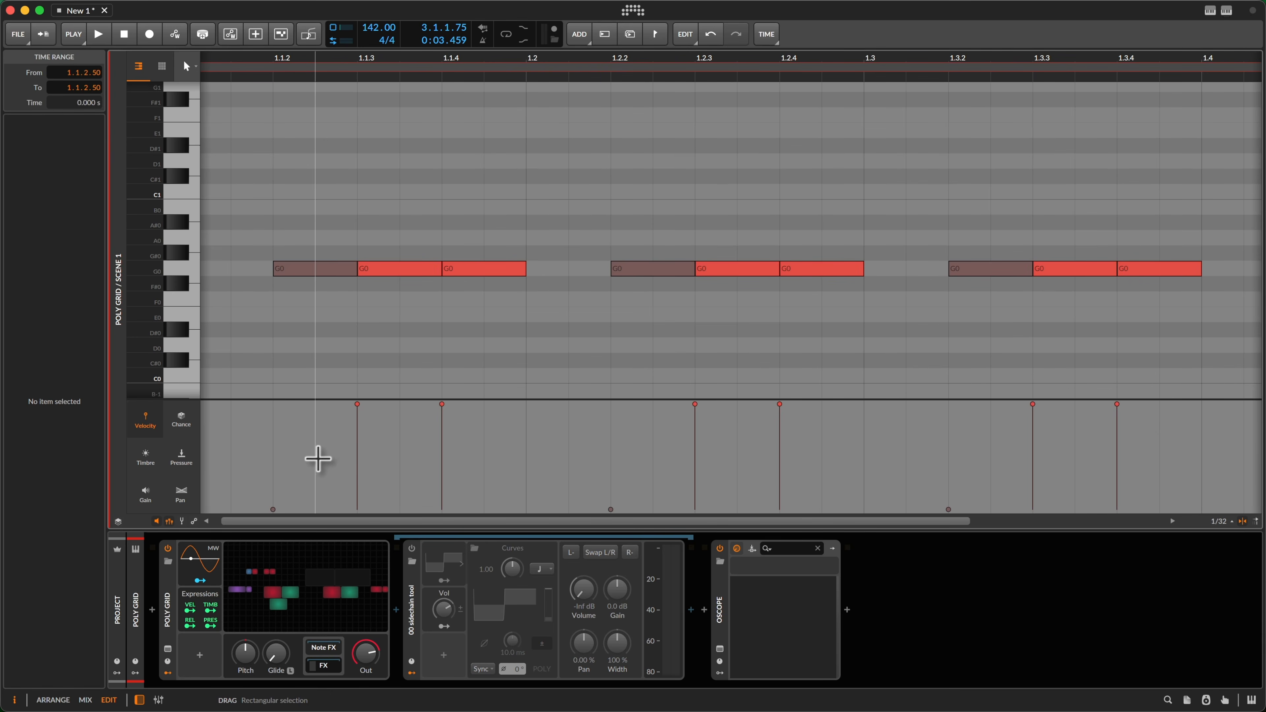
drag(234, 471, 1171, 525)
click(310, 425)
drag(315, 452, 1235, 396)
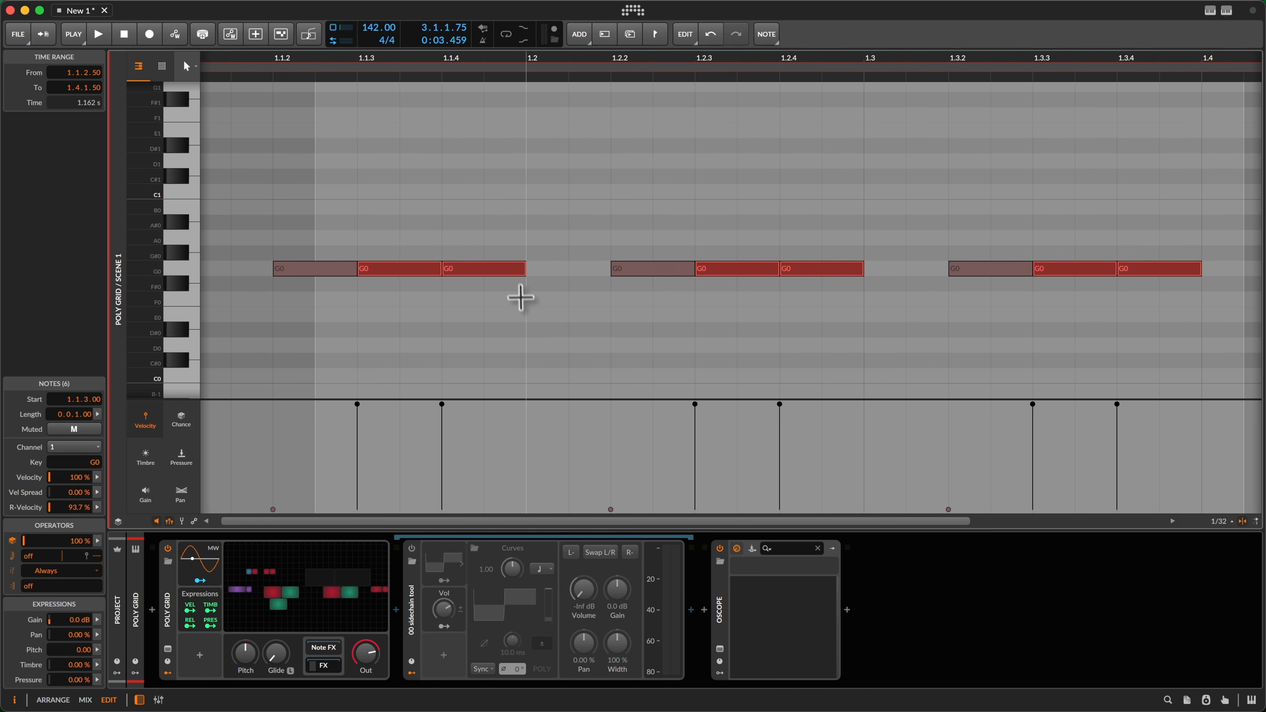
drag(522, 303, 705, 302)
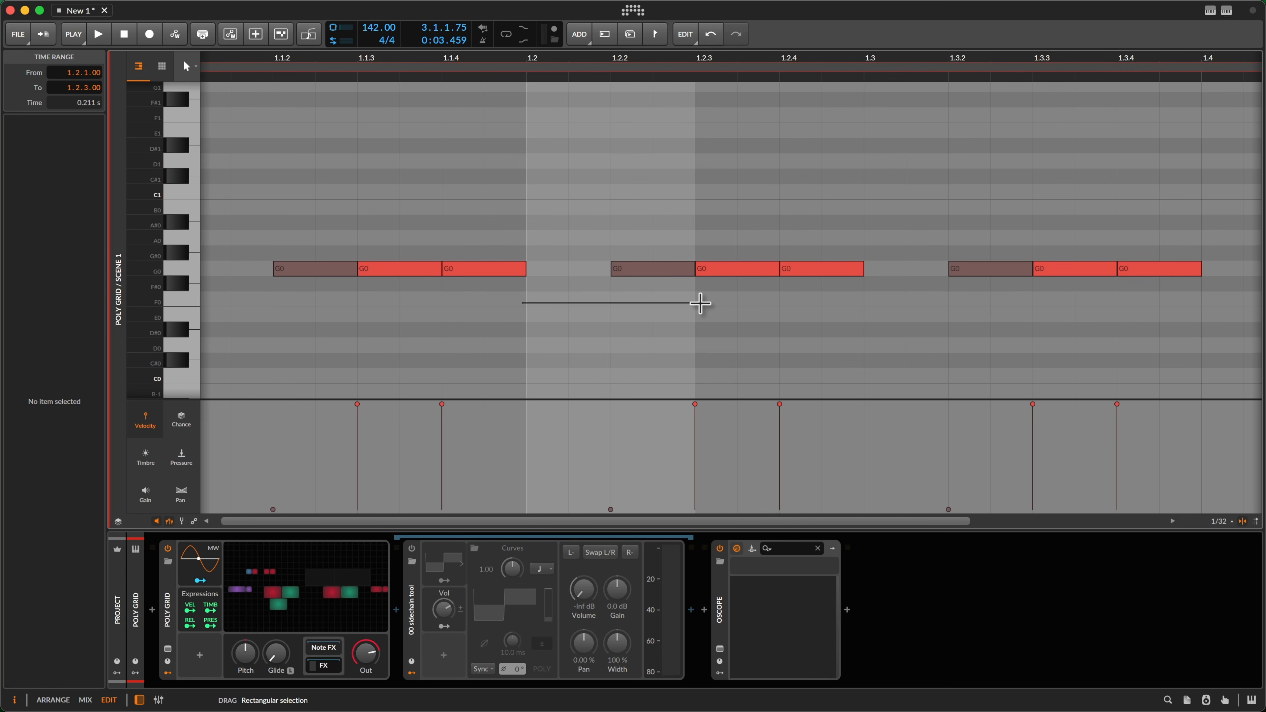
drag(700, 304, 698, 303)
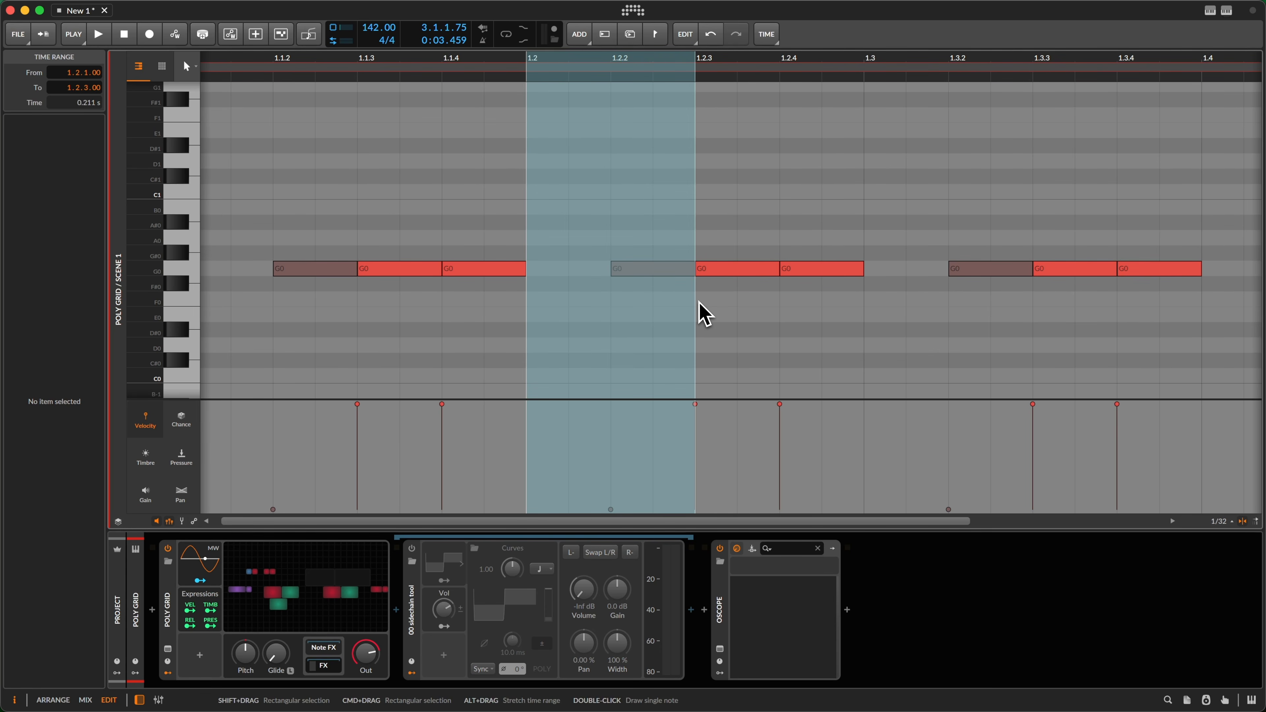
drag(604, 237, 639, 307)
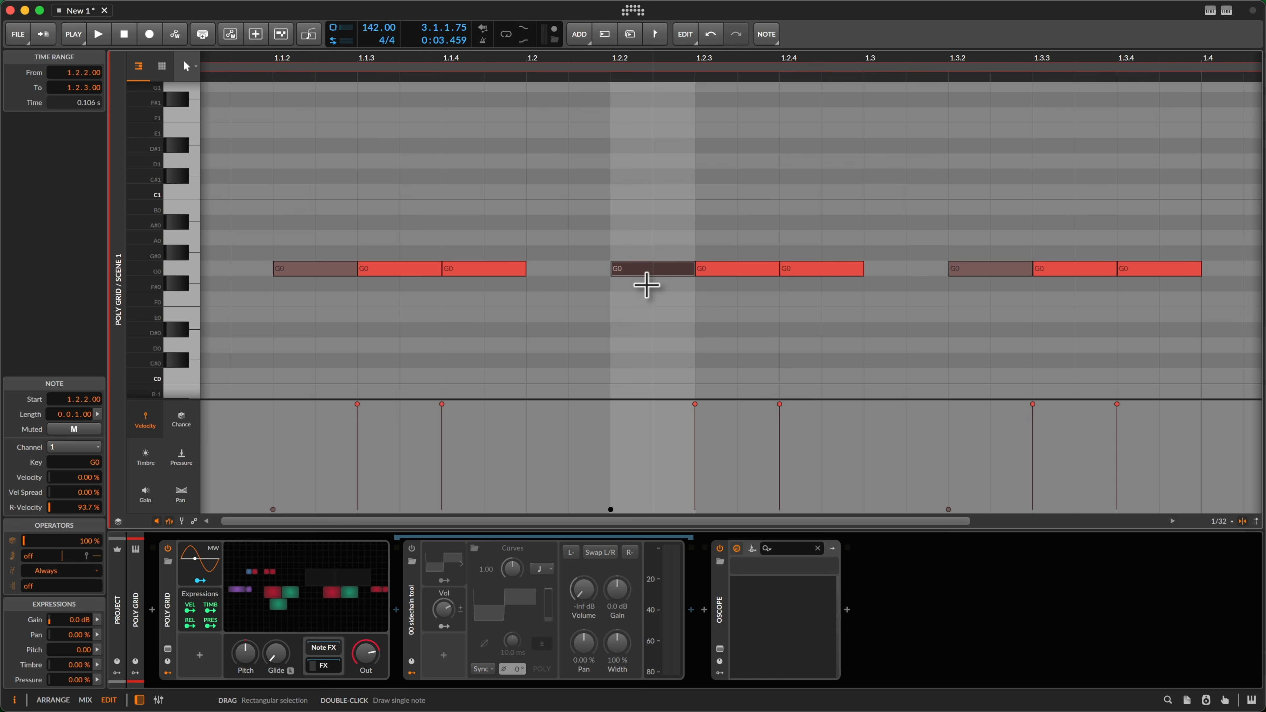
click(248, 459)
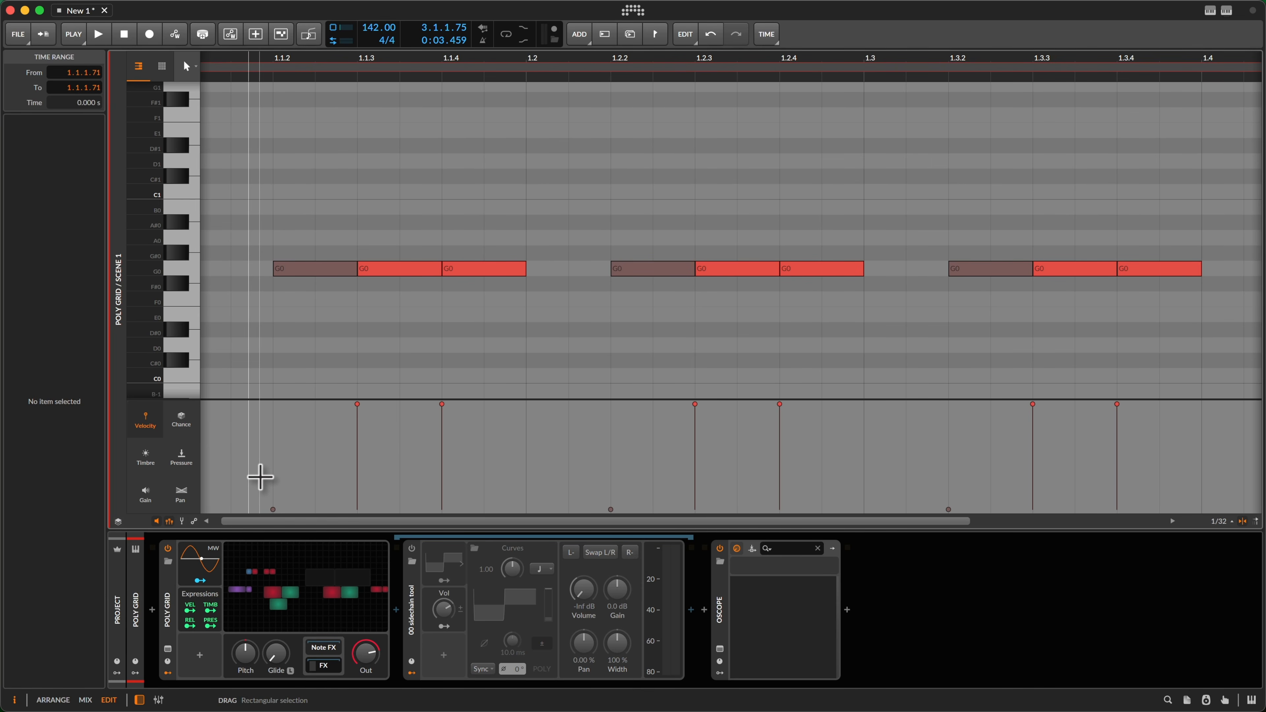
drag(255, 476, 949, 531)
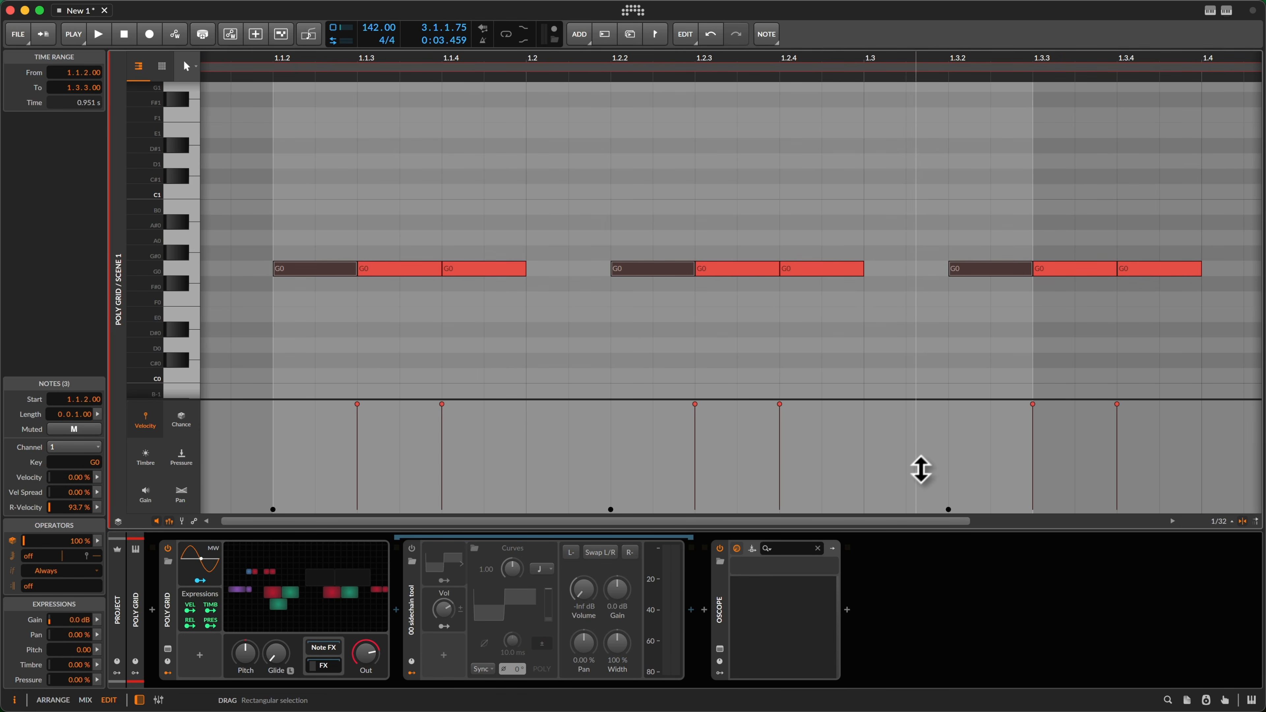
Step: Return to the Poly Grid patch editor and select the Modulator Out attached to the Velocity In module
key(shift+Tab)
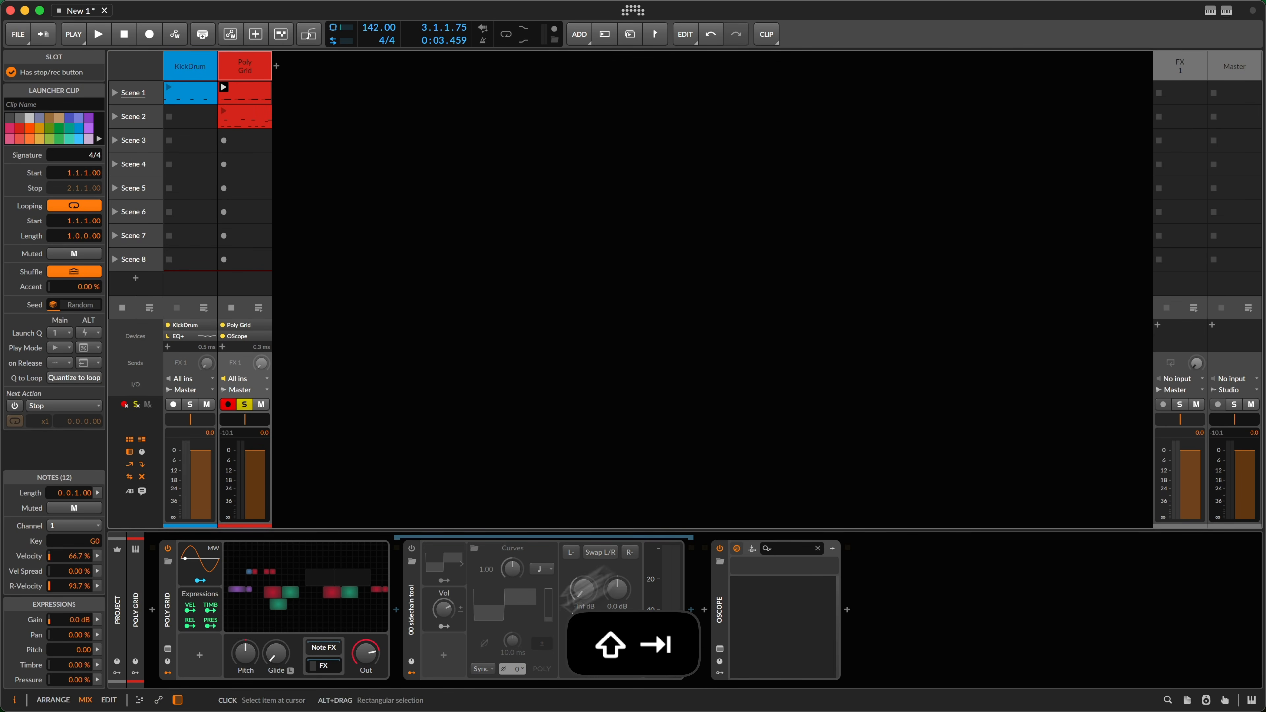
click(344, 576)
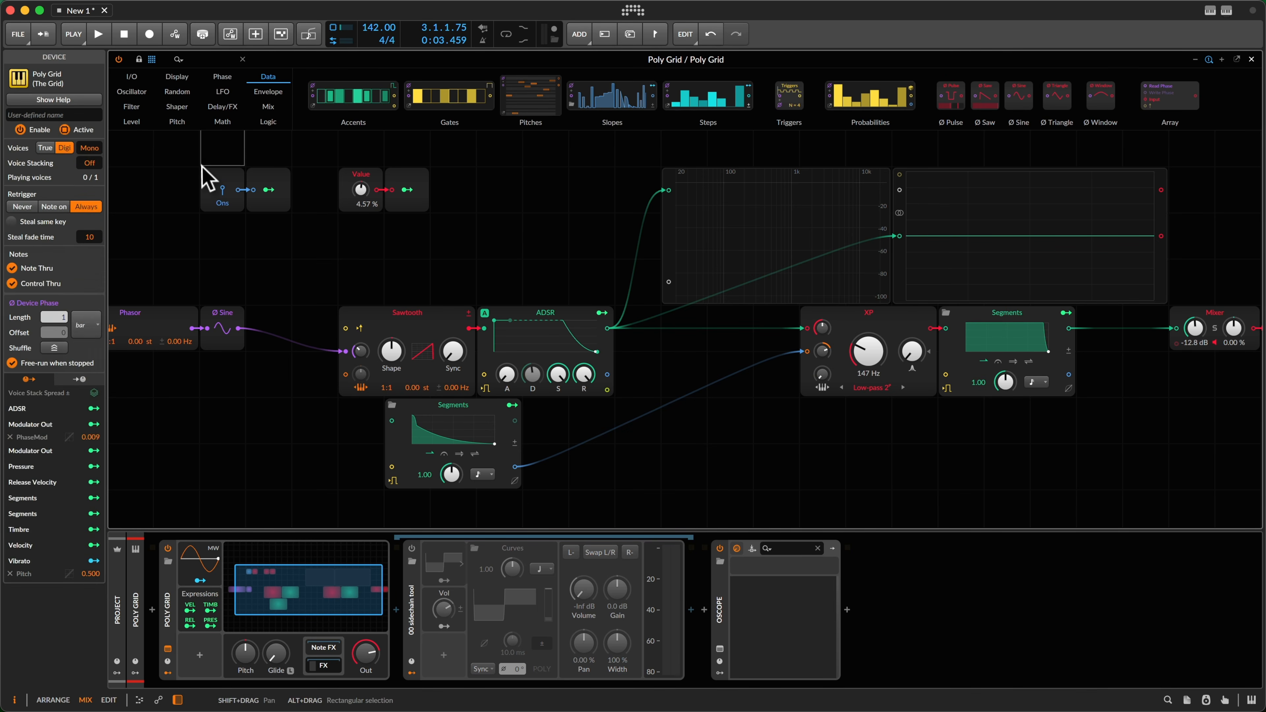
drag(202, 169, 305, 199)
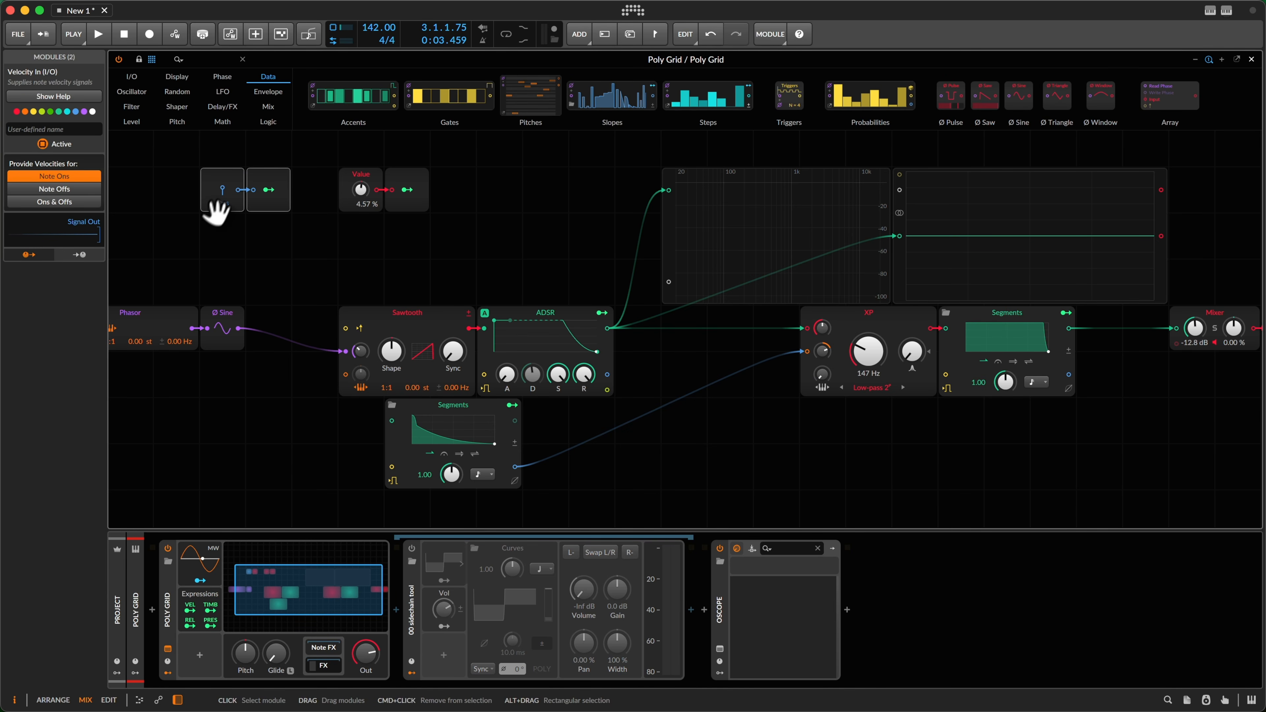
click(287, 185)
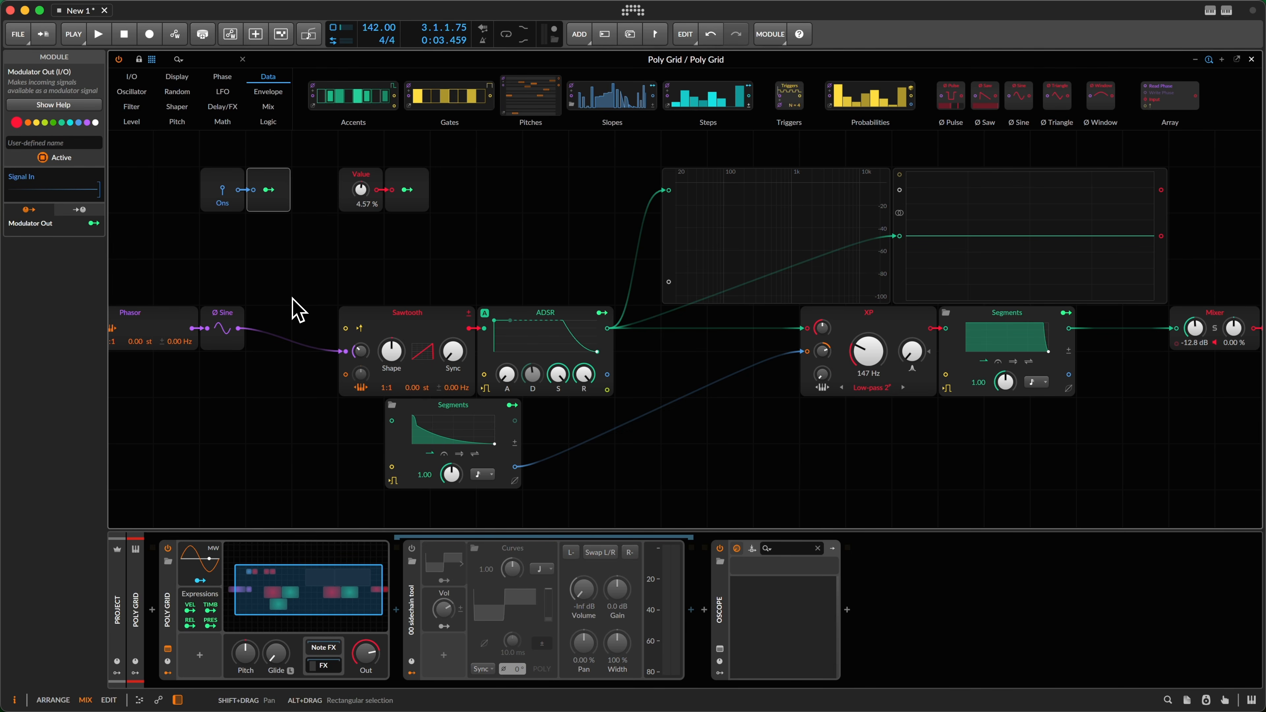
Step: Insert a Mixer with its pan at 0 % between the Ø Sine and the Sawtooth's phase input
click(265, 113)
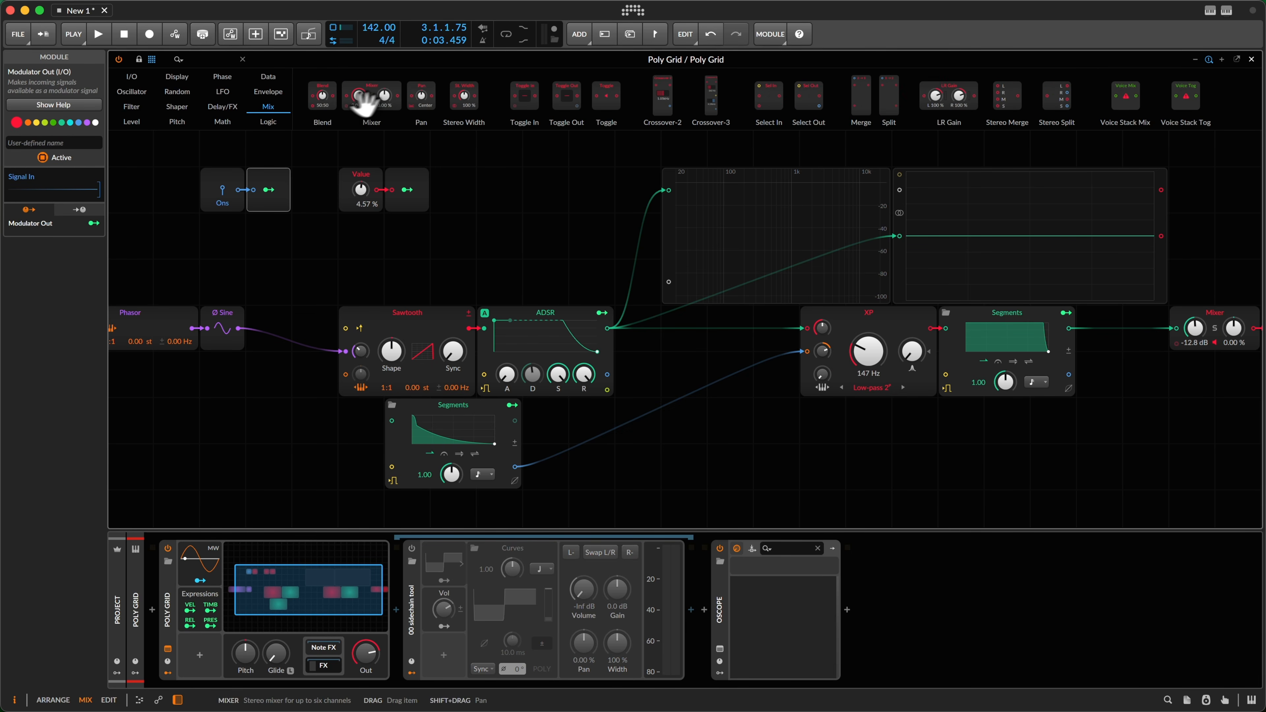
drag(396, 94, 341, 361)
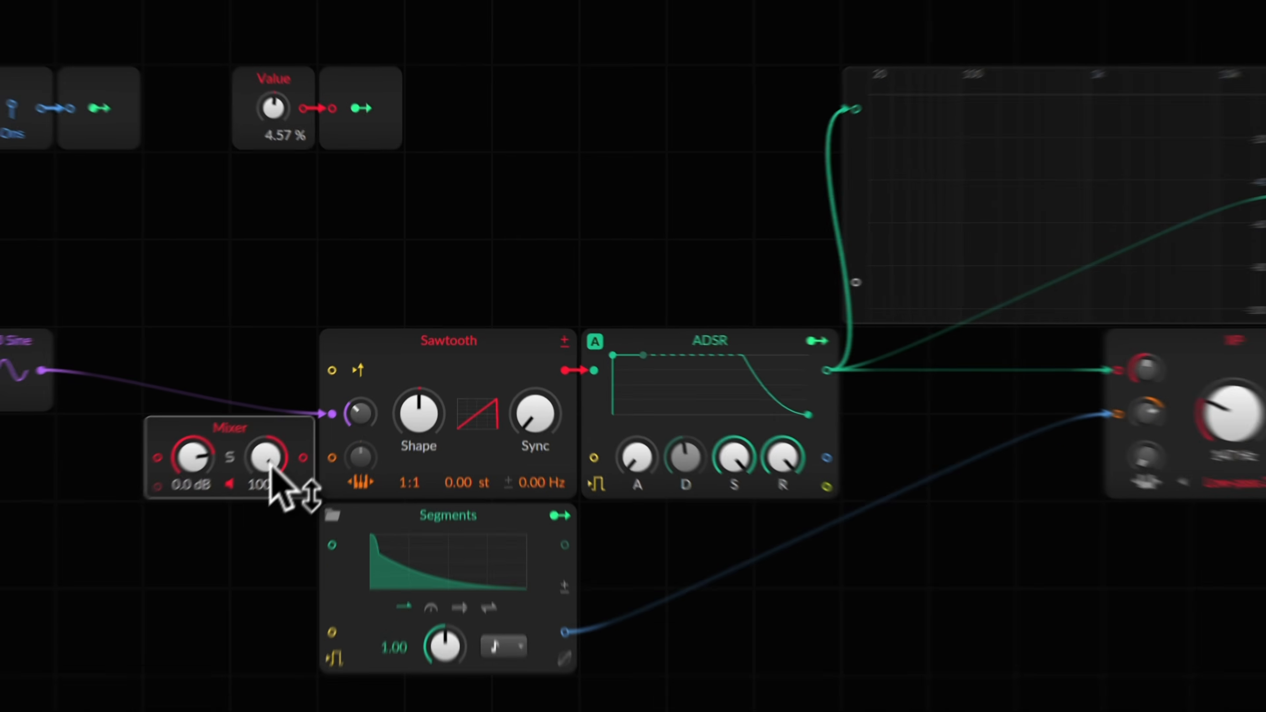
double_click(359, 373)
drag(373, 369, 374, 346)
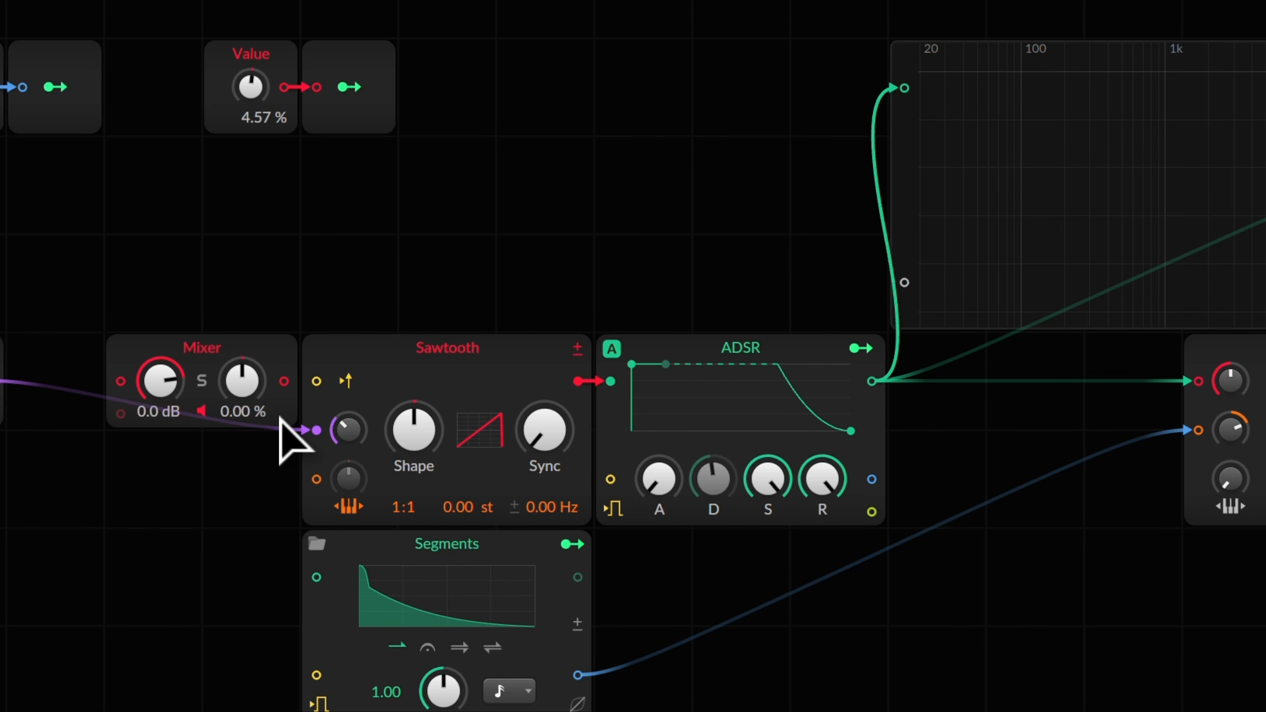
mouse_move(280, 418)
mouse_down()
mouse_move(316, 430)
mouse_move(282, 441)
mouse_up()
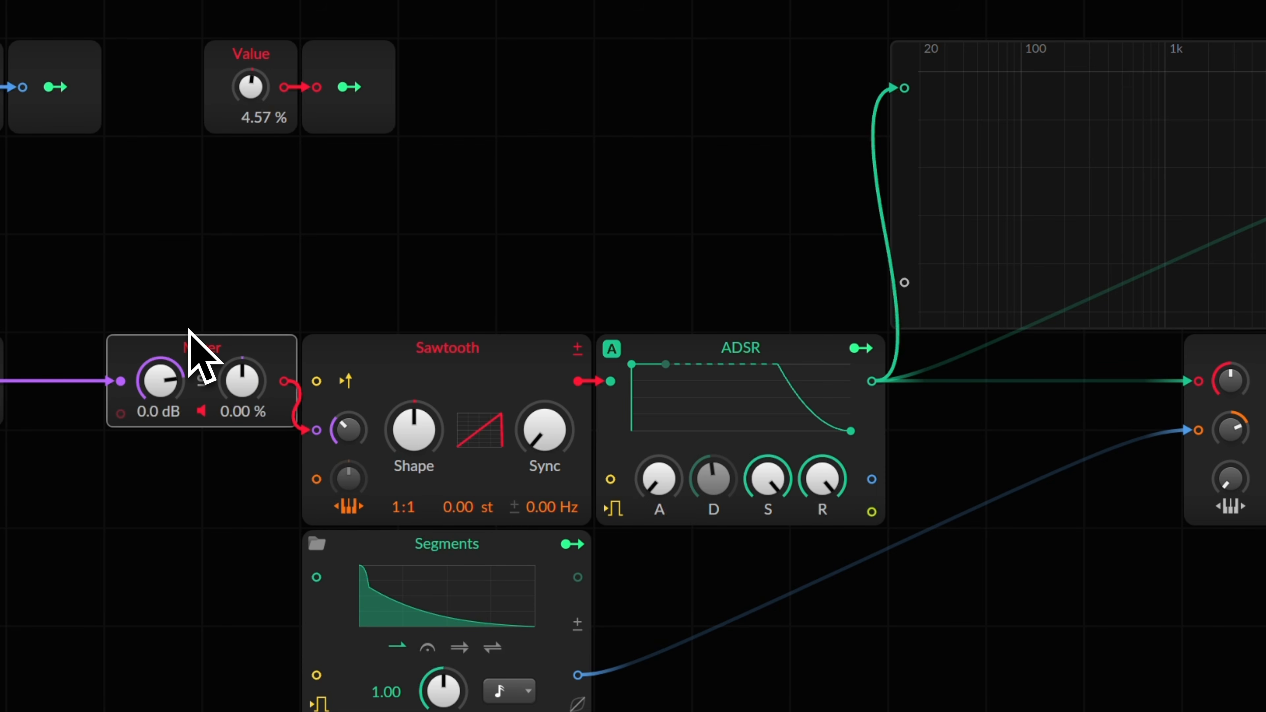
scroll(188, 331, left, 5)
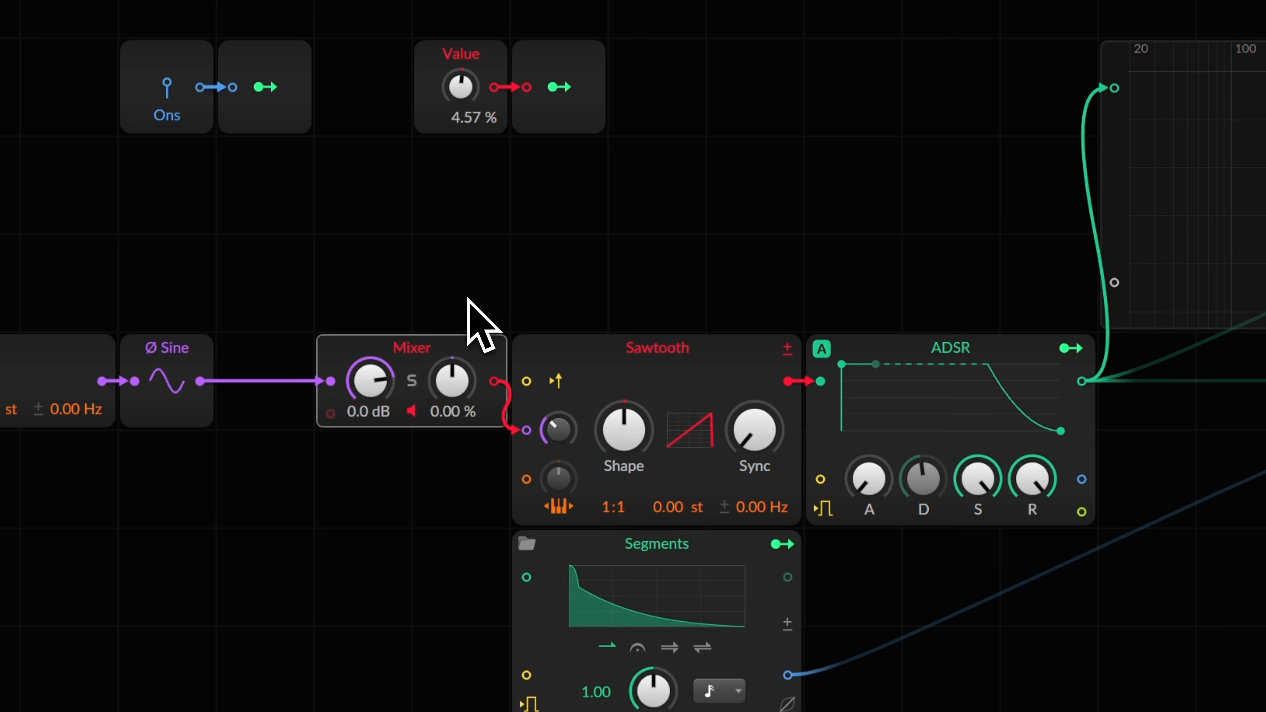
key(g)
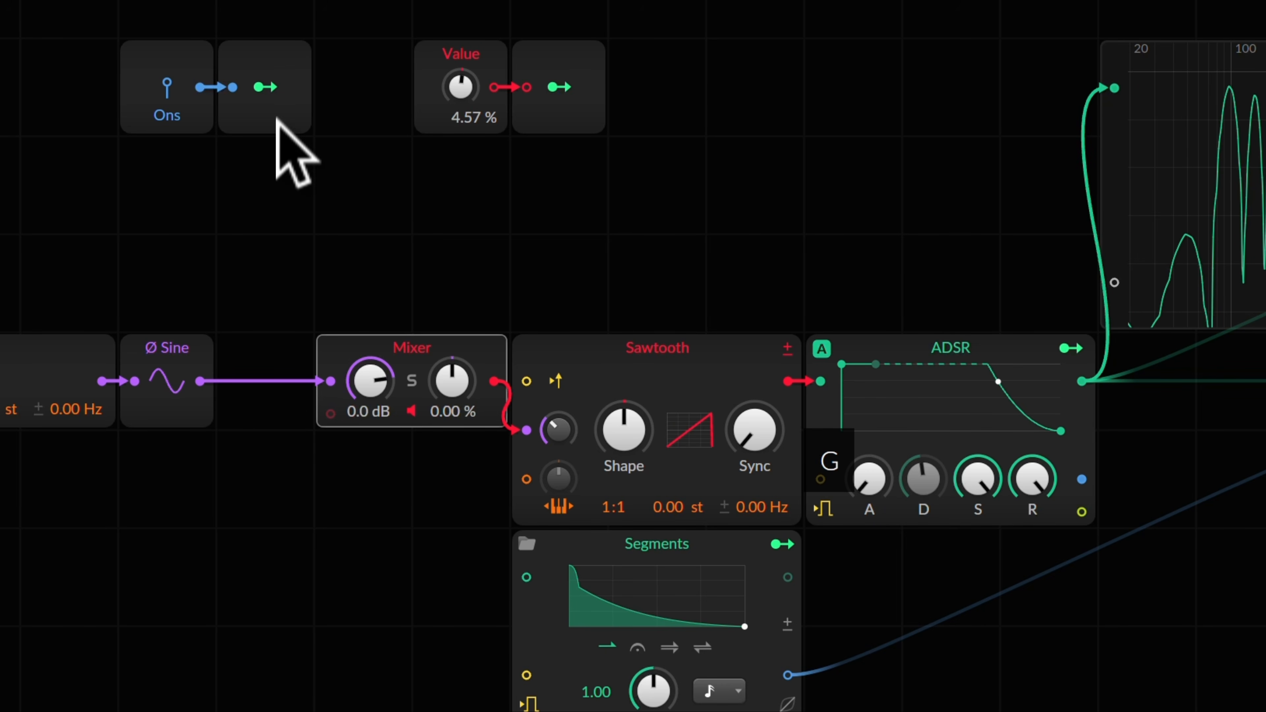
click(271, 80)
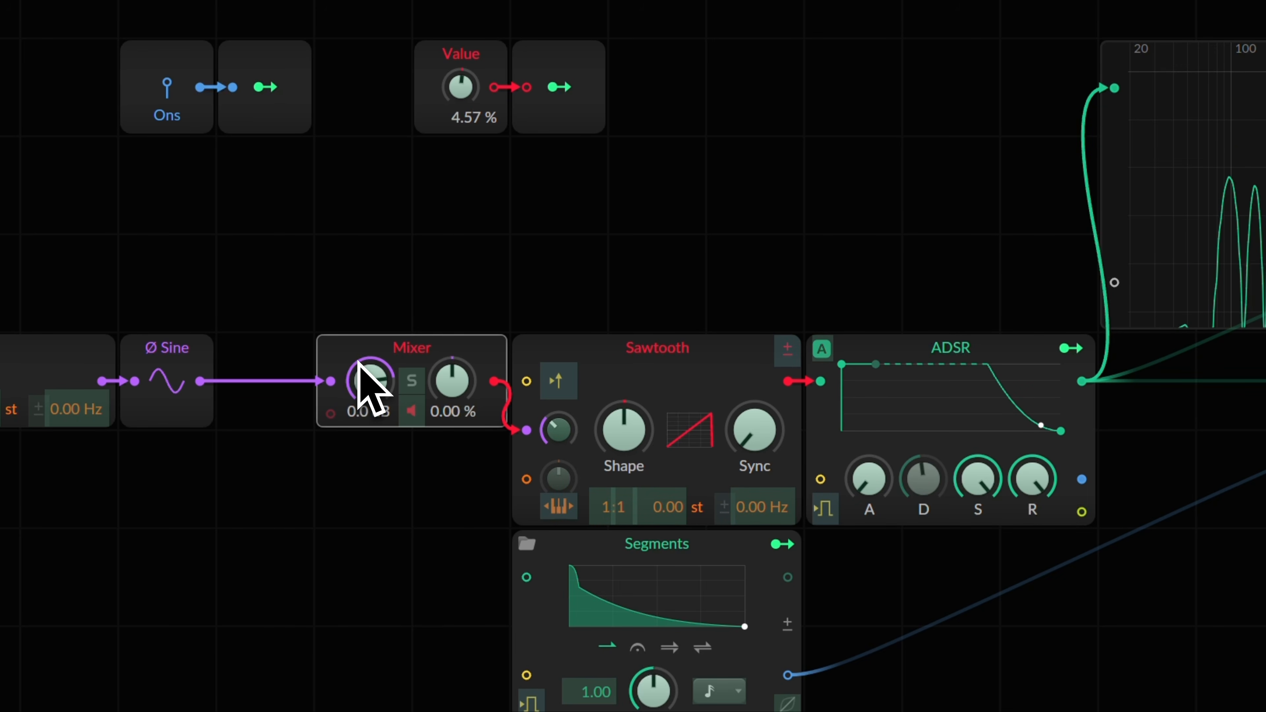
drag(359, 359, 376, 387)
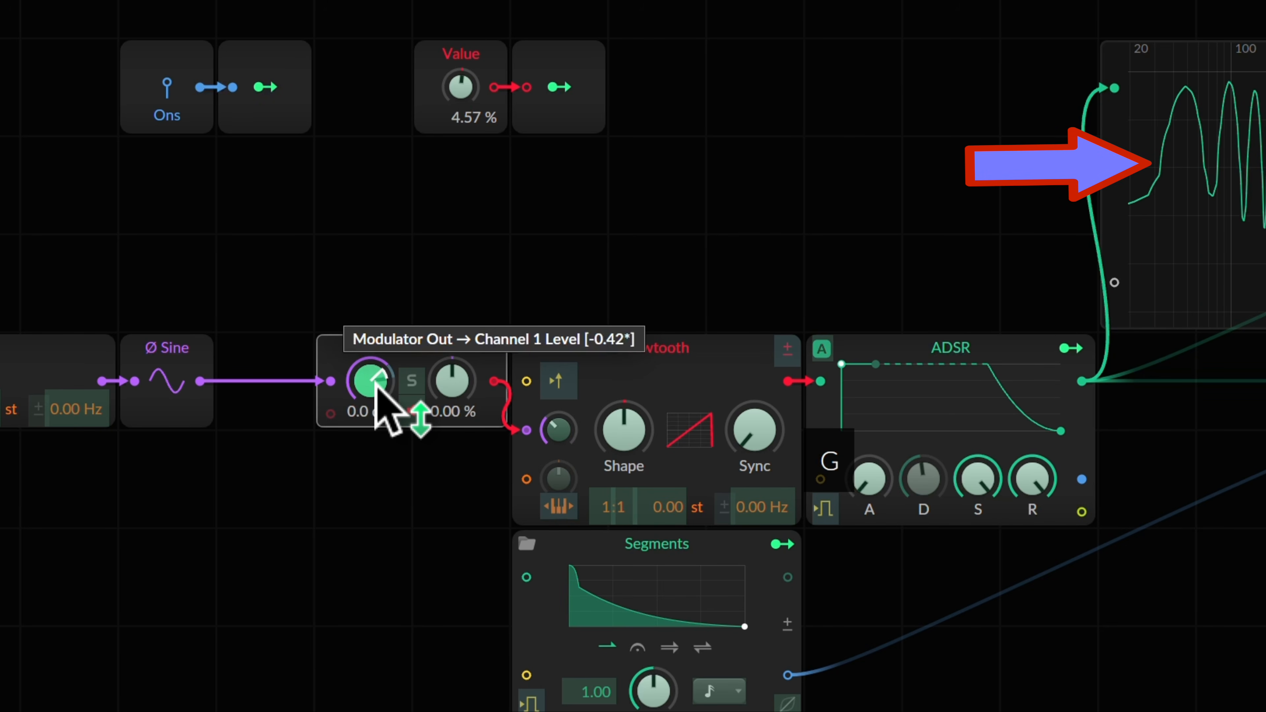
drag(388, 410, 375, 386)
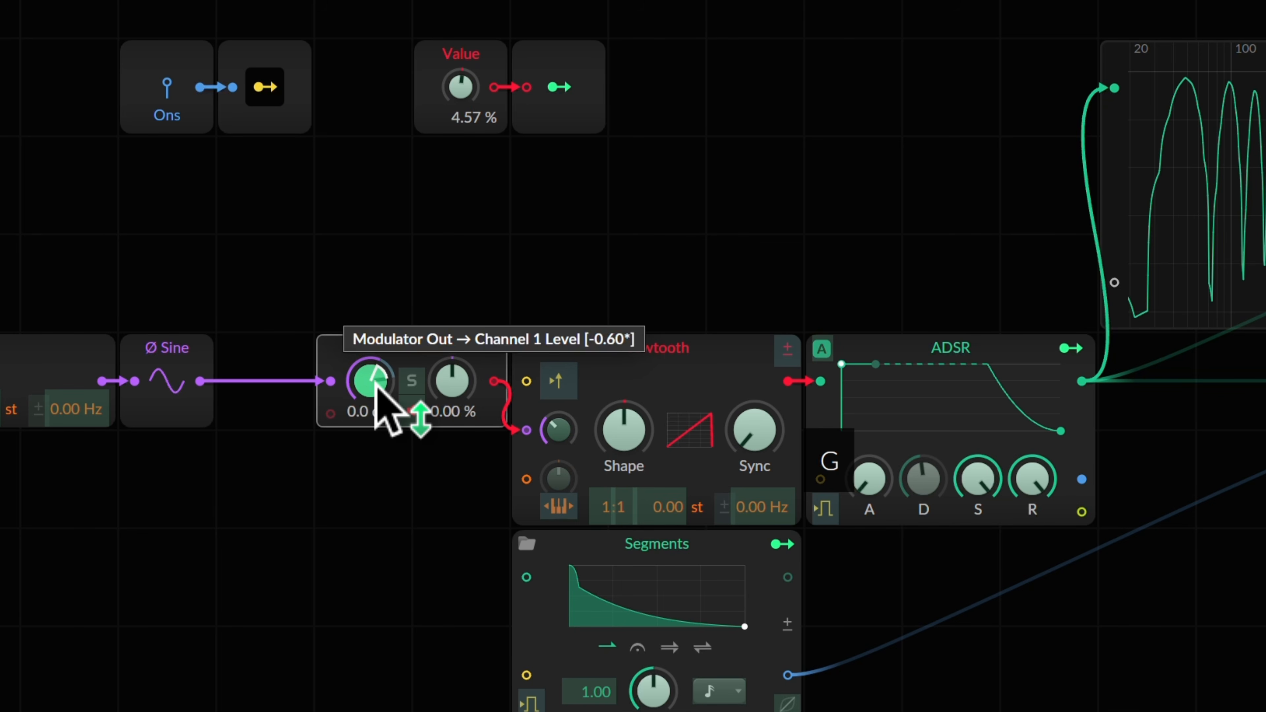
drag(375, 387, 376, 386)
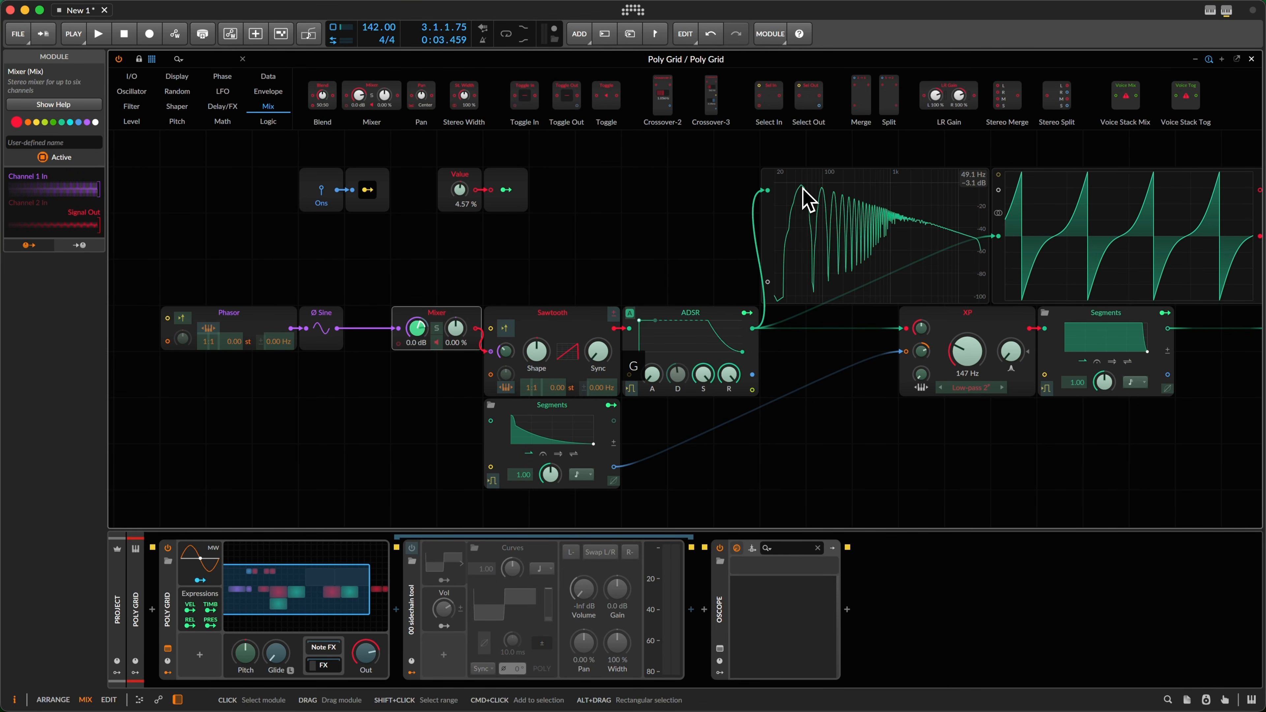
drag(420, 326, 419, 325)
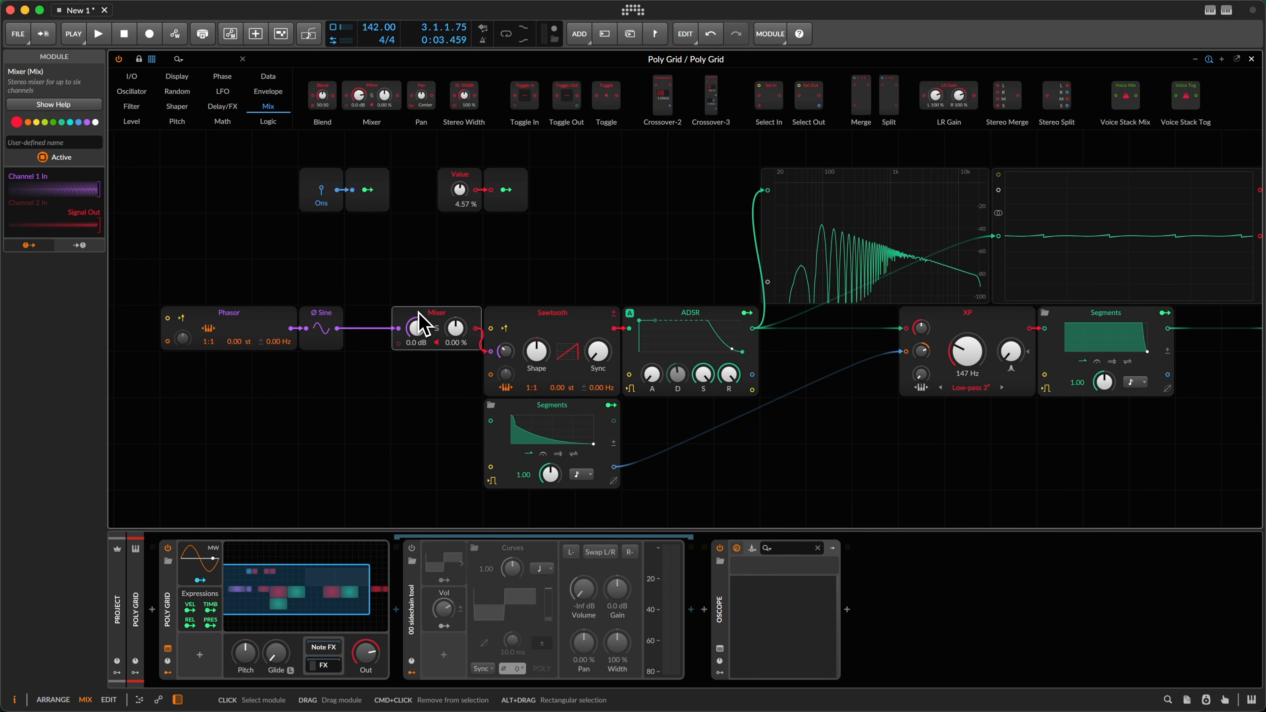
Step: Move the Phasor and Ø Sine pair farther from the Mixer, then play the clip and close the Grid editor
click(231, 267)
drag(231, 267, 247, 327)
key(space)
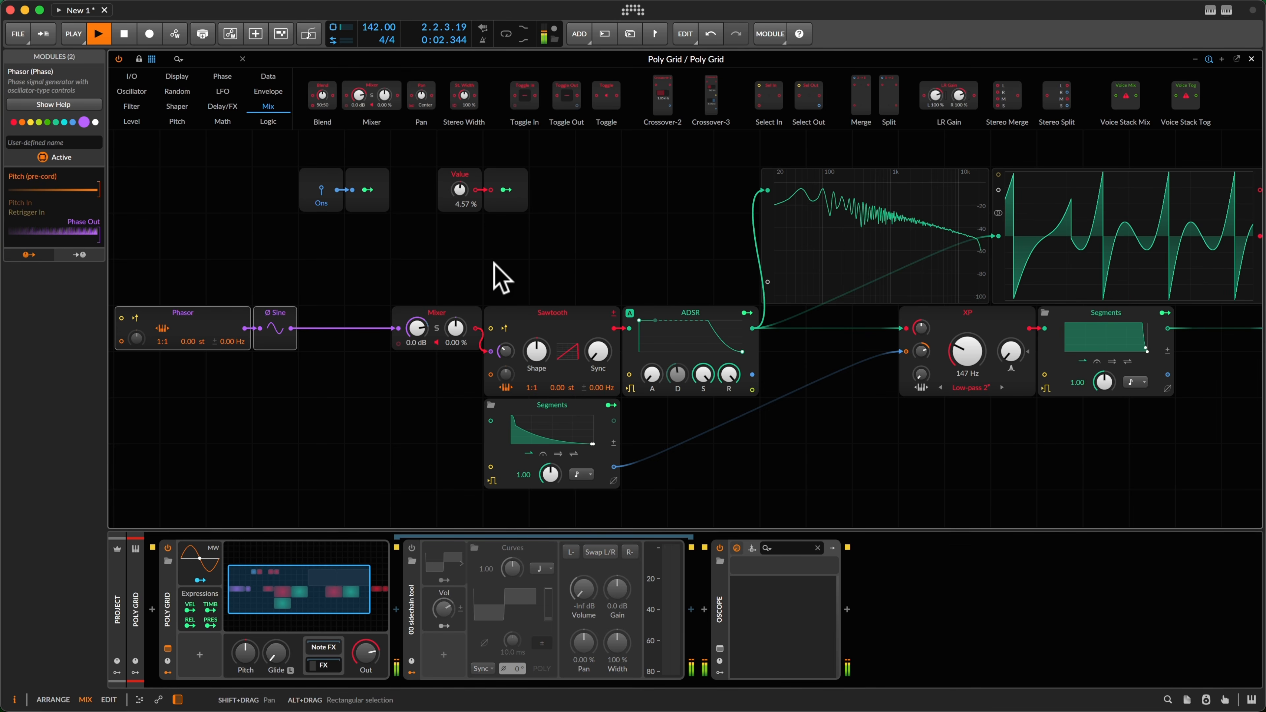
key(Escape)
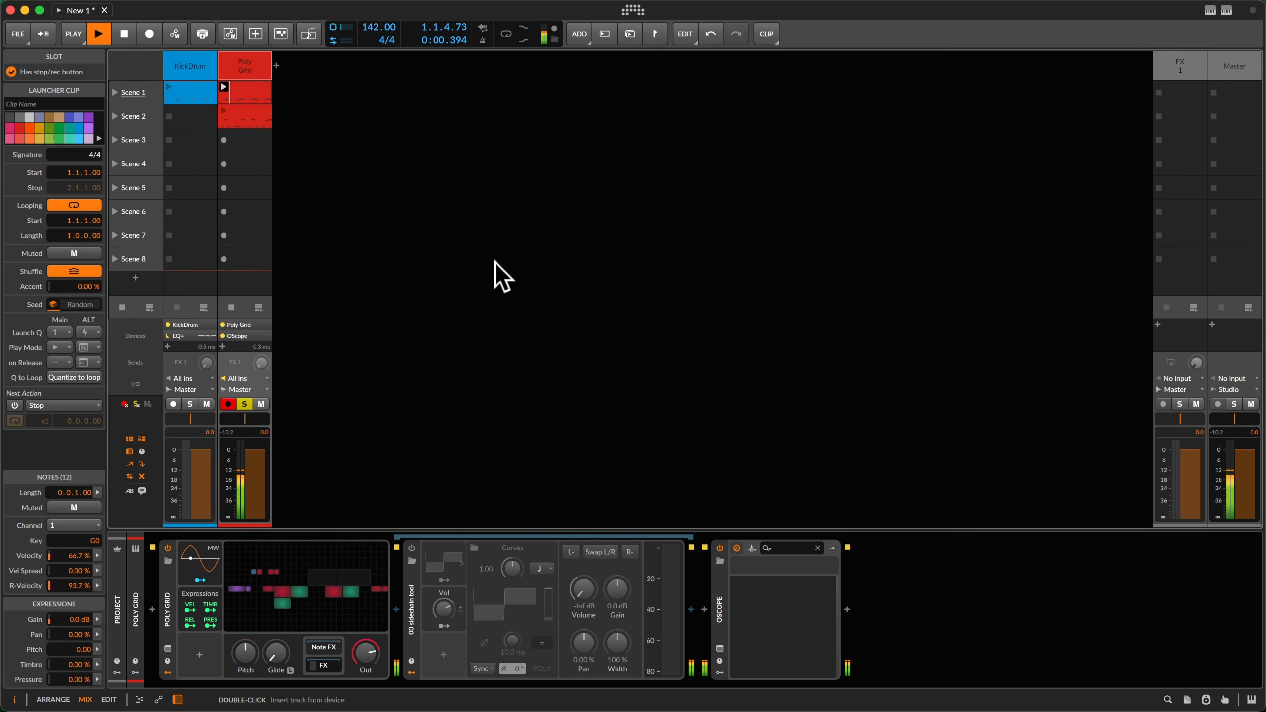
key(space)
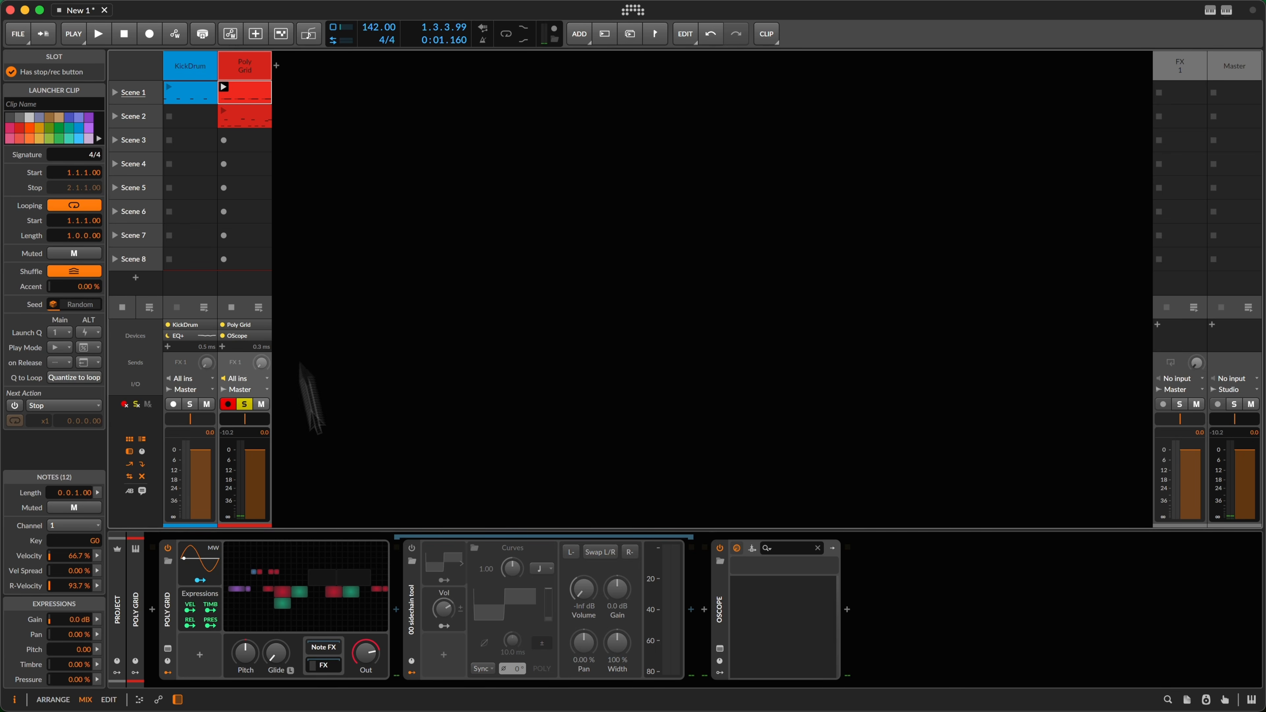
Step: Open the Scene 1 clip's notes and lower the last two notes of each group to 0 % velocity, playing the clip
double_click(256, 104)
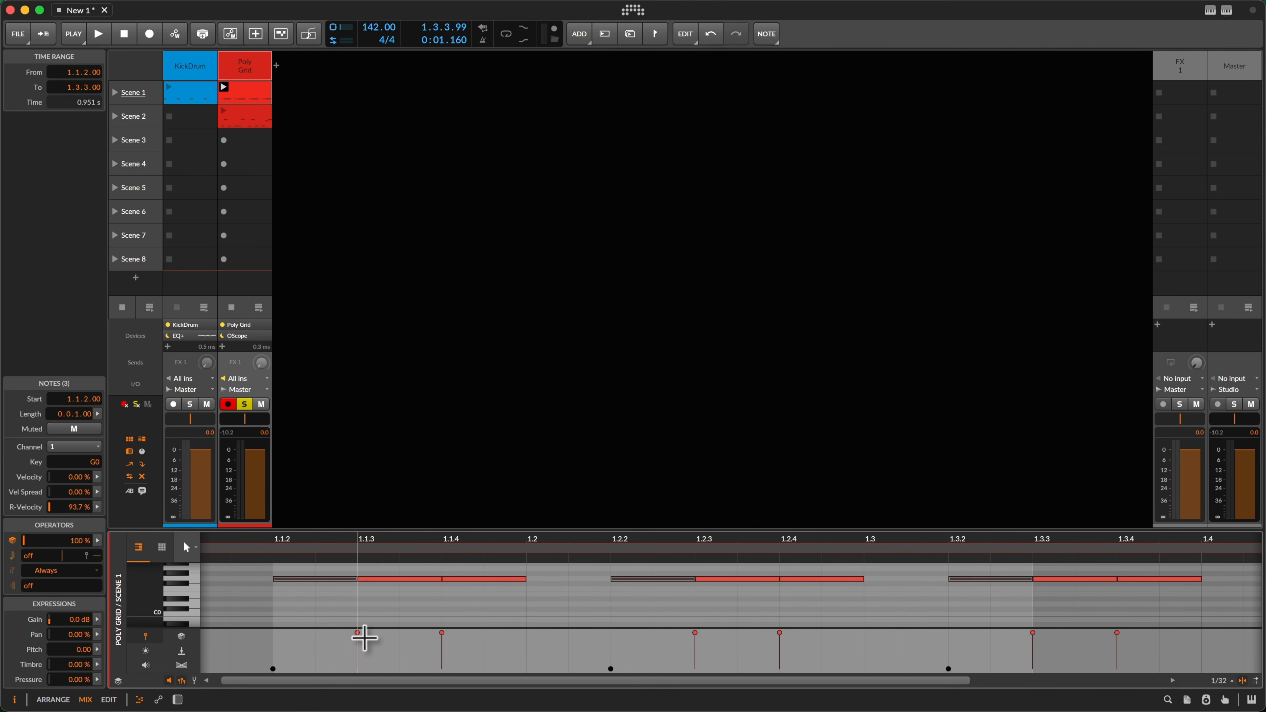
click(357, 632)
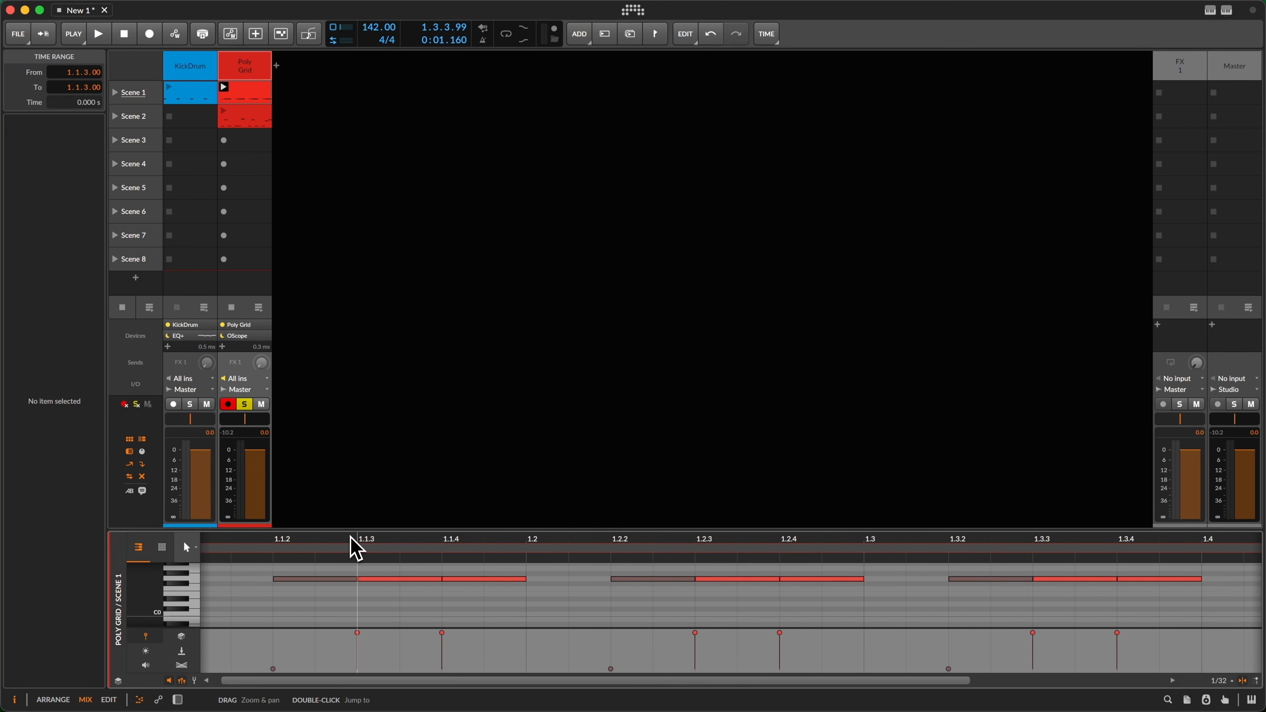
key(z)
drag(333, 676, 1187, 693)
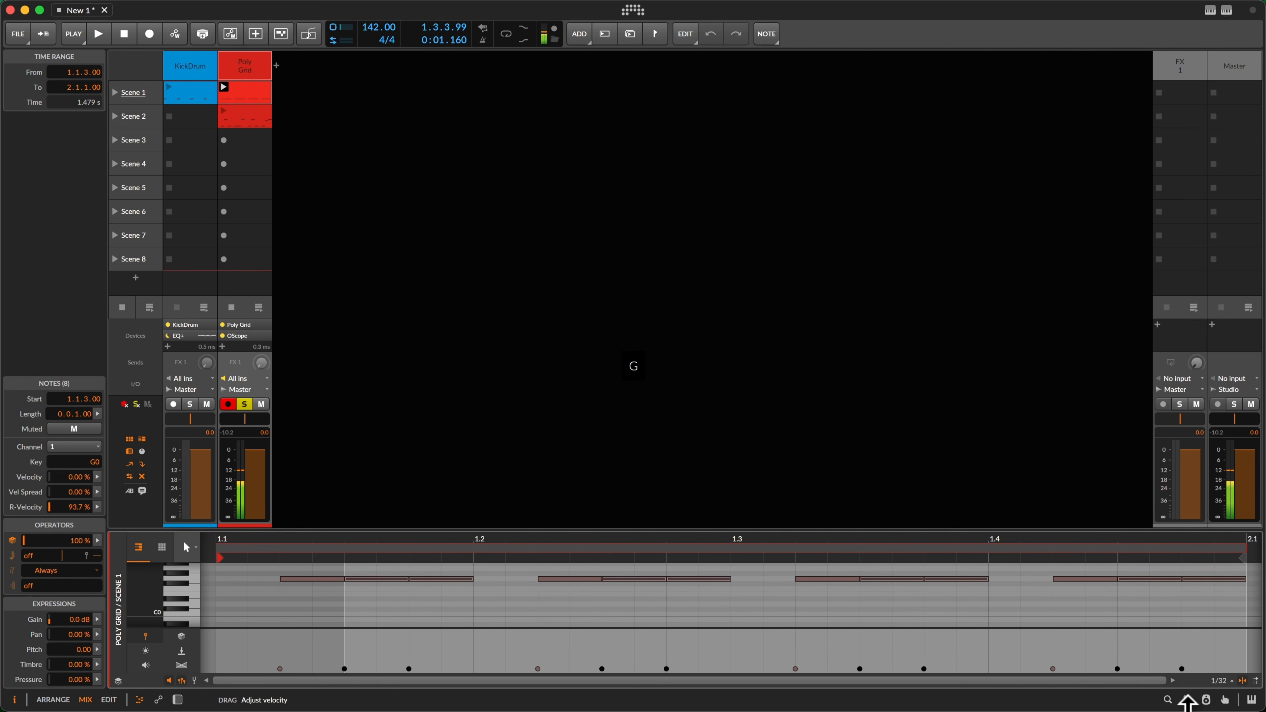
key(space)
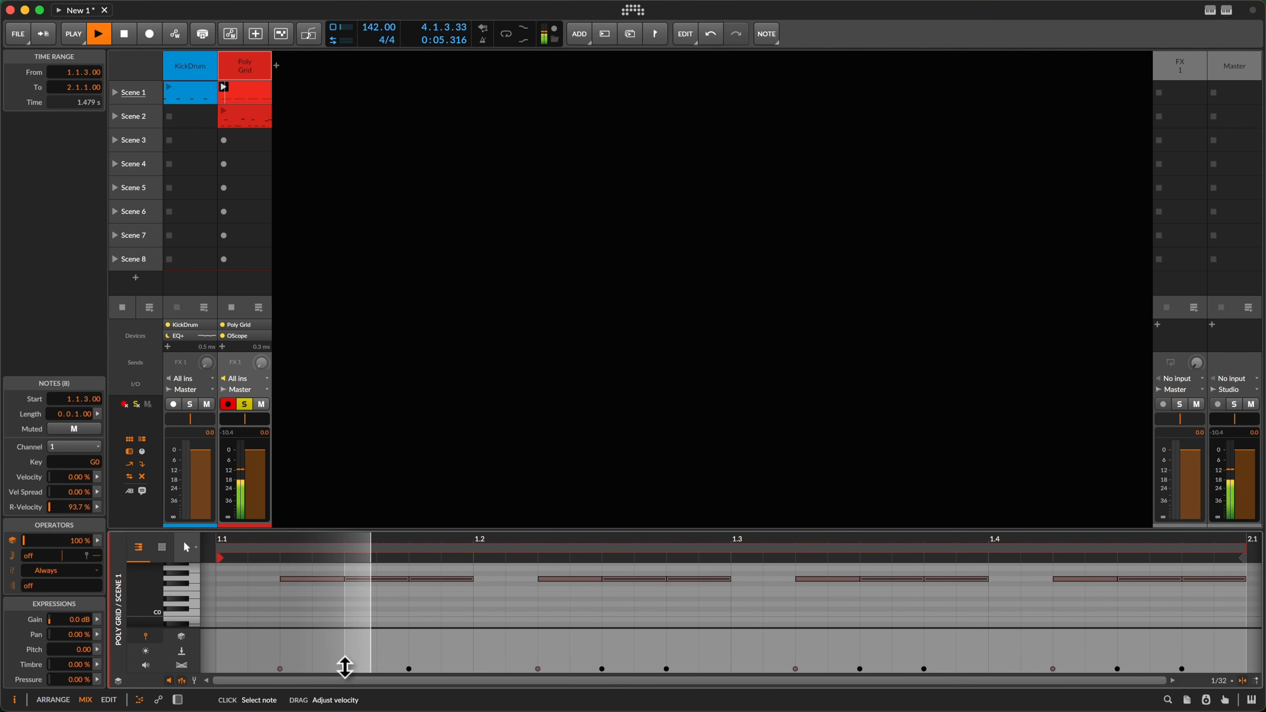
Step: Raise the last two notes of each group to 100 % velocity and reopen the Poly Grid patch editor
drag(345, 666, 347, 601)
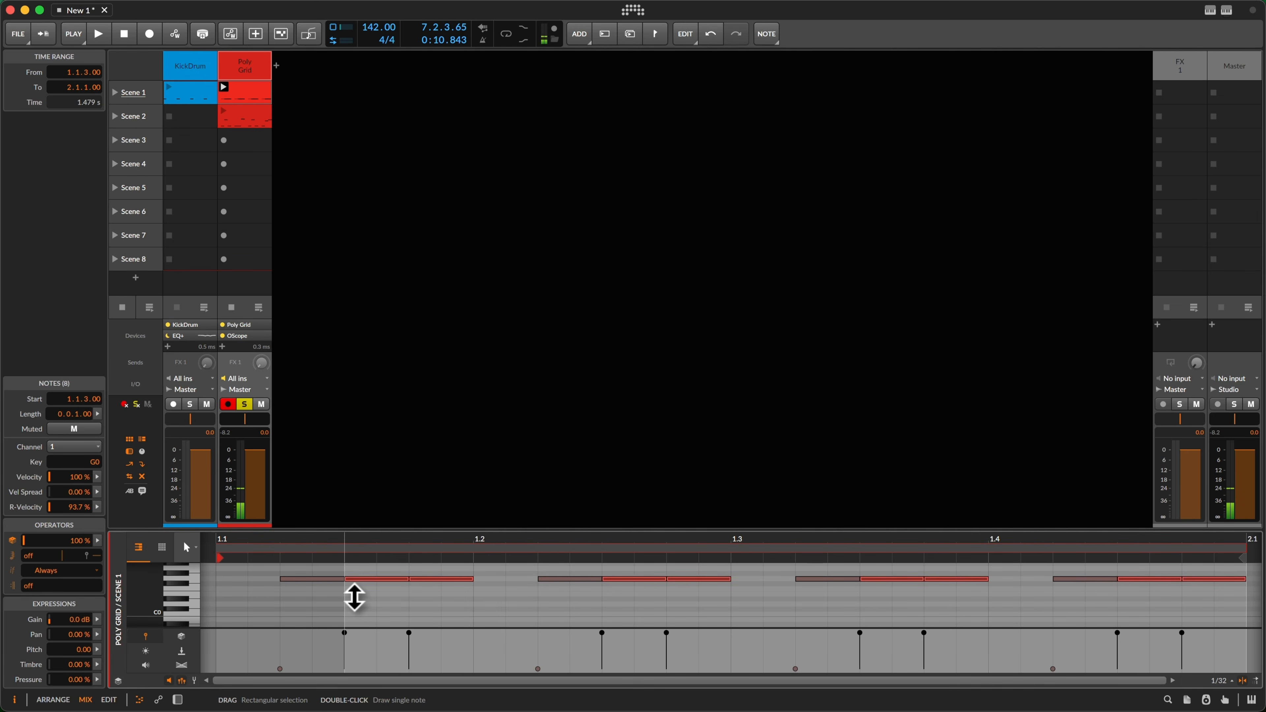
key(d)
click(362, 596)
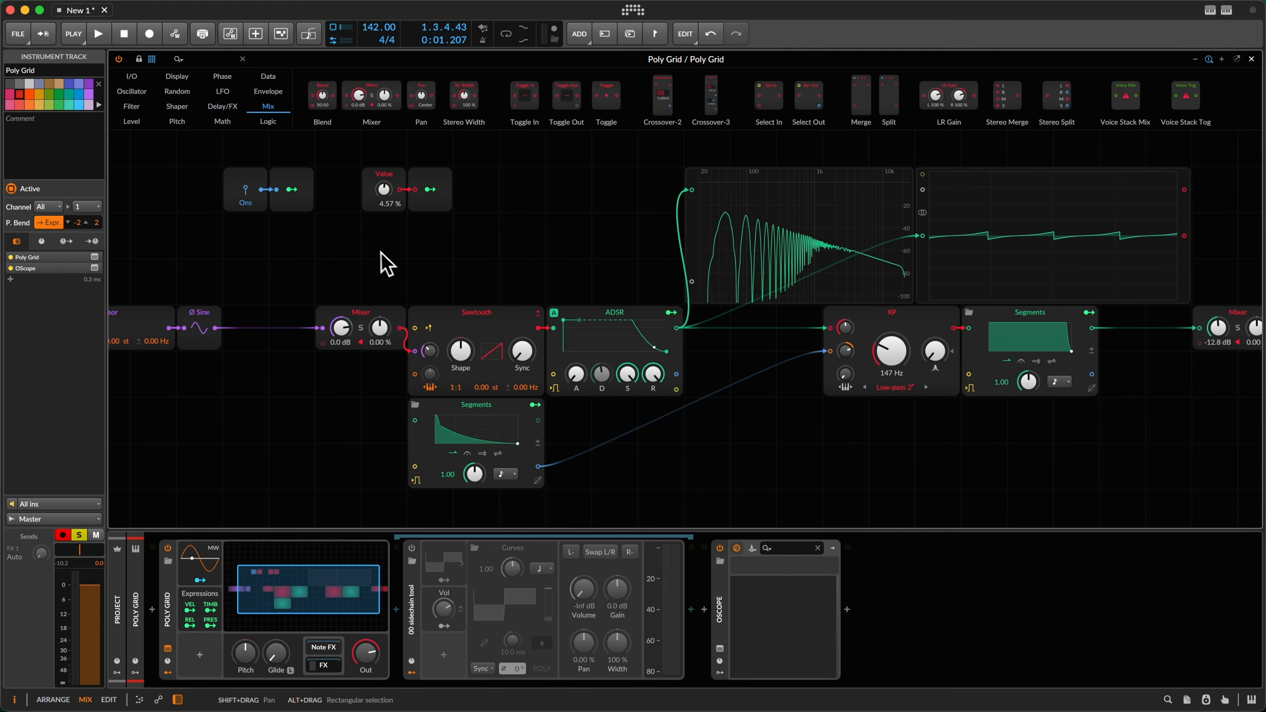
Step: Duplicate the Ø Sine module and place the copy unconnected, just below and before the Mixer
scroll(407, 277, left, 4)
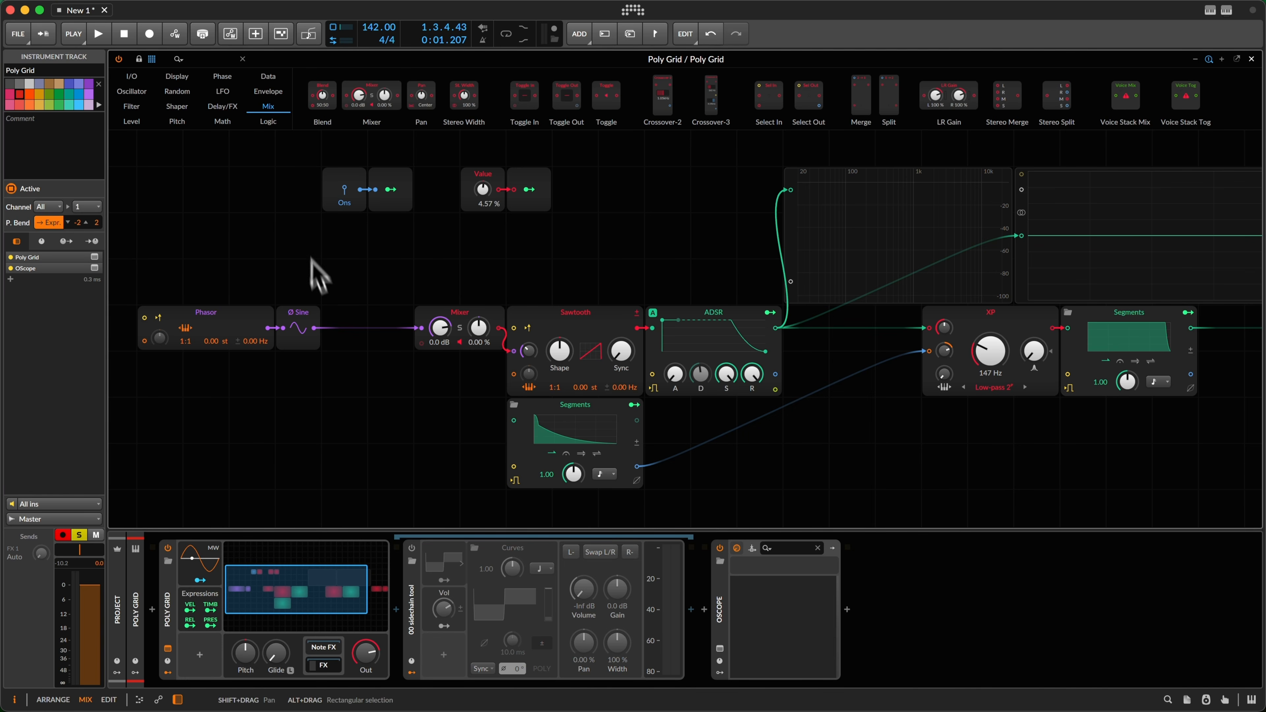
click(298, 337)
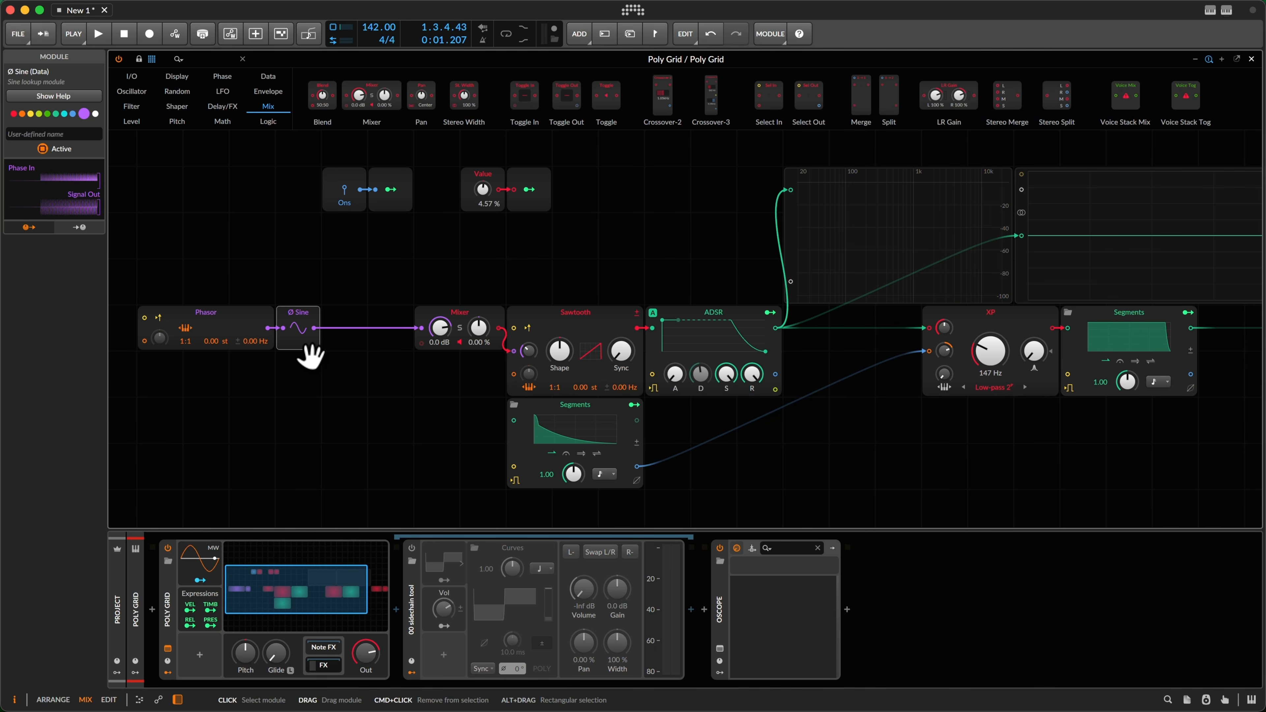
key(super+d)
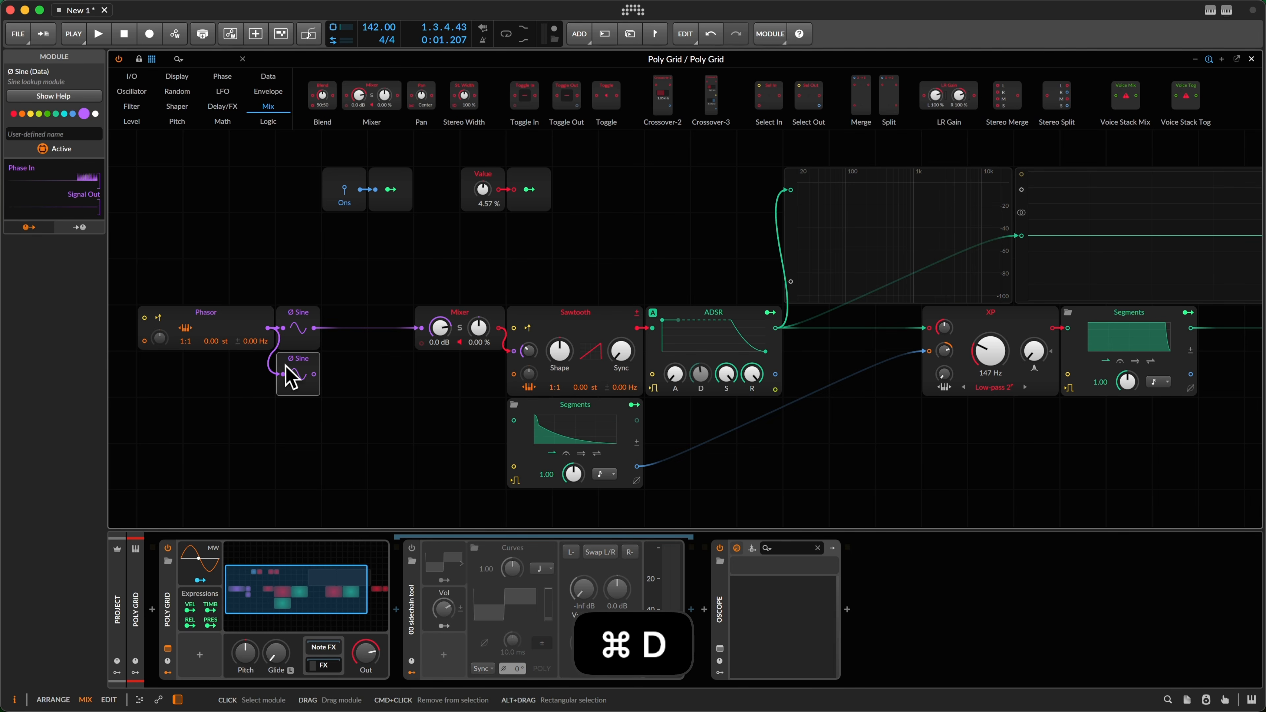
drag(279, 384, 376, 381)
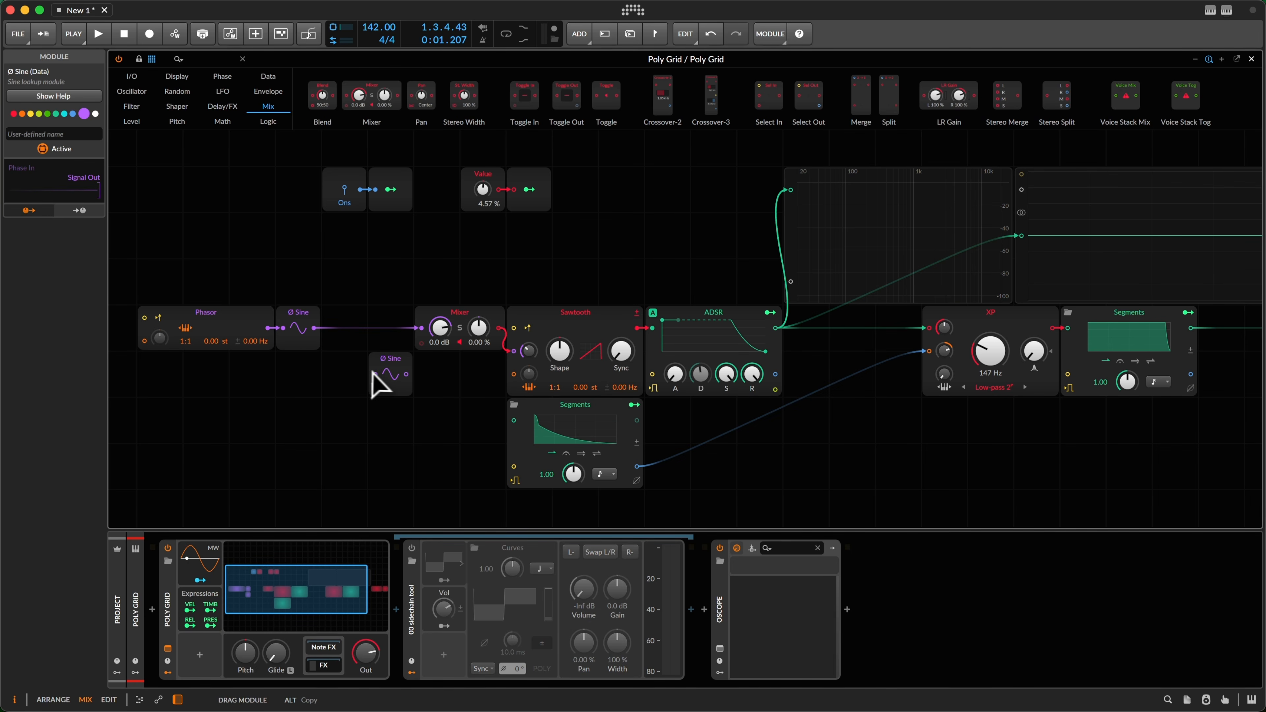
Step: Add an Ø Scaler before the lower Ø Sine, feed it from the Phasor, and wire the chain into Mixer channel 2
click(237, 76)
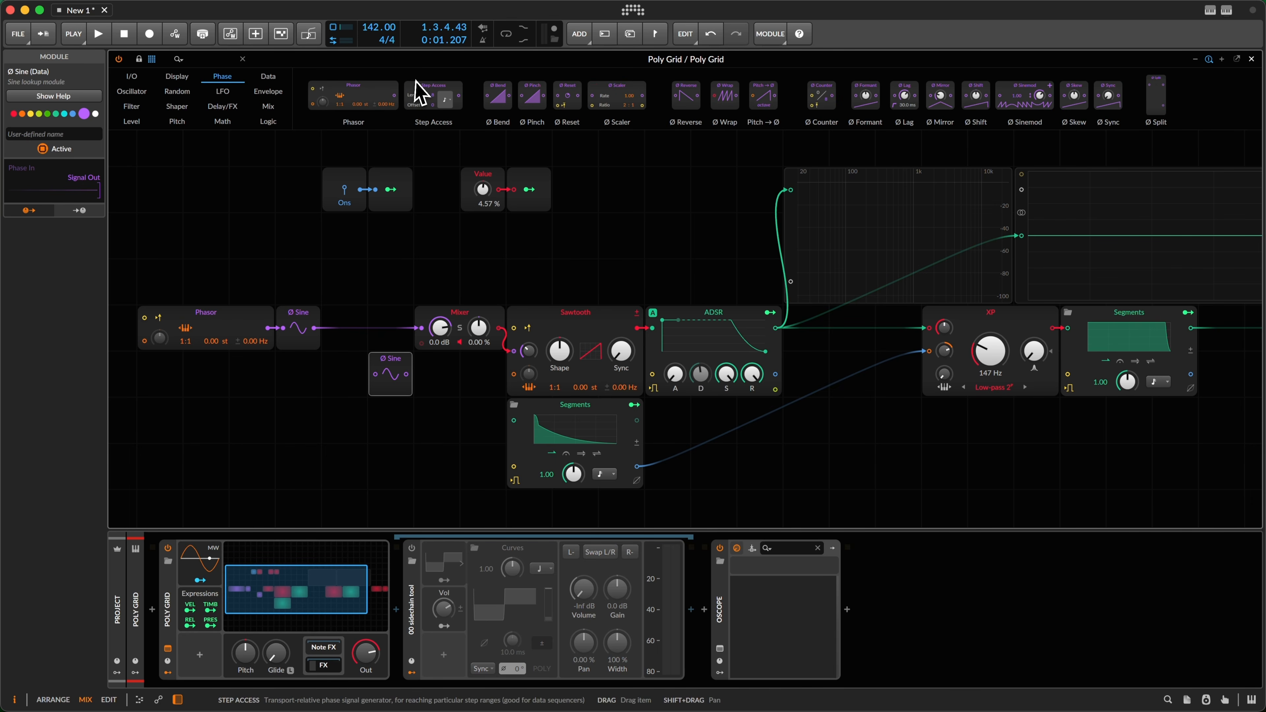
drag(626, 88, 276, 434)
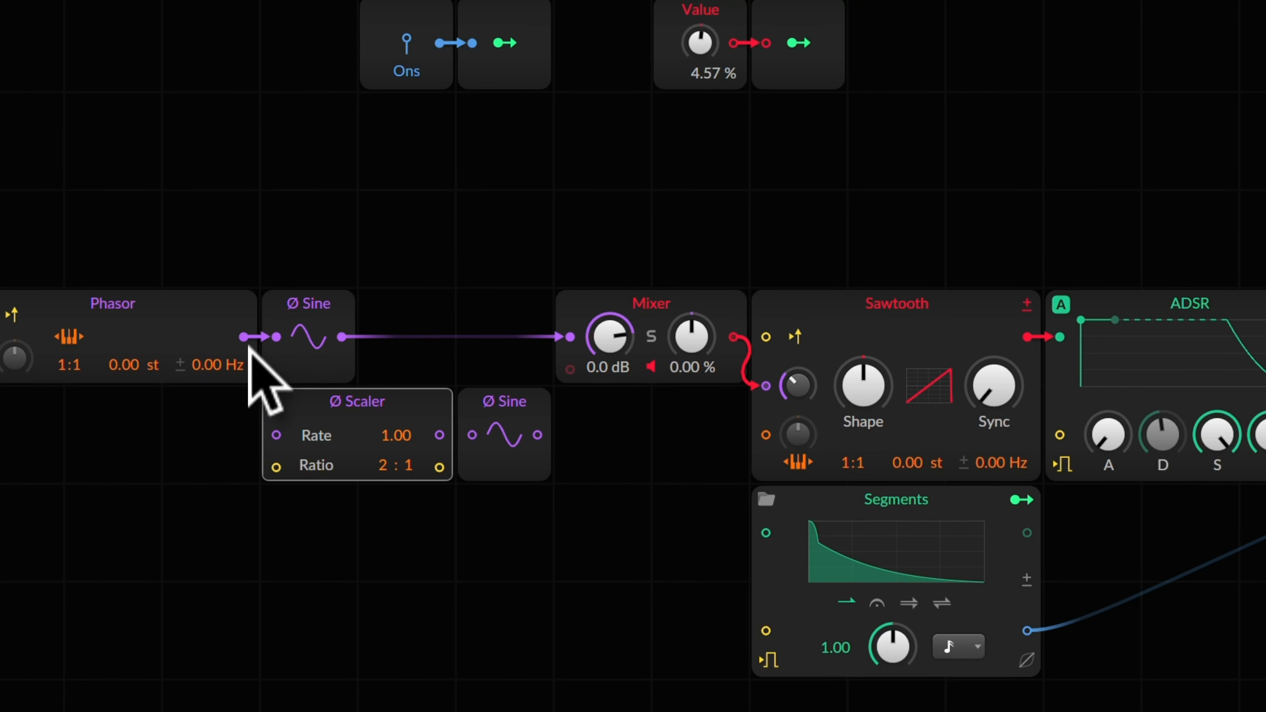
key(alt+s)
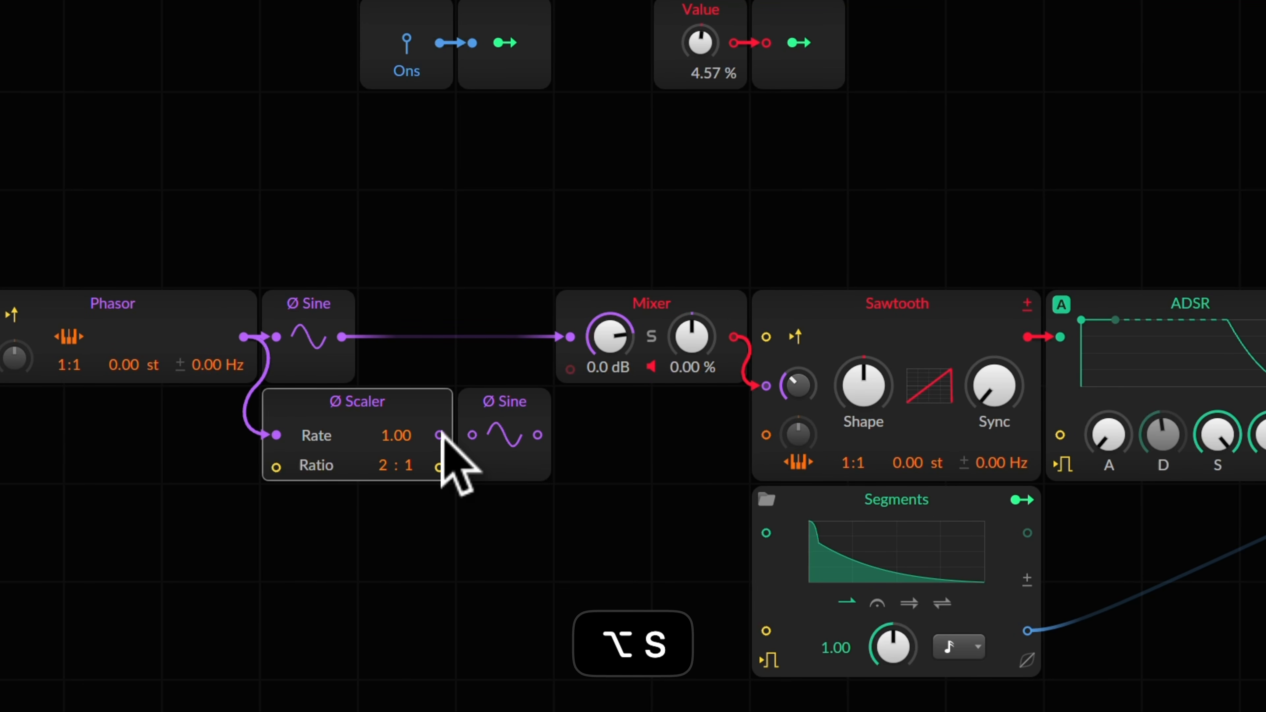
drag(439, 435, 472, 435)
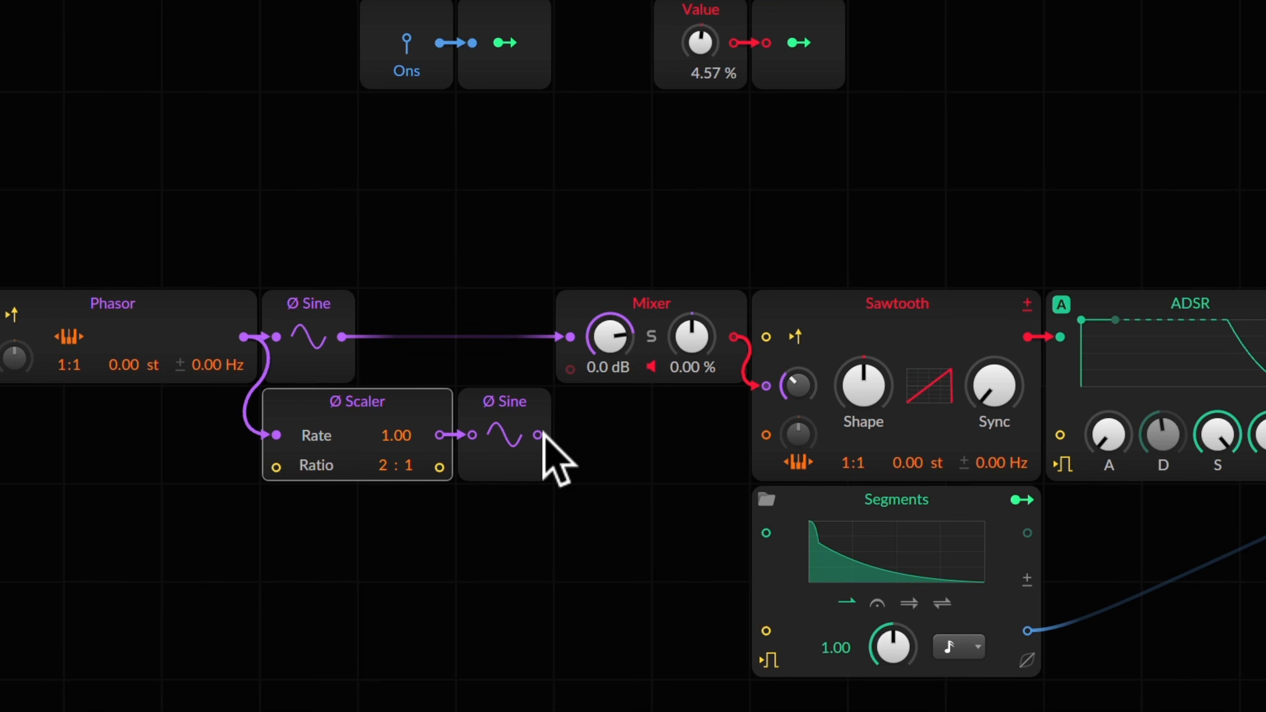
drag(543, 433, 618, 458)
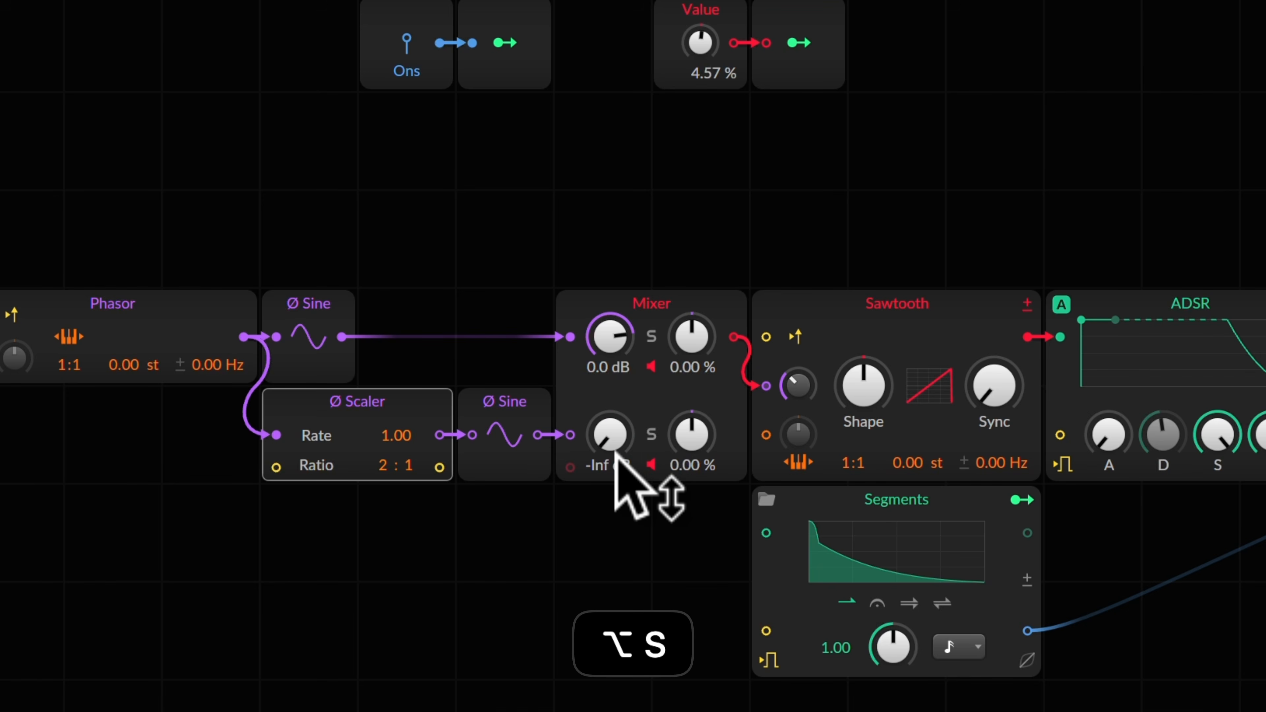
Step: Hold a G note while raising Mixer channel 2's level to about -10.8 dB and returning it to -Inf
key(g)
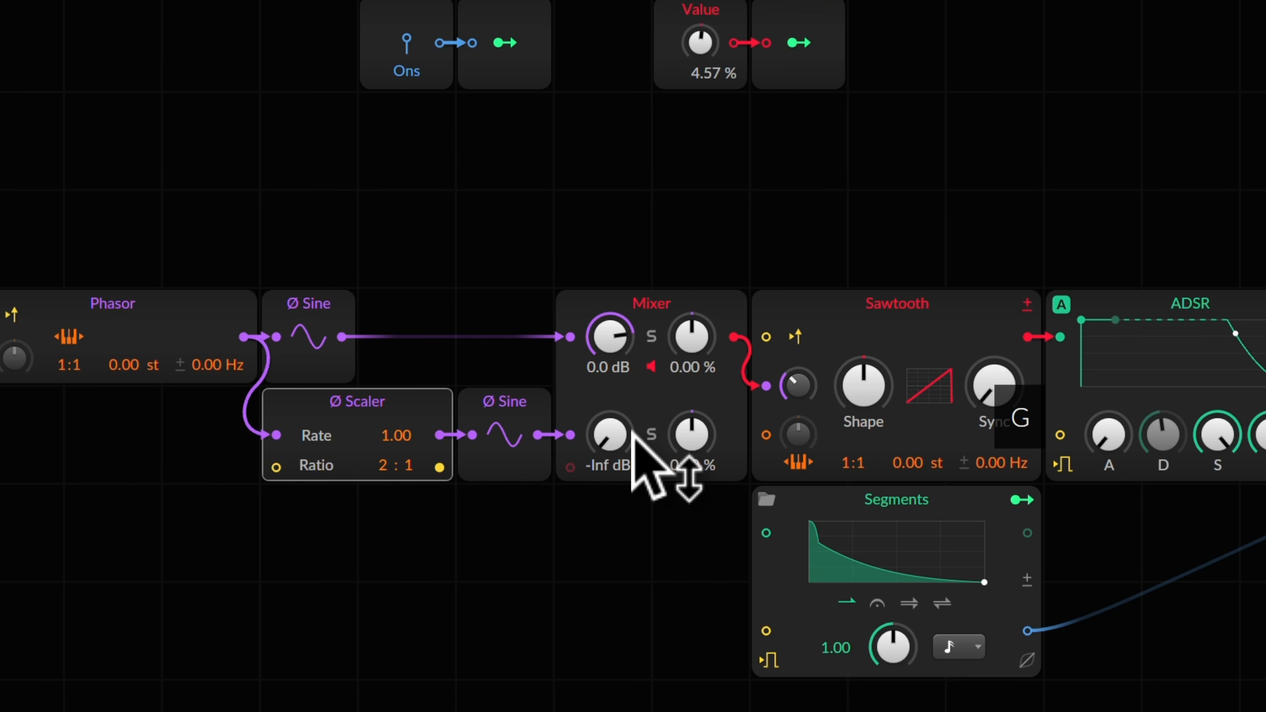
drag(620, 439, 620, 433)
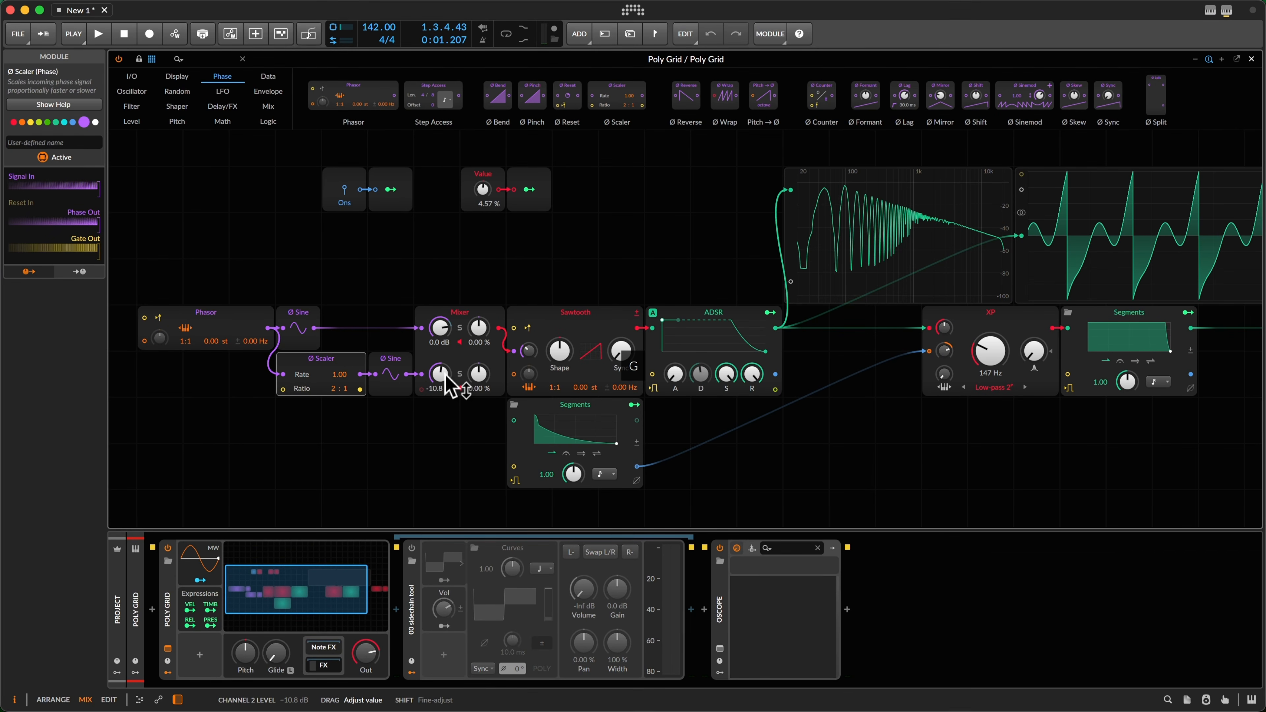
drag(450, 380, 449, 382)
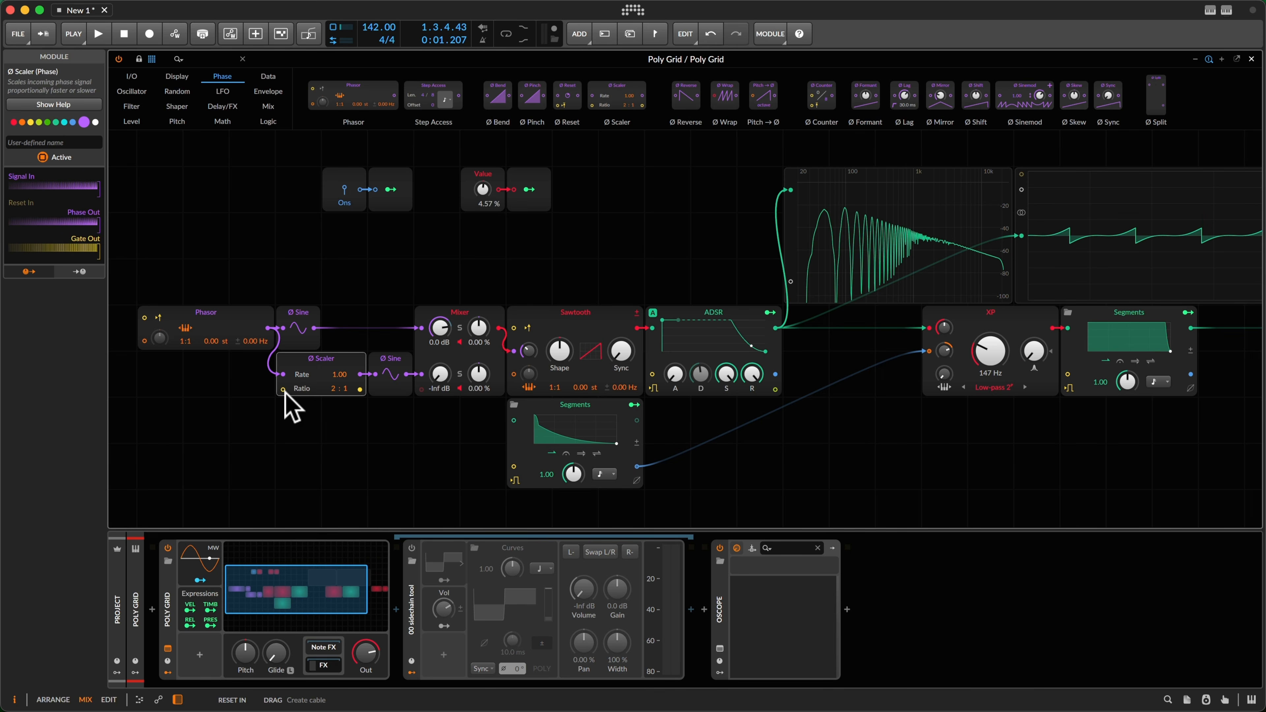
Step: Read the Ø Scaler's help, then add a Gate In module feeding its reset input
key(F1)
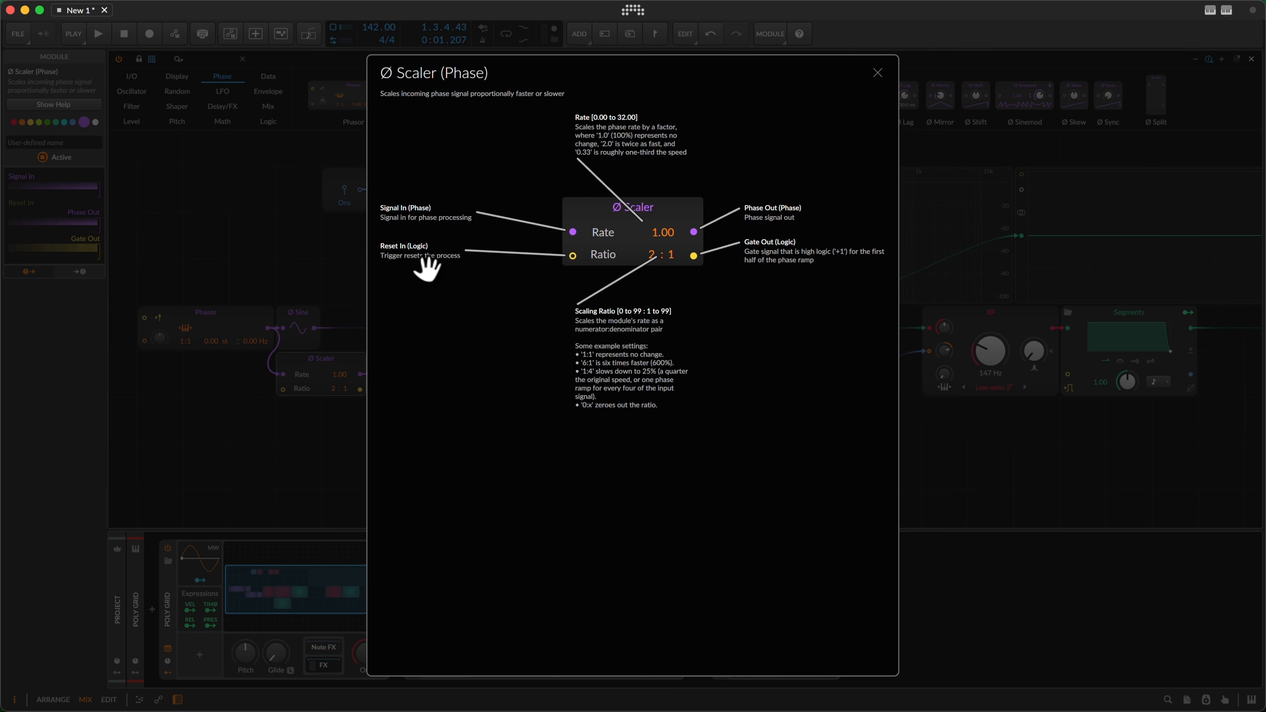
key(F1)
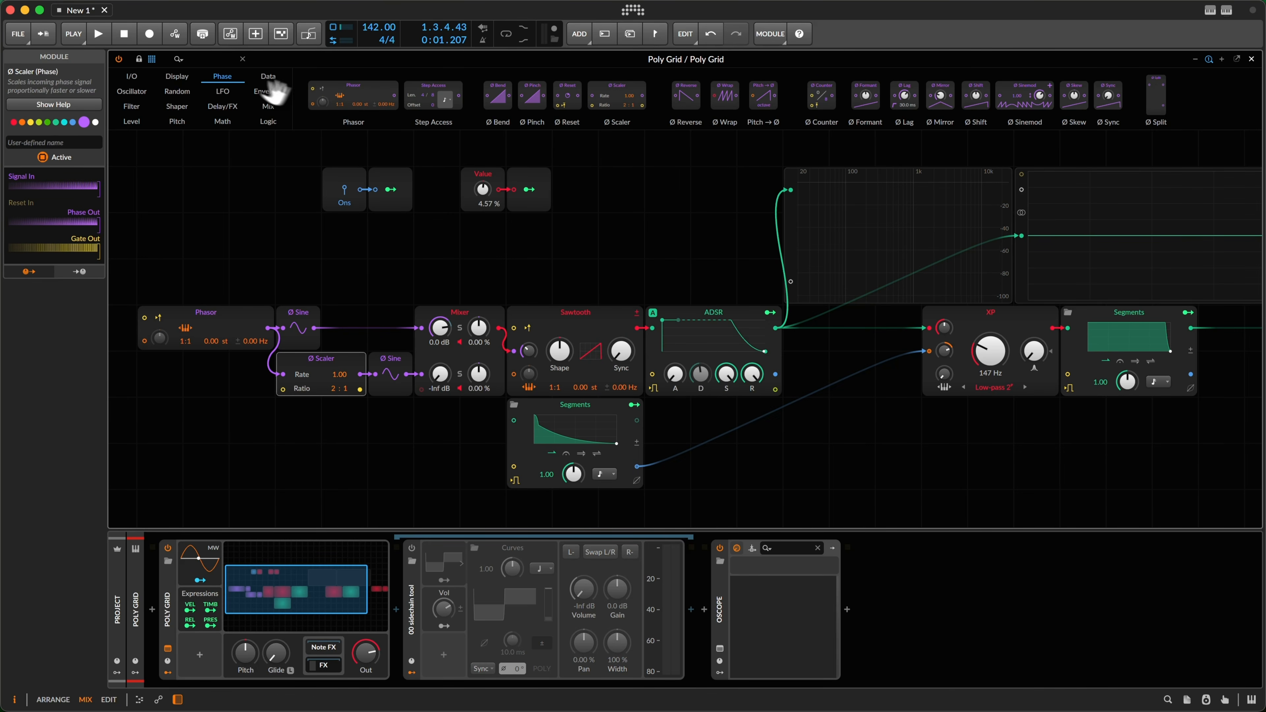
click(132, 77)
drag(325, 100, 282, 389)
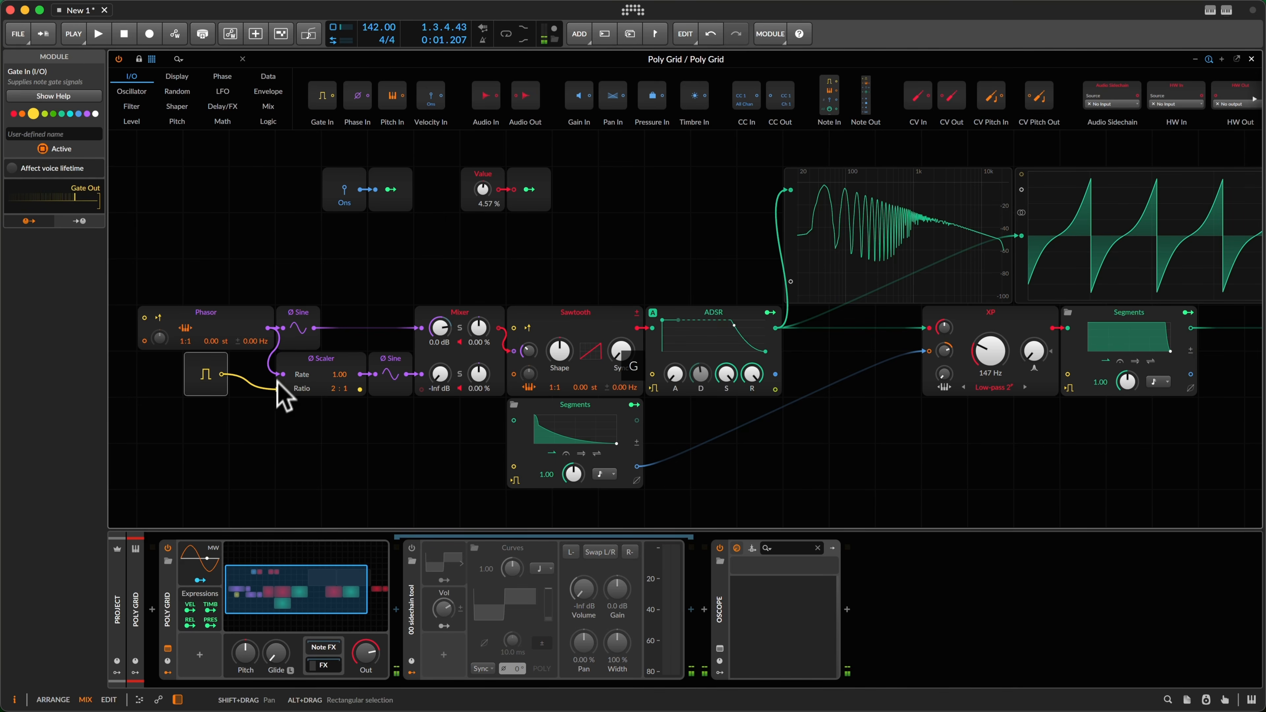
Step: Audition the 2:1 sine on a held G by sweeping Mixer channel 2's level through about -7.3 and -17.5 dB, ending at -Inf
drag(440, 381, 442, 381)
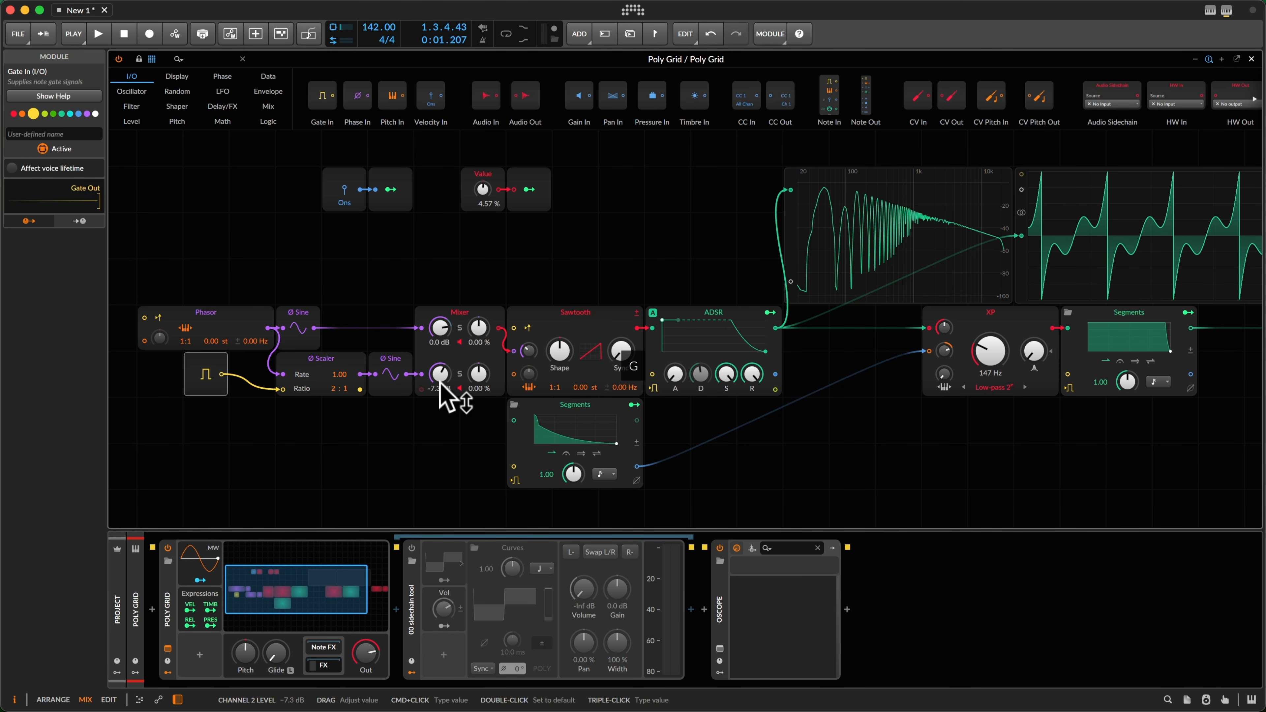
drag(442, 382, 447, 373)
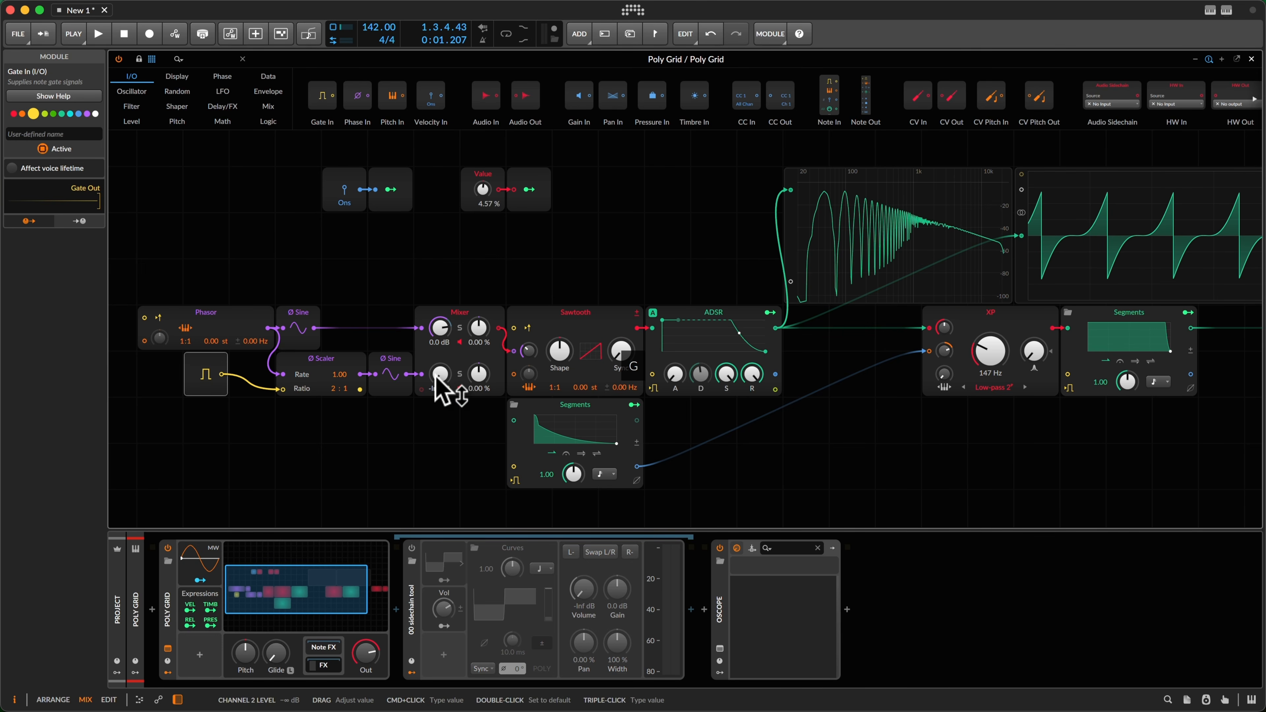
drag(435, 383, 440, 384)
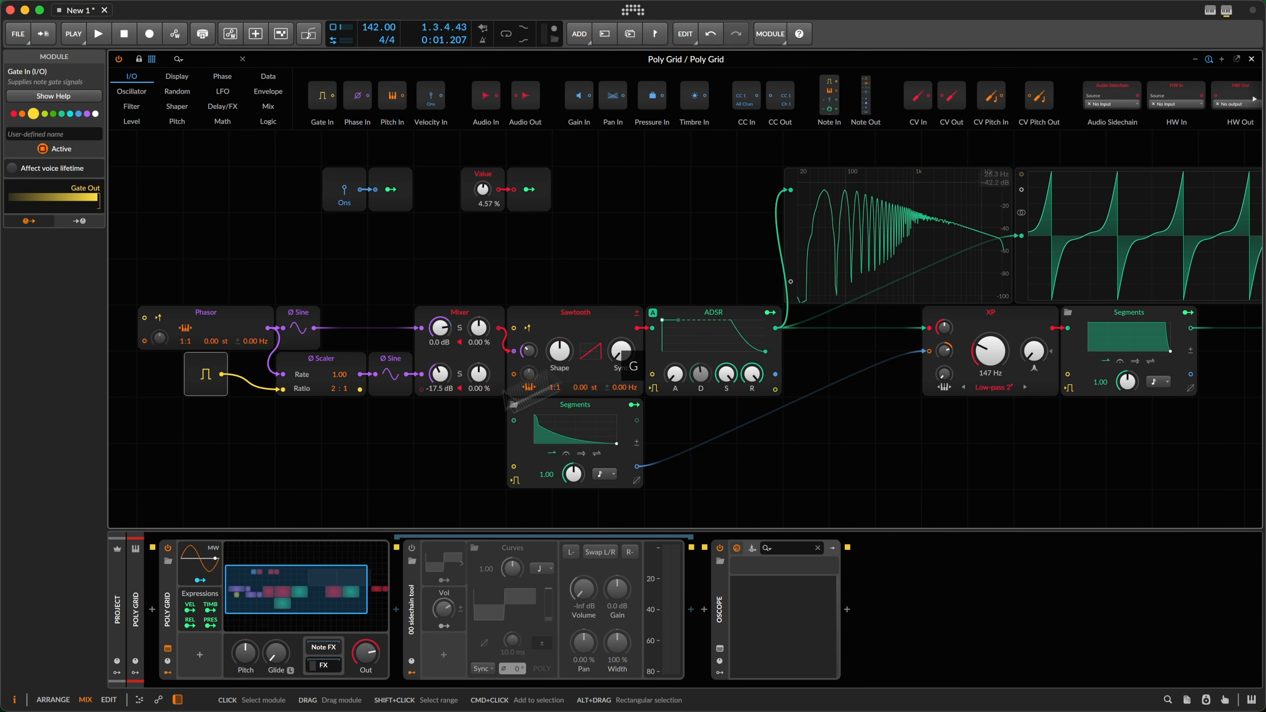
drag(444, 381, 445, 381)
key(alt+s)
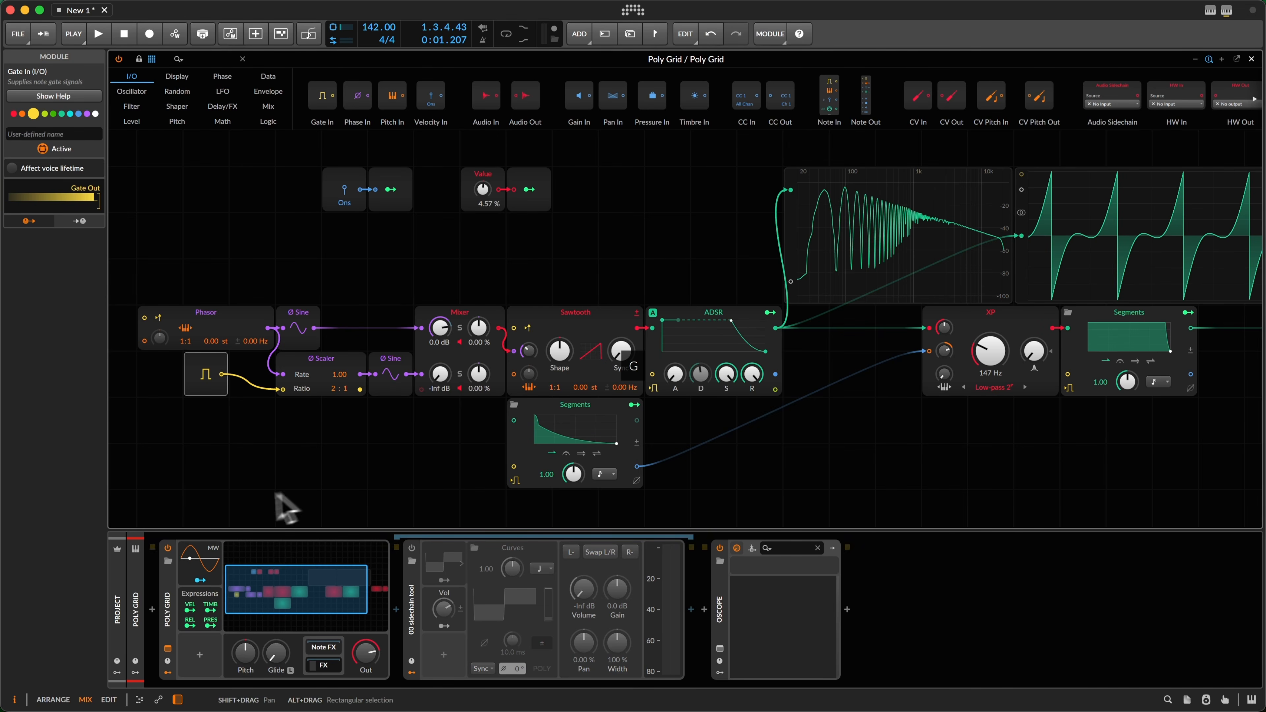
Step: Duplicate the Ø Scaler and its Ø Sine together four times, stacking the connected copies below the original
click(259, 468)
drag(234, 436, 403, 396)
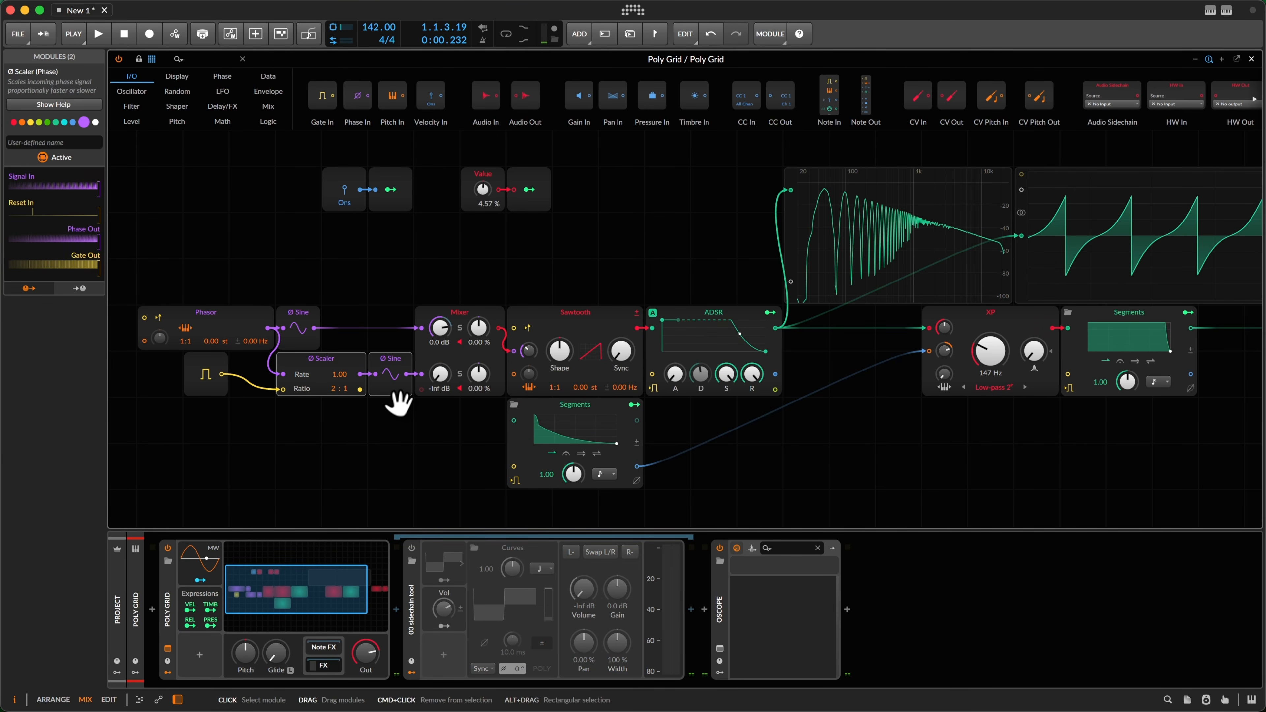
key(super+d)
key(super+d)
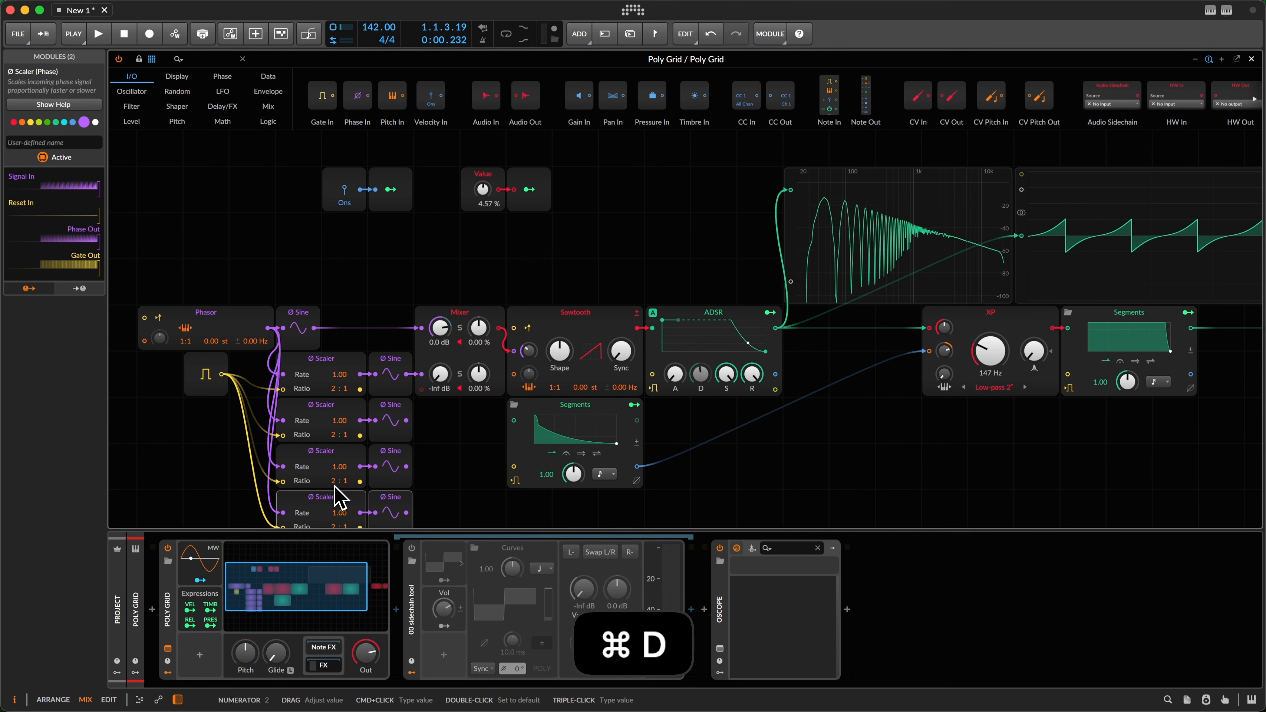
key(super+d)
scroll(322, 484, down, 4)
key(super+d)
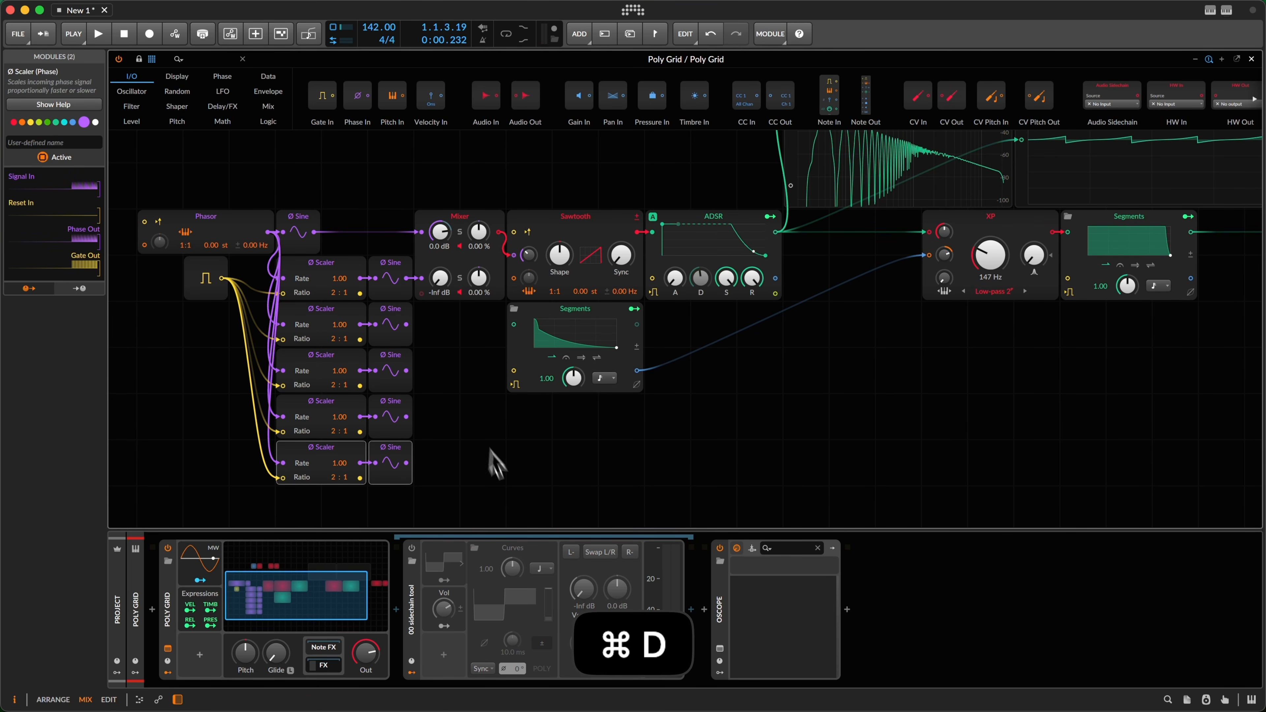
Step: Connect the four copied Ø Sines to Mixer channels 3 to 6 and set their scaler ratios to 3:1, 4:1, 5:1 and 6:1
drag(407, 324, 430, 305)
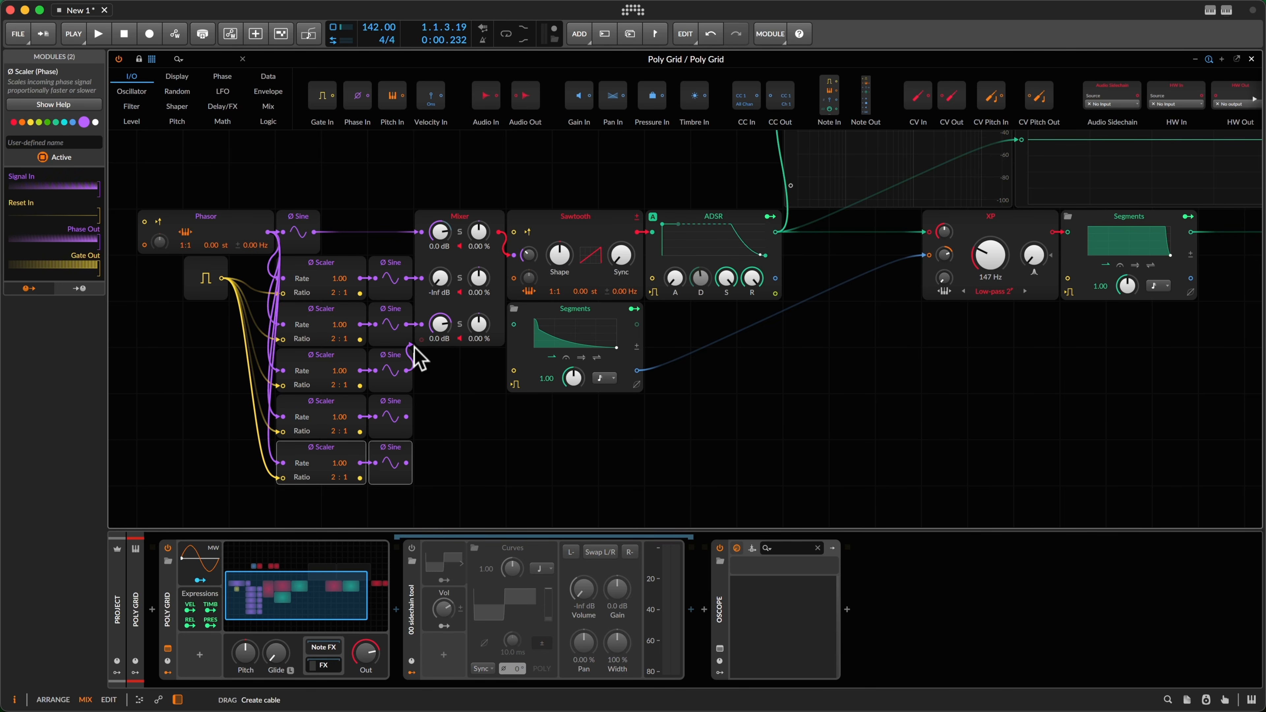
drag(417, 357, 419, 395)
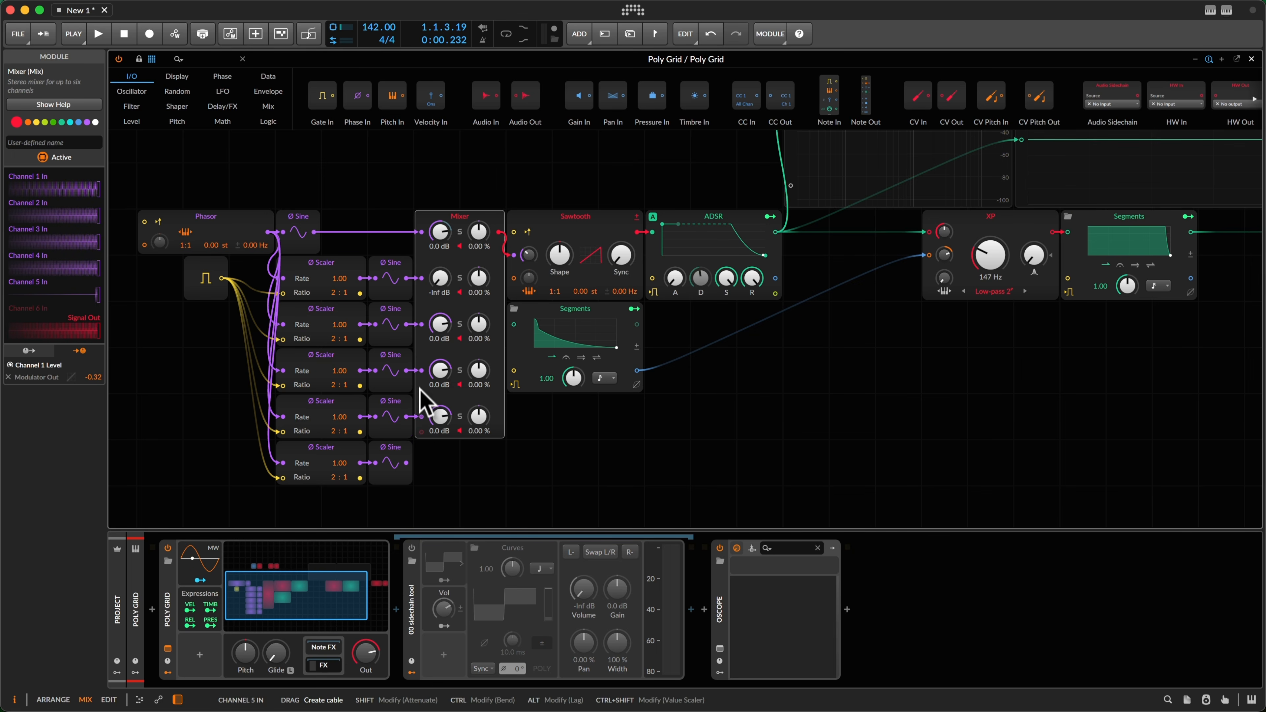
drag(406, 464, 435, 492)
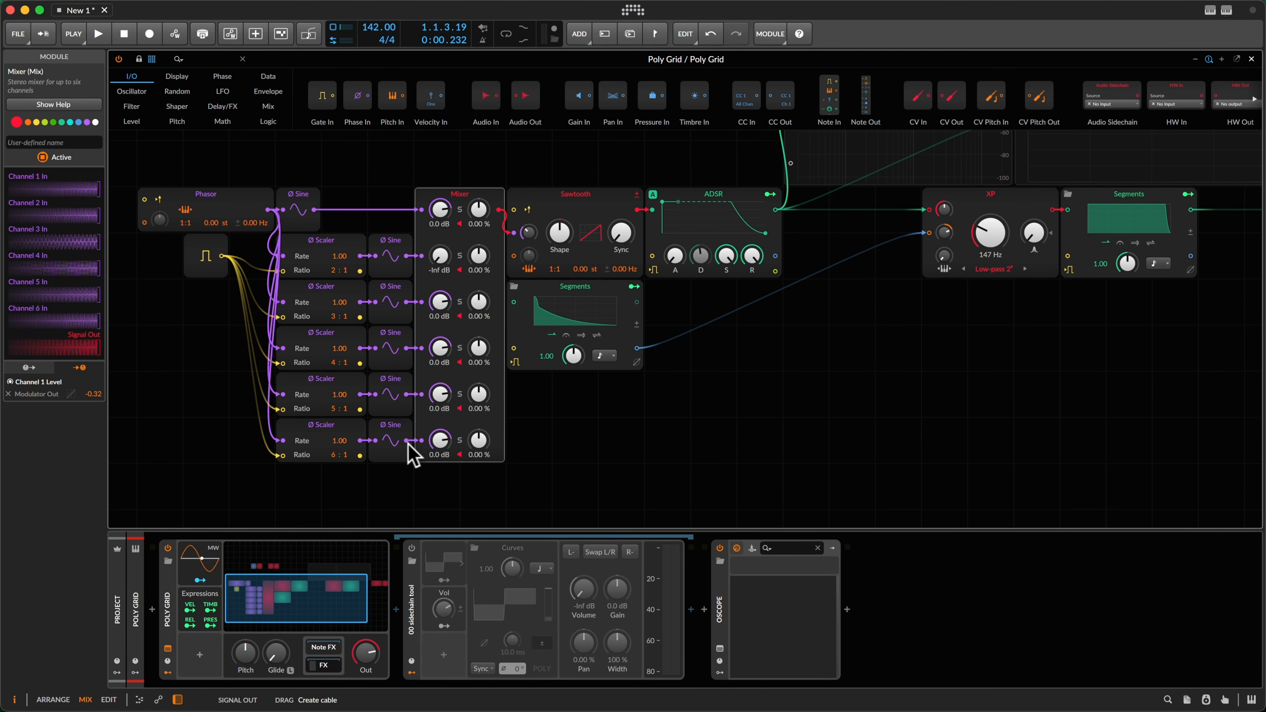
Step: Lower the levels of Mixer channels 3, 4, 5 and 6 to -Inf dB
drag(438, 439, 439, 441)
drag(439, 389, 440, 393)
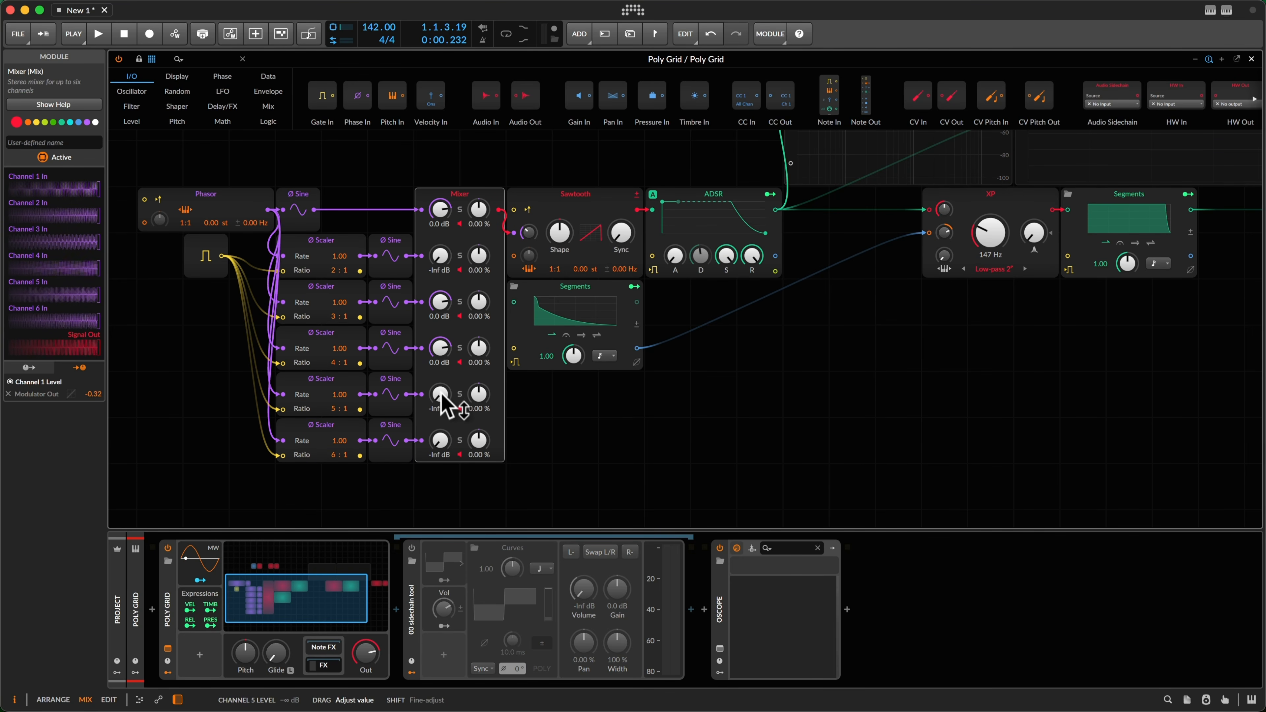
drag(439, 349, 442, 362)
drag(442, 296, 444, 334)
Step: Audition the 3:1 sine on a held G by raising Mixer channel 3 to about -12.8 dB and returning it to -Inf
scroll(451, 307, up, 3)
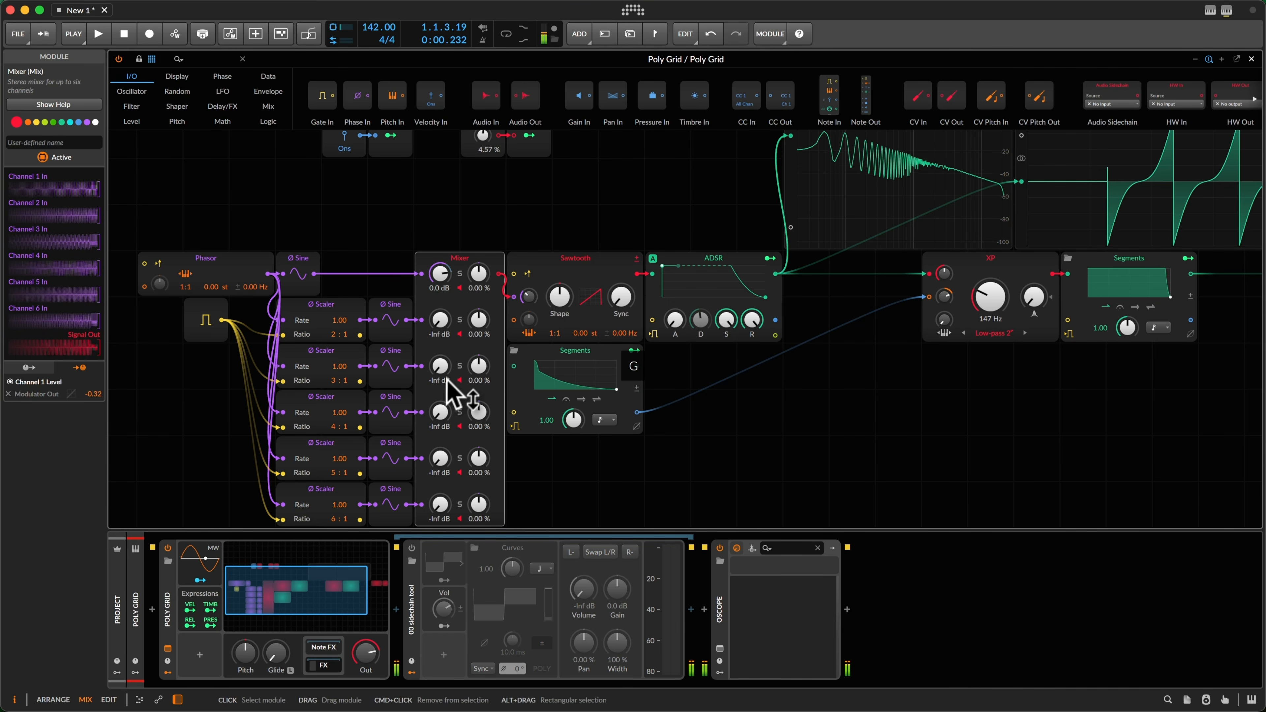
drag(440, 374, 441, 373)
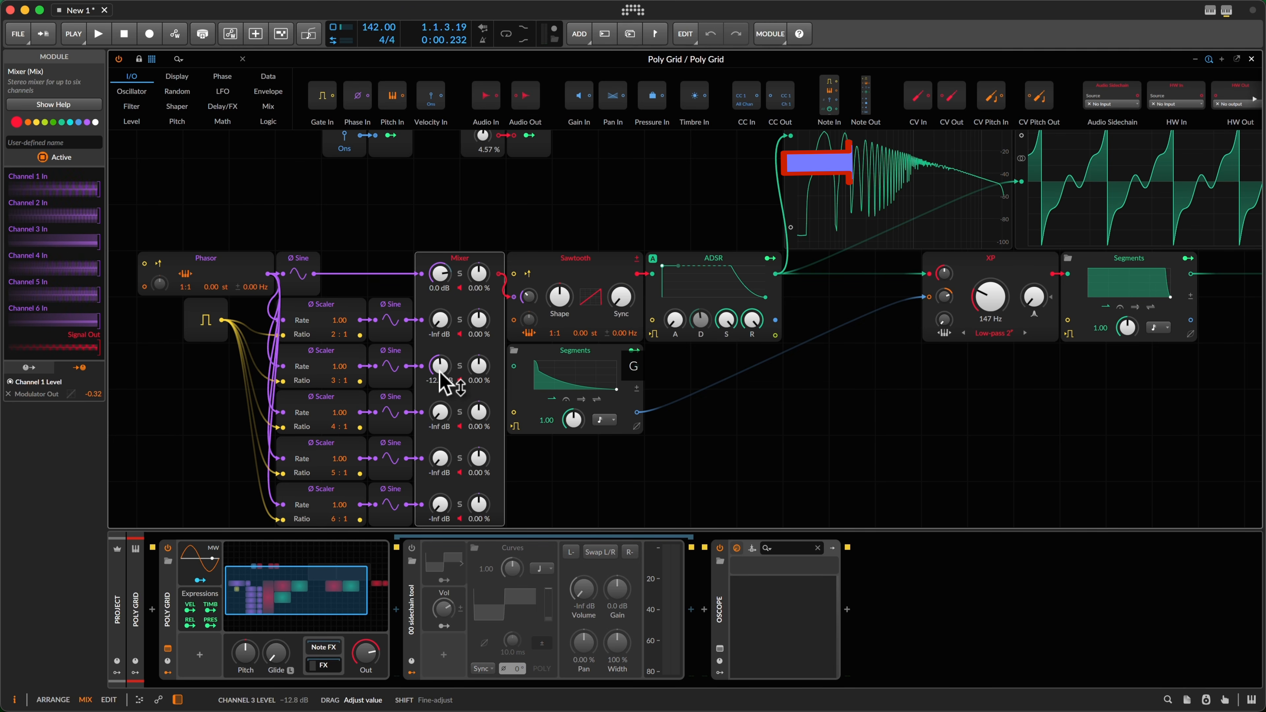
drag(441, 379, 448, 434)
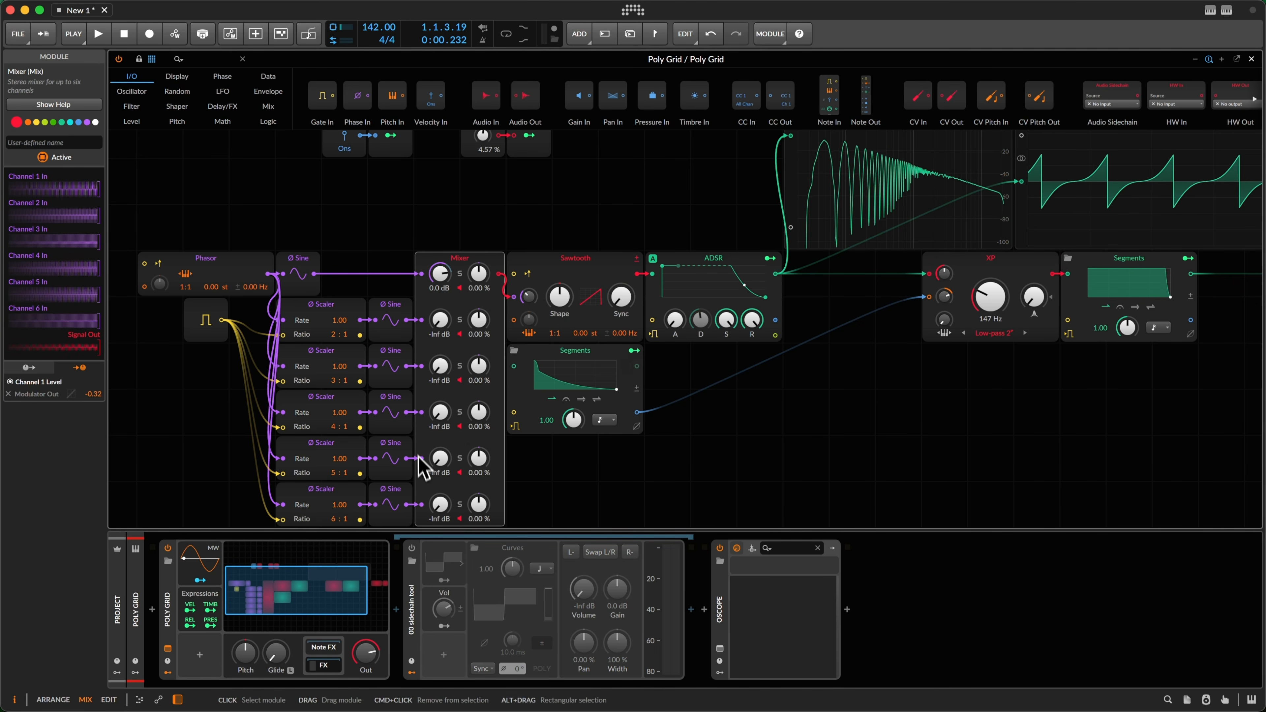
drag(212, 242, 327, 267)
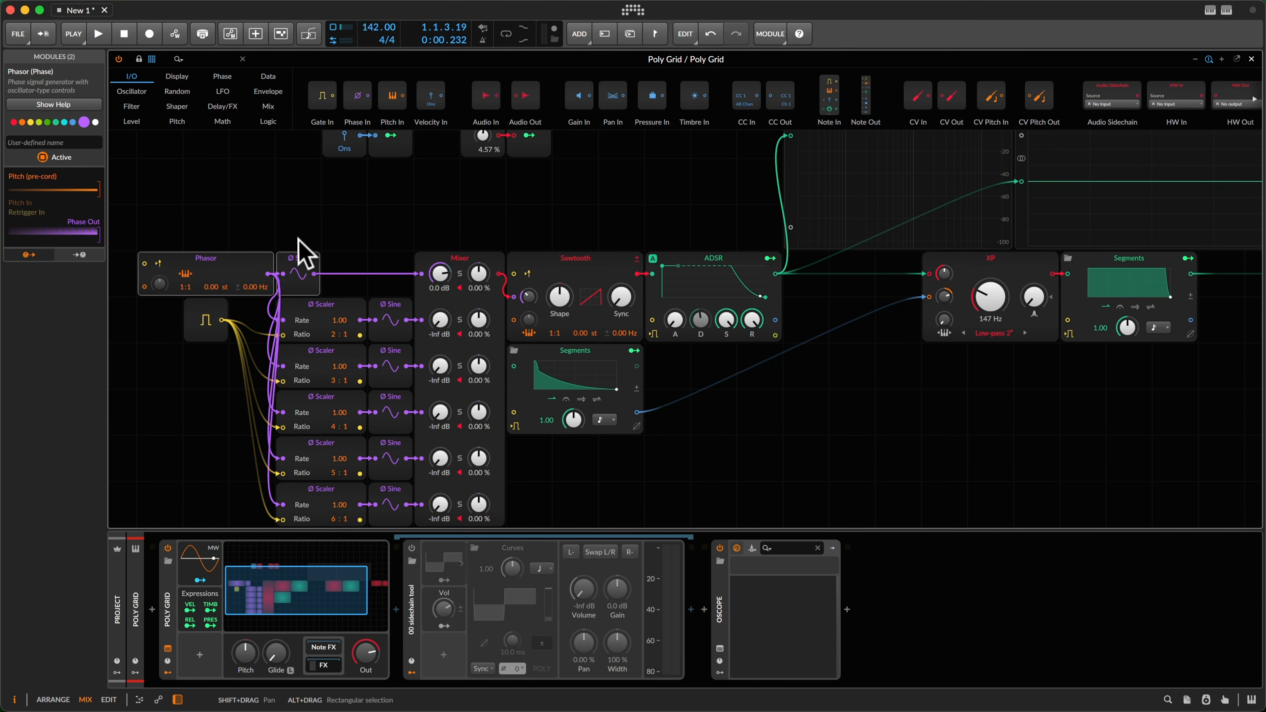
drag(258, 362, 279, 362)
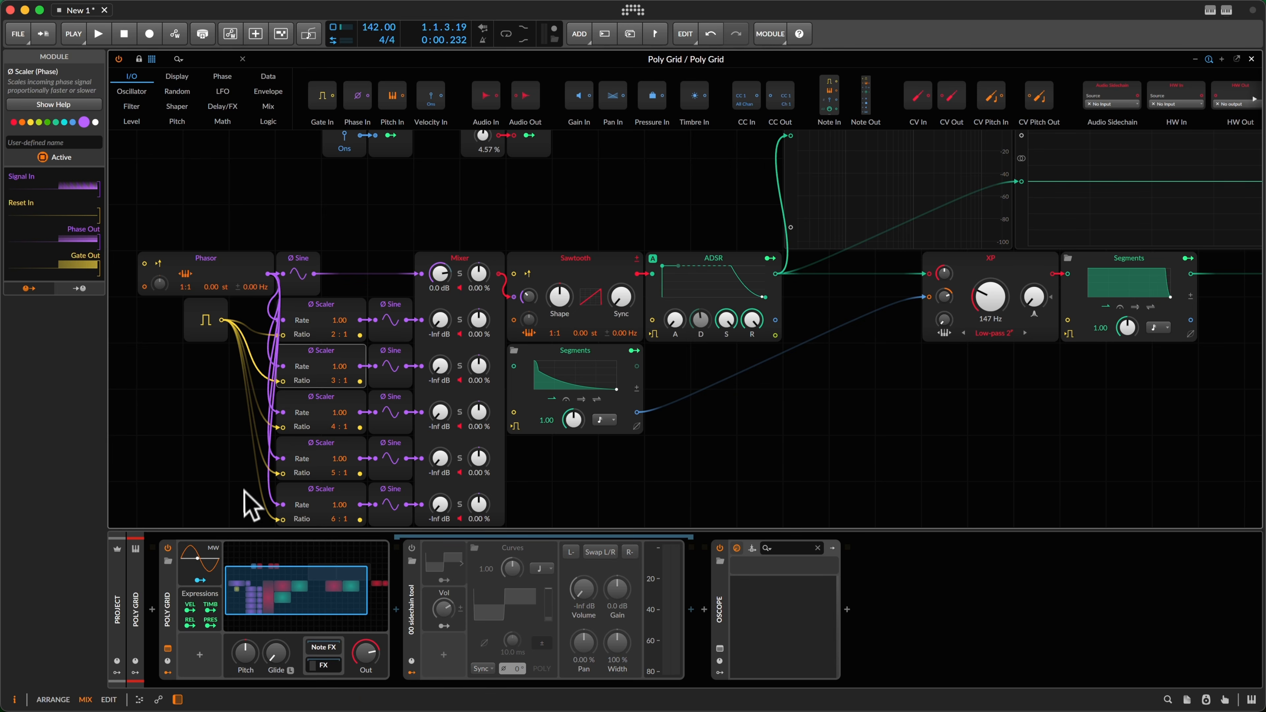
drag(237, 503, 326, 510)
drag(174, 445, 342, 461)
drag(182, 235, 316, 287)
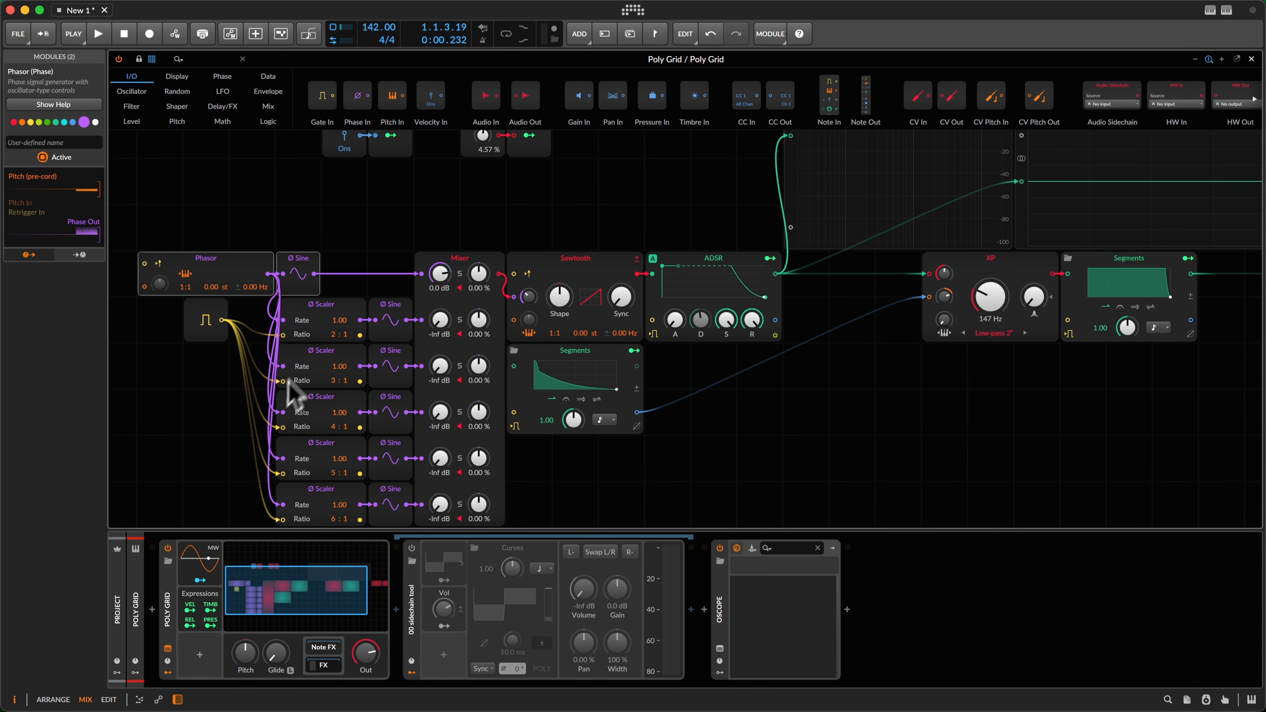
drag(244, 363, 316, 380)
drag(246, 506, 314, 517)
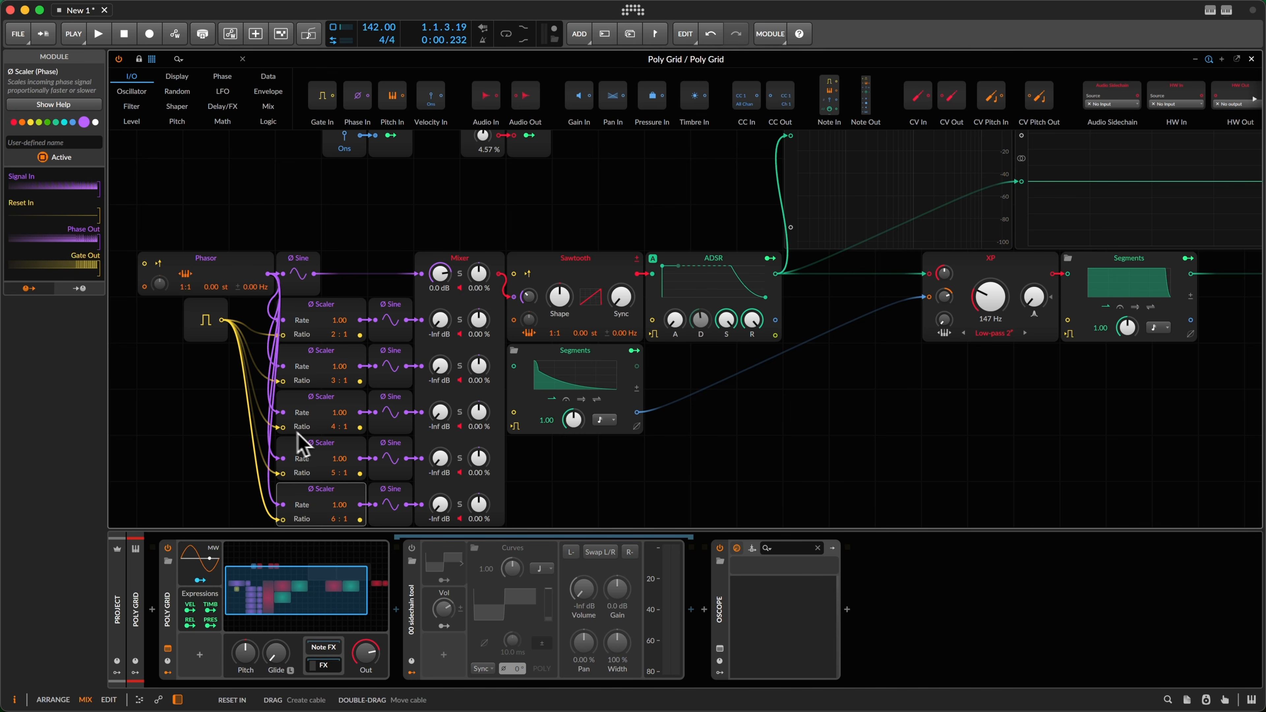
Step: Play the clip while raising Mixer channel 3 to -16.8 dB, then stop playback and reset that level to -Inf
key(space)
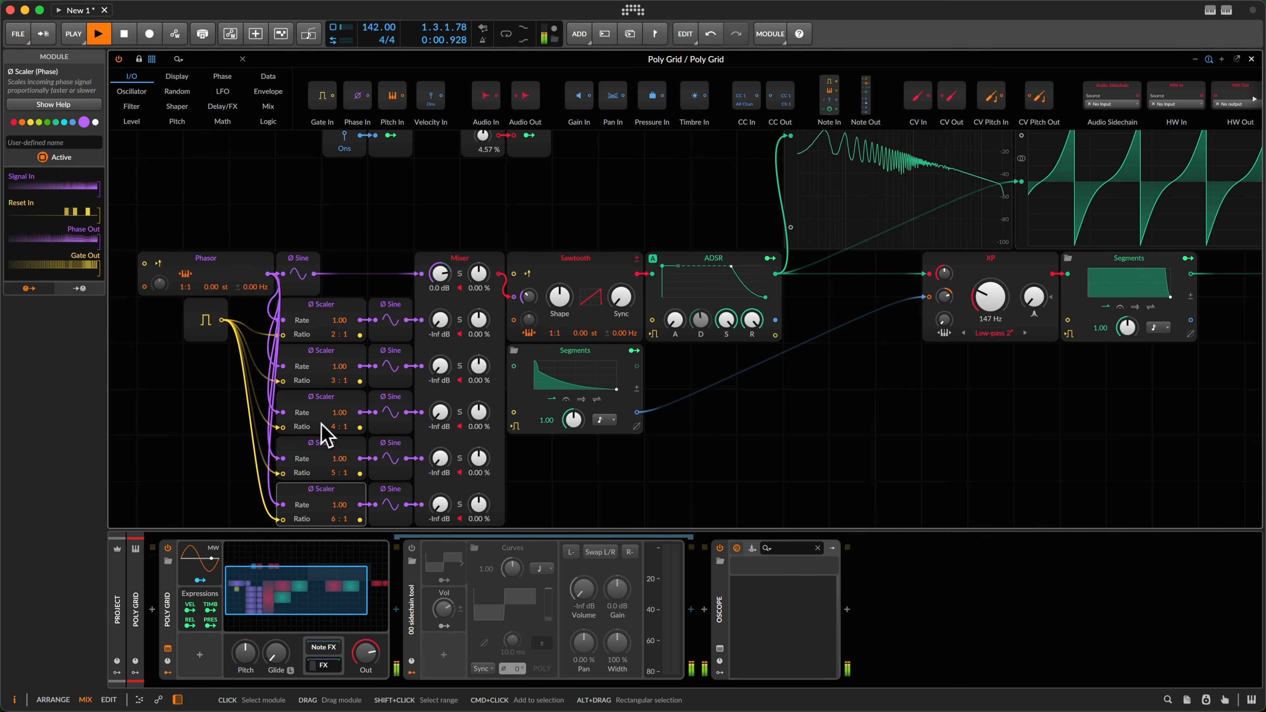
drag(442, 368, 443, 365)
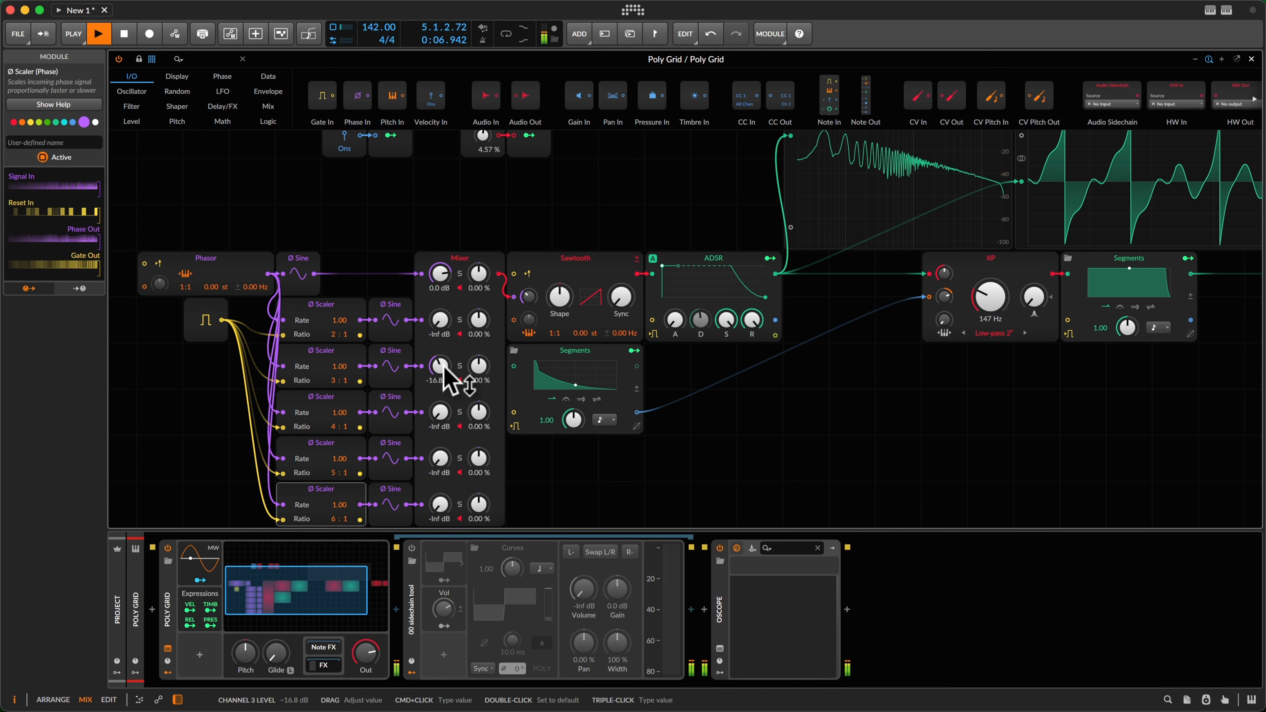
key(space)
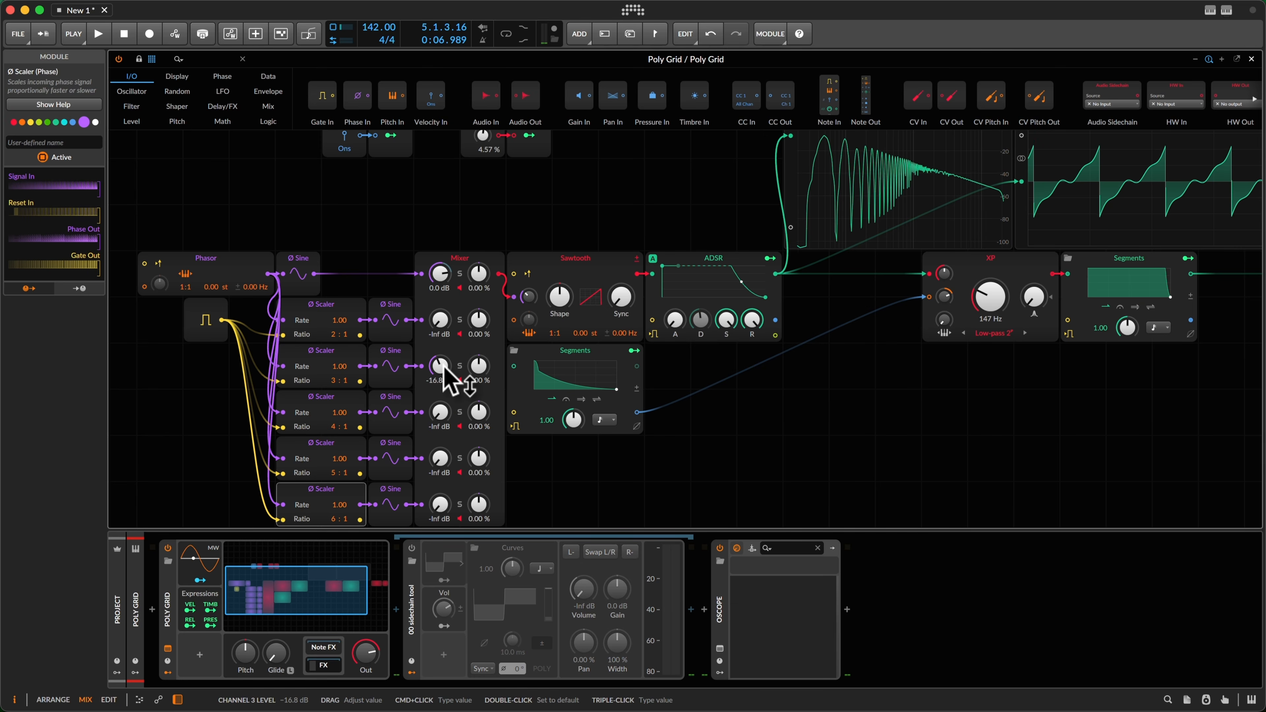
double_click(442, 367)
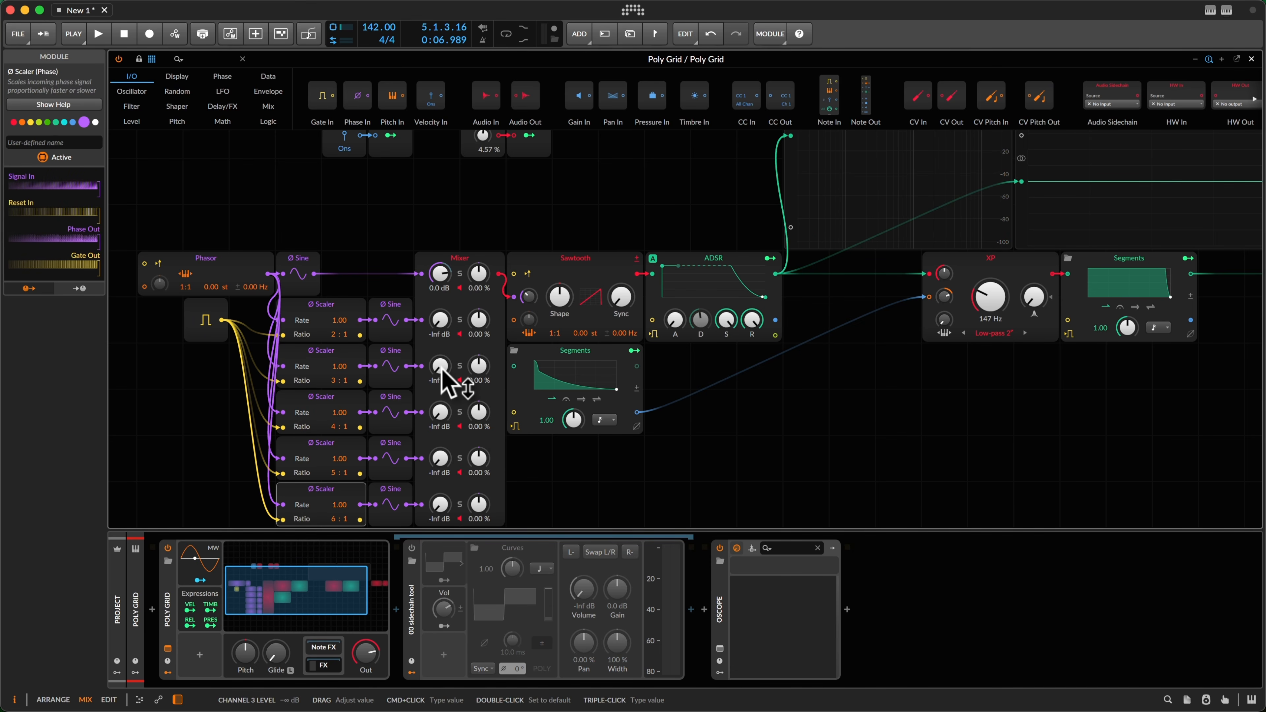
Step: Play the clip and set Mixer channel 3 to -16.8 dB and channel 6 to about -23.7 dB
key(space)
drag(441, 371, 439, 368)
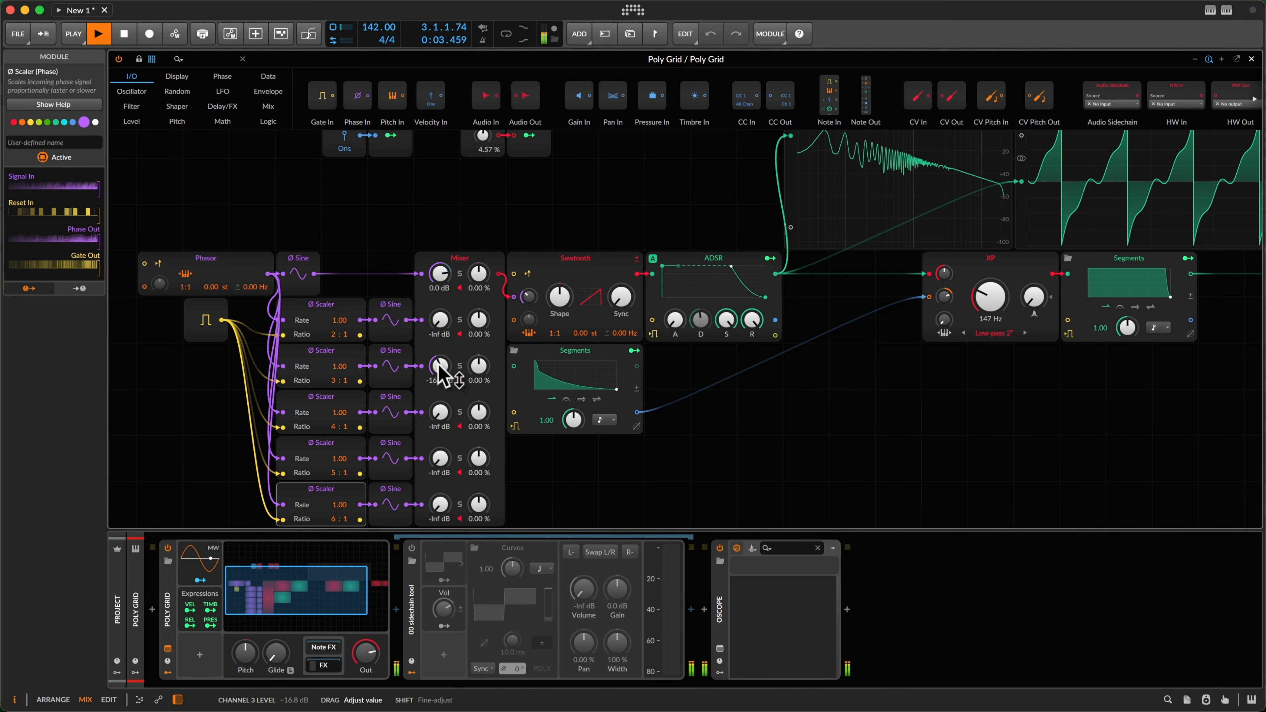
drag(449, 513, 449, 510)
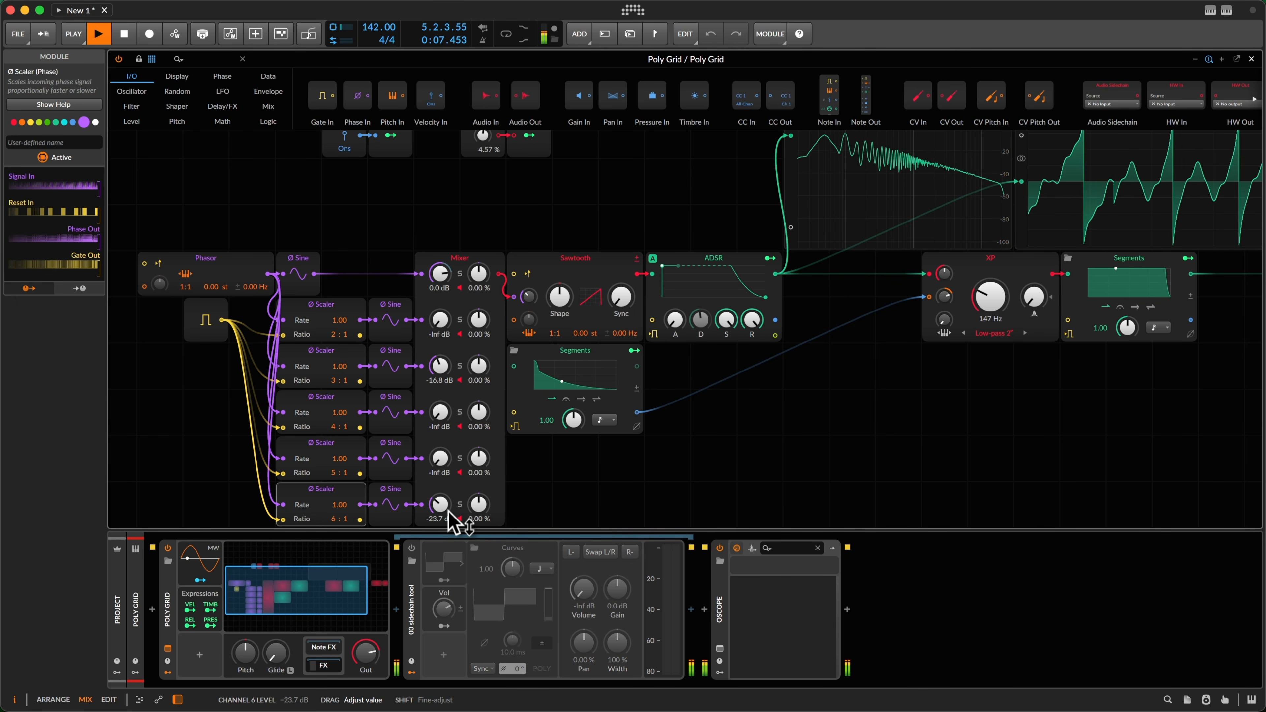
Step: Adjust Mixer channel 6 to about -24.2 dB, then stop playback and lower channels 3 and 6 to -Inf dB
drag(449, 510, 448, 511)
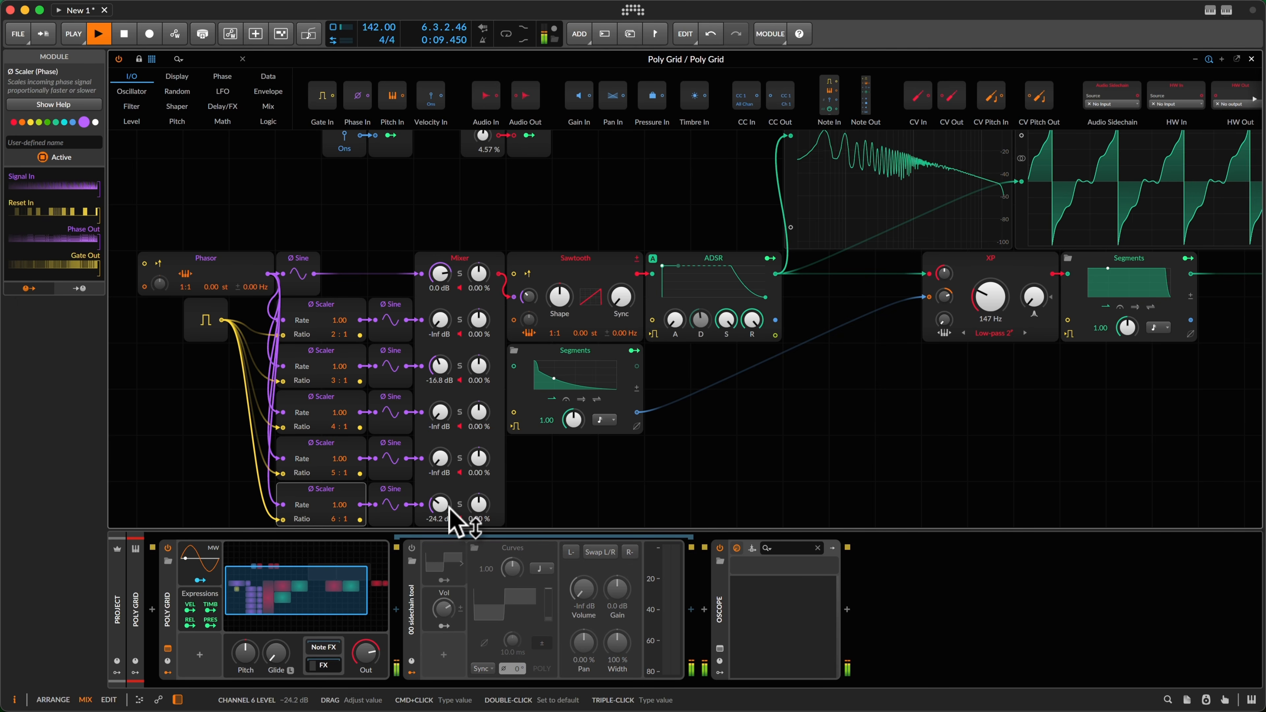
key(space)
drag(440, 505, 440, 543)
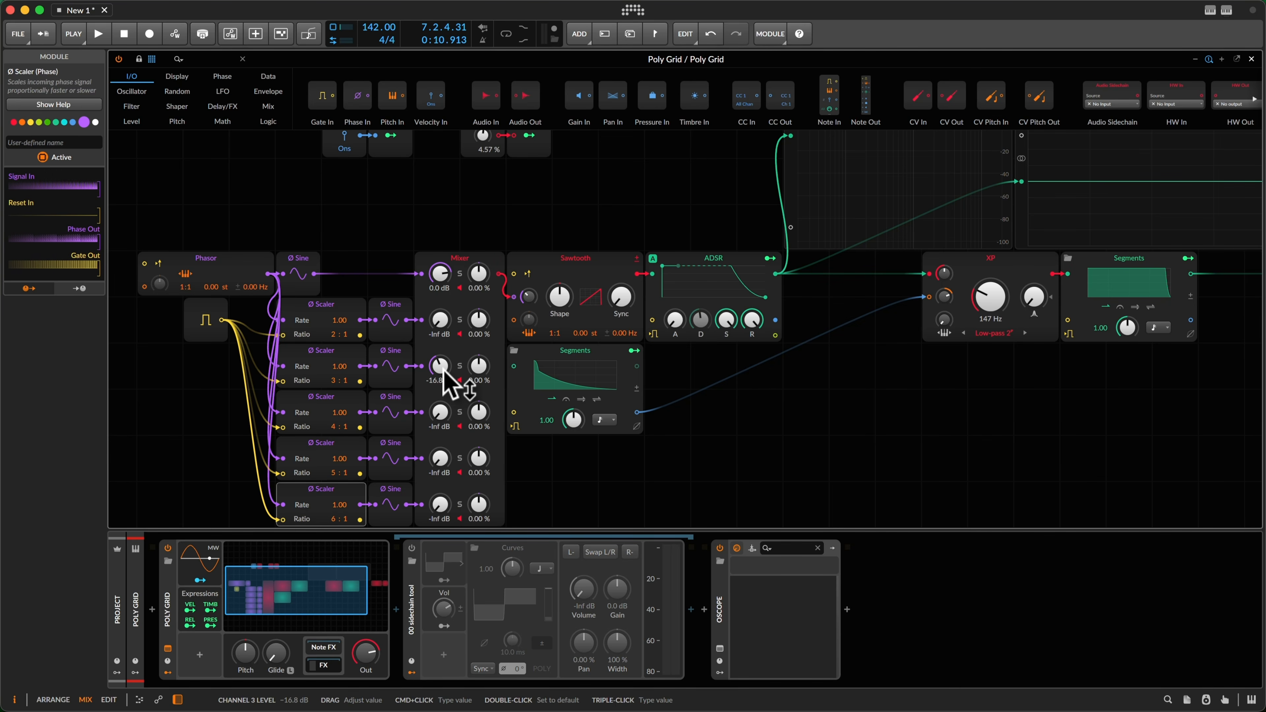
drag(445, 382, 449, 379)
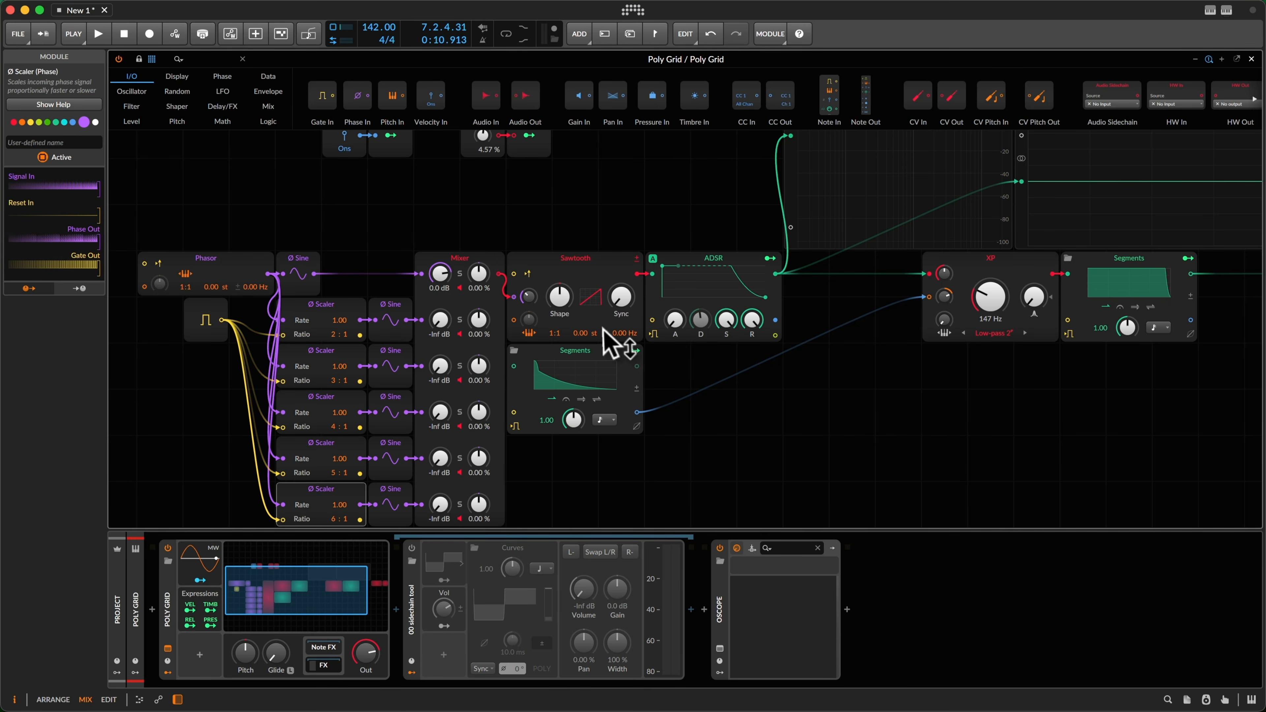
Step: Unsolo the Poly Grid track and audition its clip together with the KickDrum clip in Scene 1, then stop playback
key(alt+s)
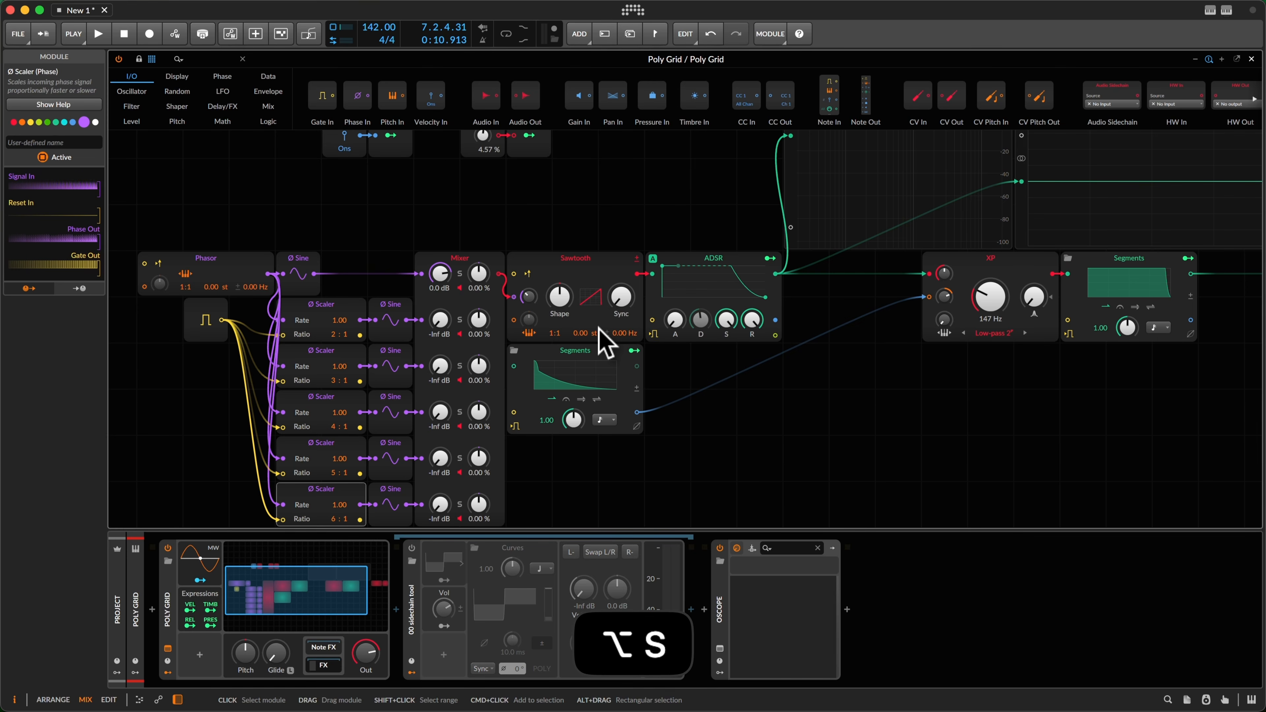
key(space)
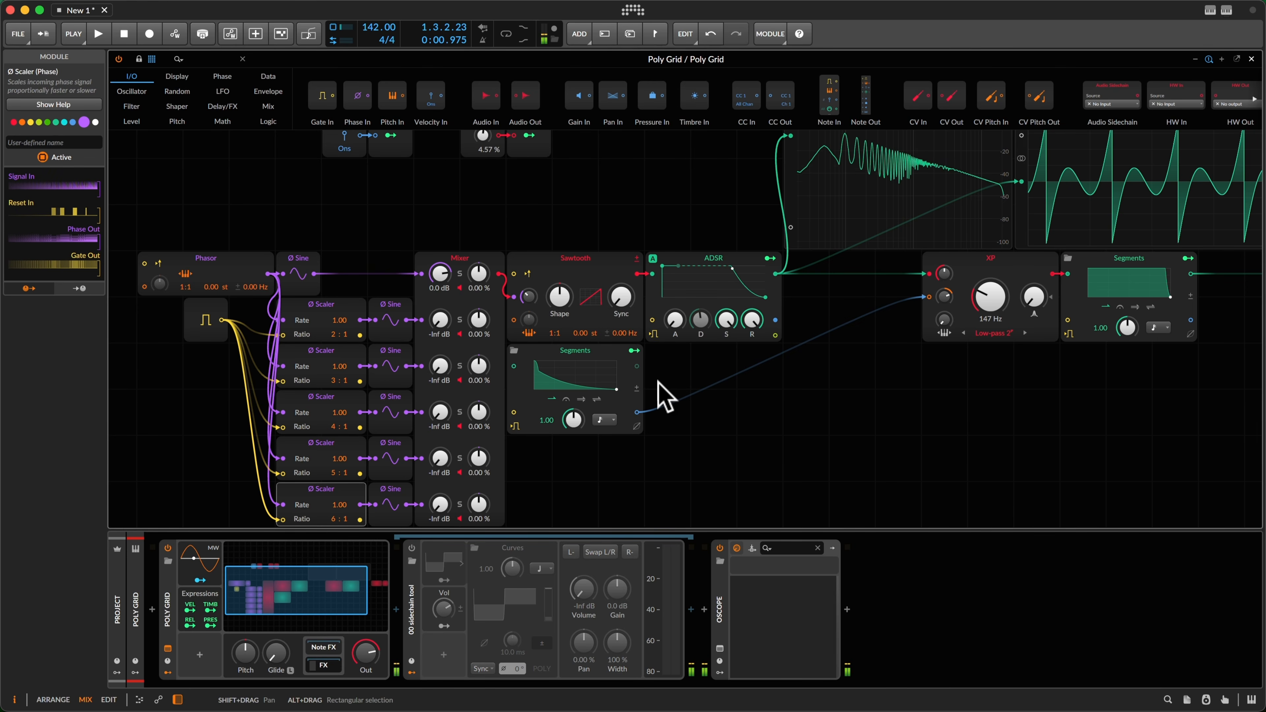
key(Escape)
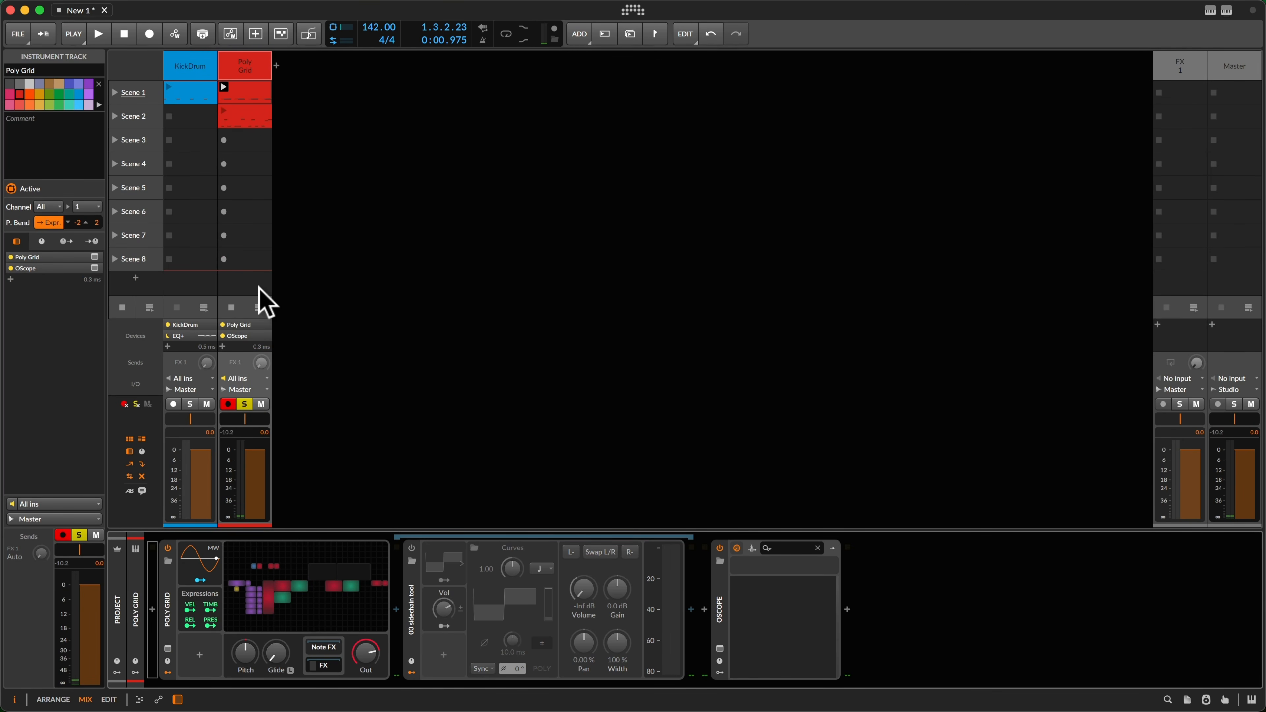
key(alt+s)
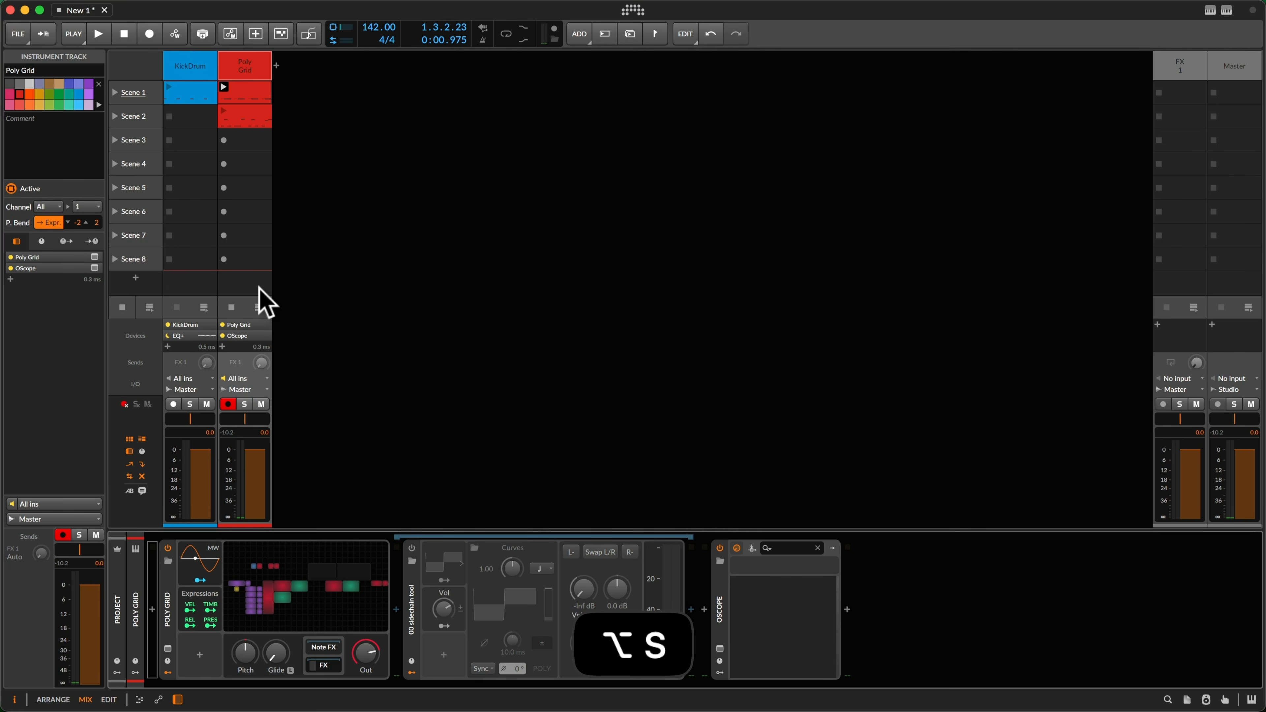
click(171, 89)
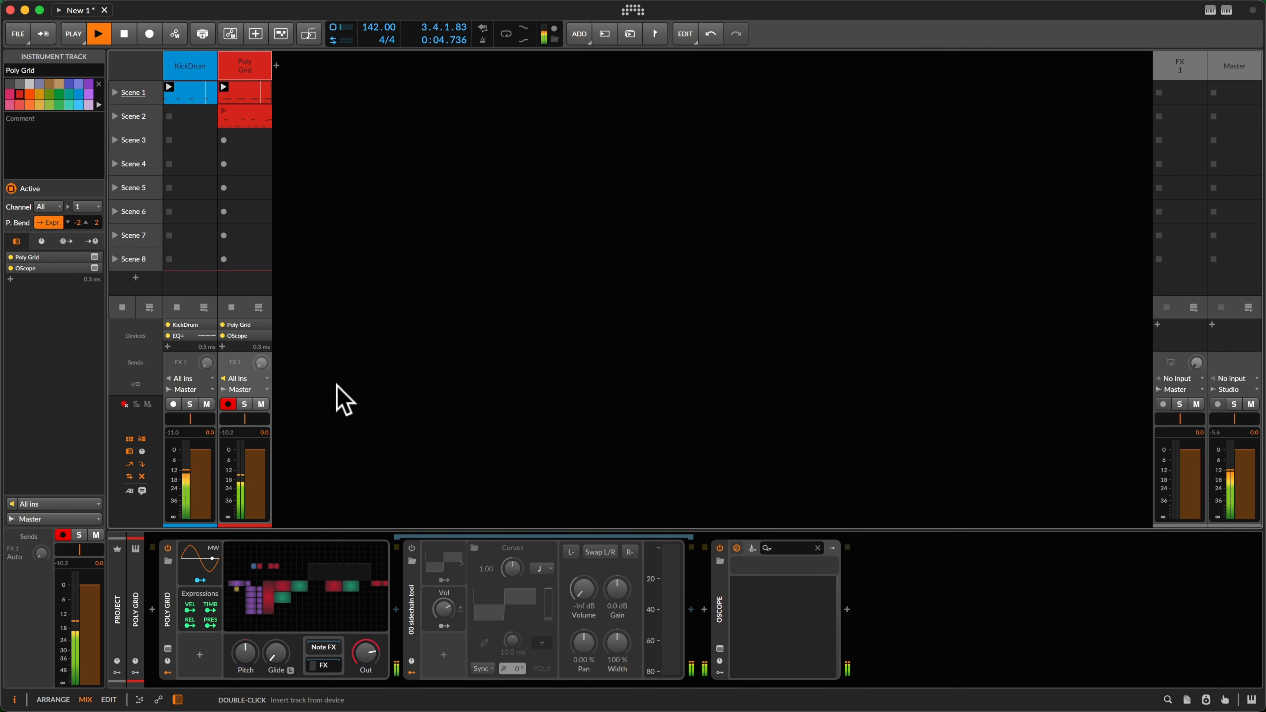
key(space)
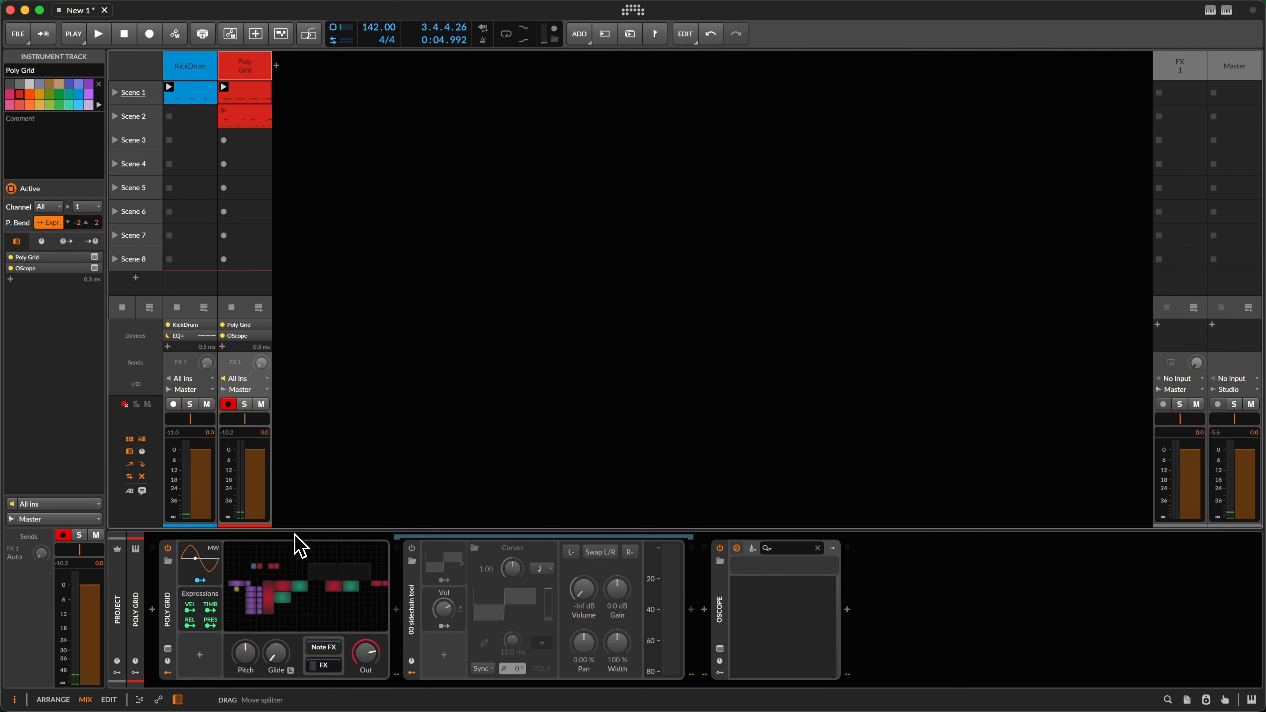
Step: Reopen the Poly Grid patch and shift the Spectrum and Oscilloscope displays together to the right, clear of the ADSR
click(302, 563)
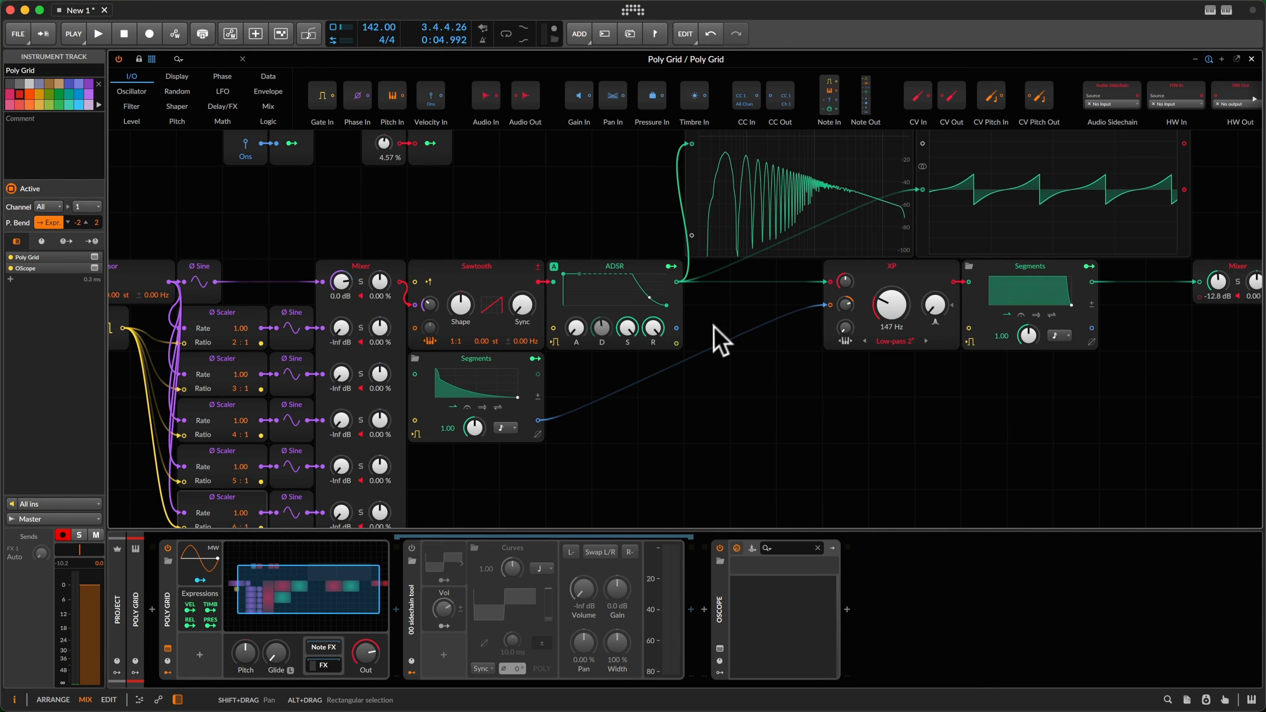
click(673, 241)
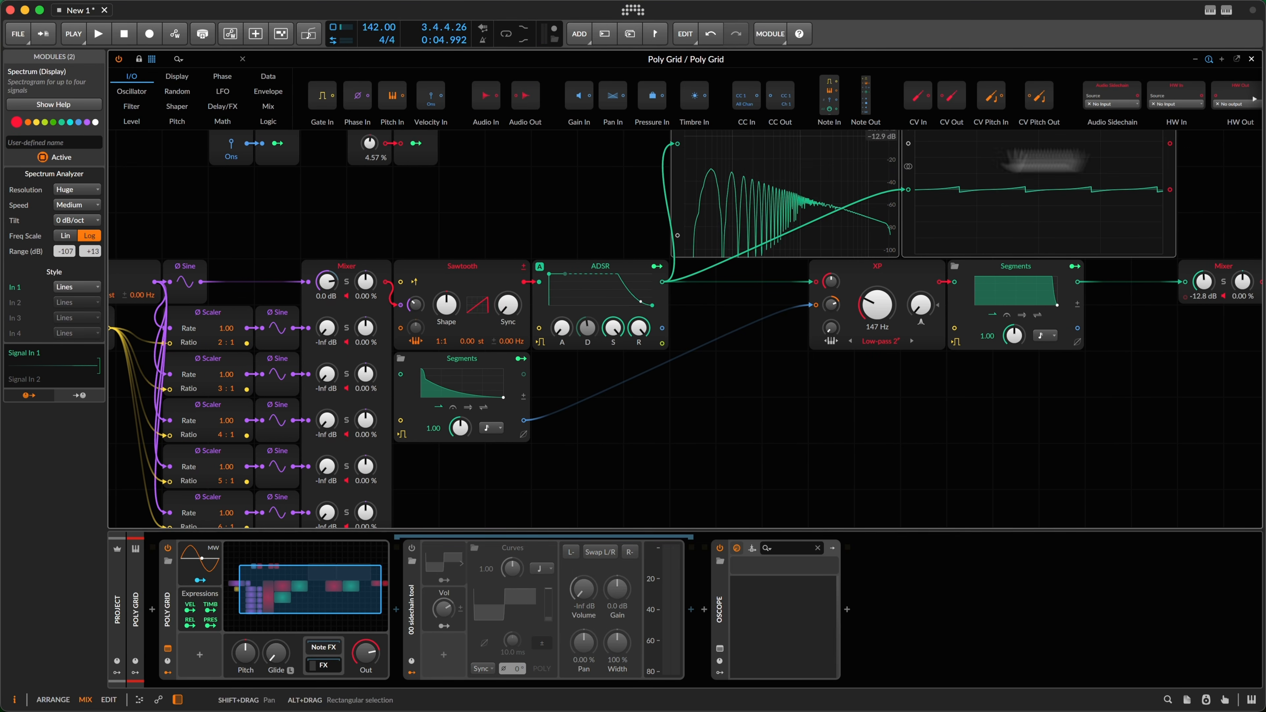
drag(678, 170, 726, 175)
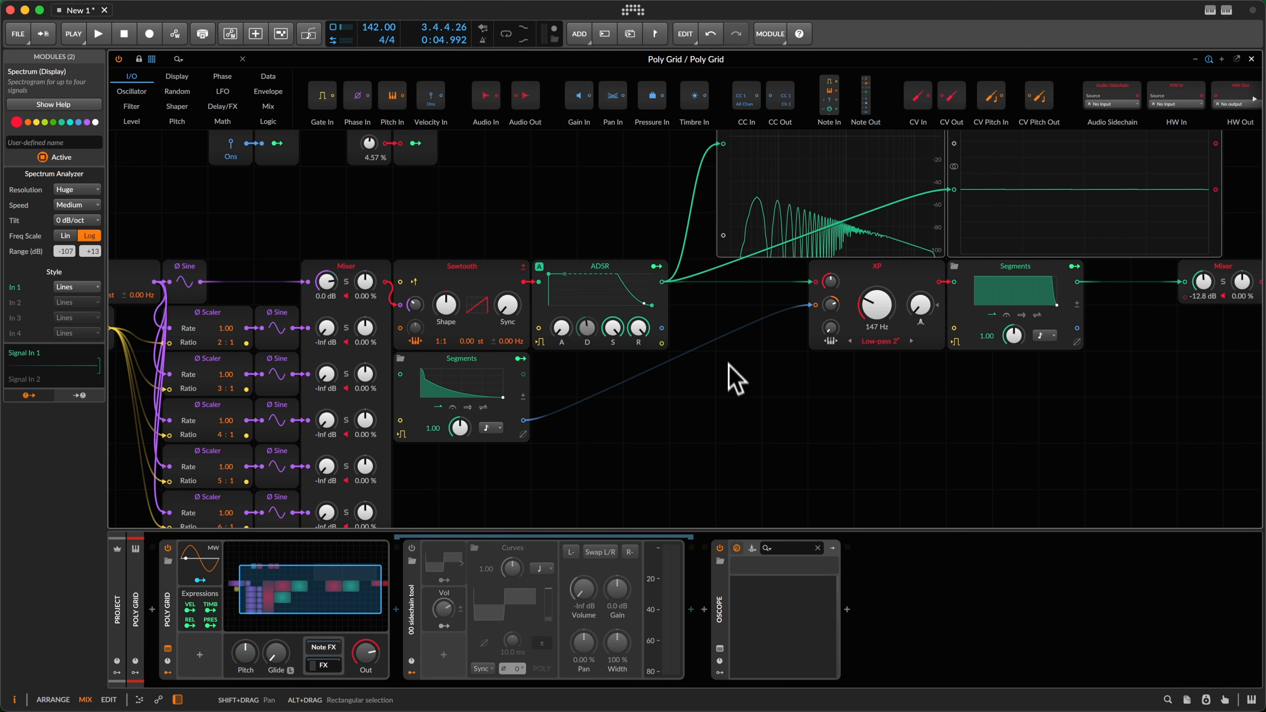
Step: Insert an All-pass filter directly after the ADSR so that it feeds the XP filter and both displays
right_click(726, 343)
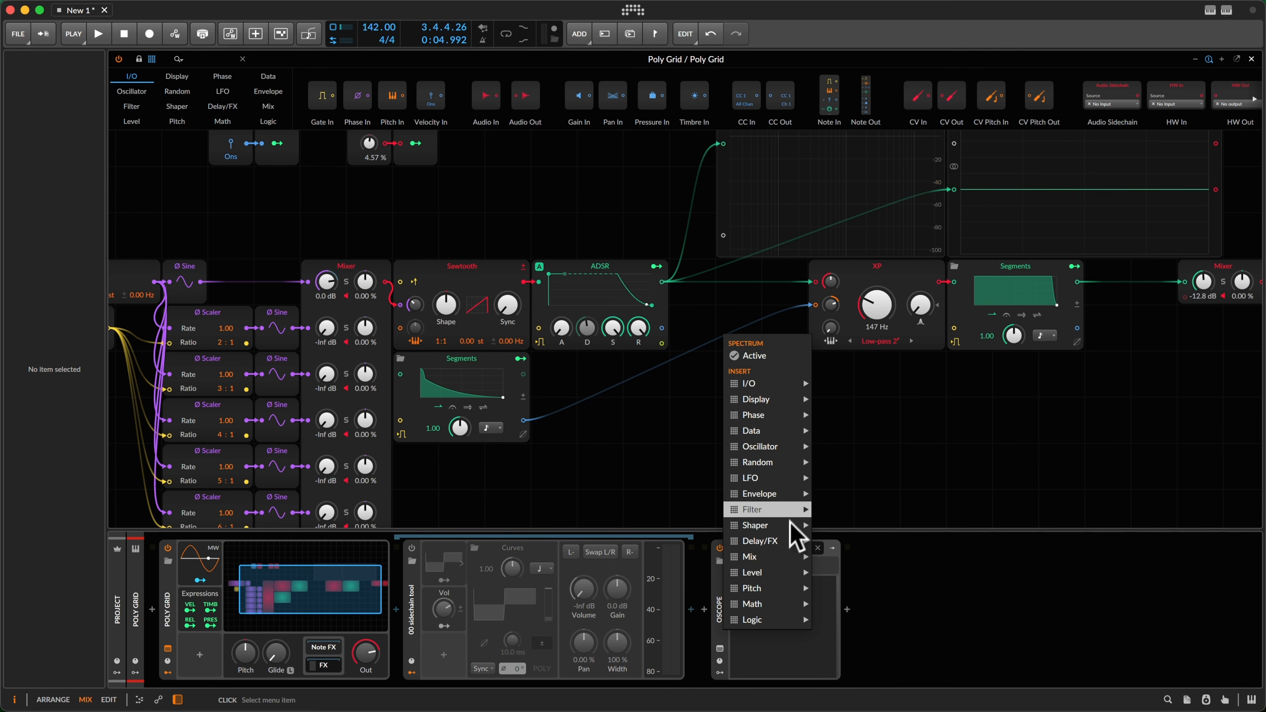
mouse_move(805, 516)
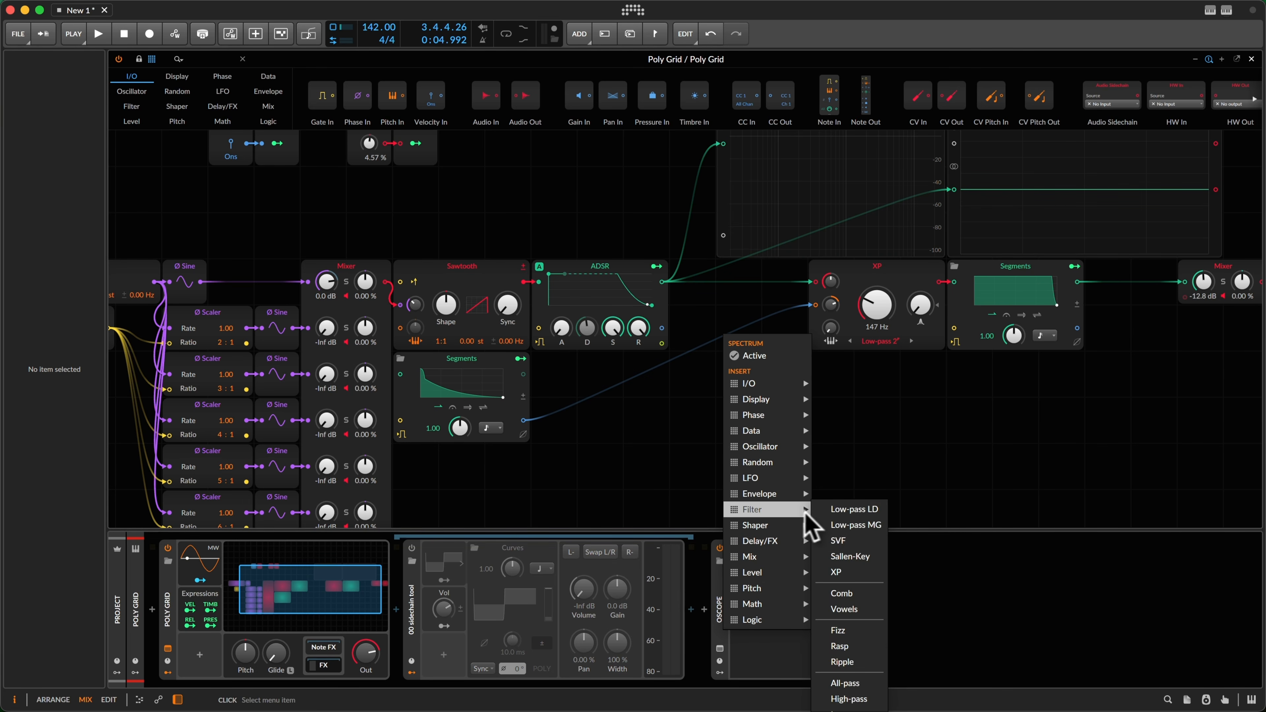
click(865, 690)
drag(739, 327, 670, 282)
click(580, 318)
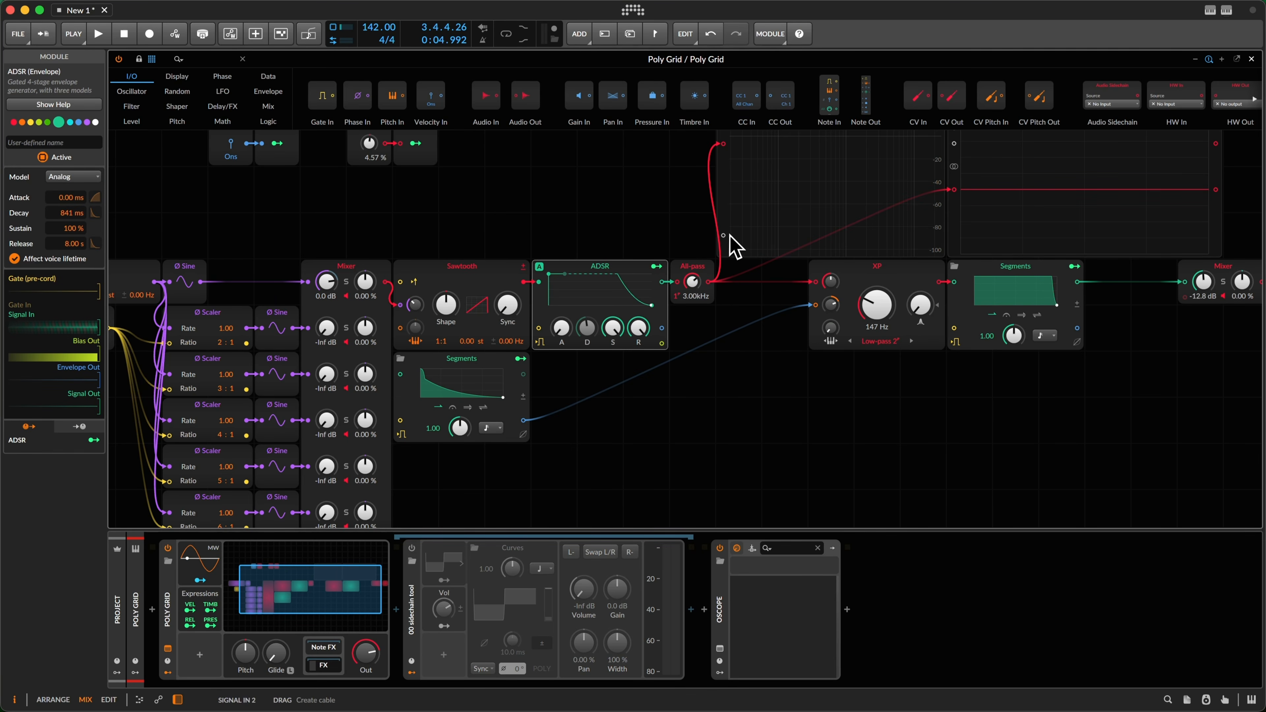
drag(531, 215, 572, 324)
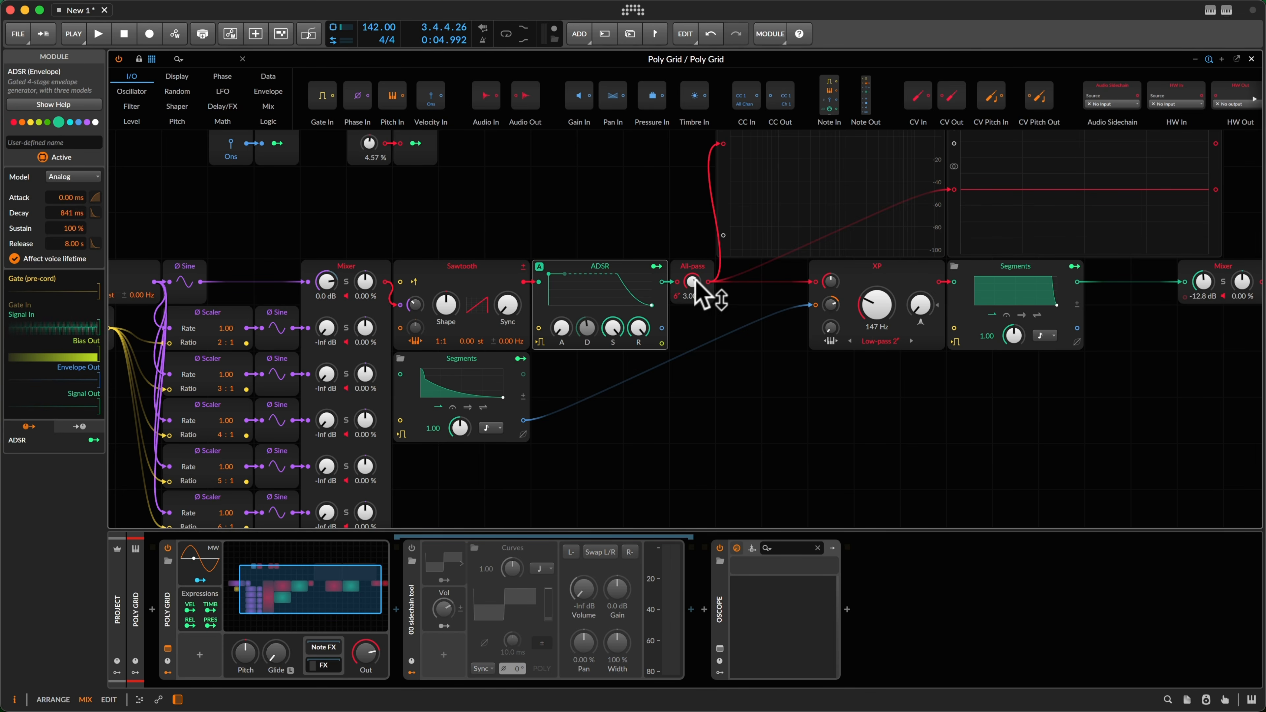
Step: Set the All-pass frequency to 801 Hz, audition it on a held G, and lower it to 65.2 Hz
drag(693, 281, 692, 282)
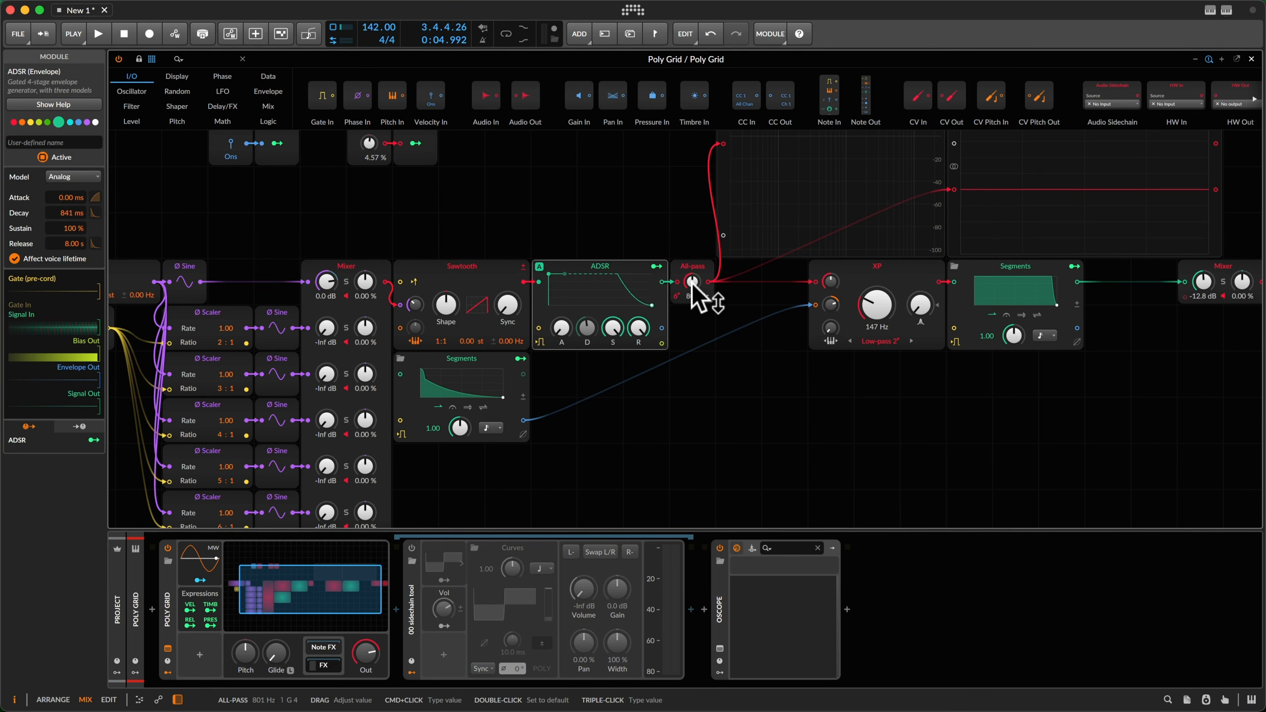
key(g)
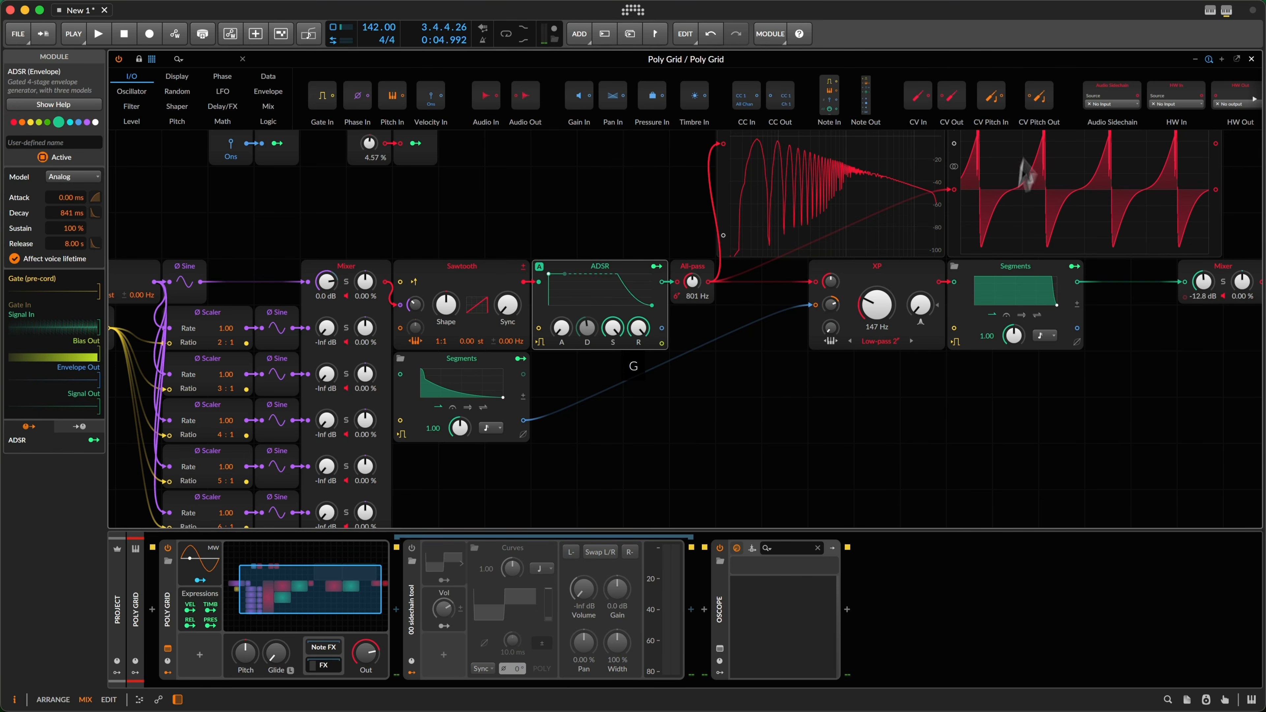
scroll(760, 252, up, 1)
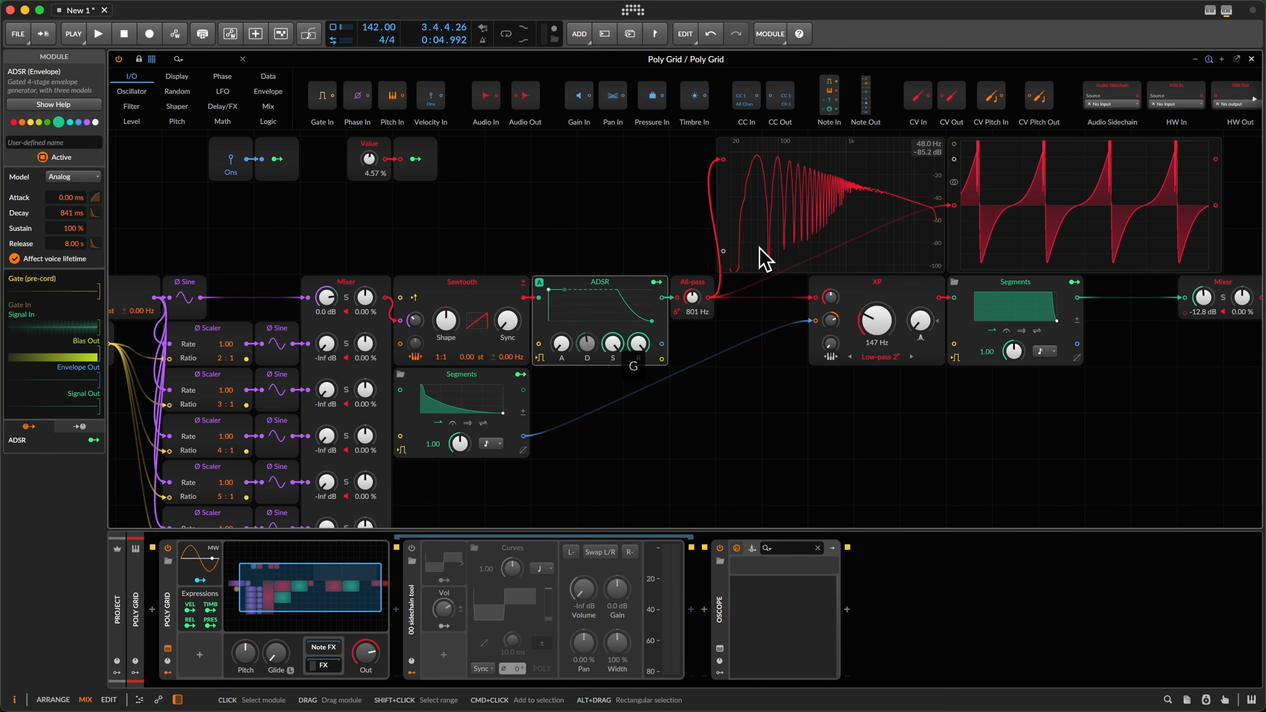
drag(689, 300, 688, 301)
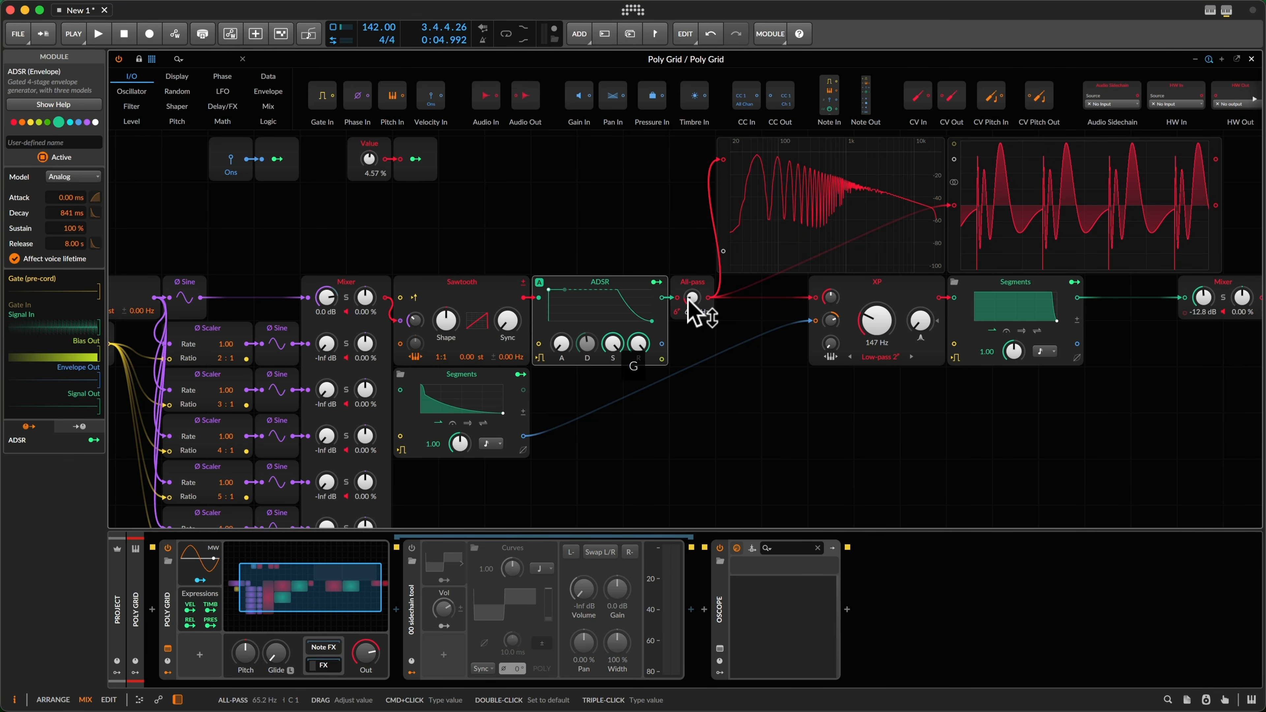
Step: Play the clips, solo the bass track, and compare the sound with the All-pass deactivated and reactivated
key(space)
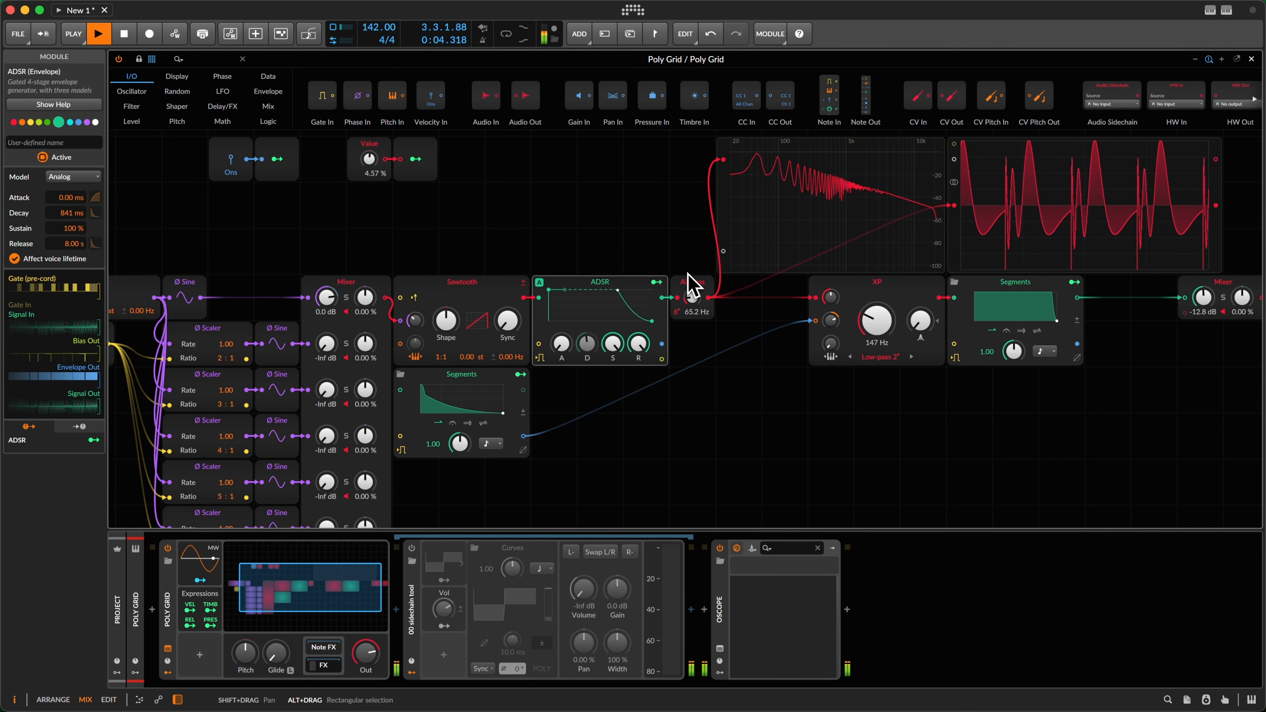
key(alt+s)
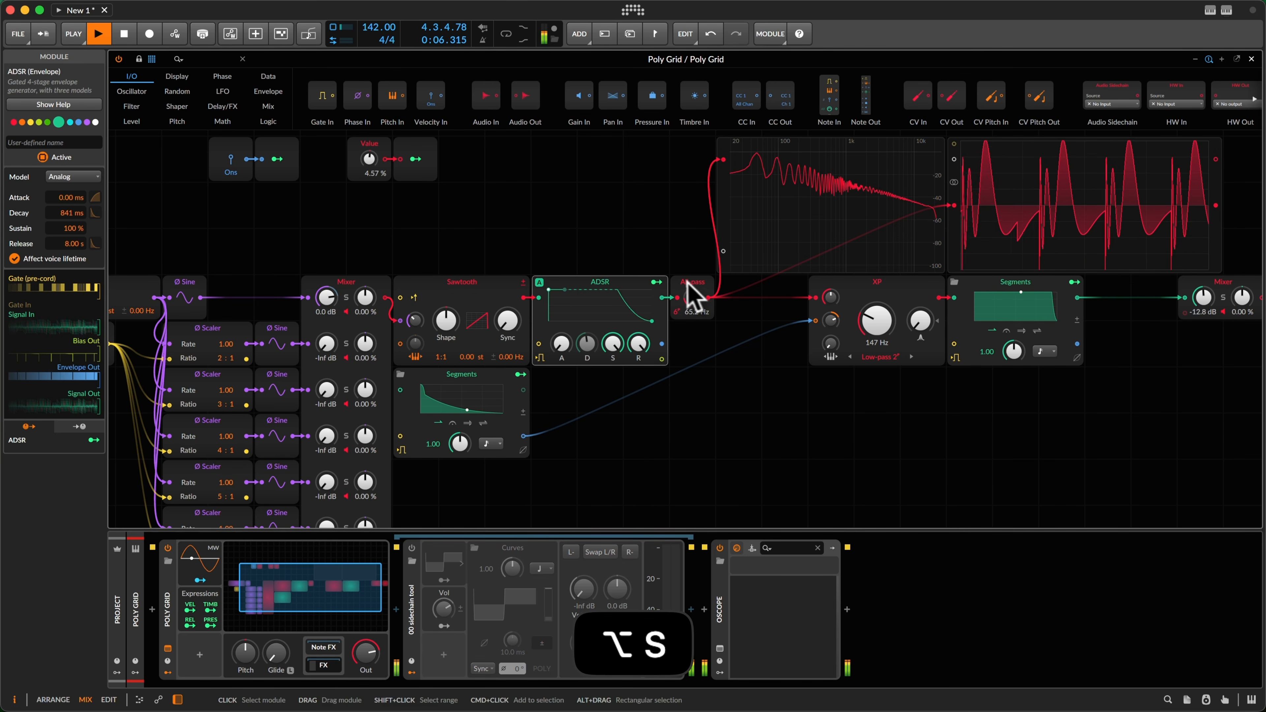
click(692, 299)
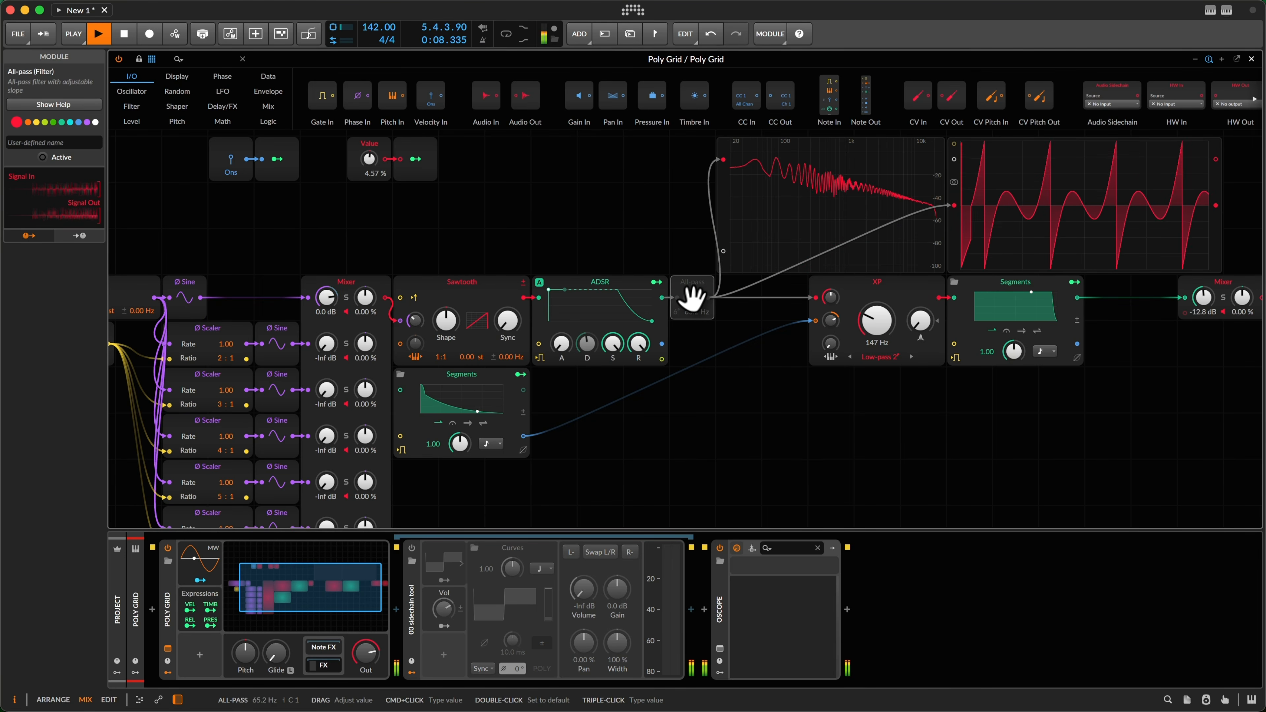
key(alt+a)
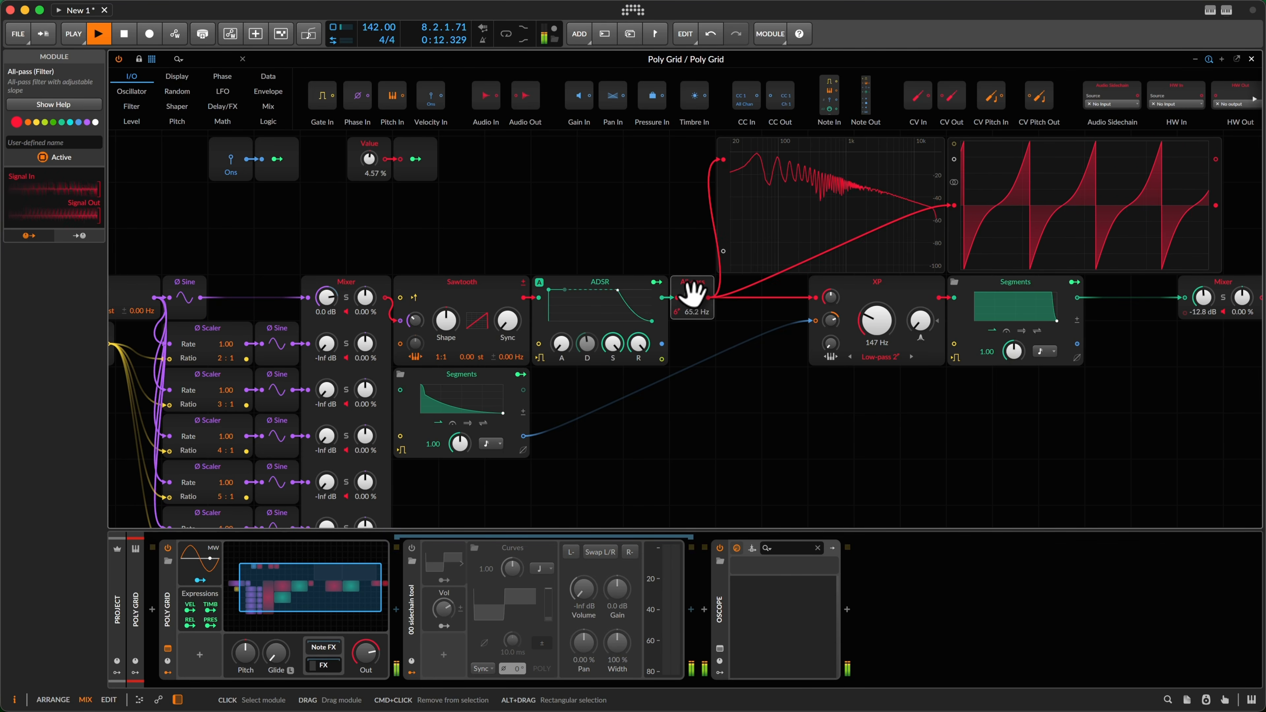
Step: Unsolo the bass during playback, set Mixer channel 3 to about -21.0 dB and channel 6 to about -28.3 dB, then stop
drag(333, 399, 337, 401)
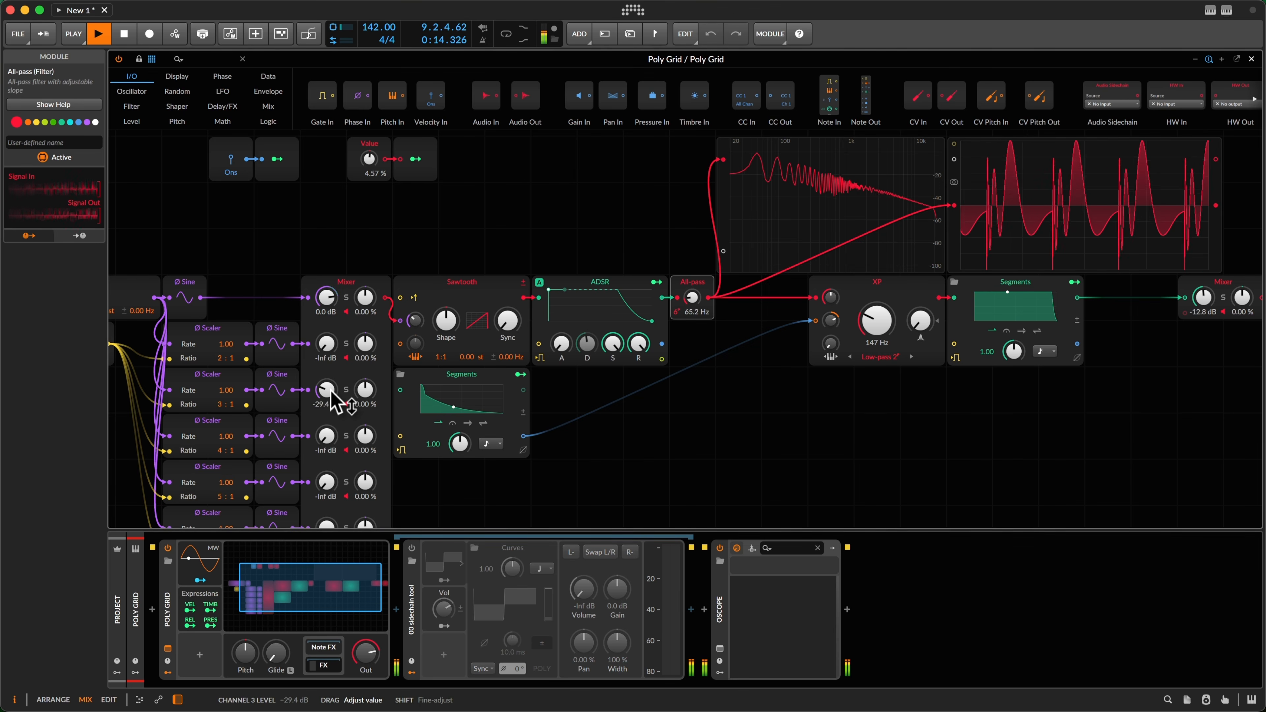
key(alt+s)
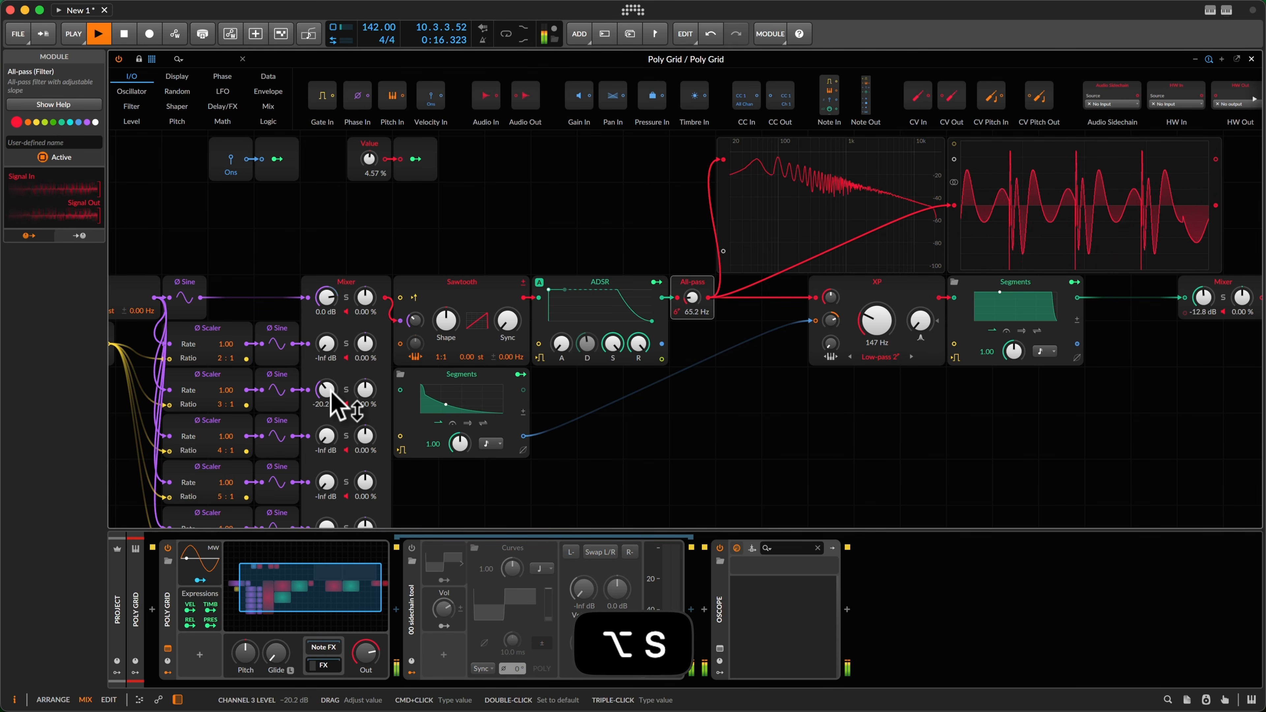
drag(331, 392, 331, 392)
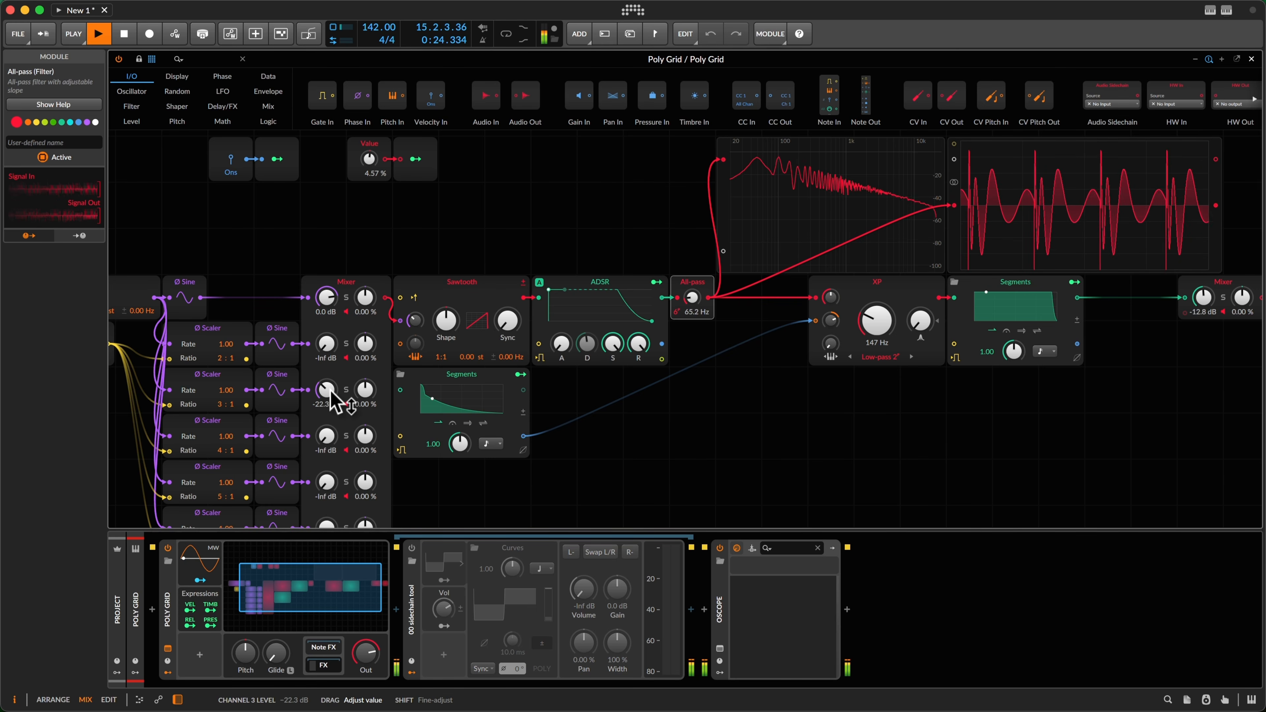
scroll(328, 395, down, 2)
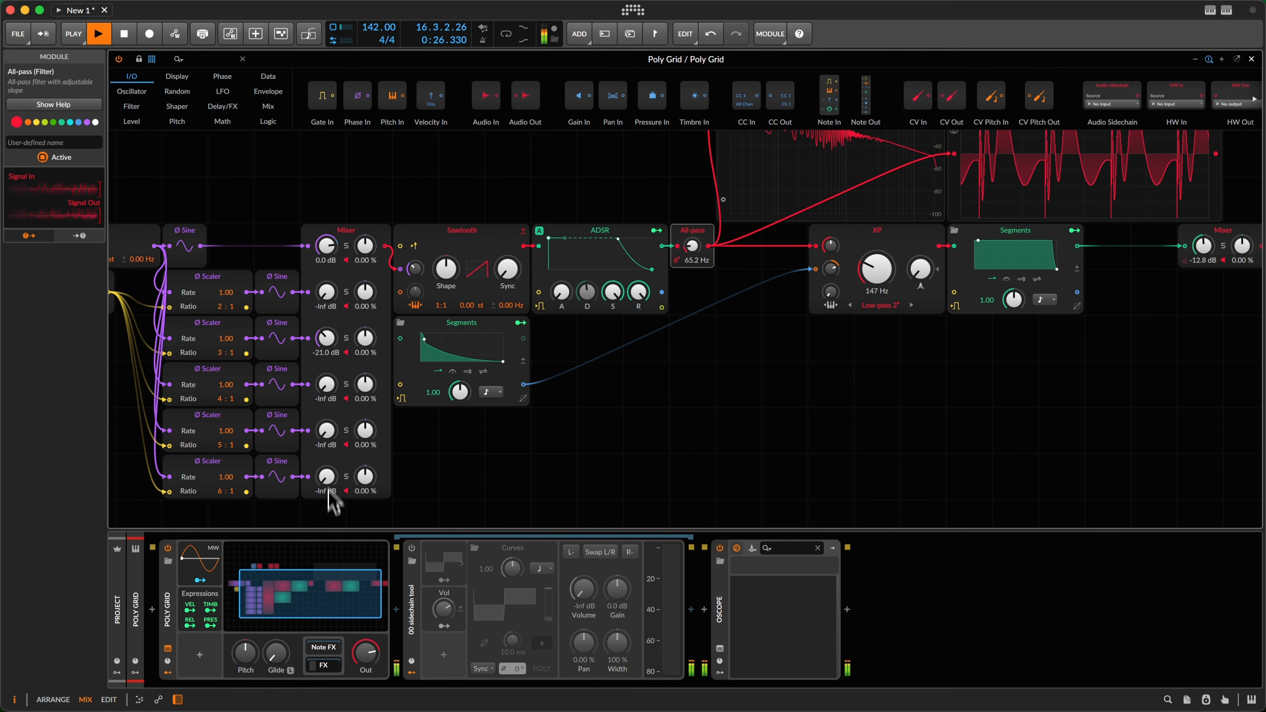
drag(328, 480, 329, 486)
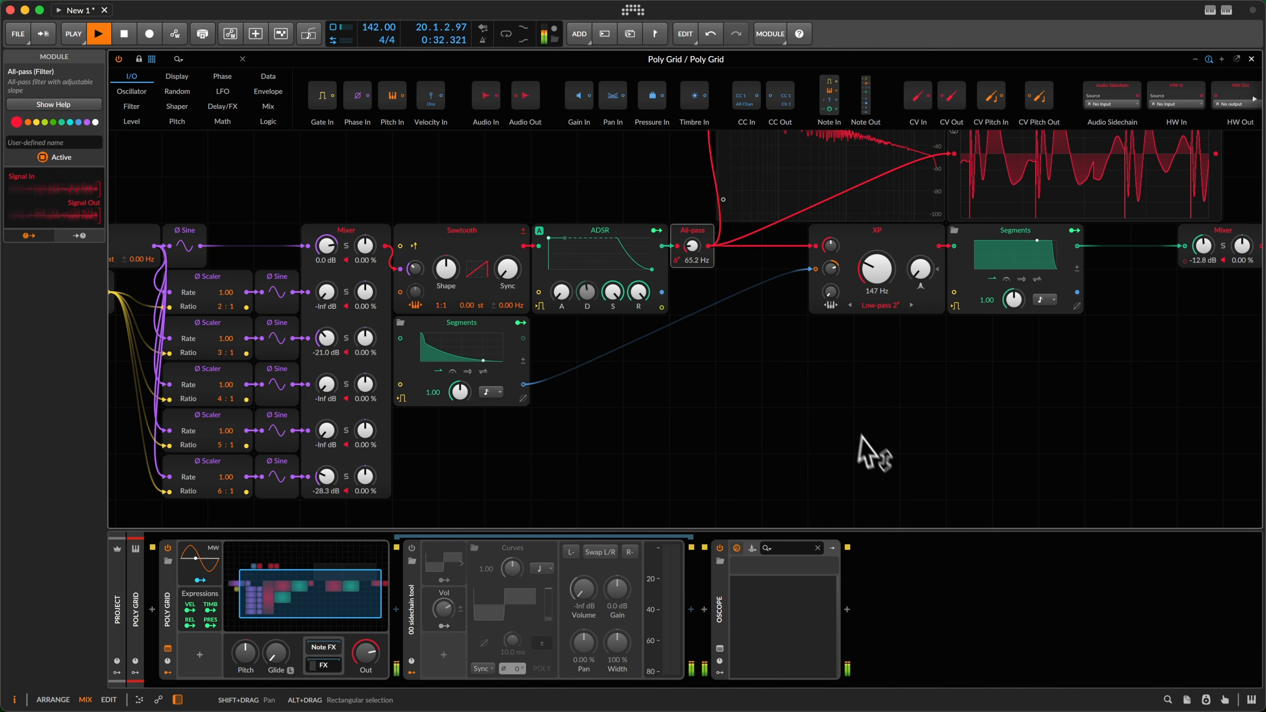
key(space)
Step: Duplicate the All-pass, adjust the copy's slope, and chain it between the first All-pass and the XP filter
scroll(770, 396, up, 3)
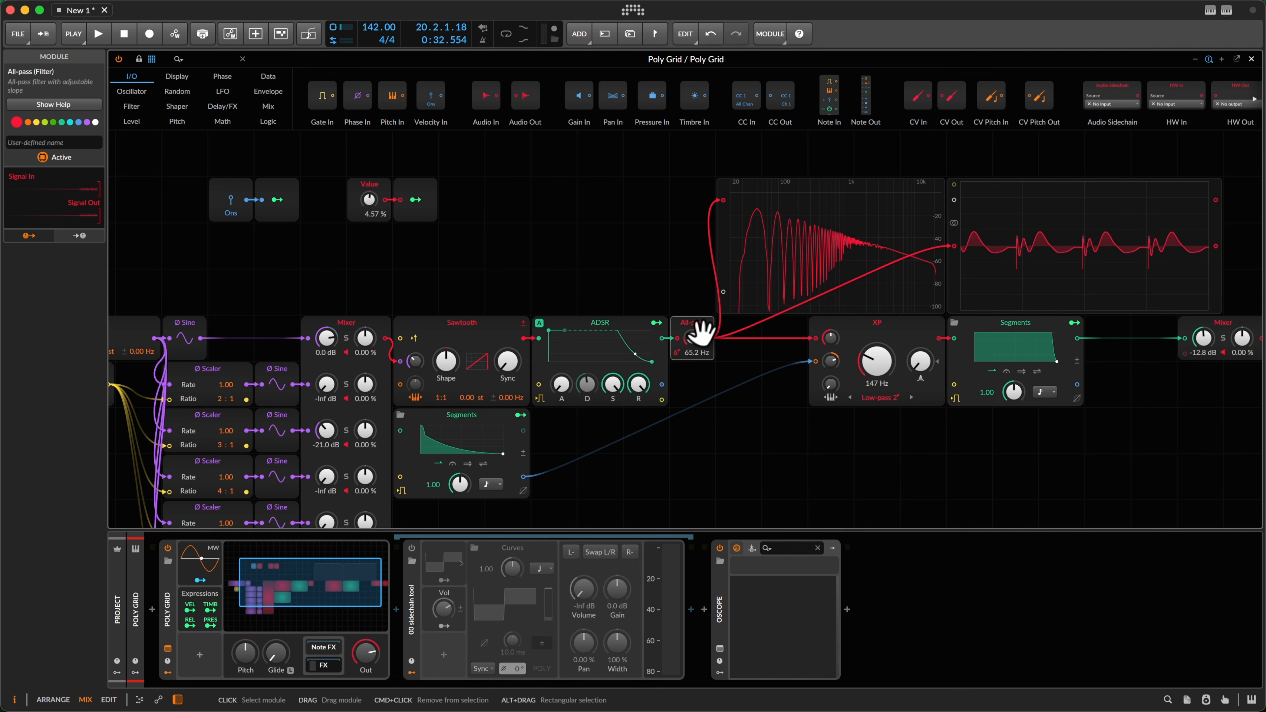
key(super+d)
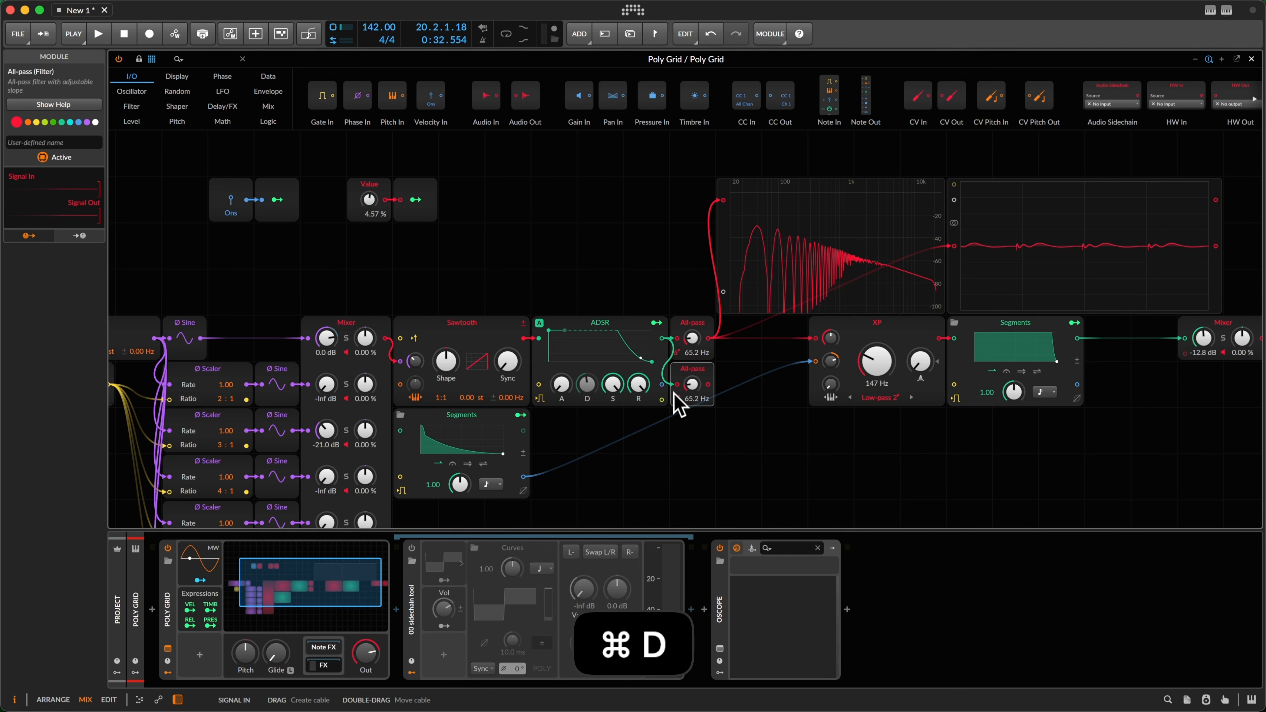
click(685, 396)
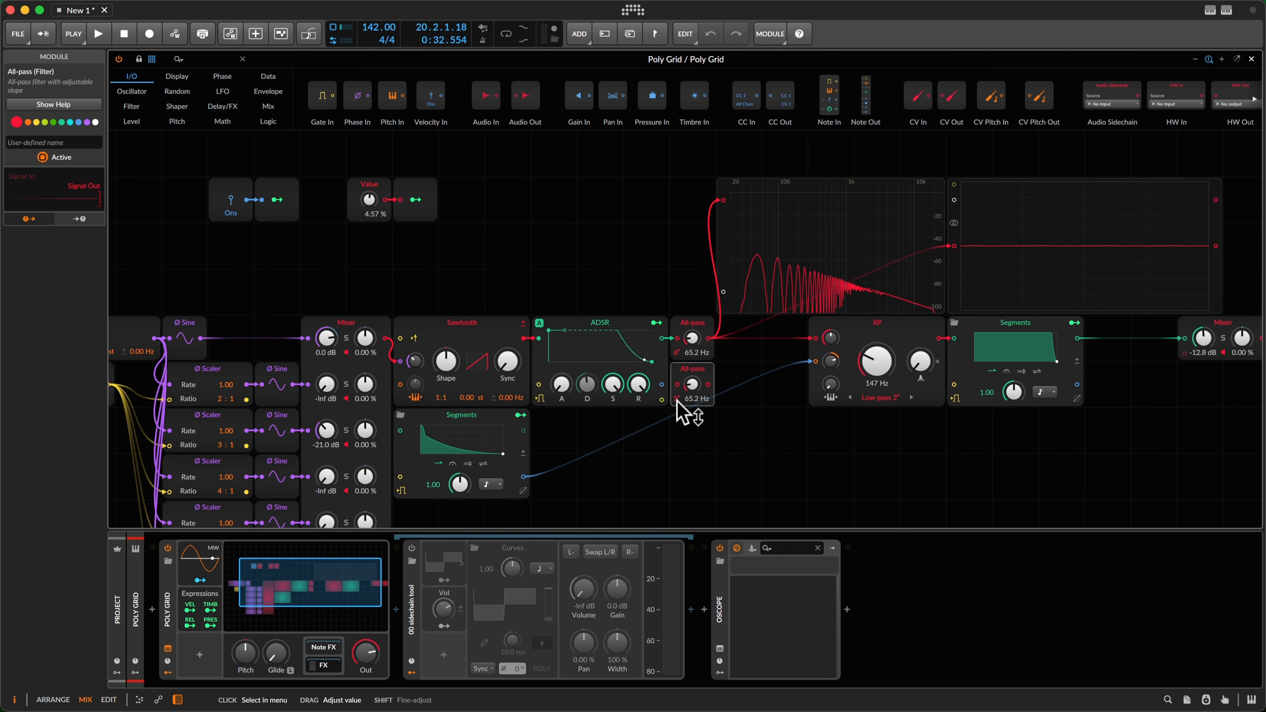
drag(677, 400, 687, 404)
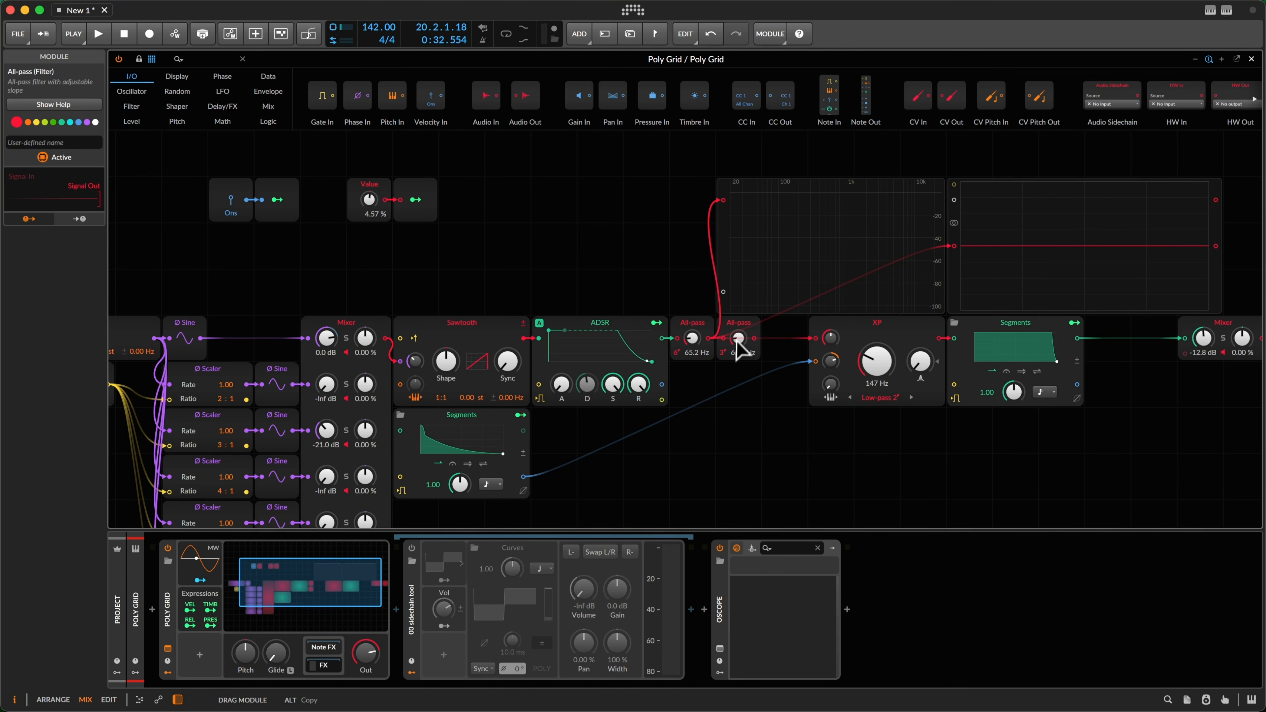
drag(711, 336, 712, 336)
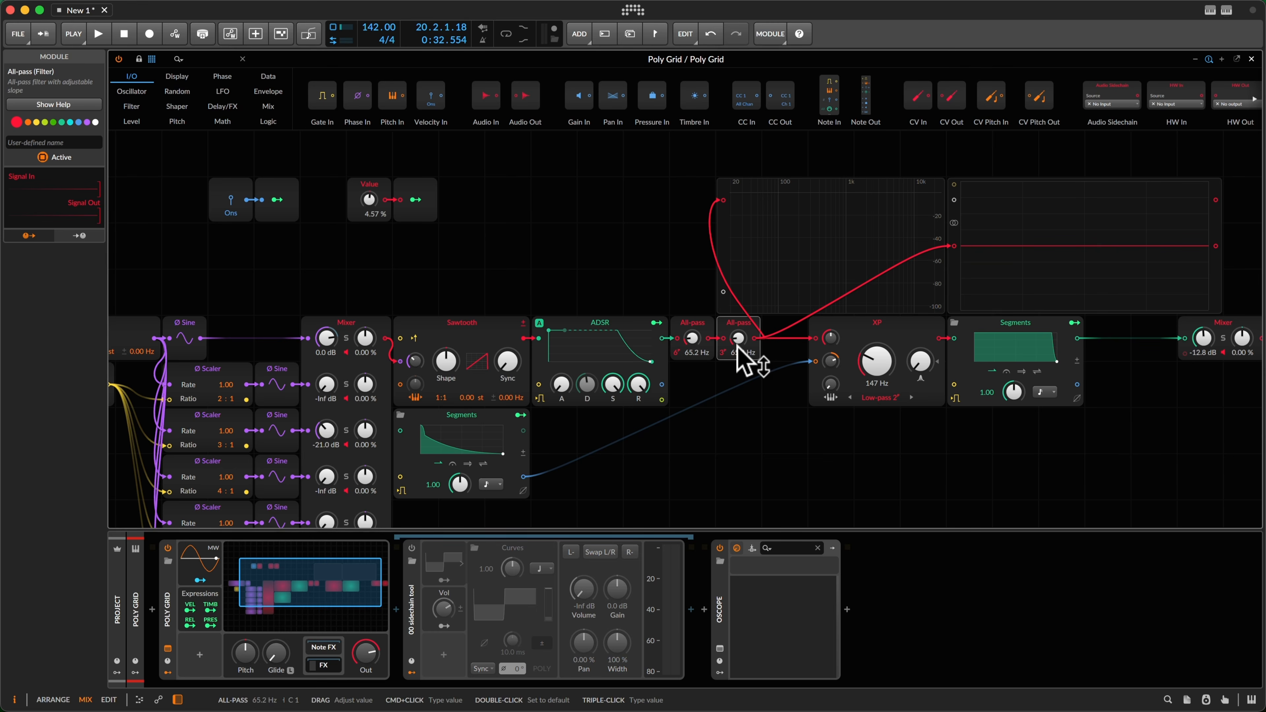
Step: Set the second All-pass to about 84.9 Hz and play the clips to audition it
drag(736, 344, 735, 342)
key(space)
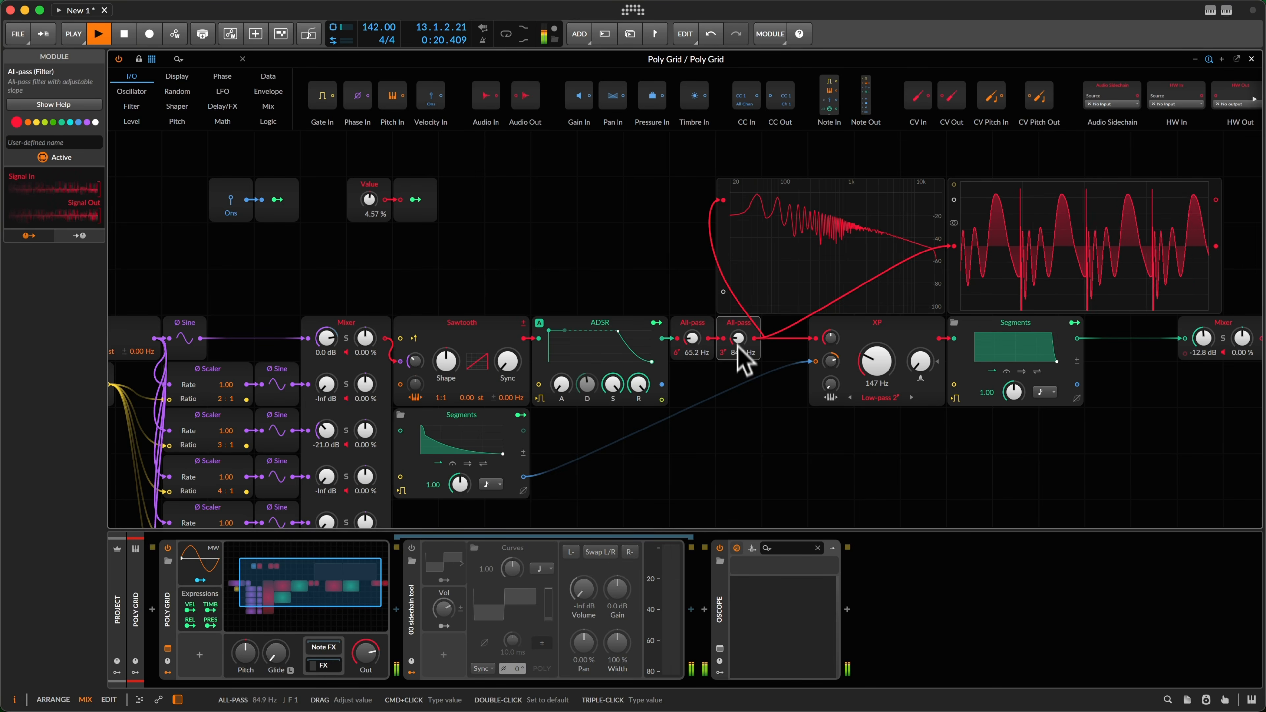
Step: Insert a duplicate of the second All-pass before the XP filter and tune it to about 329 Hz during playback
key(space)
click(725, 369)
click(730, 327)
key(alt+s)
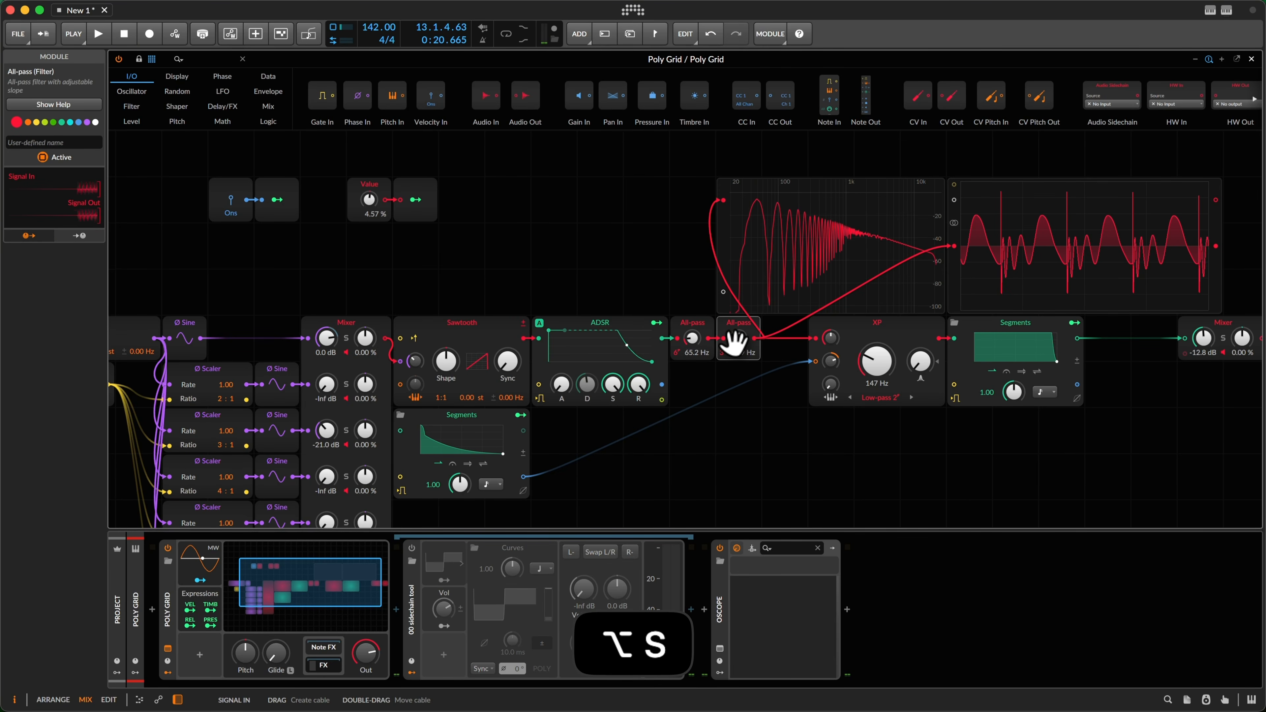
key(super+d)
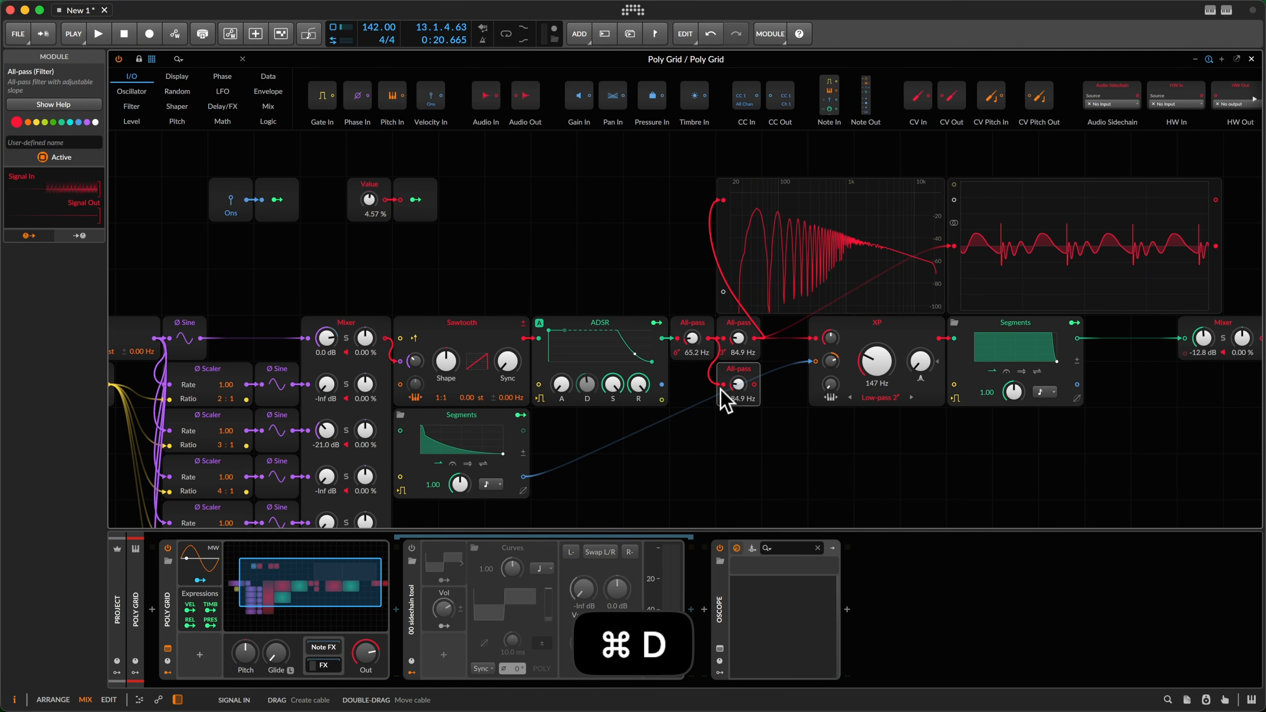
mouse_move(722, 391)
mouse_down()
mouse_move(758, 359)
mouse_move(757, 333)
mouse_move(758, 356)
mouse_up()
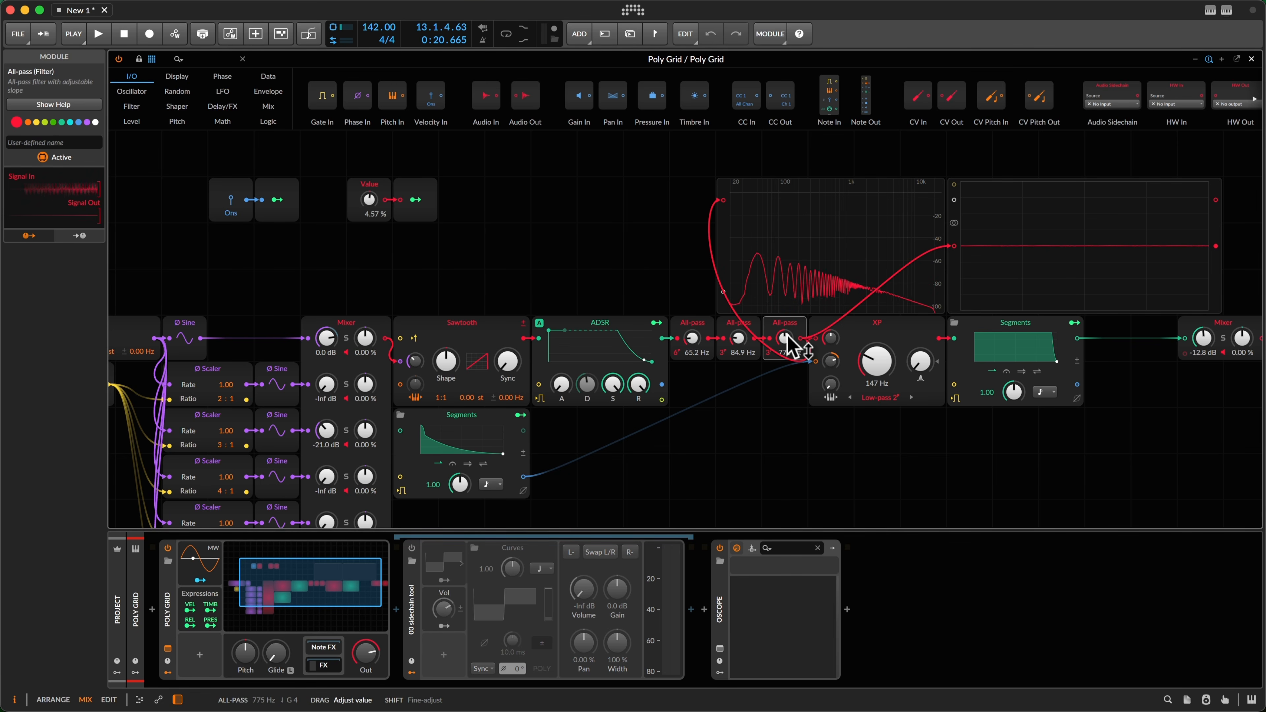
key(space)
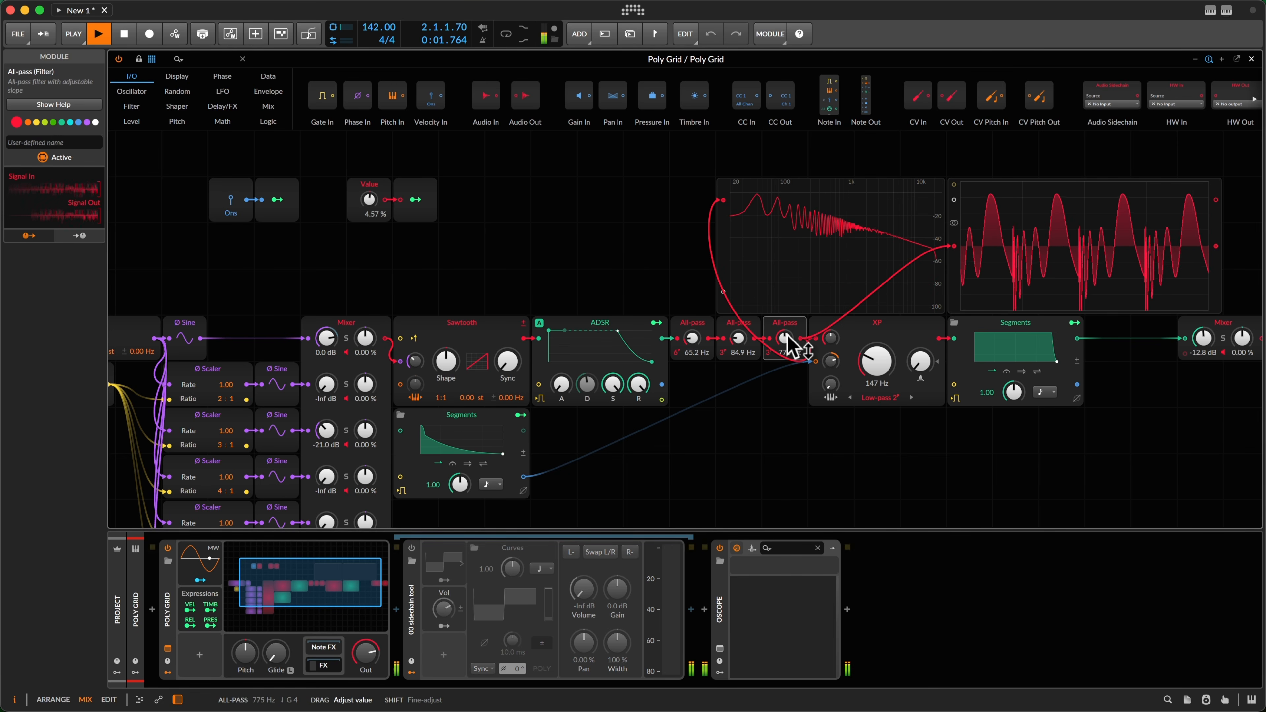
drag(787, 338, 793, 349)
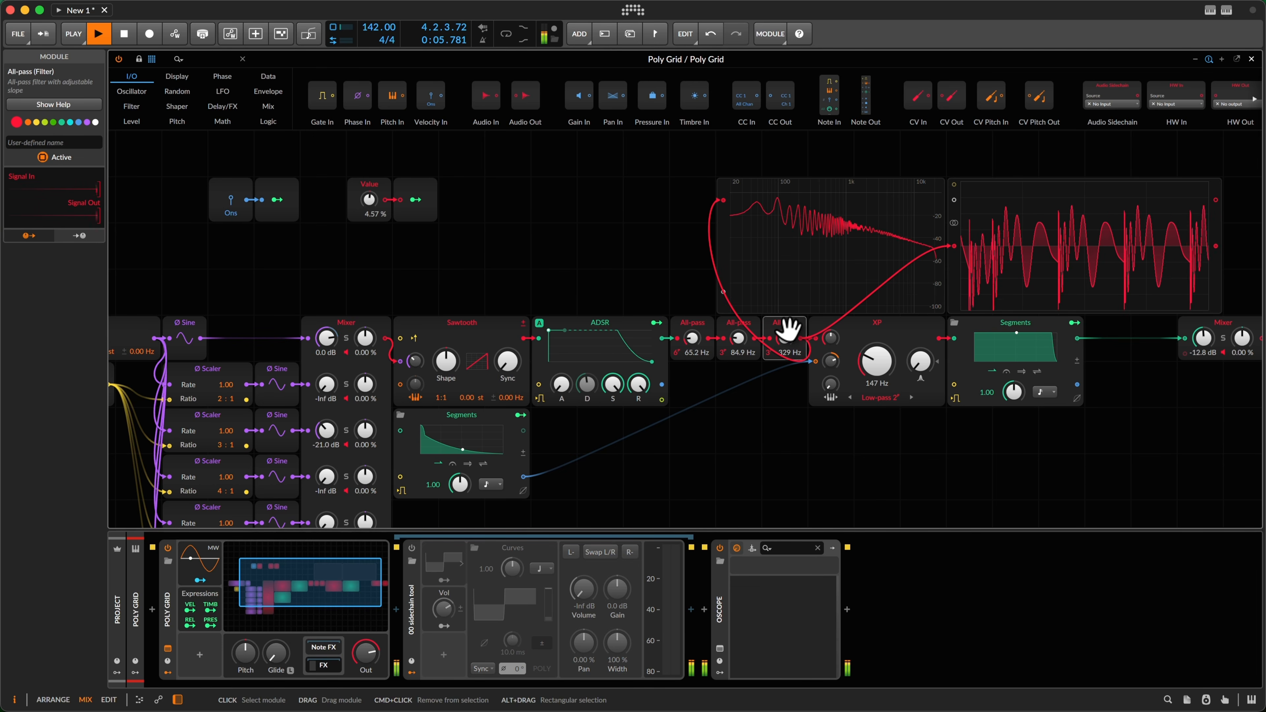
Step: Play the clips and compare the bass with the third All-pass deactivated and reactivated, then solo the track and stop
key(alt+a)
key(alt+a)
key(space)
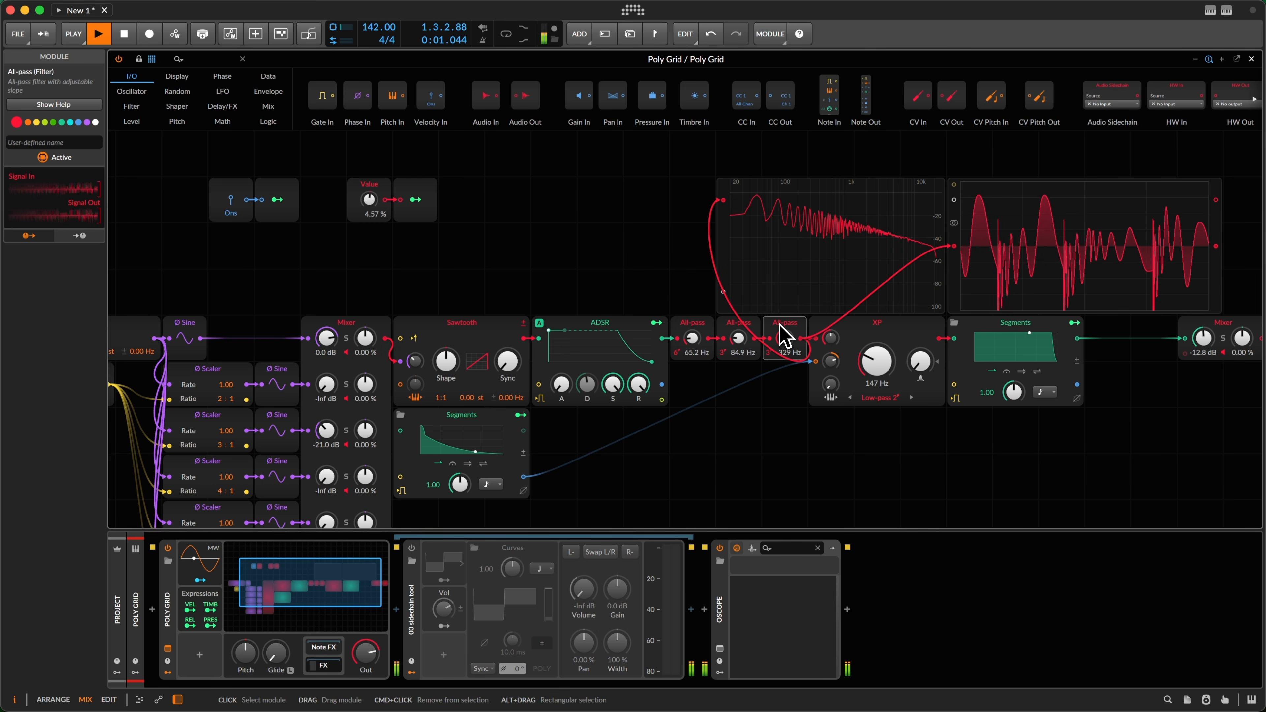
key(alt+a)
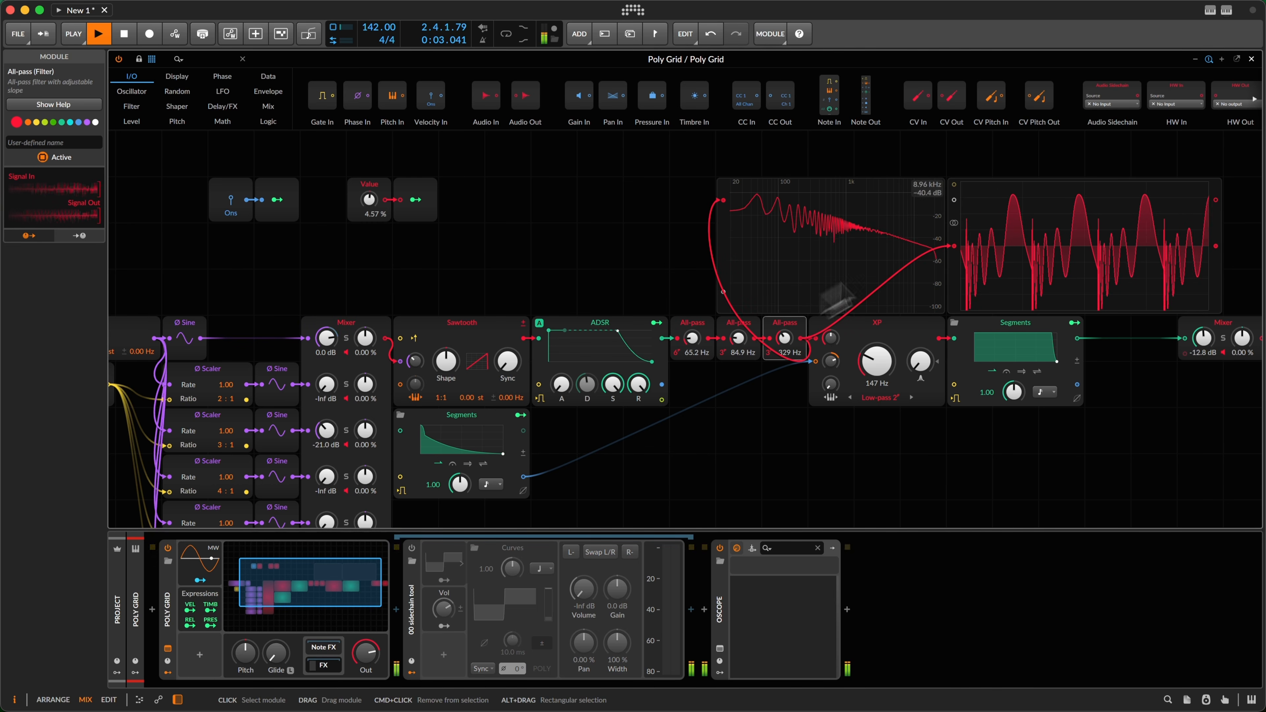
key(alt+a)
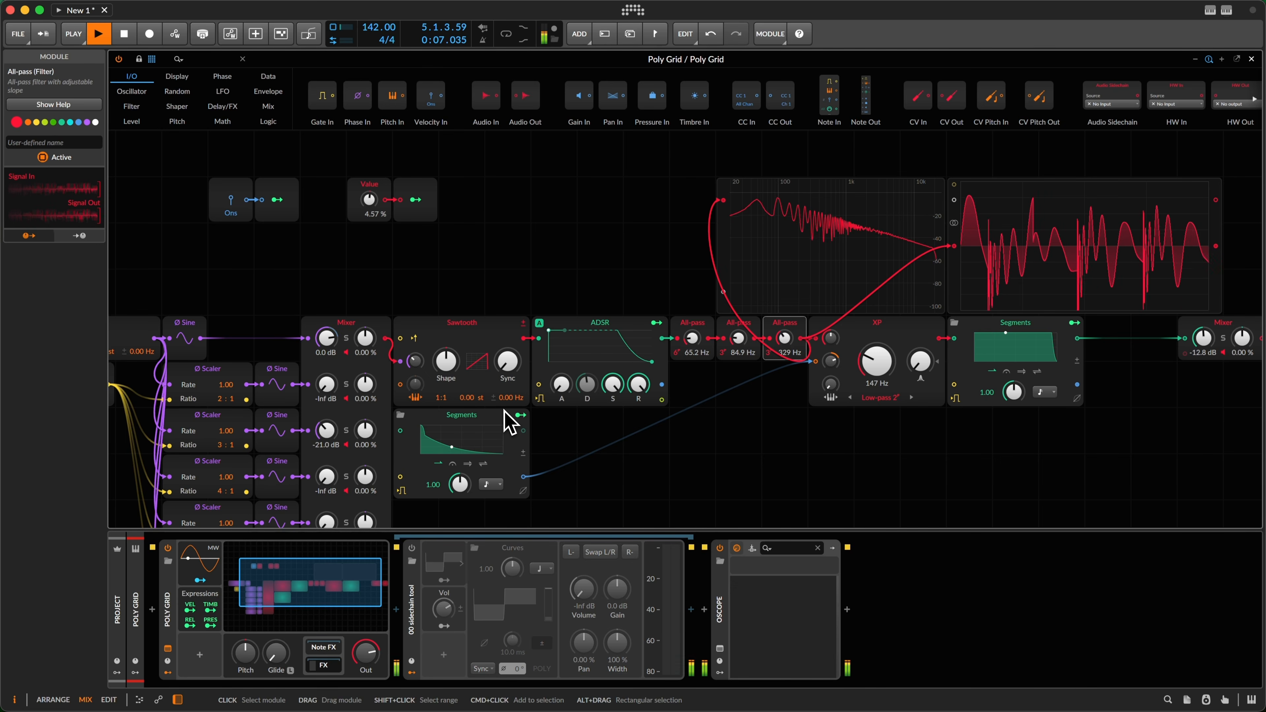
key(alt+s)
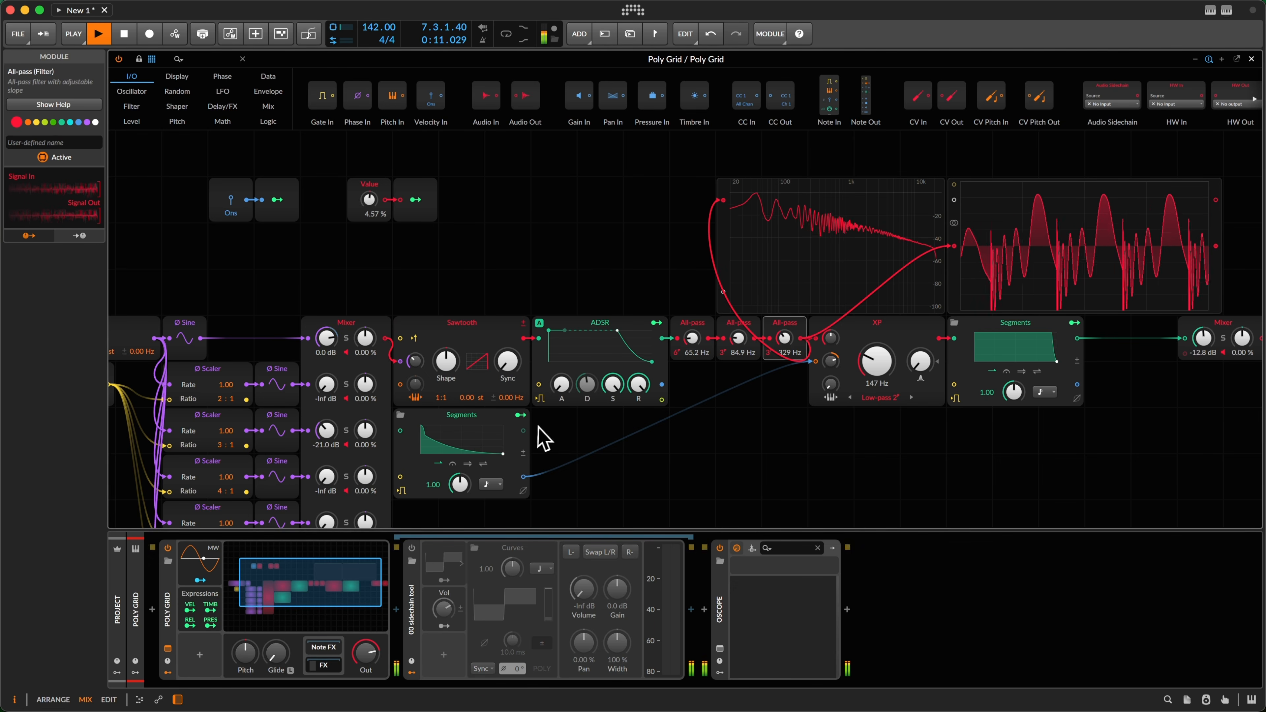
key(space)
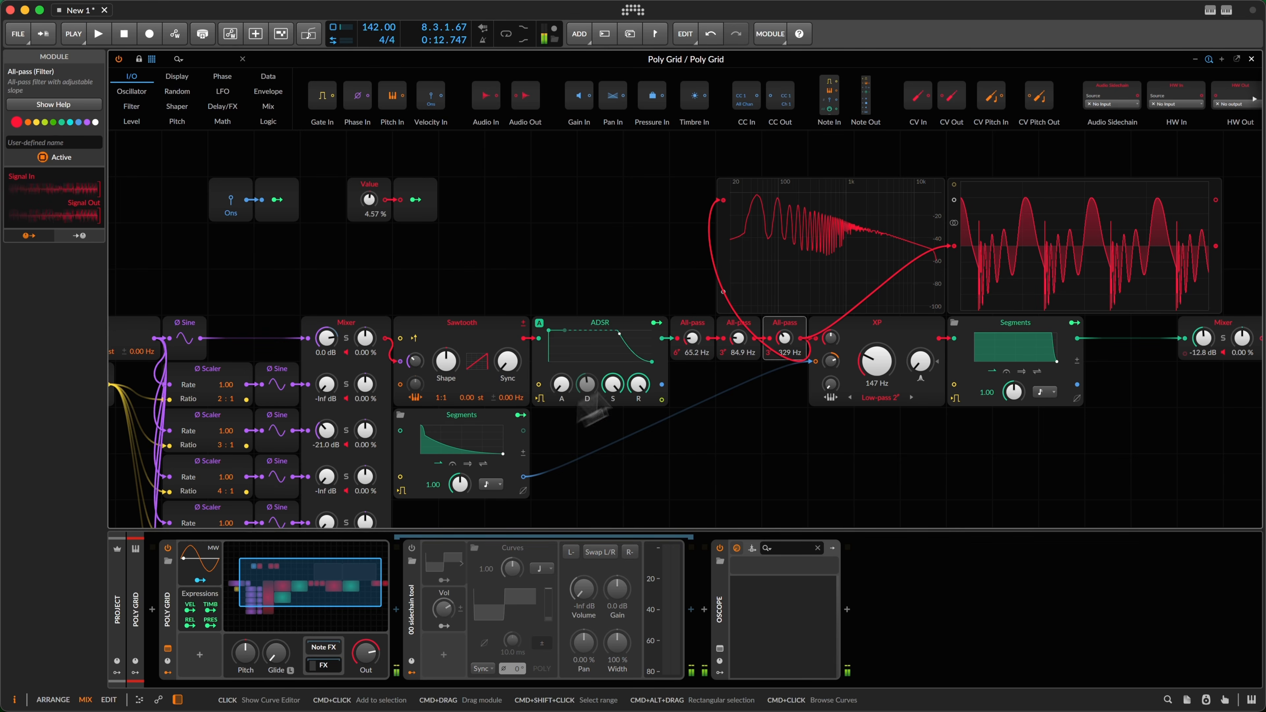
Step: Open the curve of the Segments envelope modulating the XP filter, insert a point at about 37% in its decay, and start playback
scroll(348, 300, down, 3)
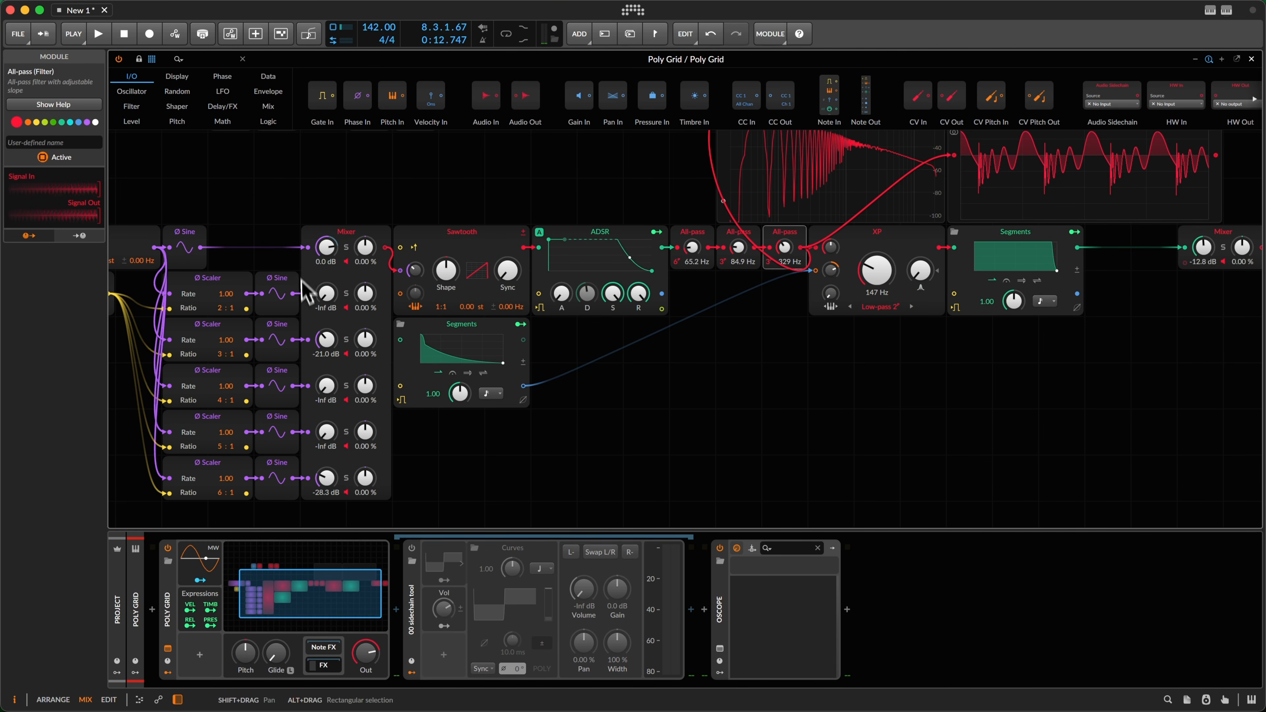
click(479, 357)
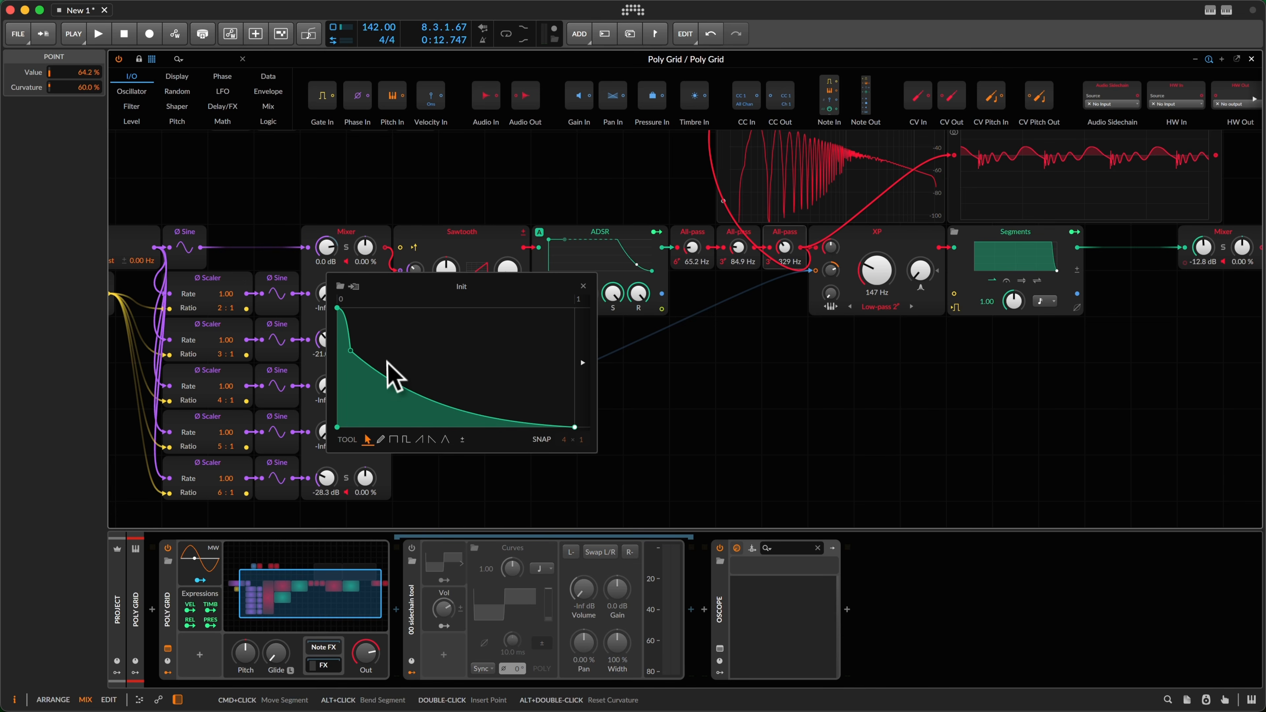
click(395, 384)
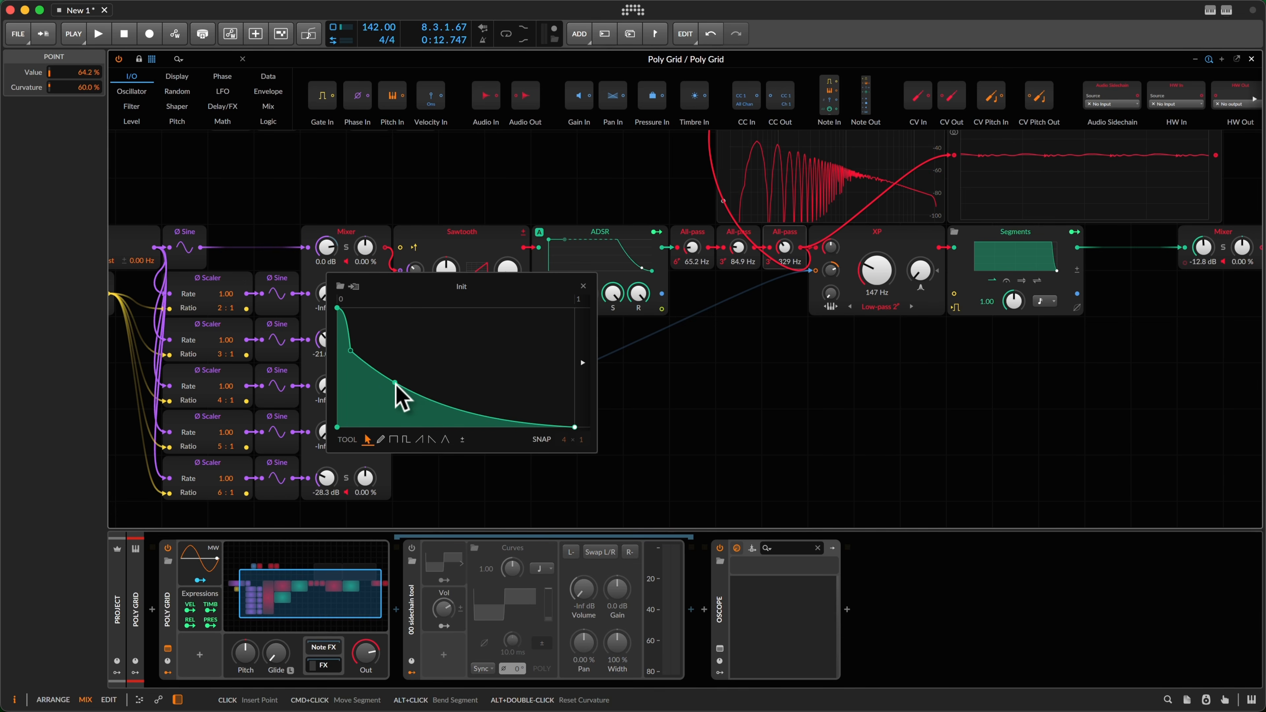
click(440, 397)
key(space)
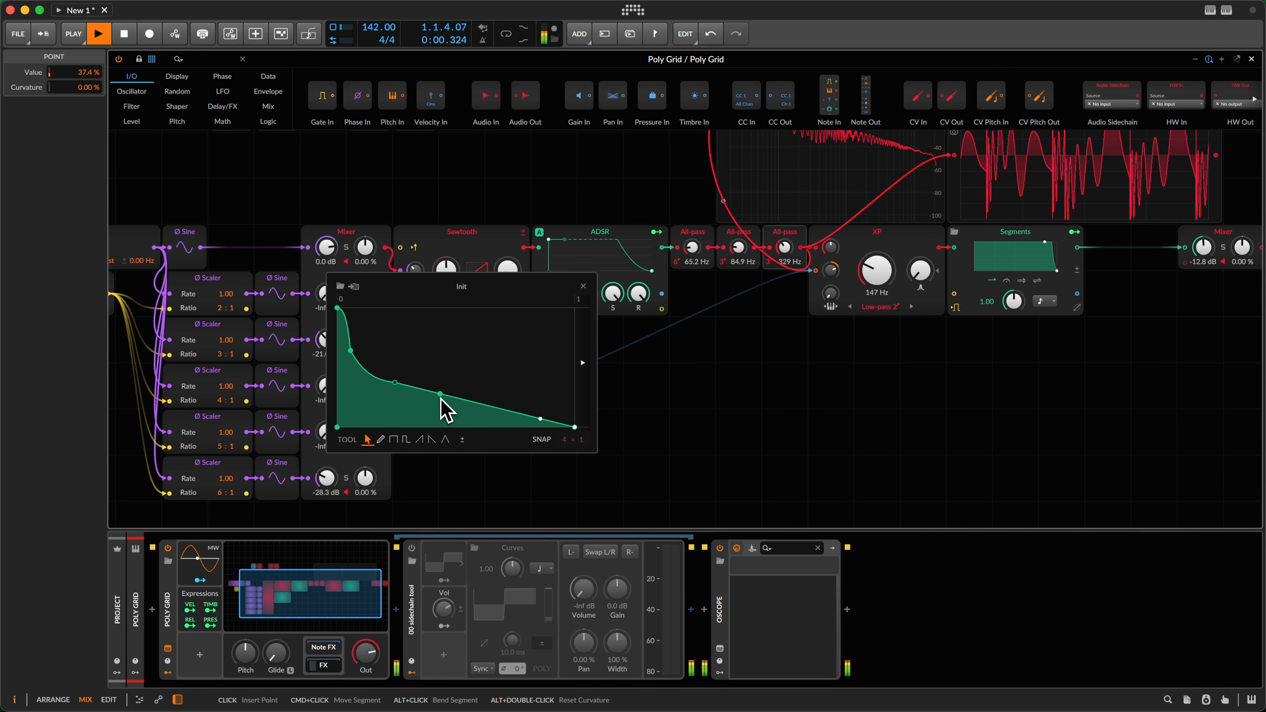
Step: Reposition the inserted decay point close behind the initial drop and bend the adjoining segments into a smooth falling curve while listening
drag(443, 399, 441, 398)
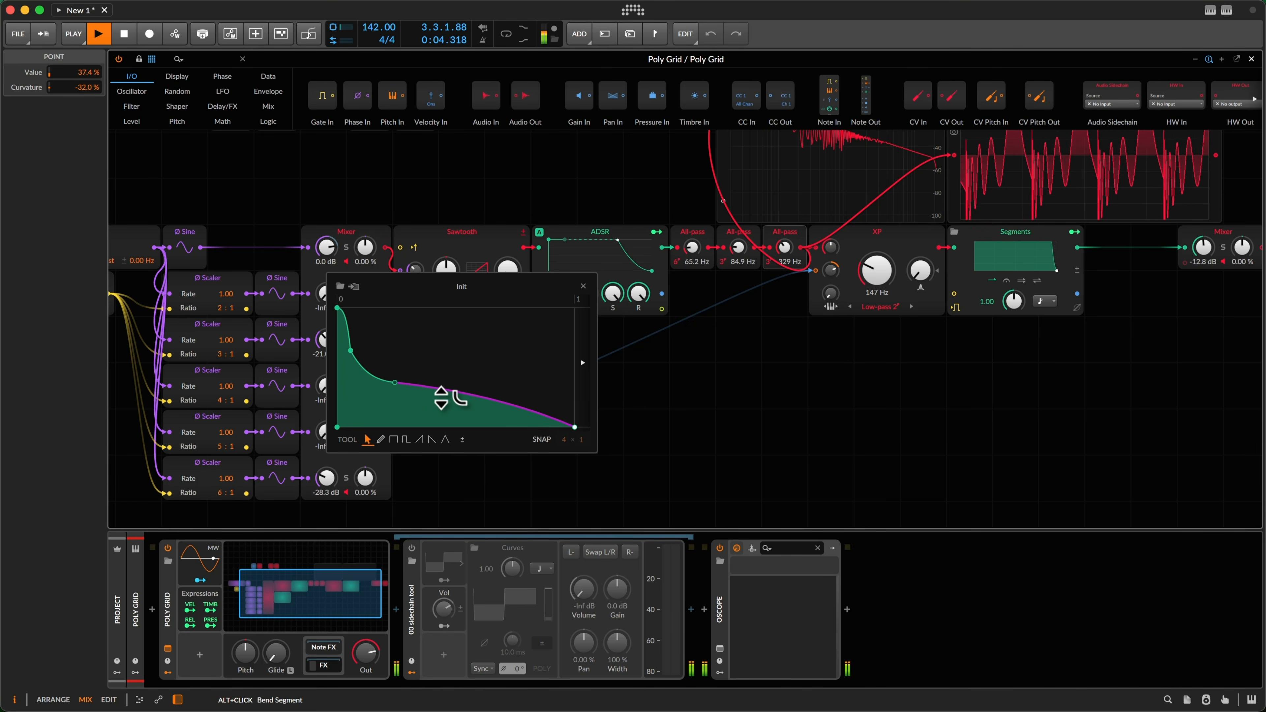
drag(441, 398, 369, 405)
double_click(396, 384)
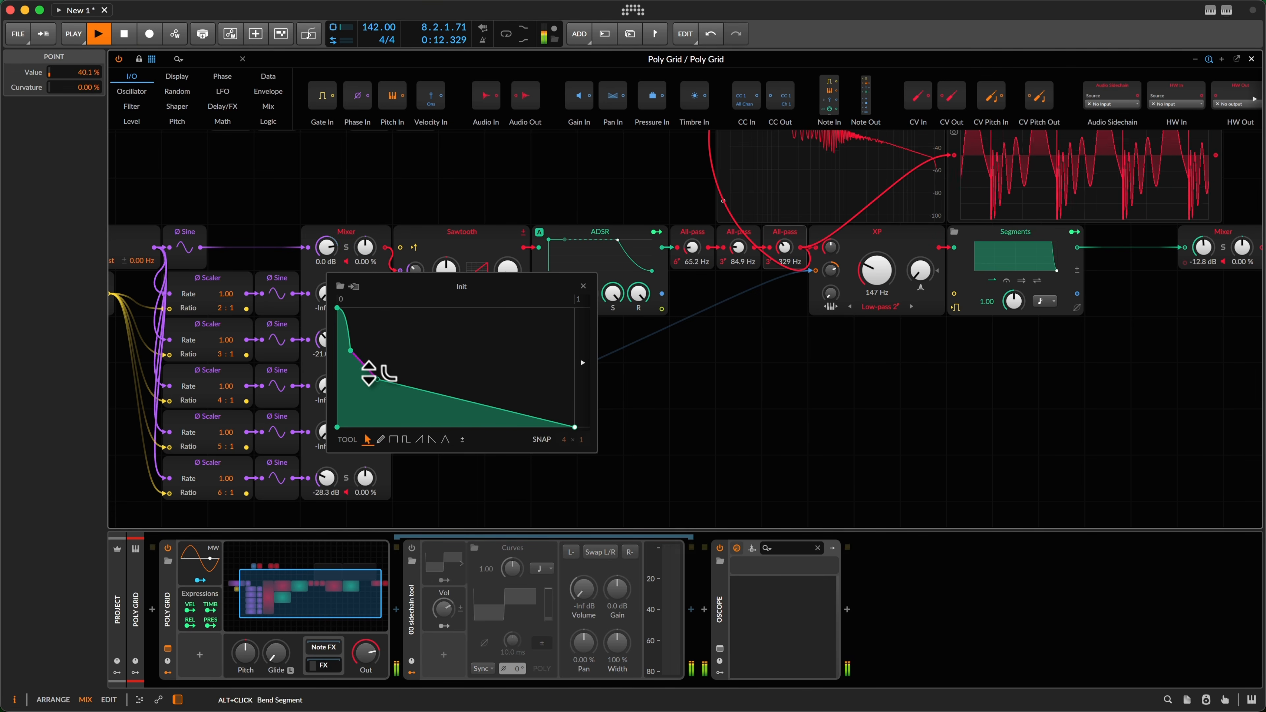
alt+drag(431, 392, 432, 397)
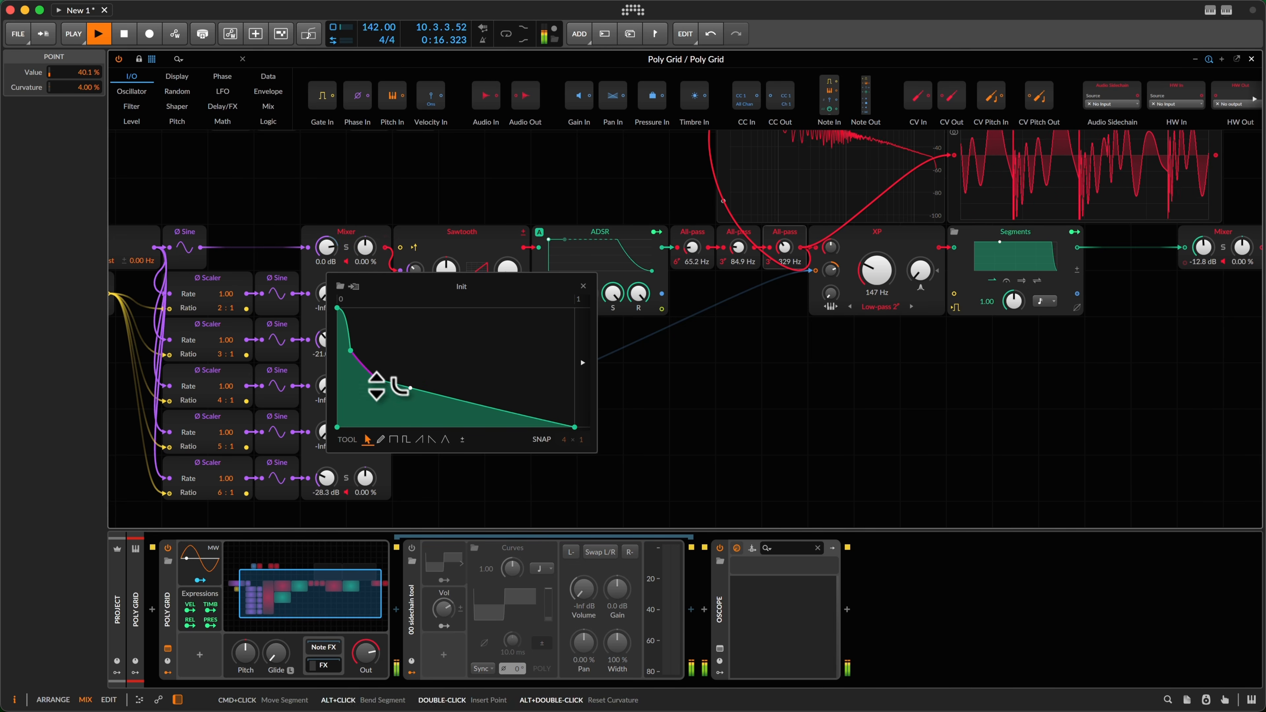
click(378, 394)
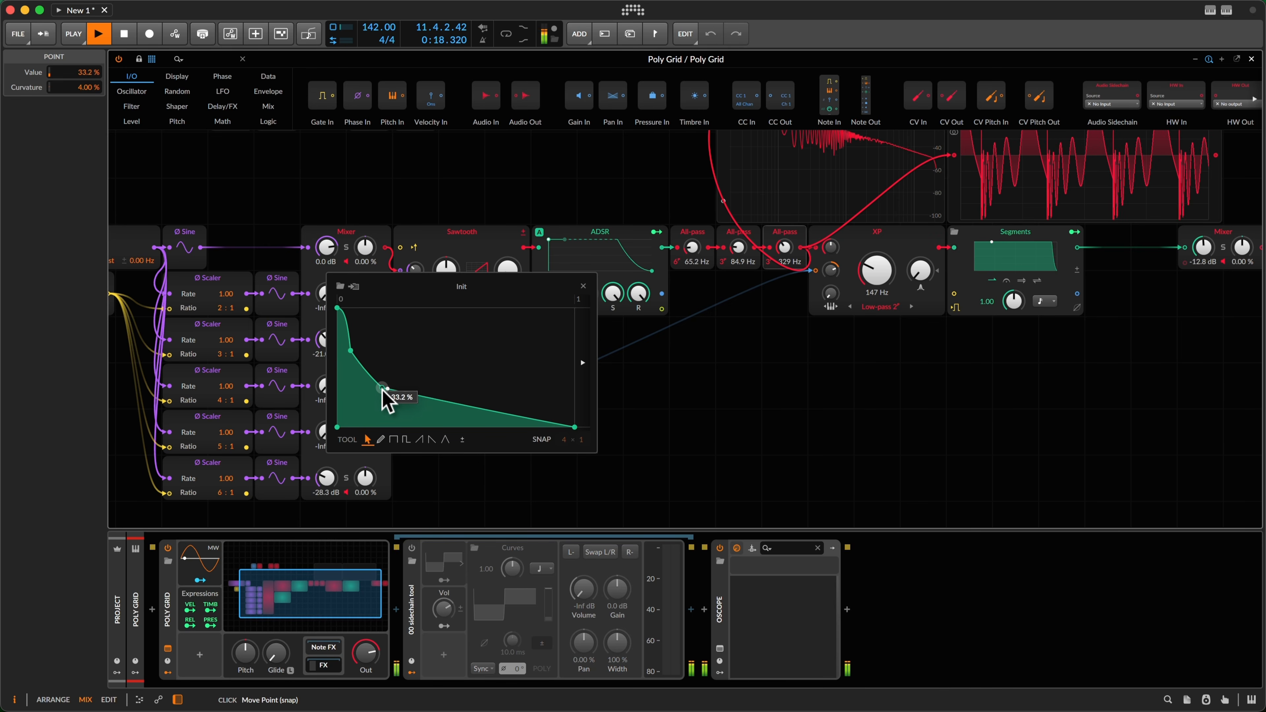
drag(383, 388, 428, 395)
Step: Fine-tune the timing of the filter envelope's 100% peak point for a very short attack, audition it, and close the curve editor
mouse_move(337, 308)
mouse_down()
mouse_move(336, 320)
mouse_move(334, 306)
mouse_up()
key(space)
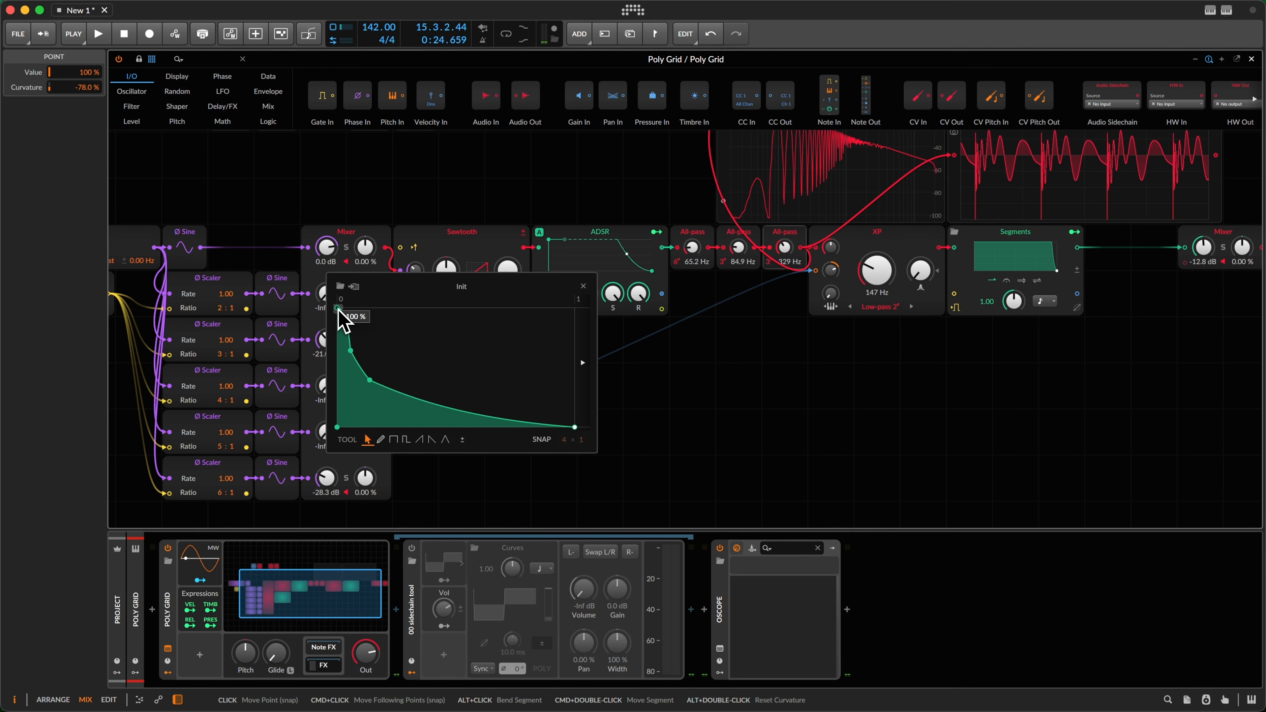
mouse_move(345, 303)
mouse_down()
mouse_move(335, 321)
mouse_move(347, 295)
mouse_up()
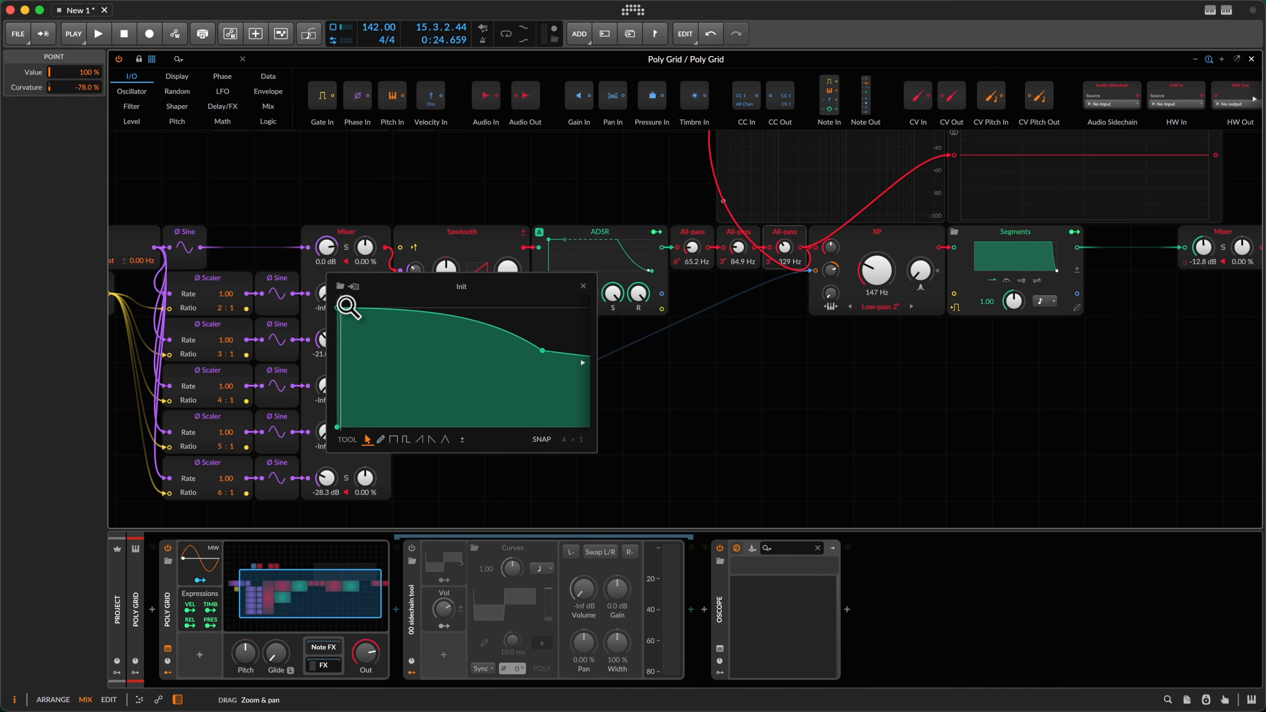
drag(347, 305, 347, 305)
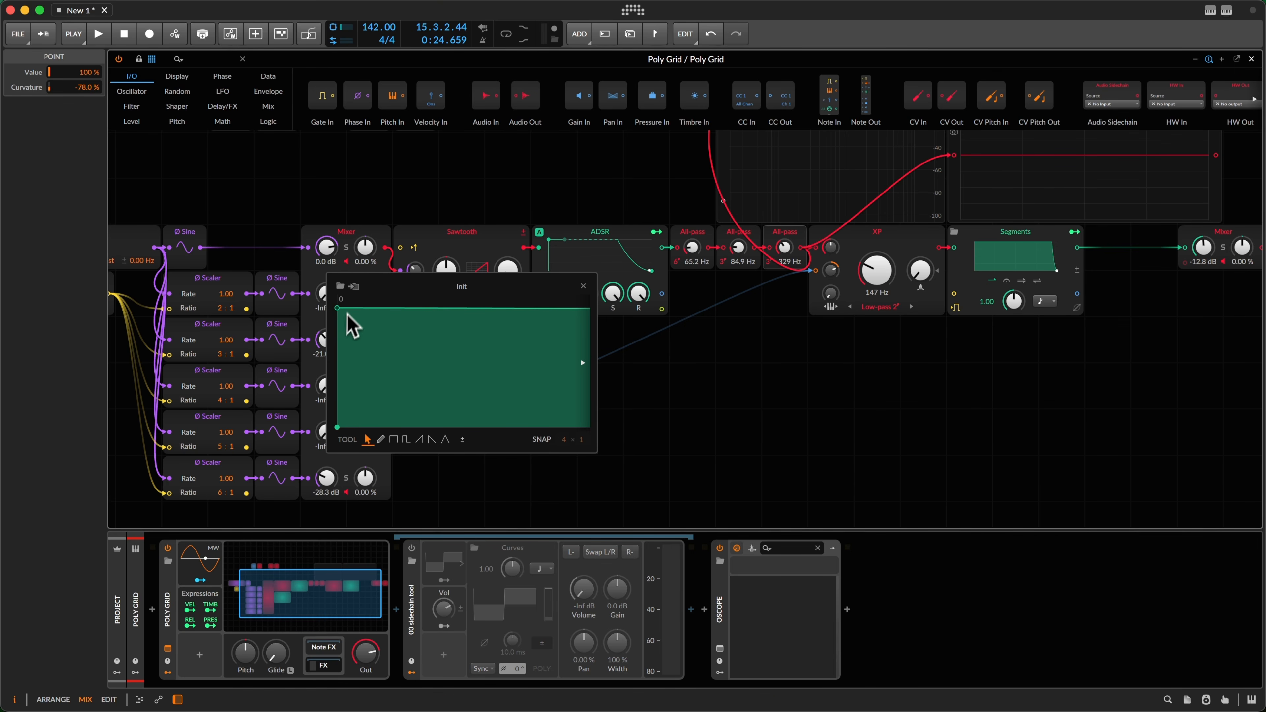
key(space)
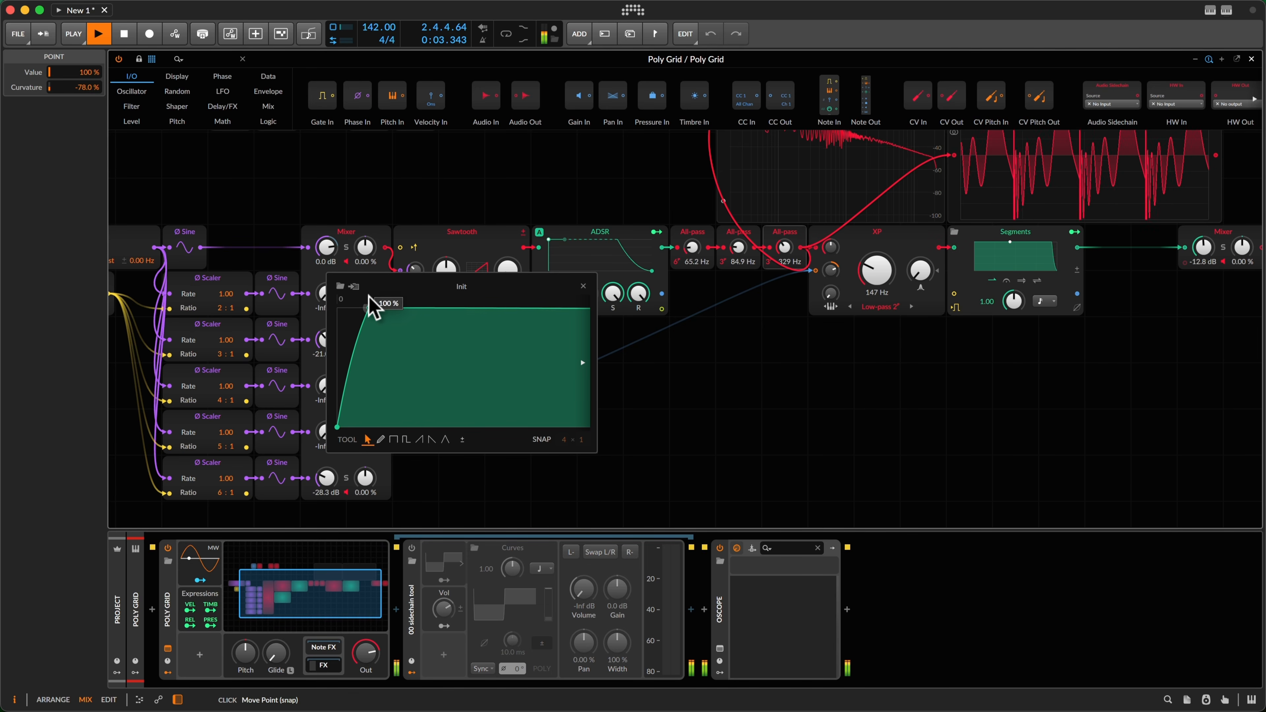
mouse_move(369, 296)
mouse_down()
mouse_move(384, 294)
mouse_move(374, 286)
mouse_move(368, 308)
mouse_up()
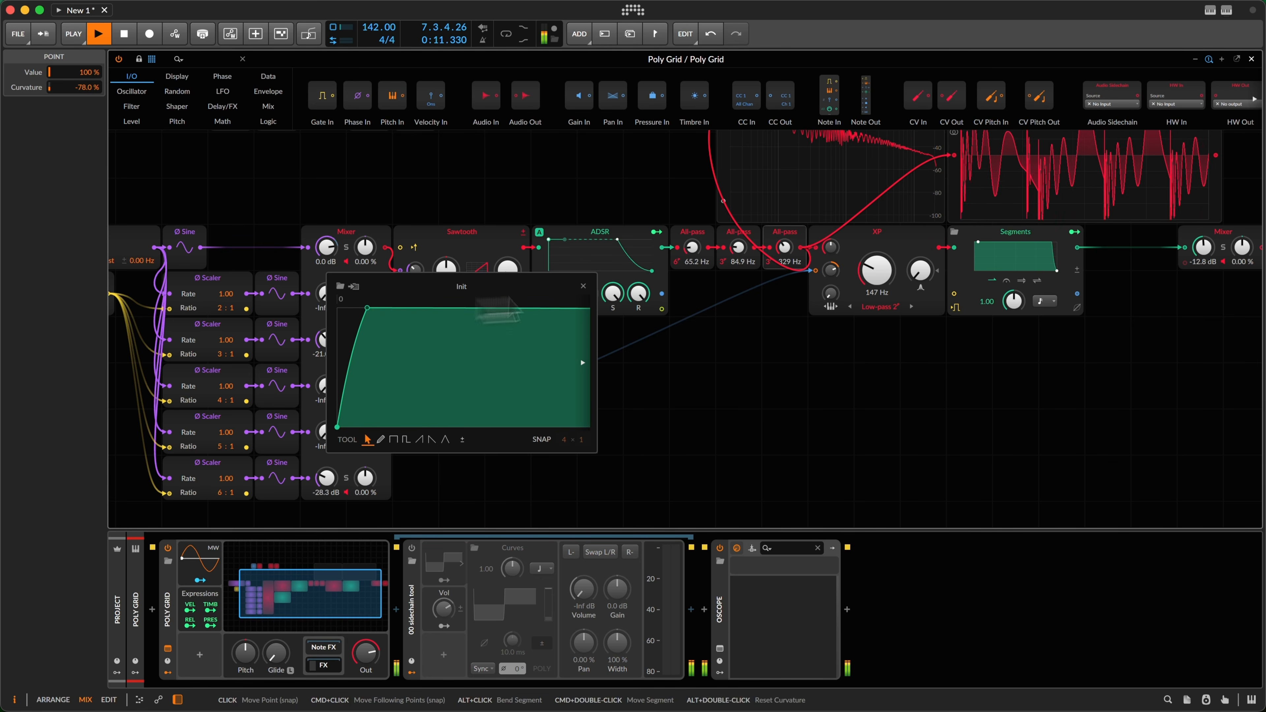
key(space)
click(583, 286)
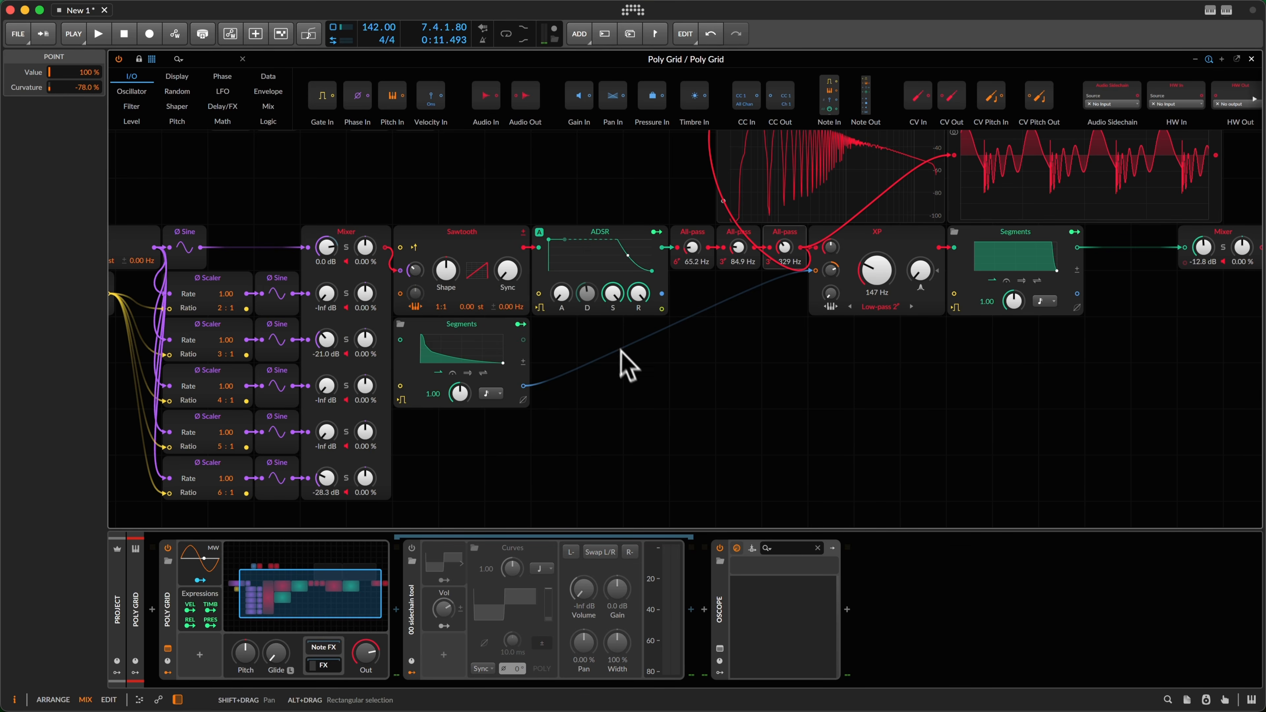
Step: Insert an EQ+ device in the Poly Grid's FX chain, directly before the sidechain tool
click(335, 668)
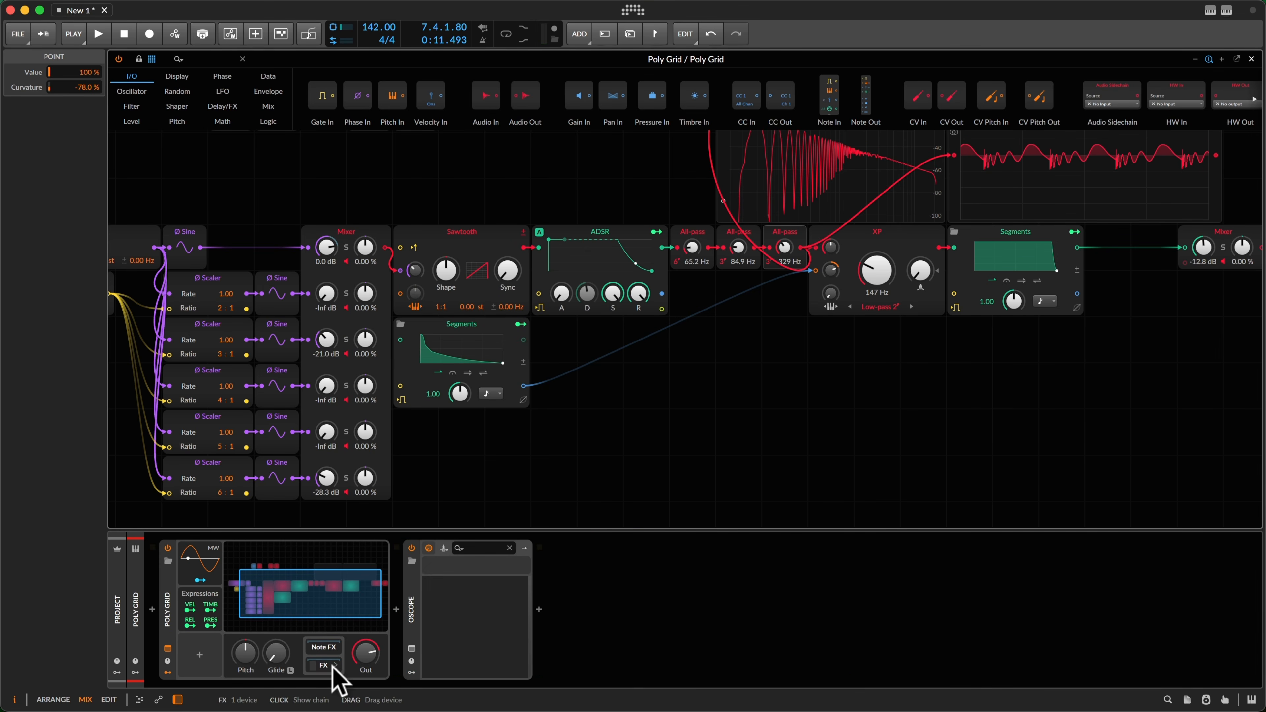
click(335, 668)
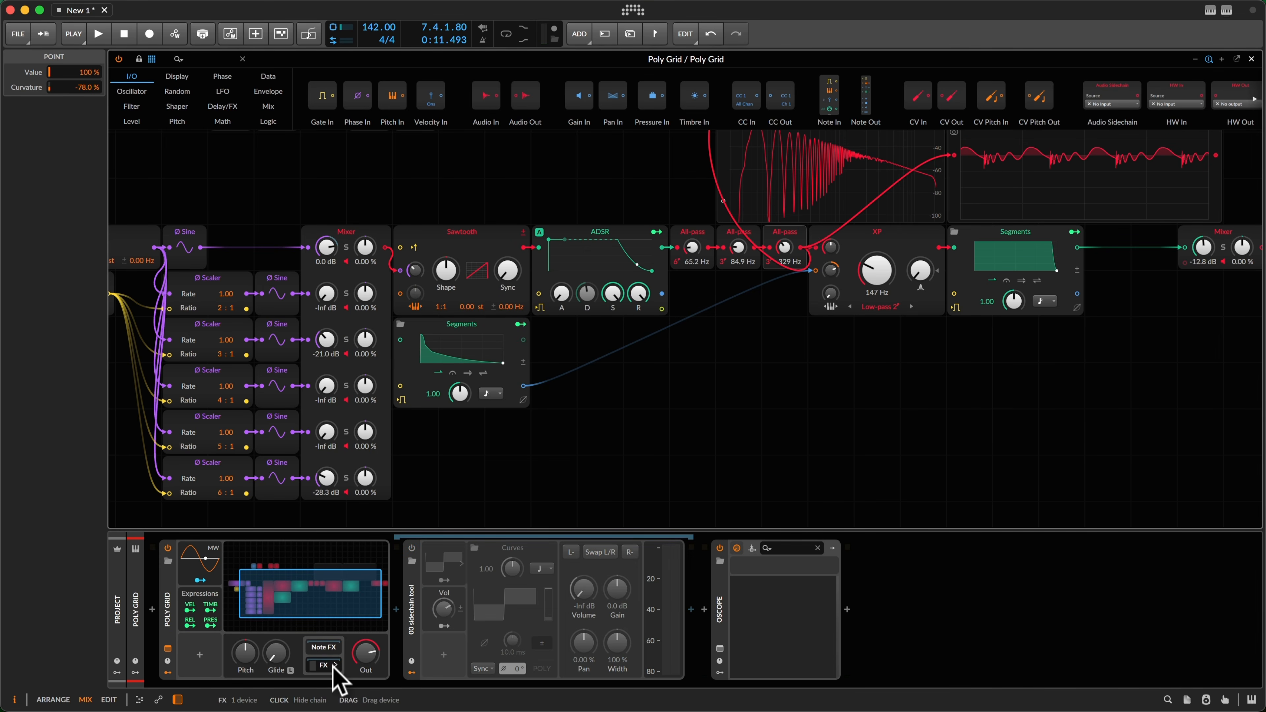
click(396, 611)
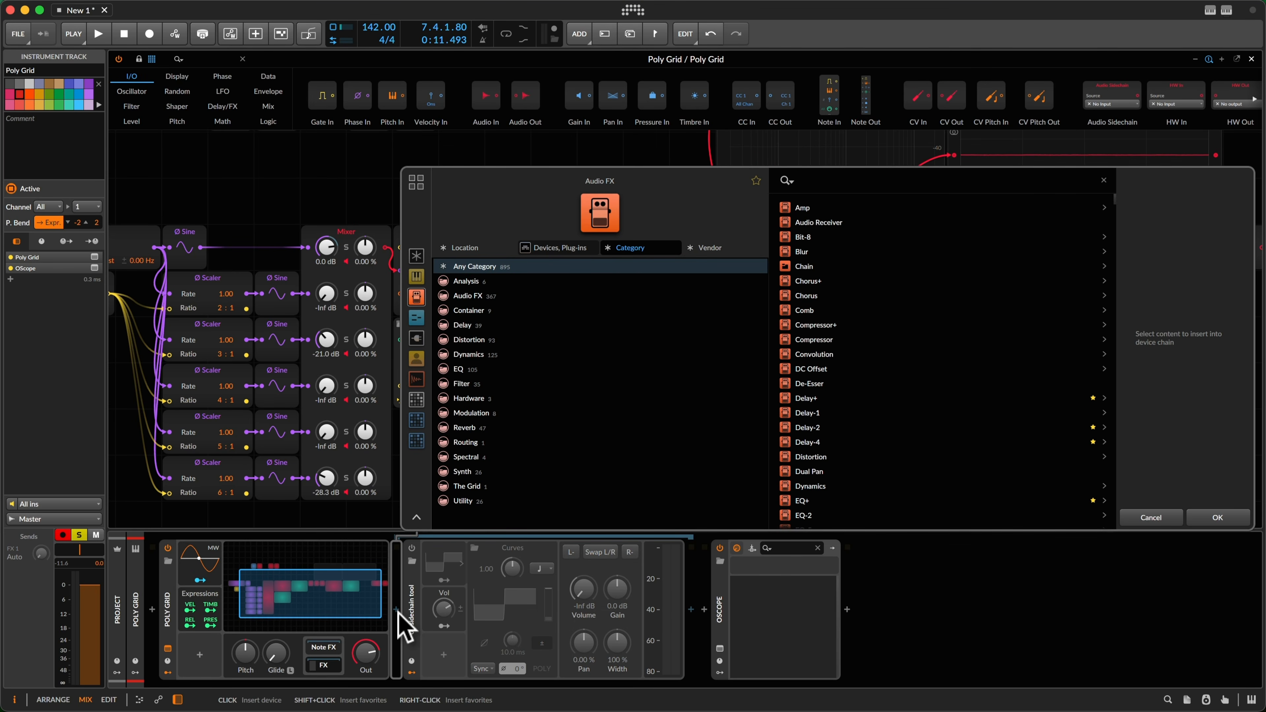
text(eq)
key(Down)
key(Return)
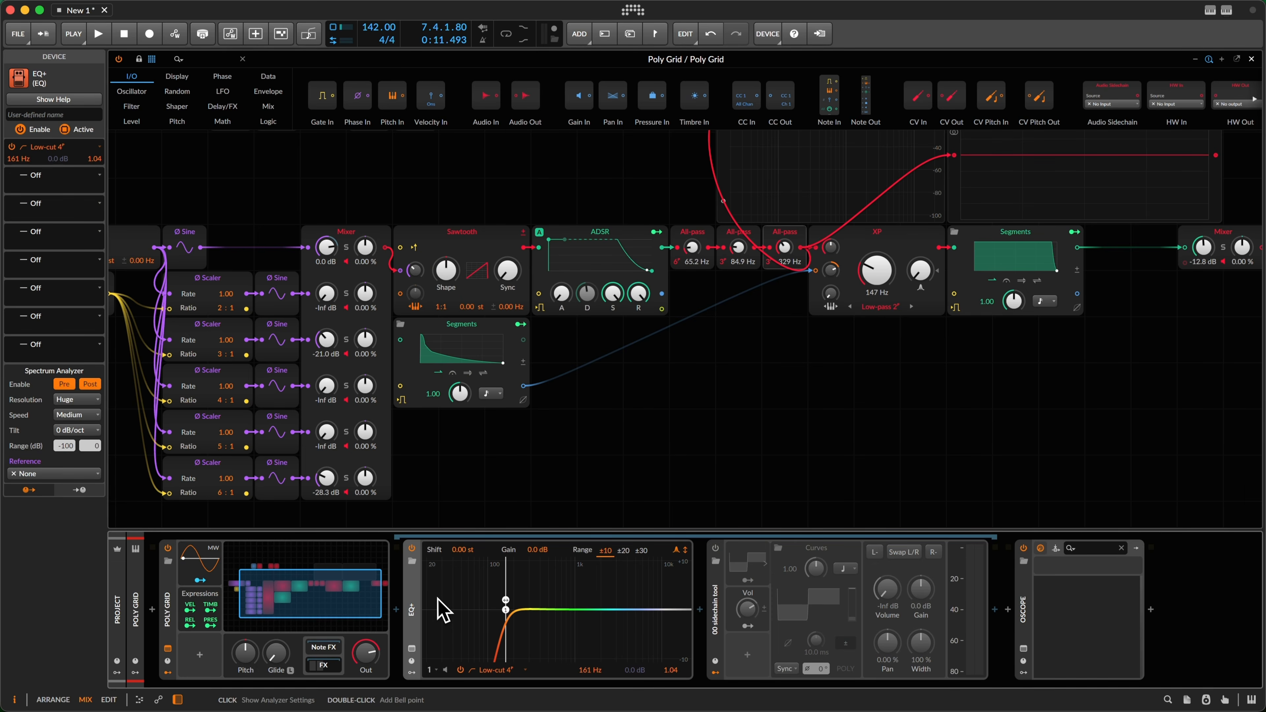
Step: Replace the EQ+ low-cut with bell bands at 89.1 Hz +0.5 dB, 345 Hz -3.5 dB, and 5.02 kHz +1.8 dB
double_click(504, 609)
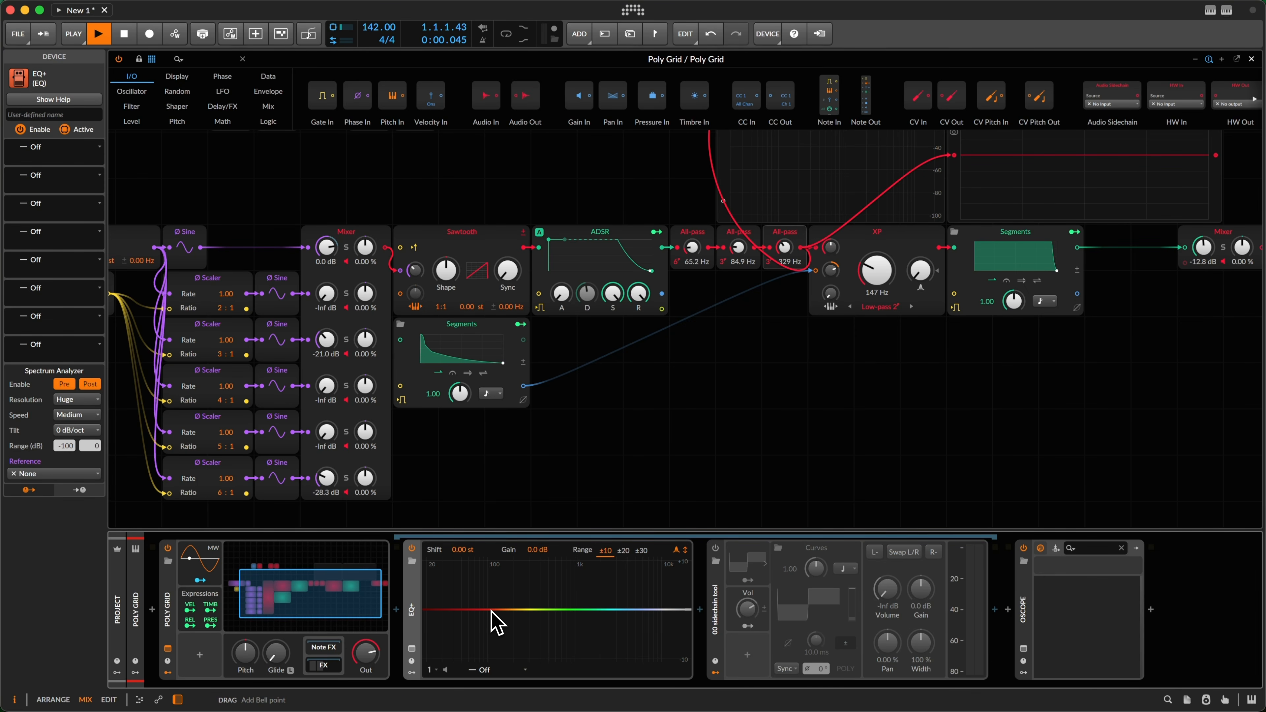
drag(481, 609, 530, 632)
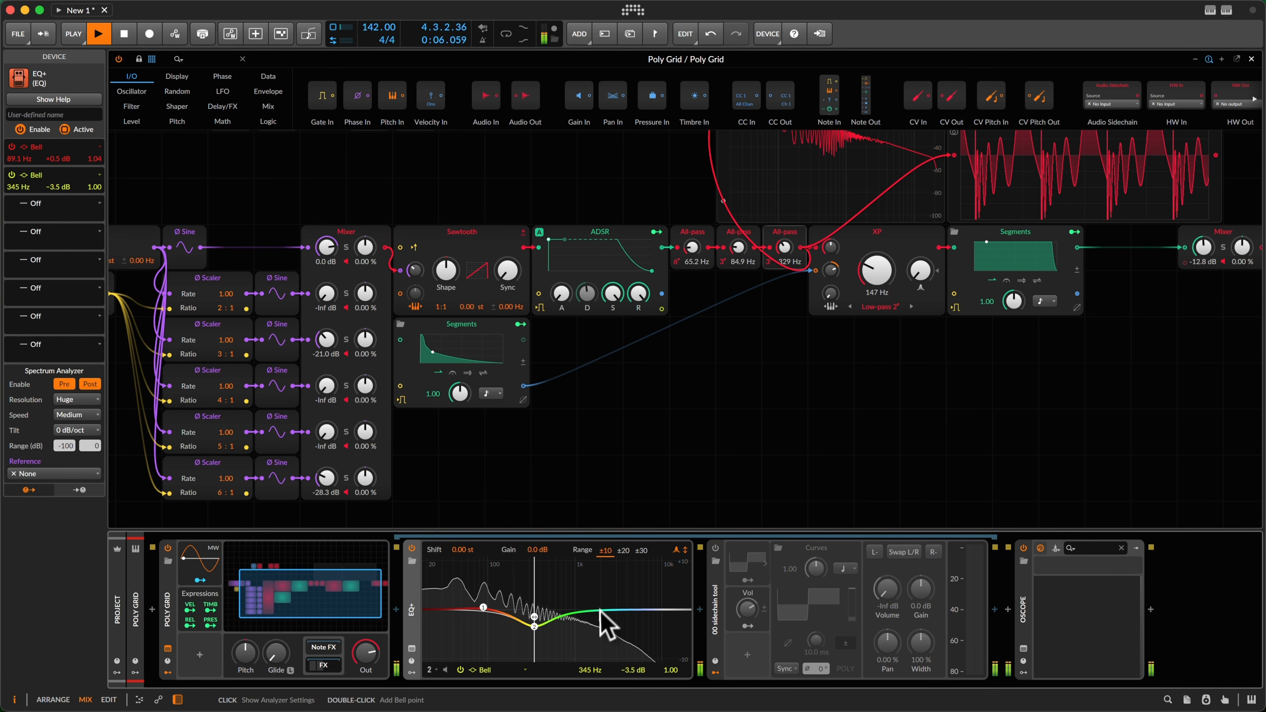
double_click(629, 602)
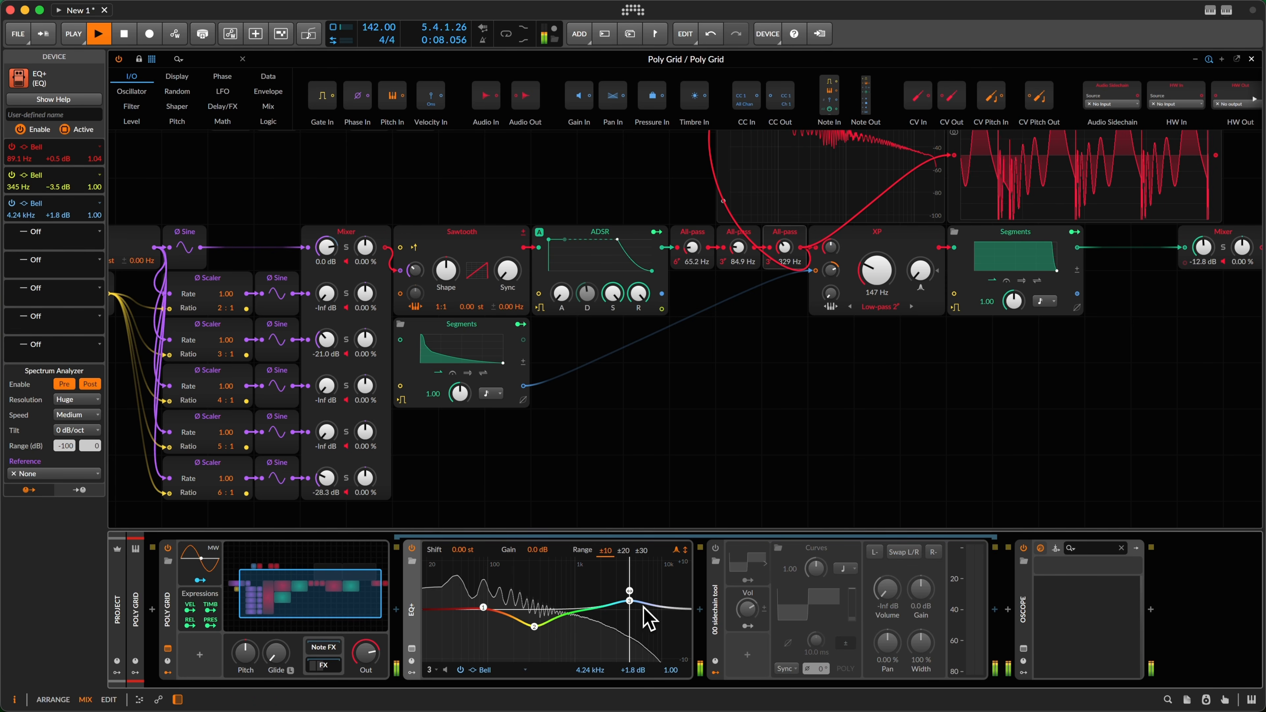
drag(634, 604, 636, 602)
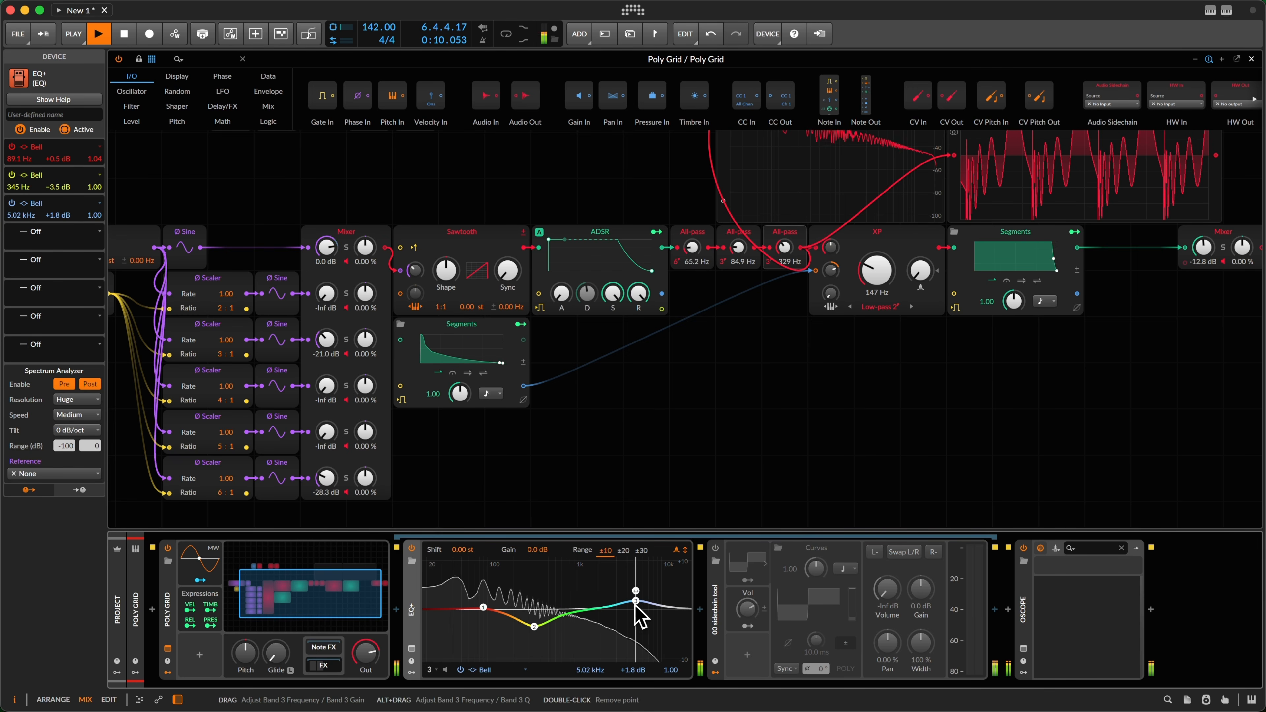
Step: Unsolo the bass track, set EQ+ band 2 to 365 Hz and -2.5 dB, and stop playback
key(alt+s)
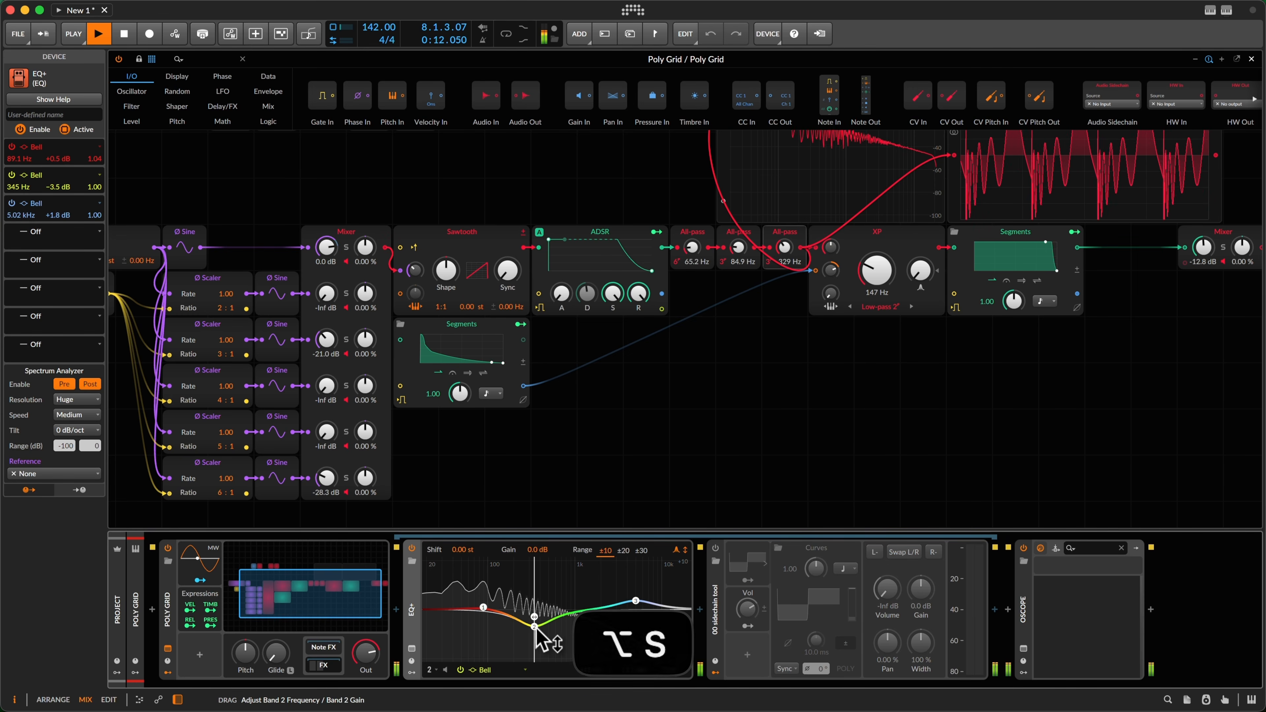
drag(535, 627, 537, 622)
key(space)
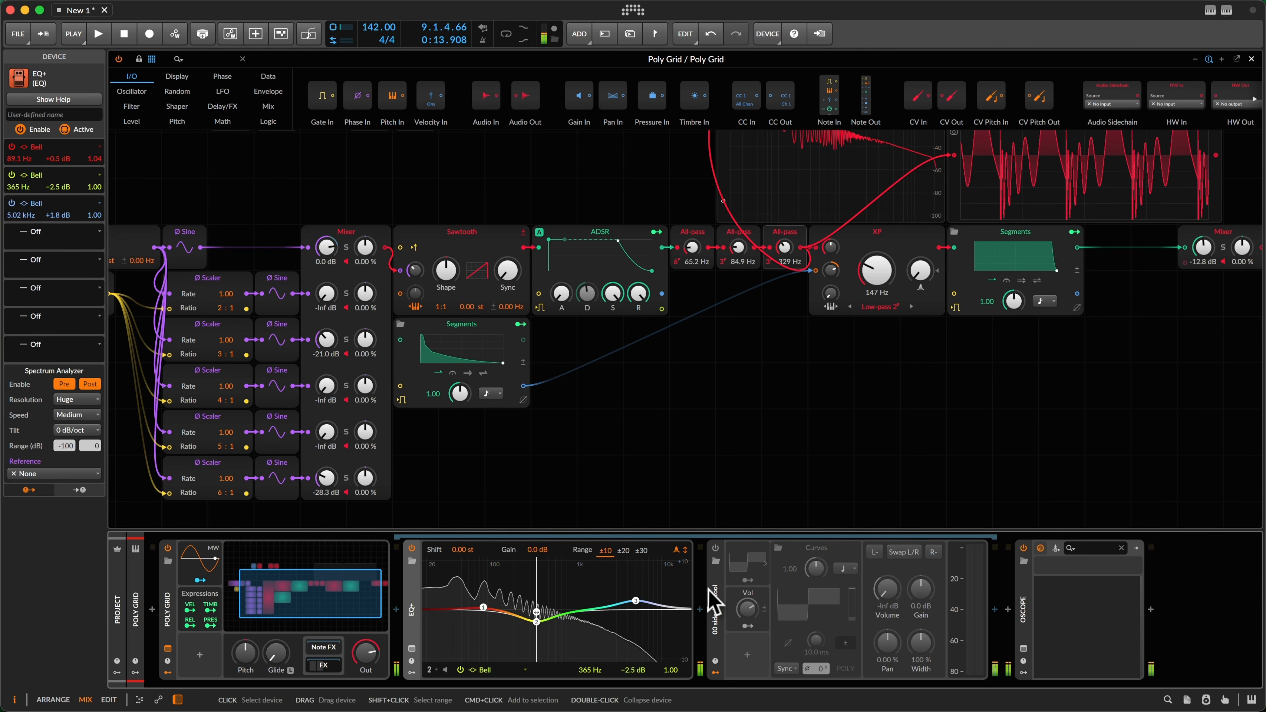
Step: Switch the sidechain tool back on, inspect its volume curve, and close the curve editor
click(715, 596)
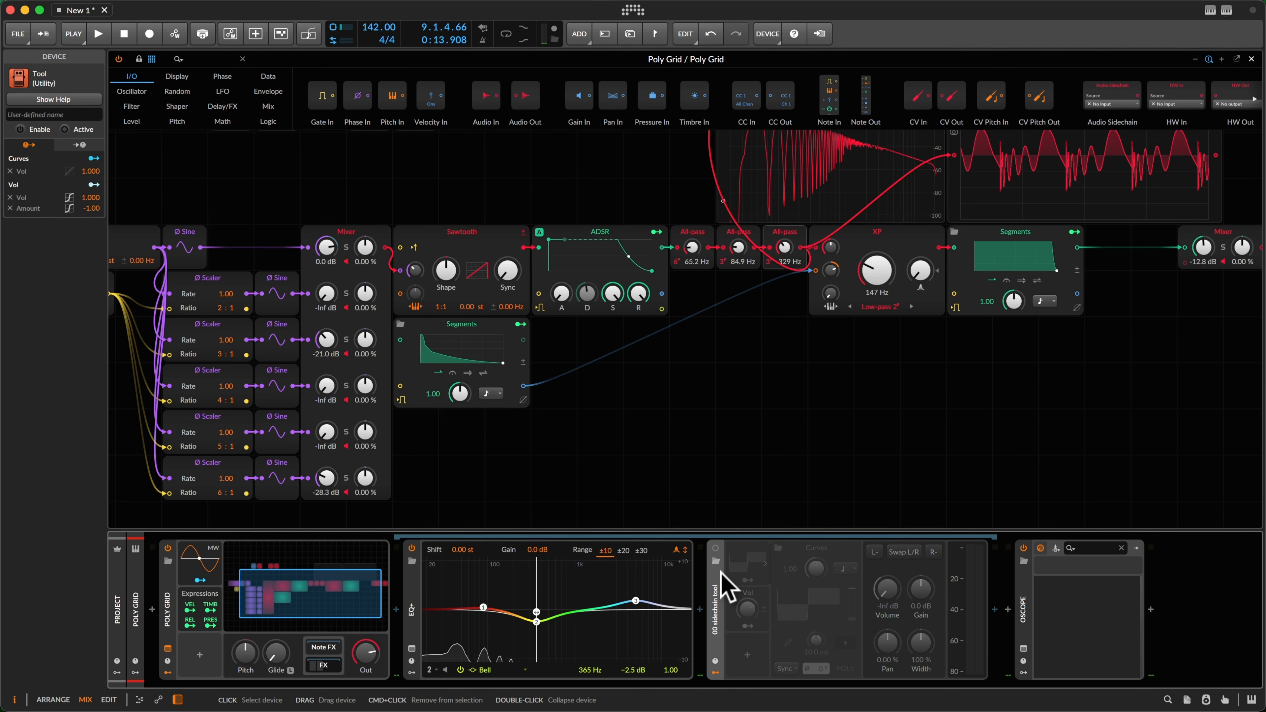
key(alt+a)
click(716, 548)
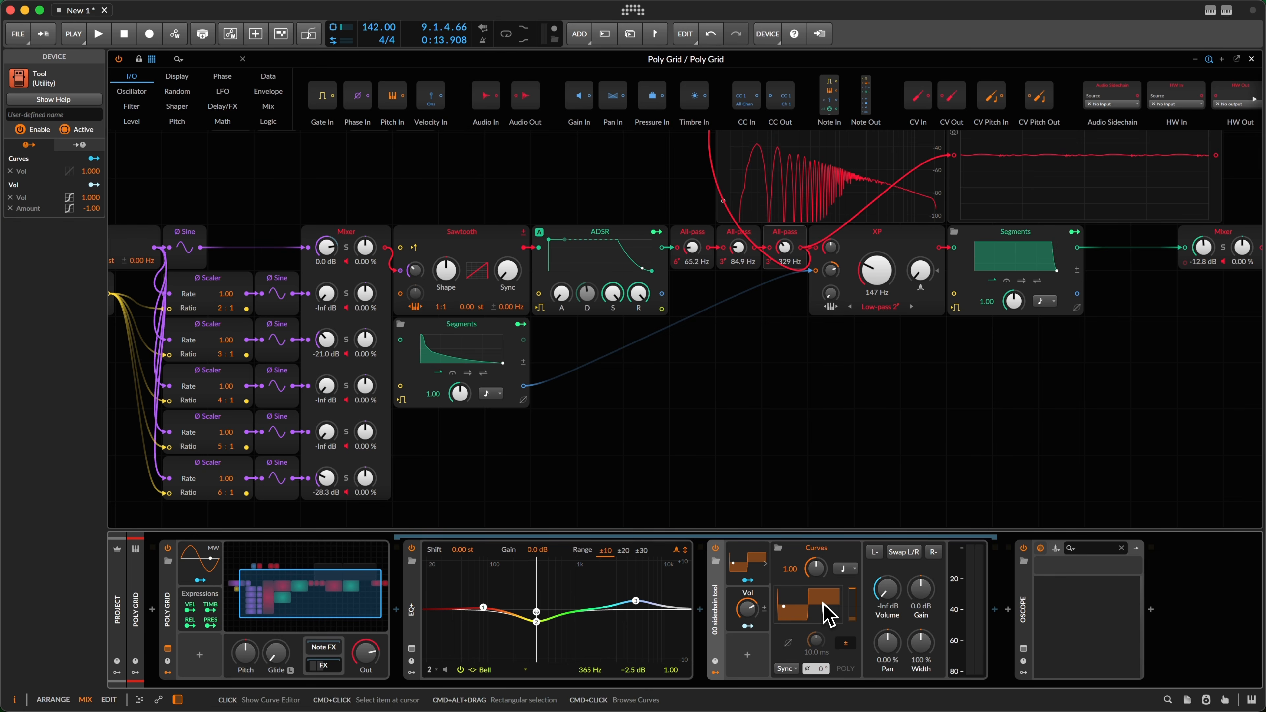
click(793, 608)
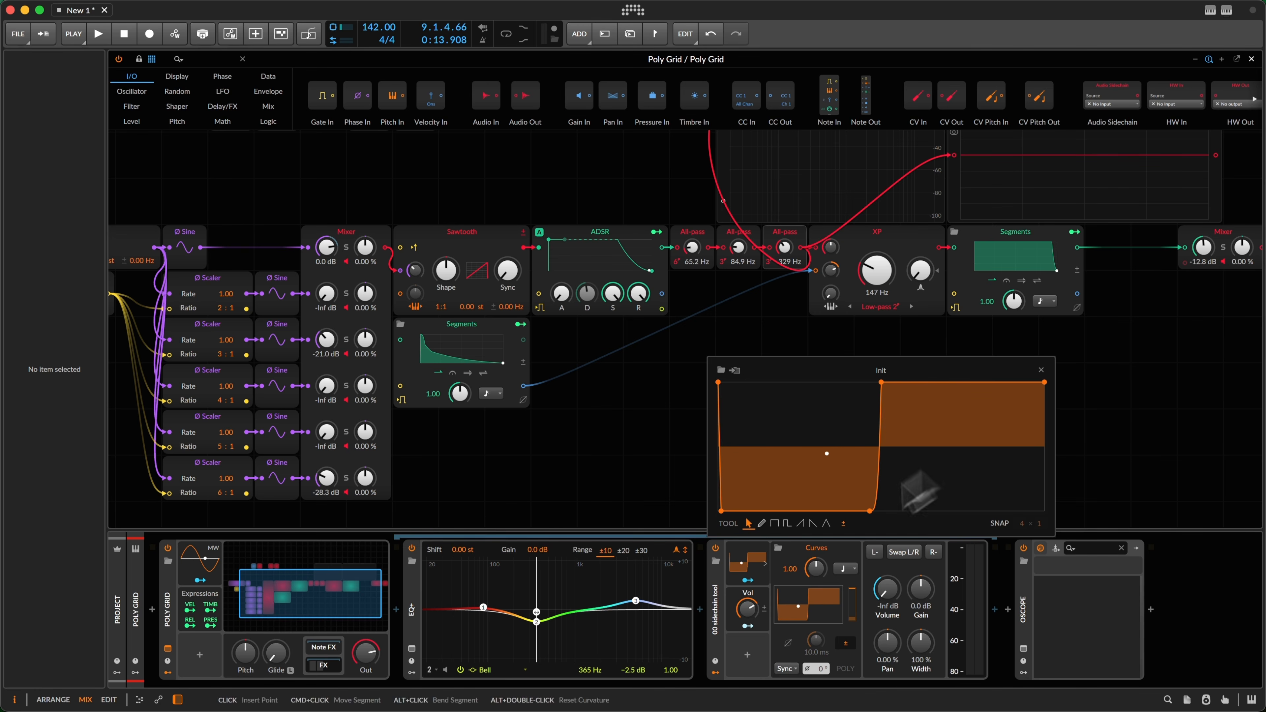
key(alt+s)
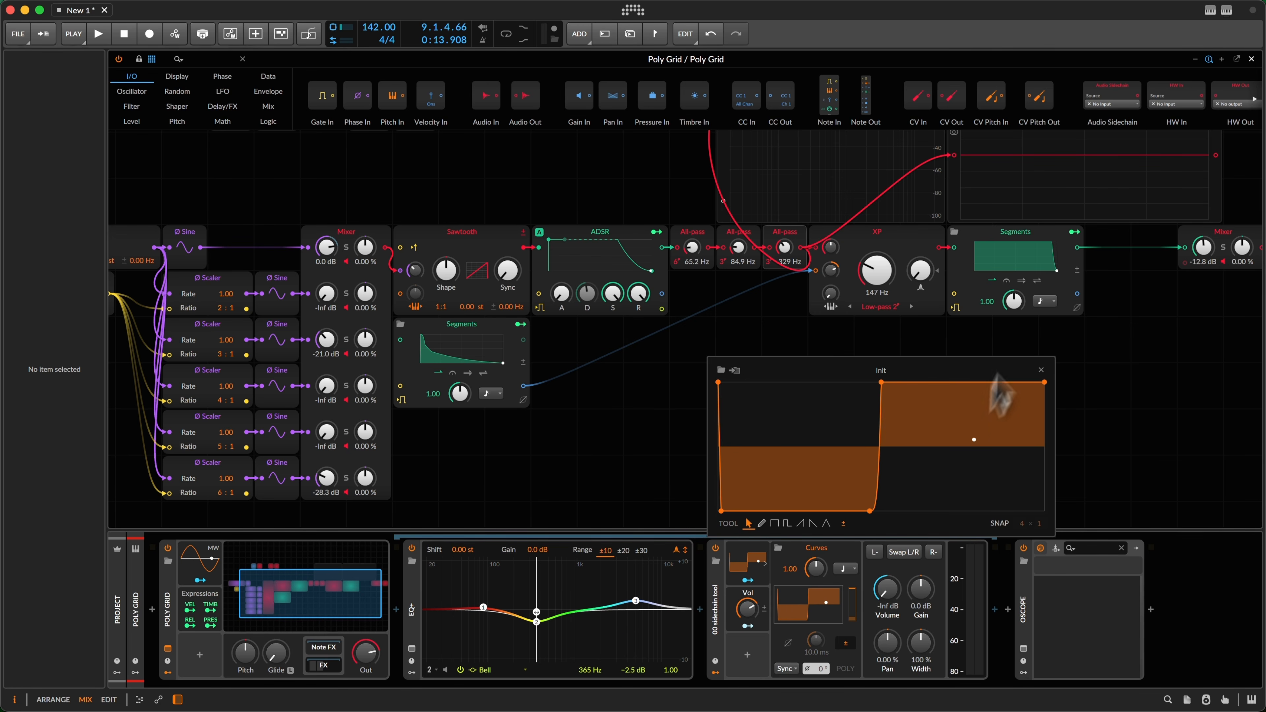
click(1040, 370)
Step: Play the pattern, examine the decay tail of the filter envelope's curve, stop playback, and close the curve editor
key(space)
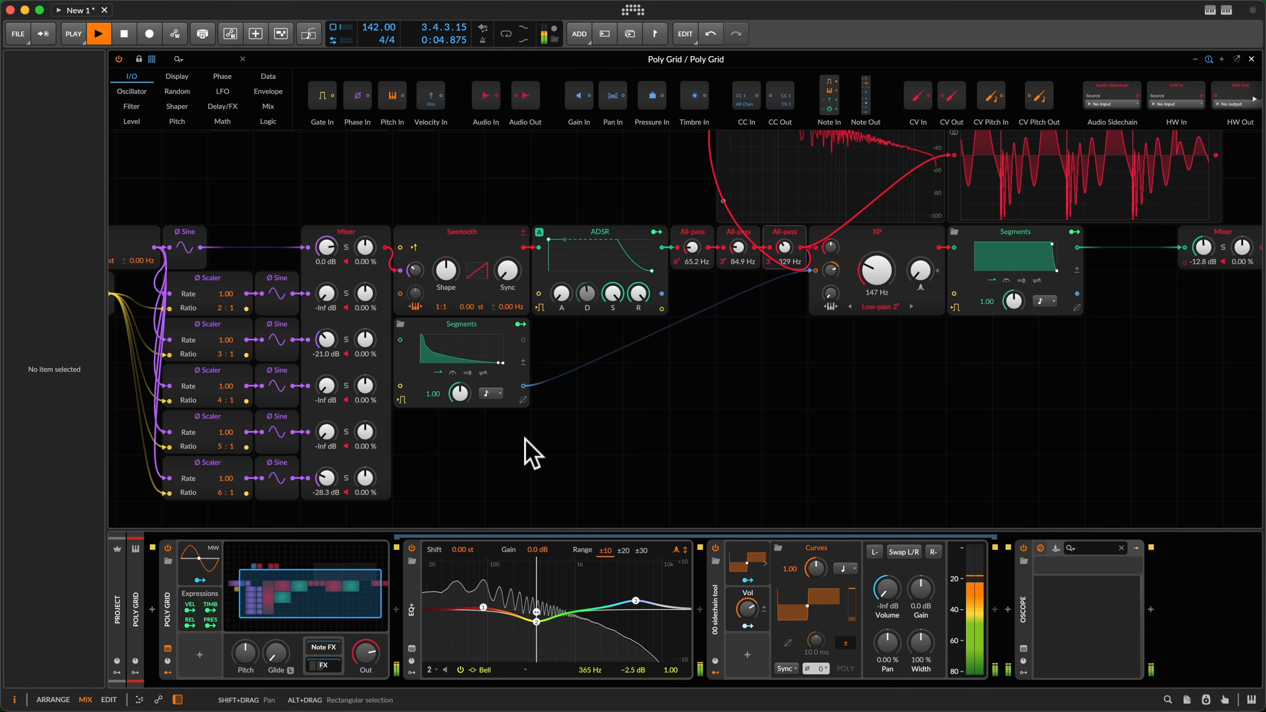
click(475, 356)
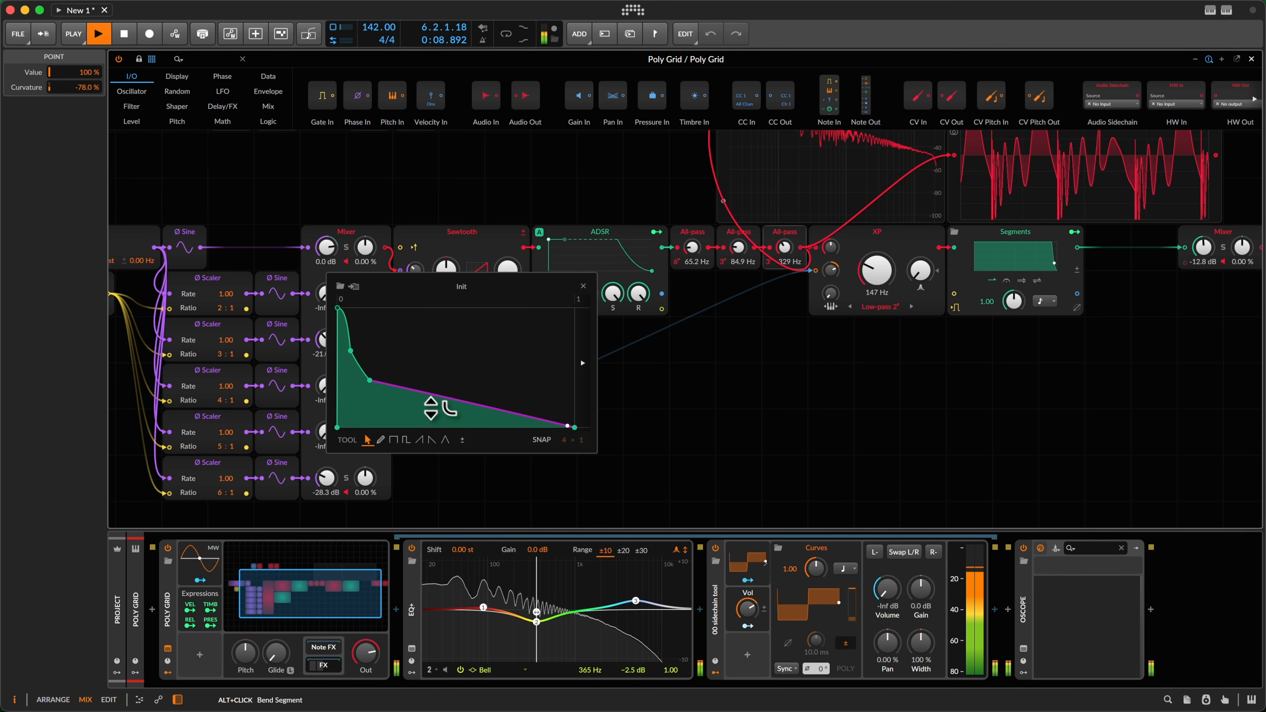
mouse_move(430, 406)
mouse_down()
mouse_move(431, 419)
mouse_move(430, 392)
mouse_up()
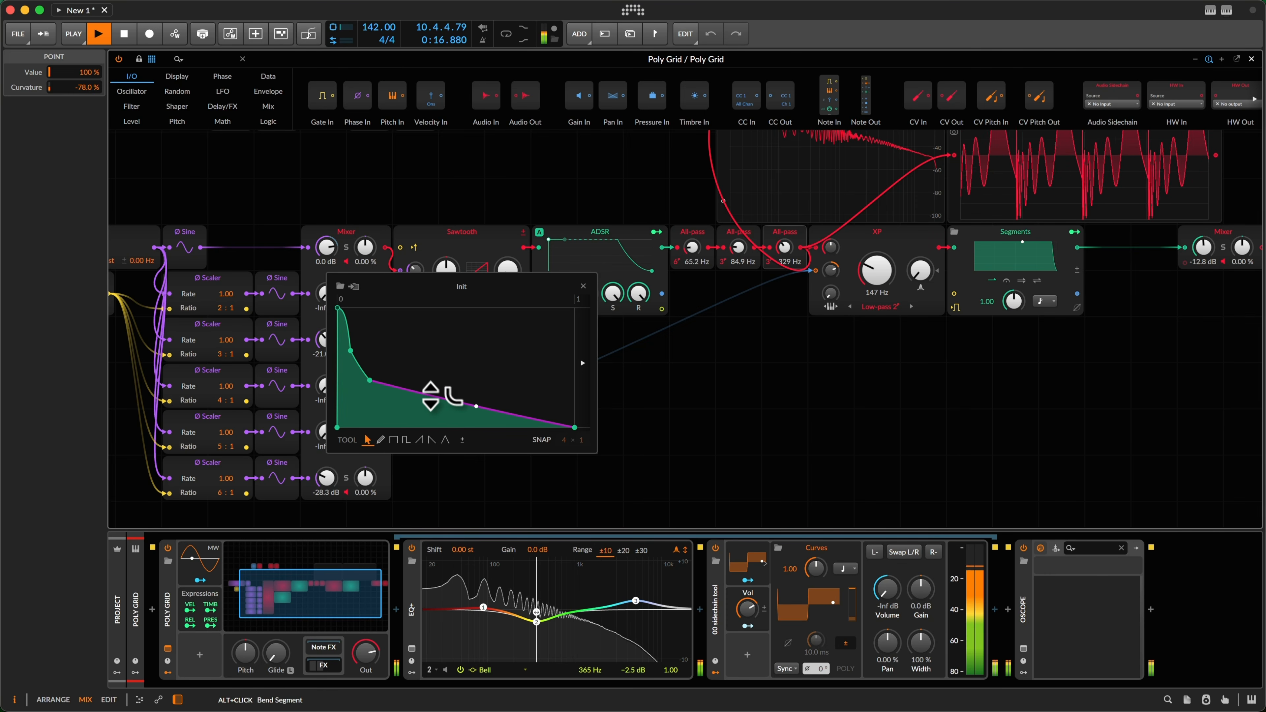
click(878, 388)
key(space)
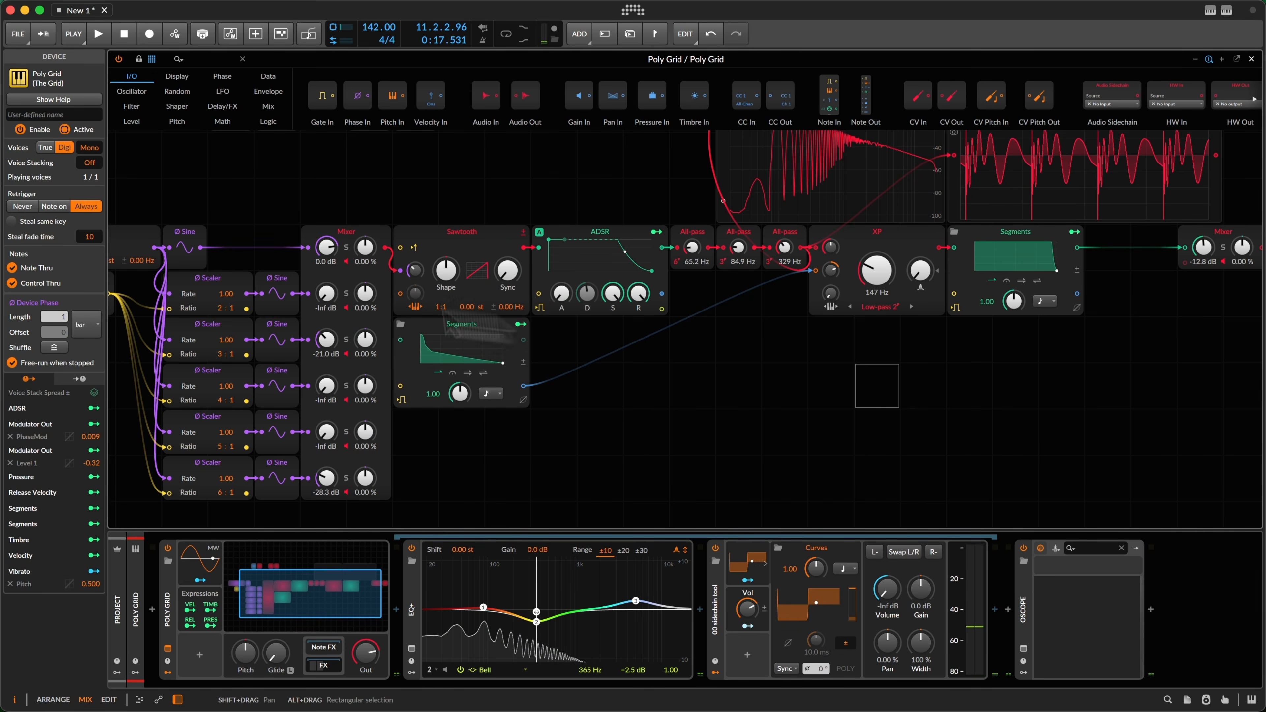
click(430, 335)
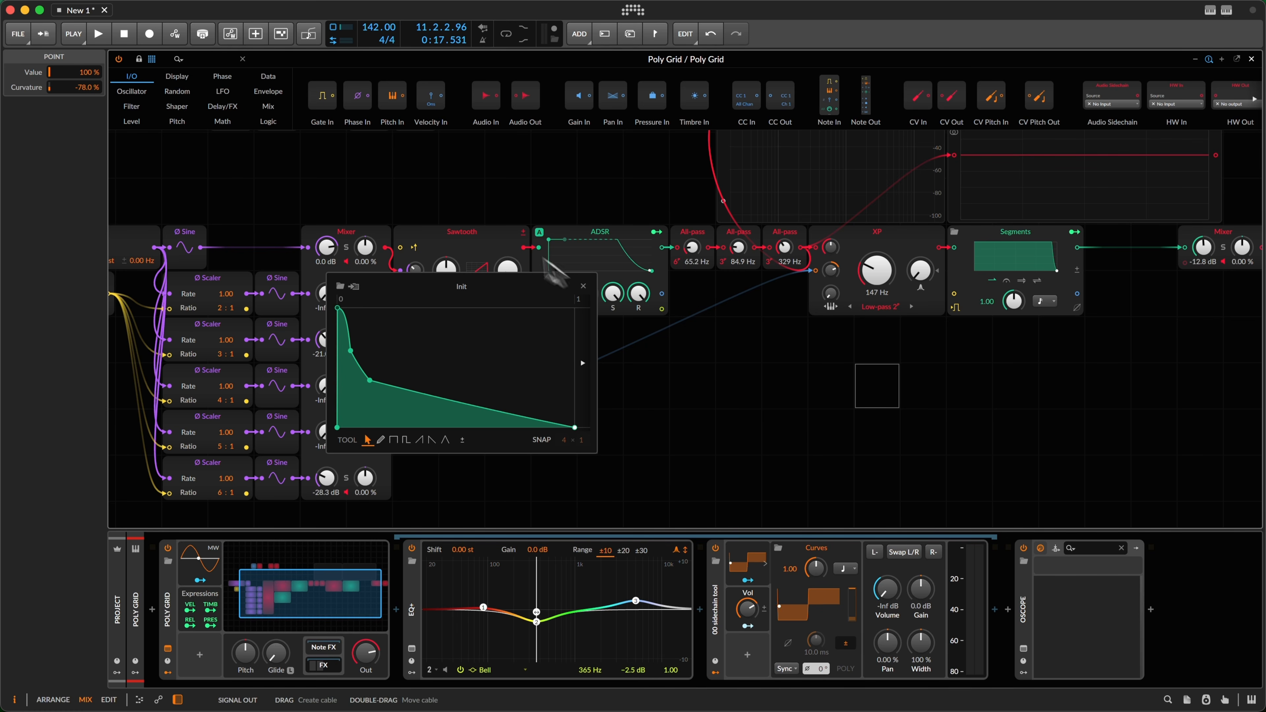
click(582, 286)
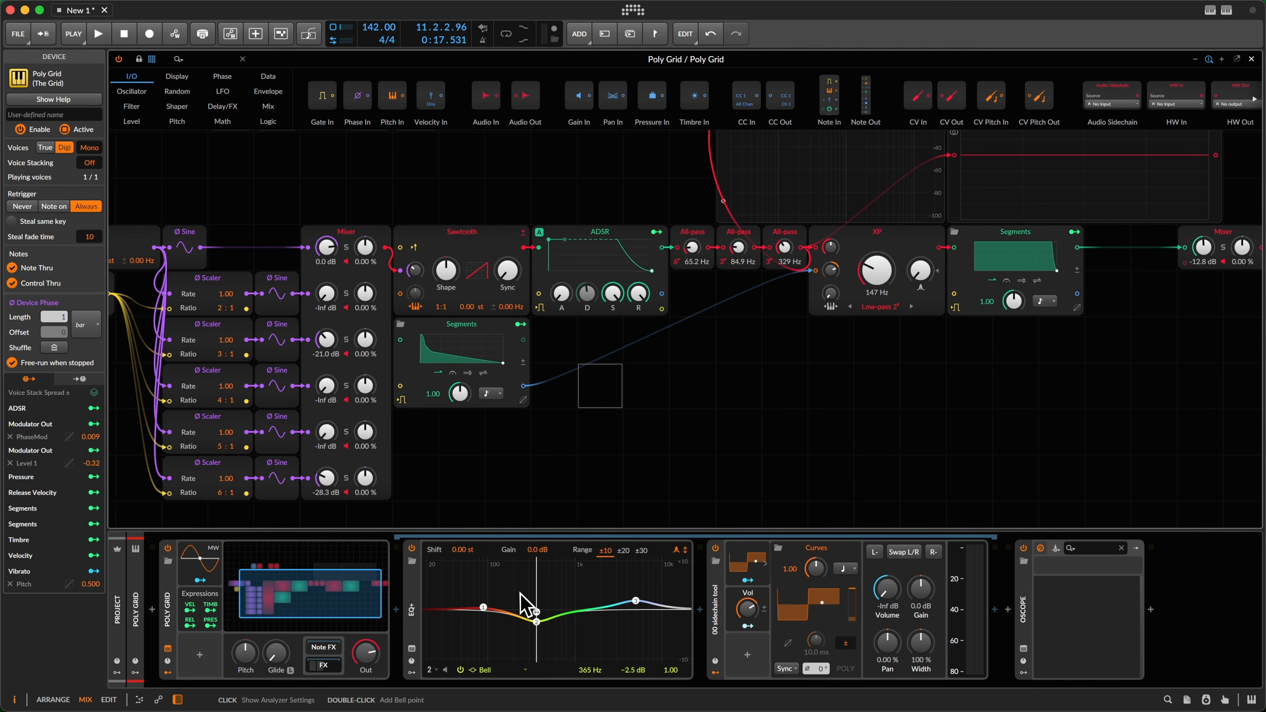
Step: Leave the Poly Grid patch view for the mixer and briefly audition the kick and bass together
click(560, 511)
key(Escape)
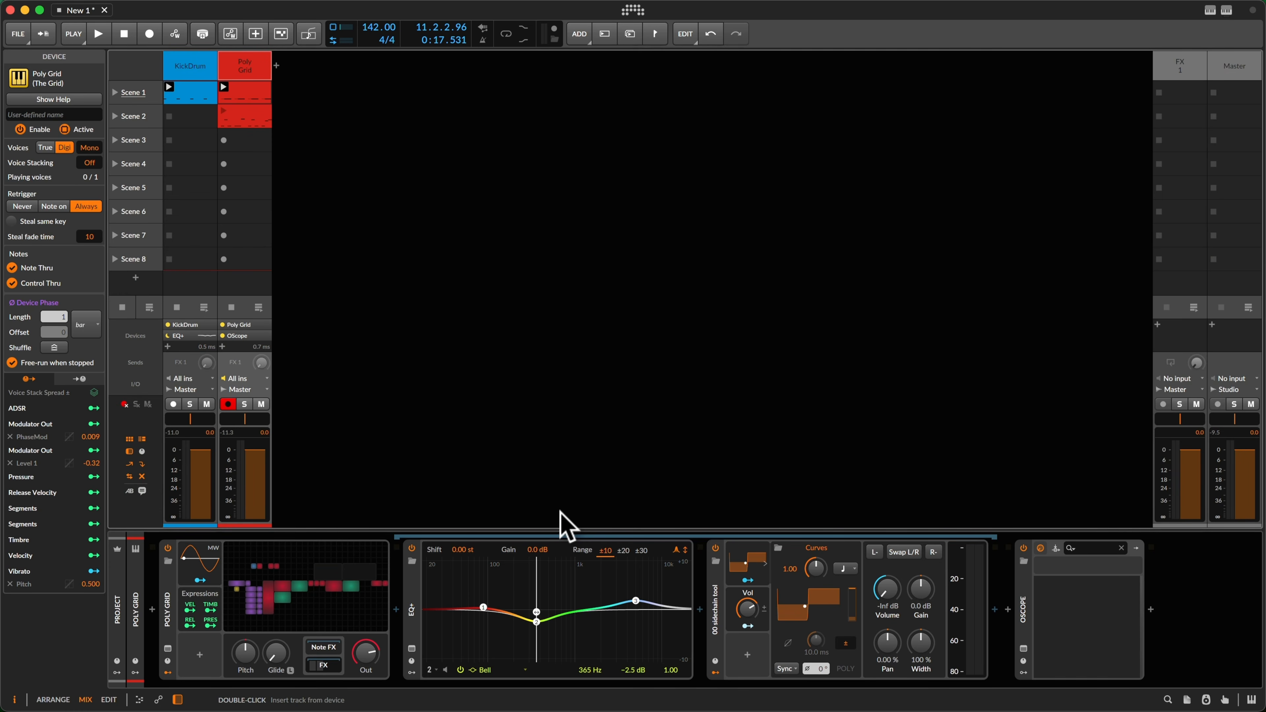
key(space)
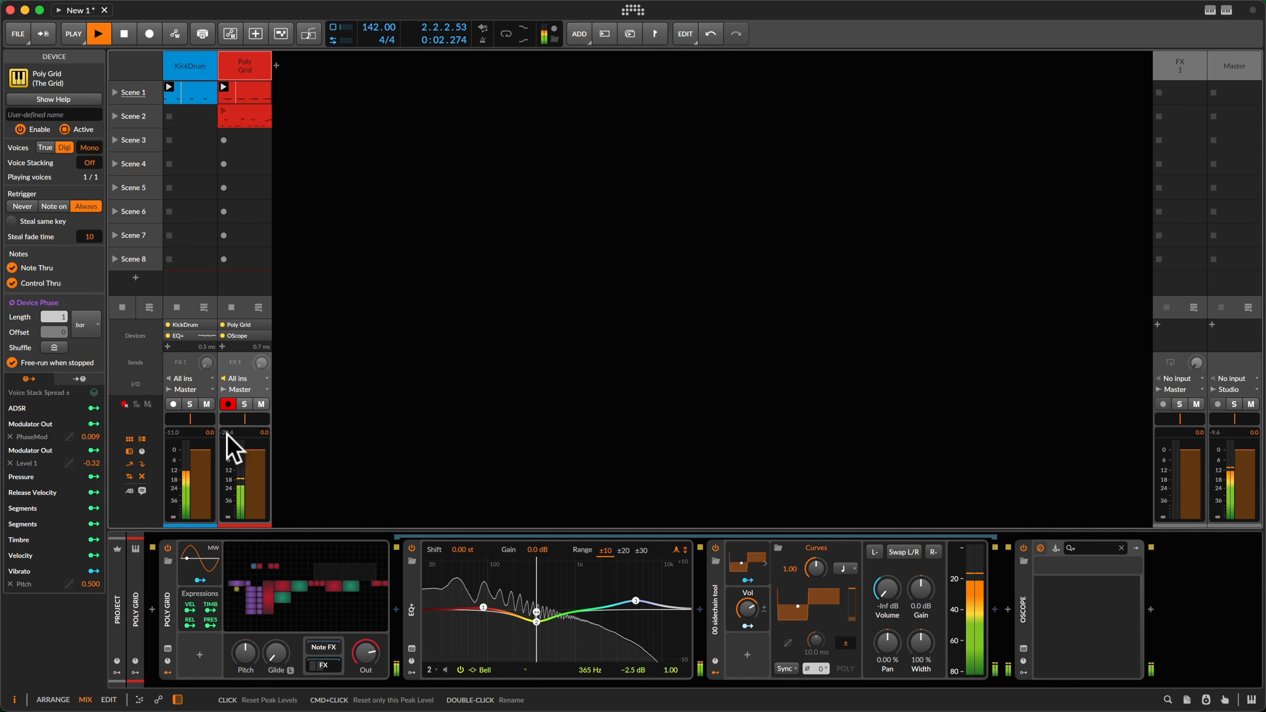
key(space)
Step: Insert an Over distortion device between the EQ+ and the sidechain tool
click(699, 610)
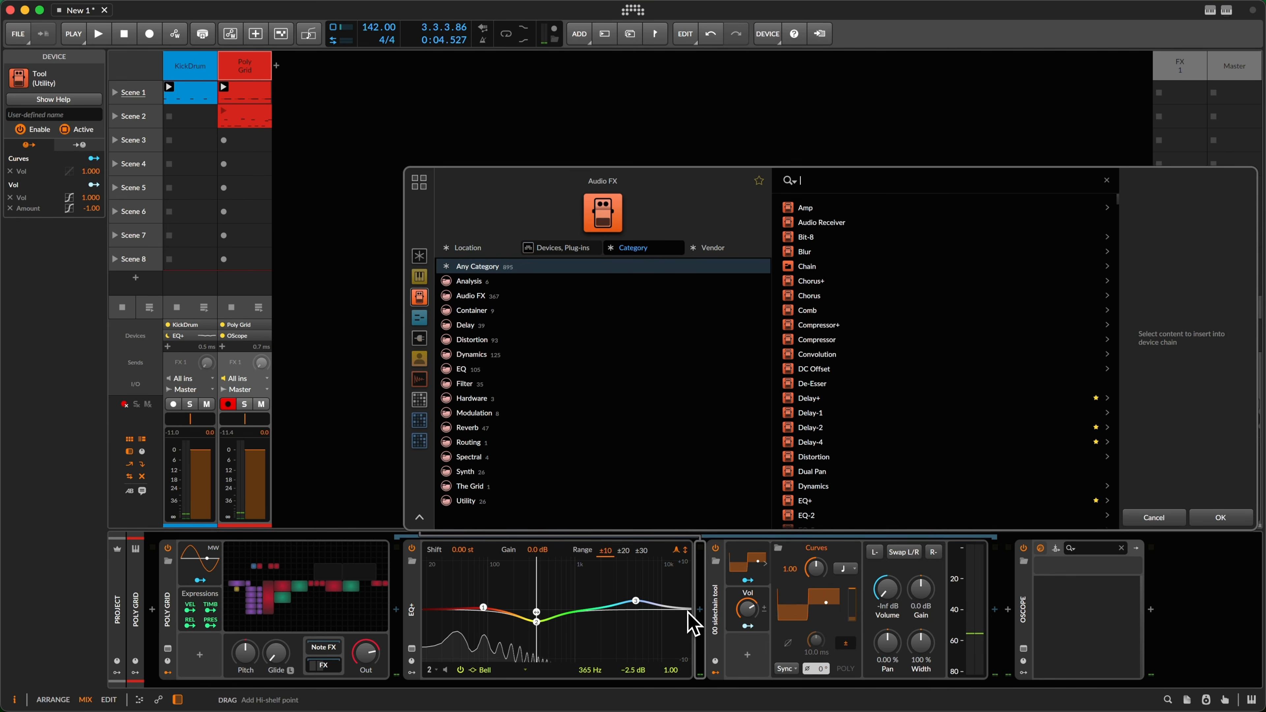
text(over)
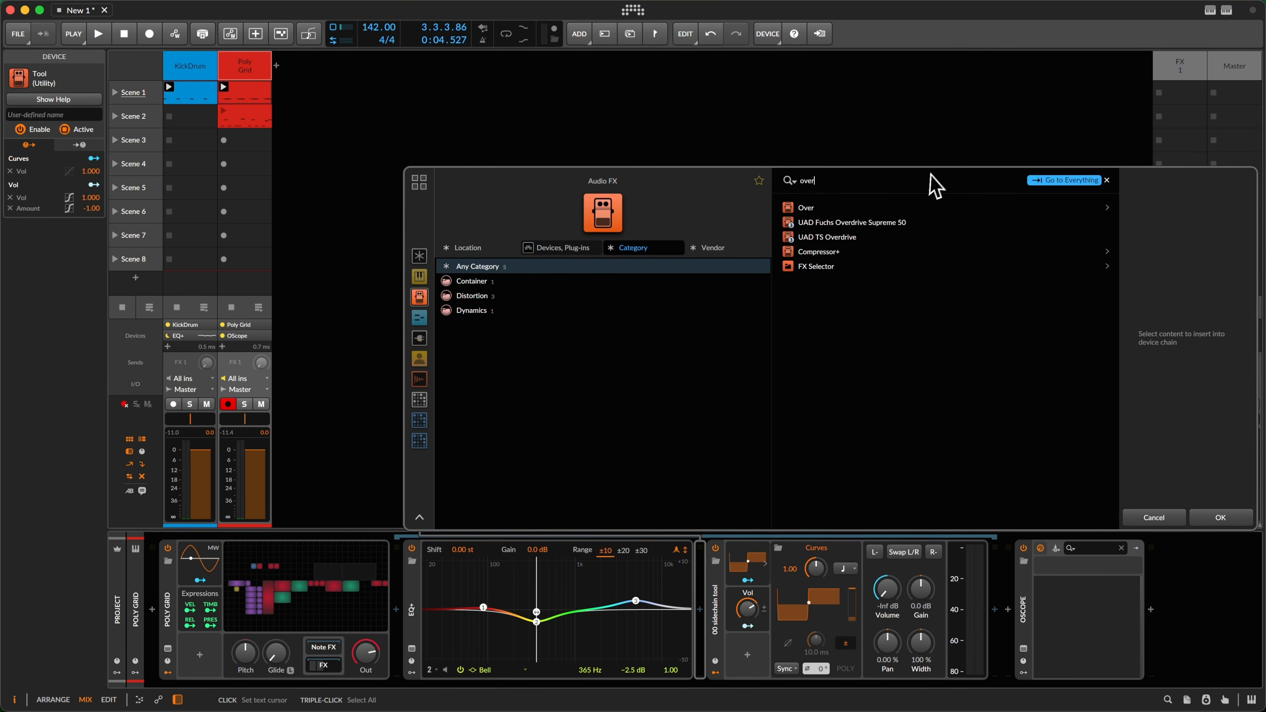
key(Return)
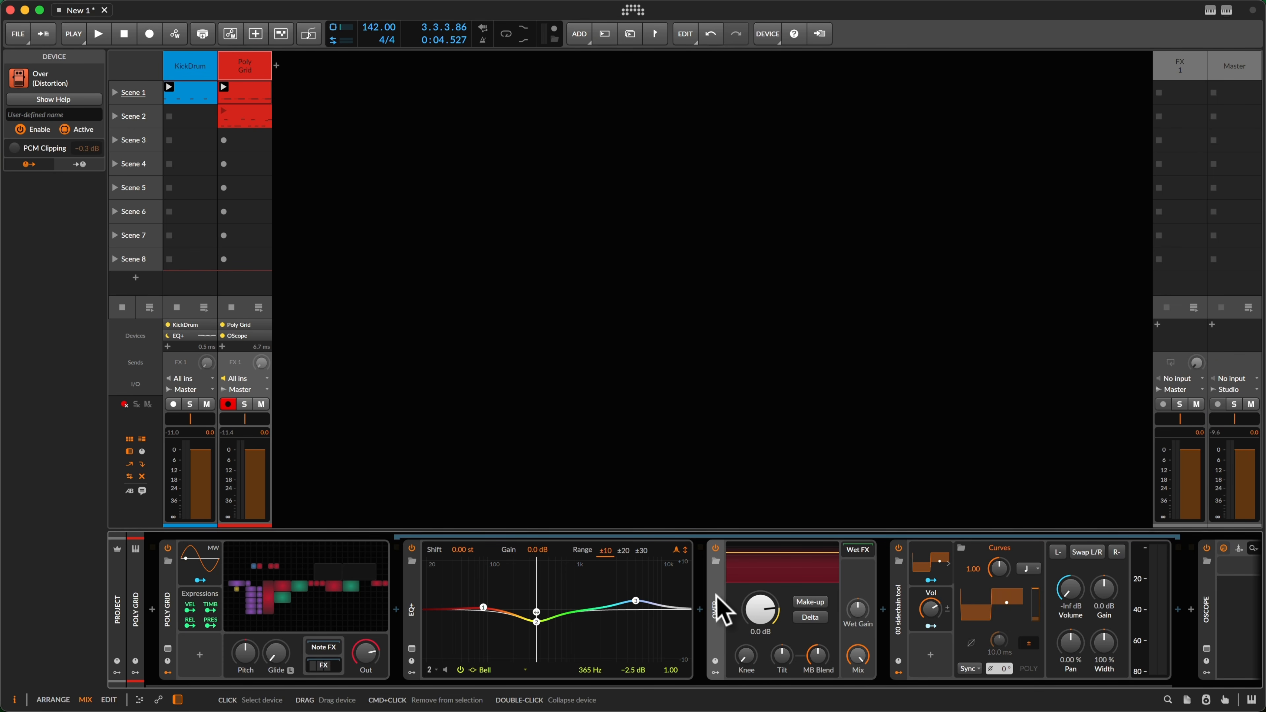
Step: Solo the bass track and set Over's clipping threshold to -11.0 dB while monitoring its Delta signal
click(806, 618)
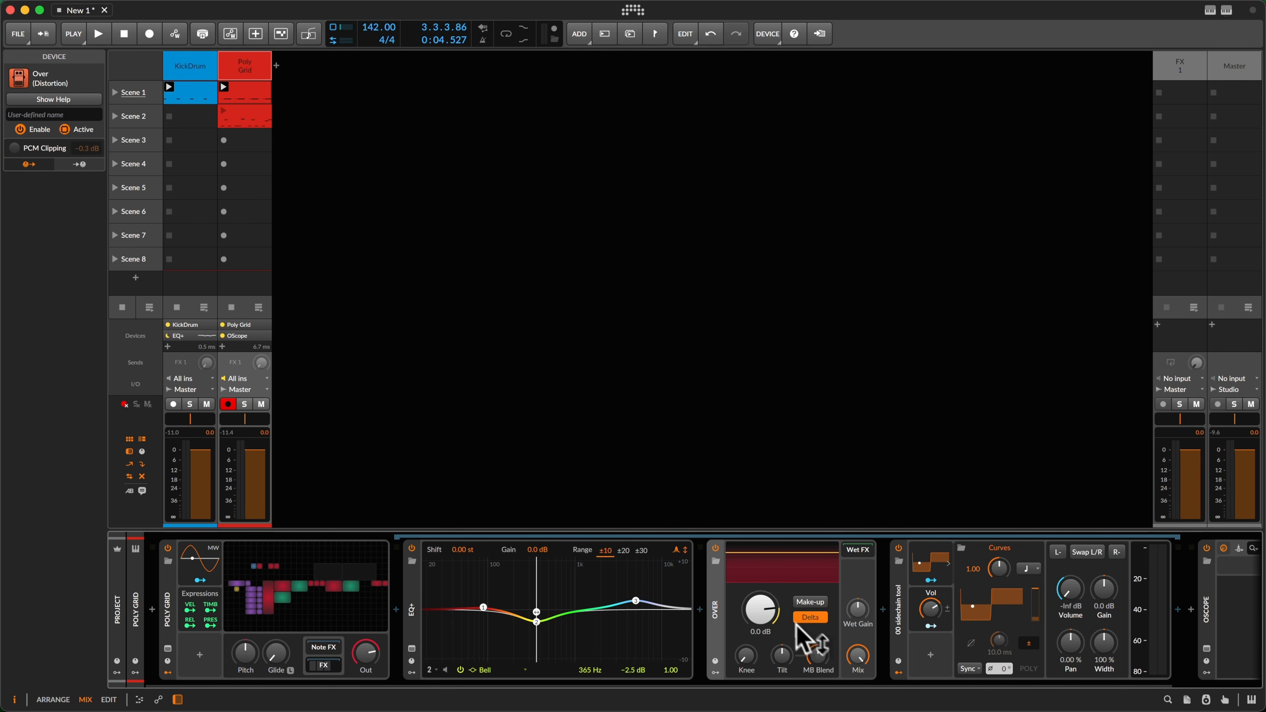
key(alt+s)
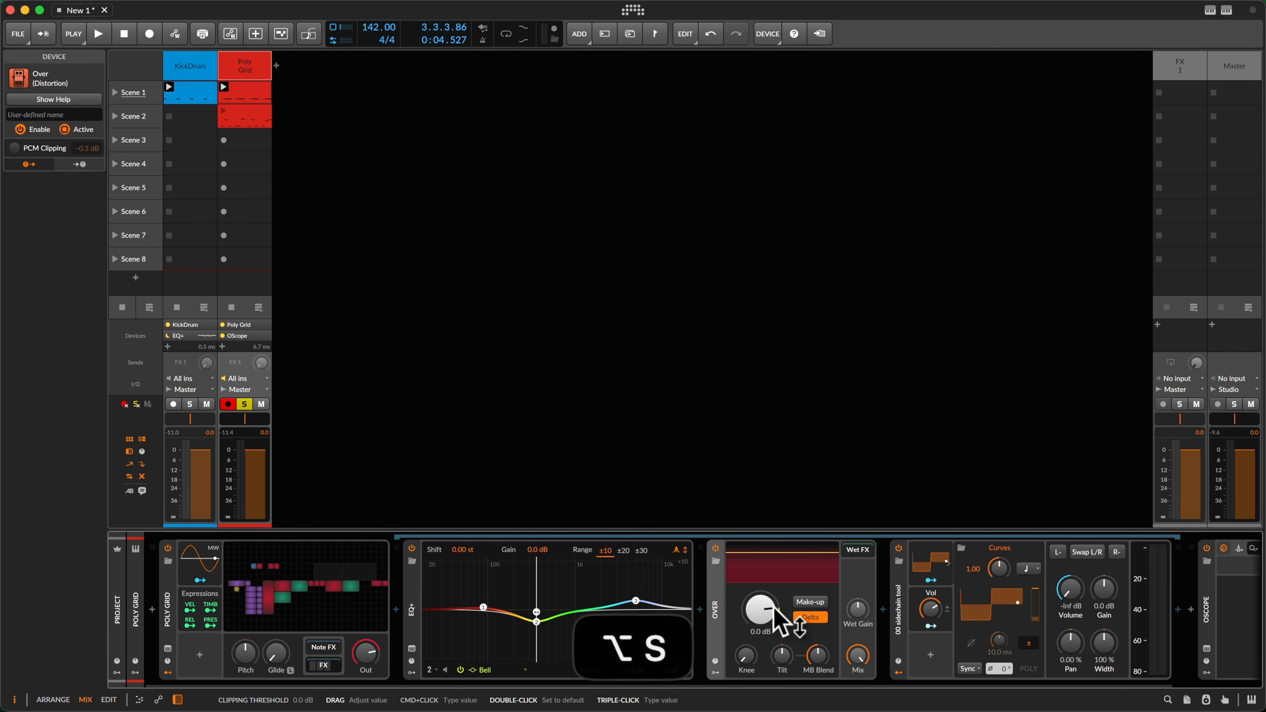
drag(774, 609, 765, 597)
key(space)
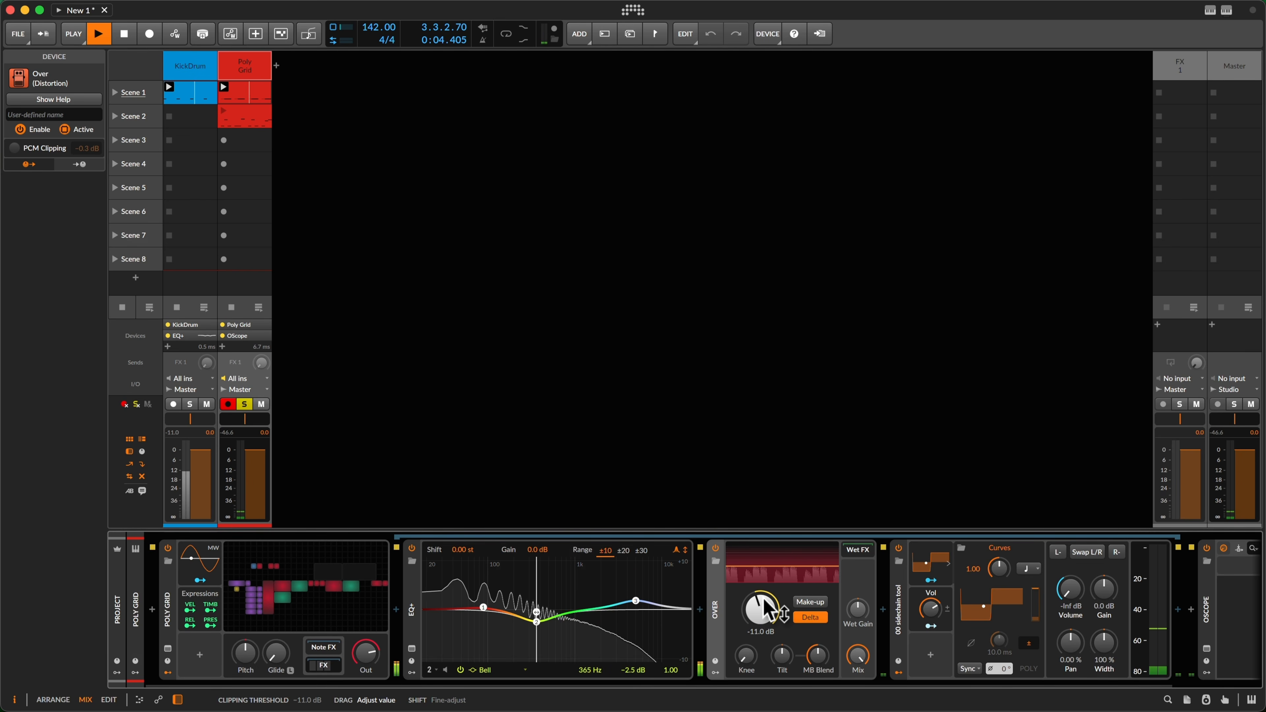
key(space)
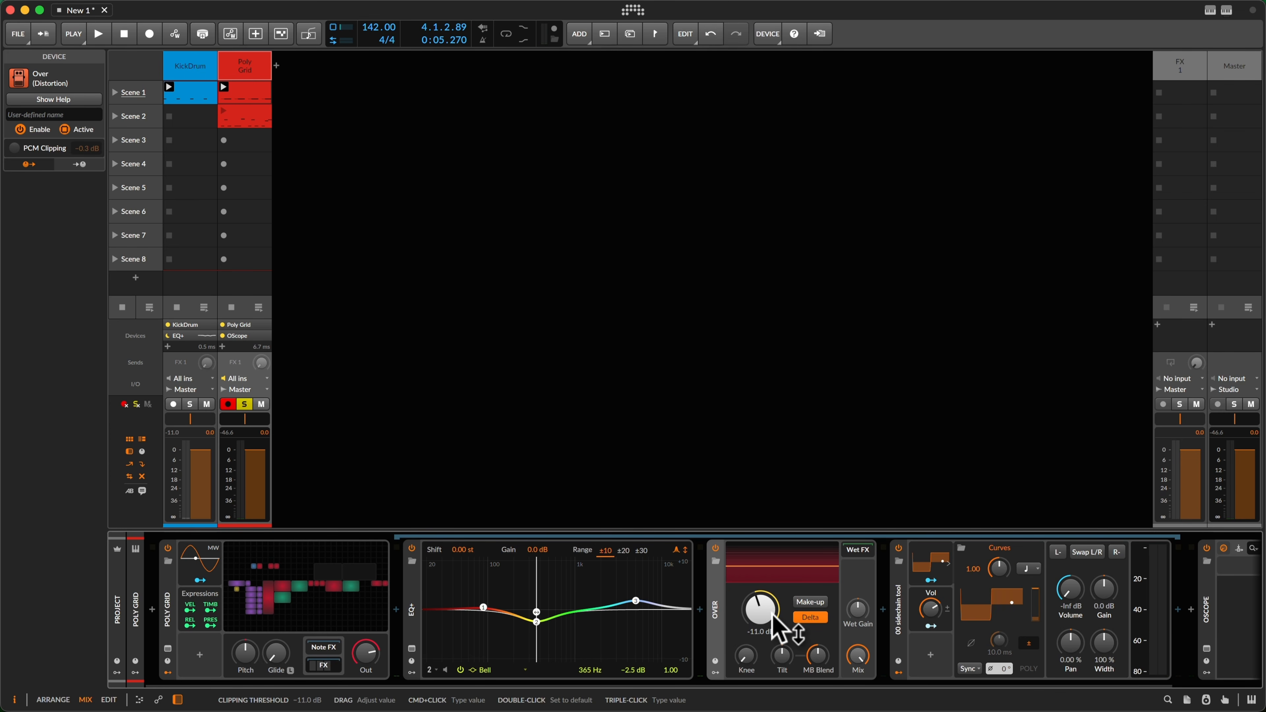
Step: Set Over's Knee to 24.0 %, turn Delta off, and compare the sound with Over bypassed and enabled
key(space)
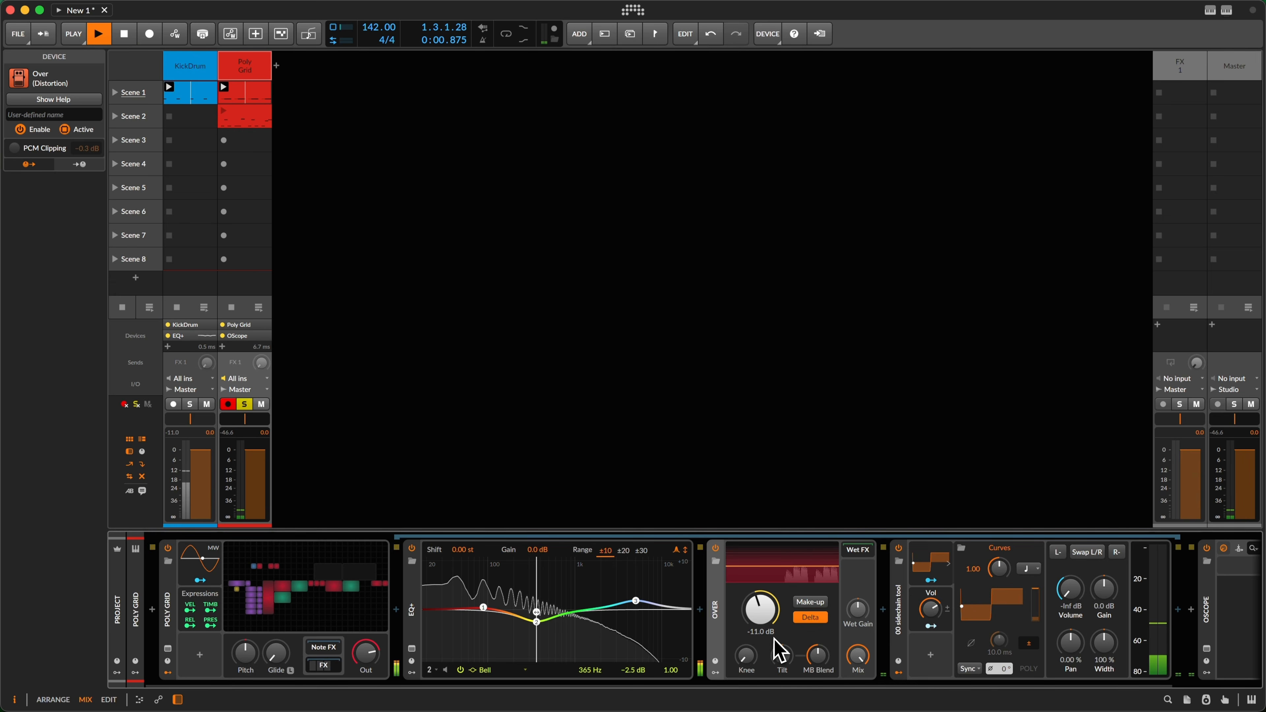
key(space)
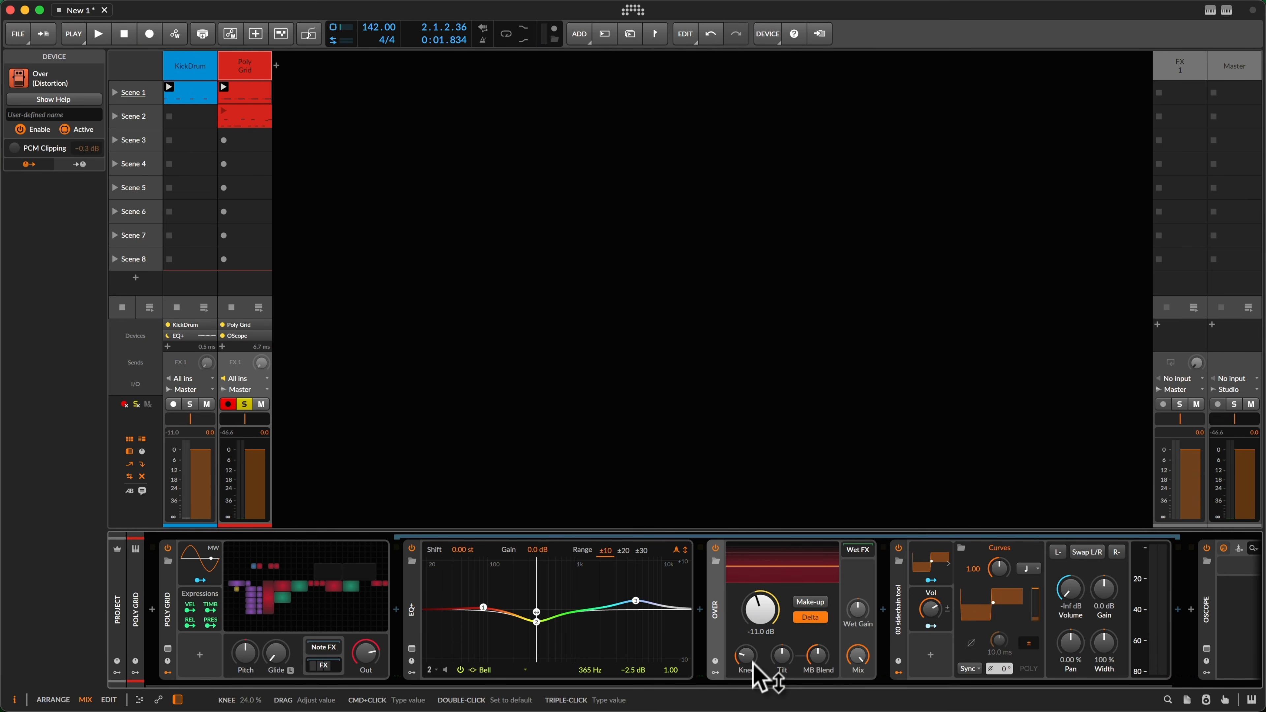
key(space)
mouse_move(758, 670)
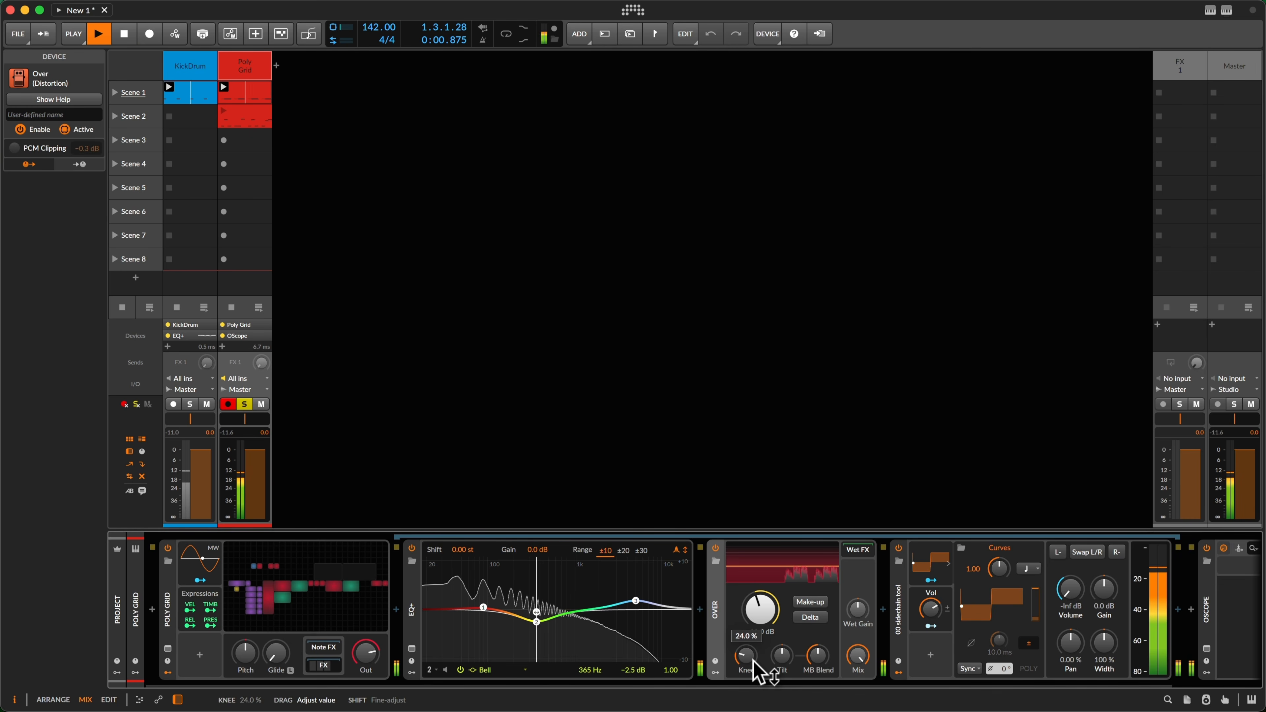
click(716, 548)
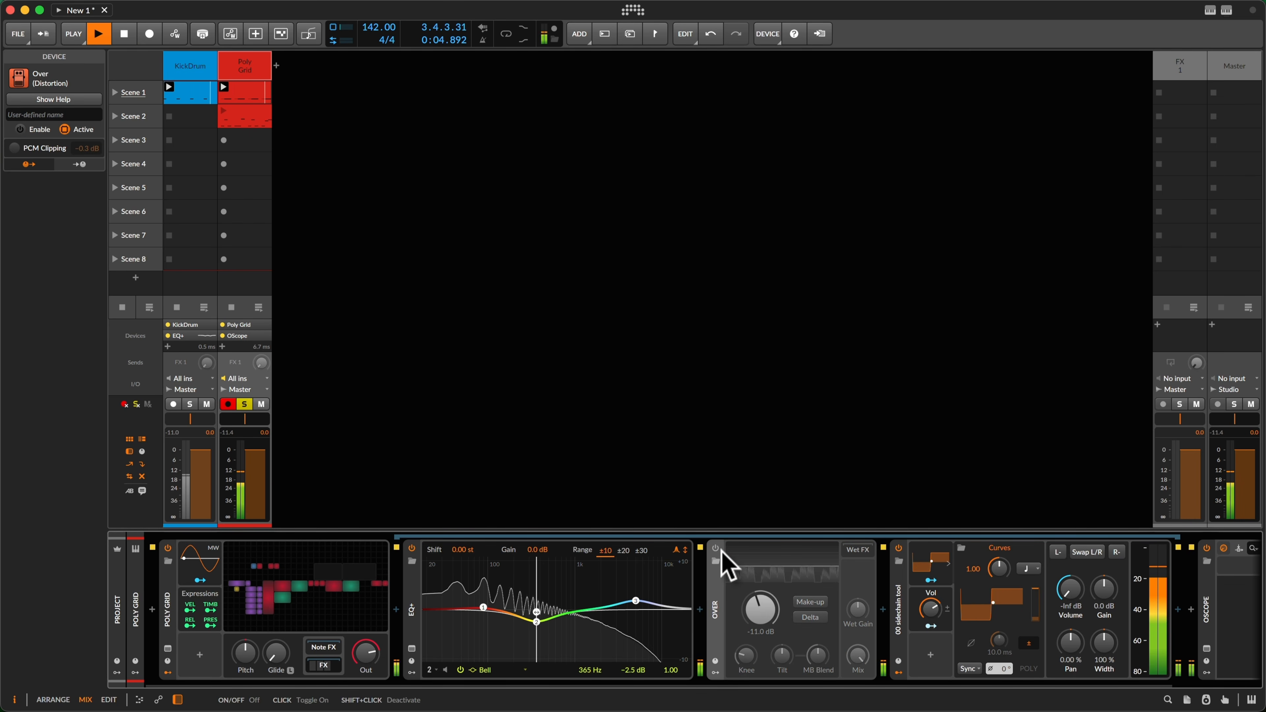
click(715, 548)
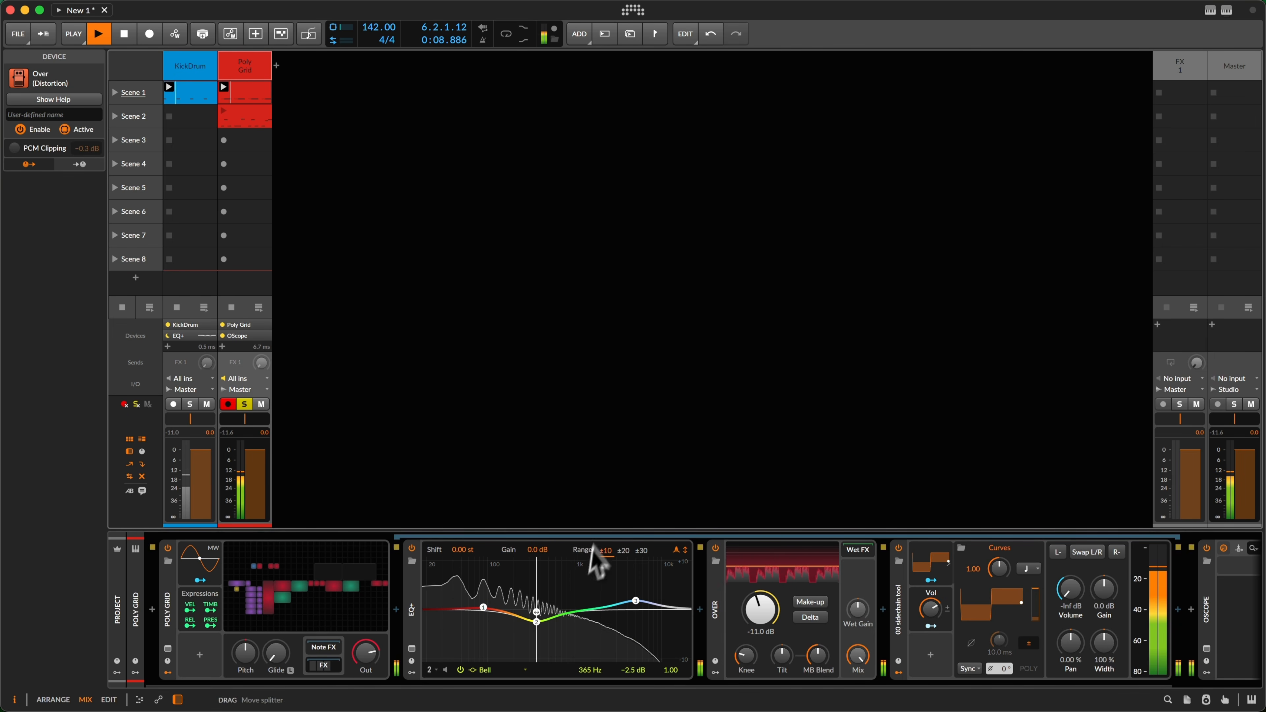
Step: Raise Over's Knee to about 27.4 % during playback and leave the device enabled
drag(746, 654, 745, 658)
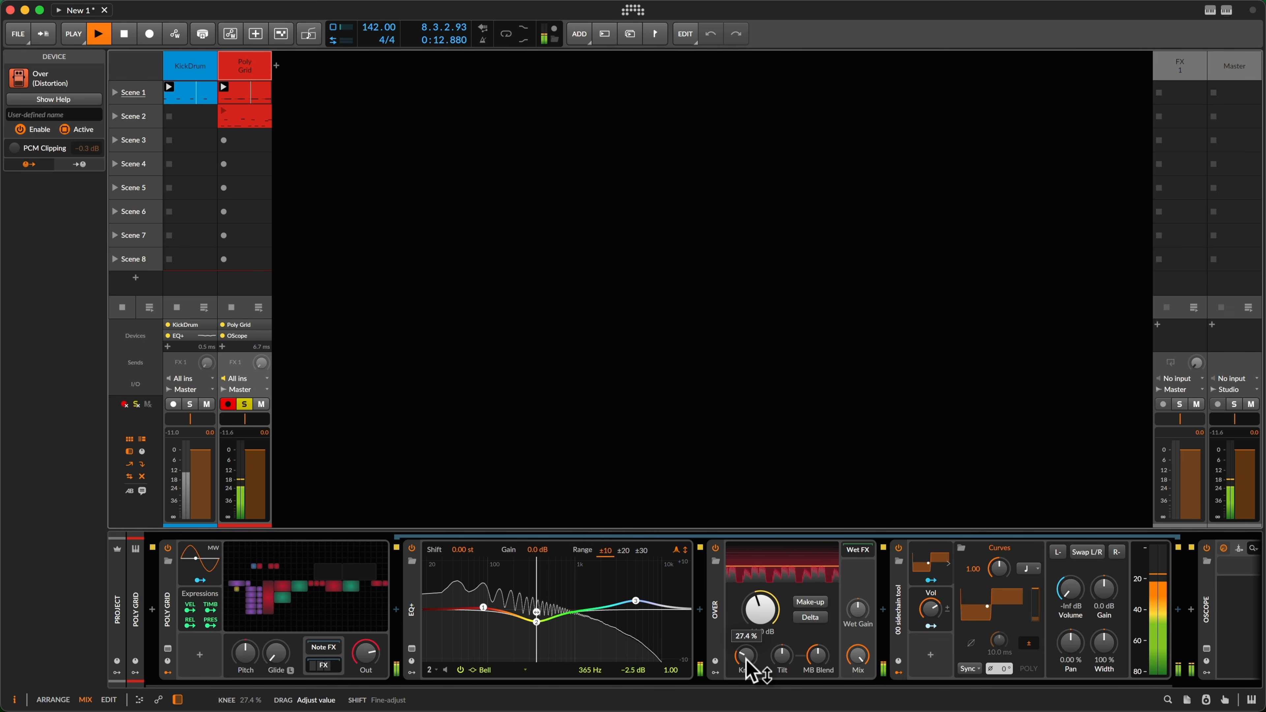
drag(746, 661, 746, 663)
click(715, 548)
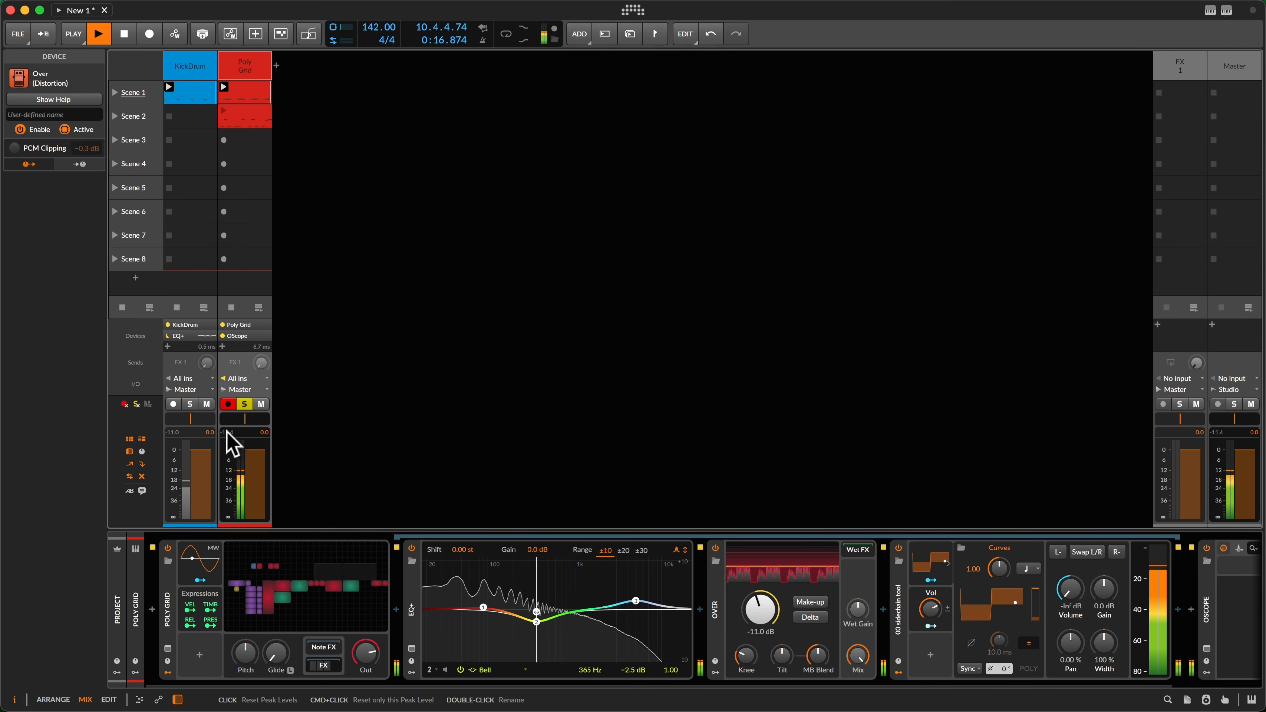
Step: Unsolo the bass track, look at the KickDrum's device chain while both tracks play, return to Poly Grid, and stop playback
click(244, 405)
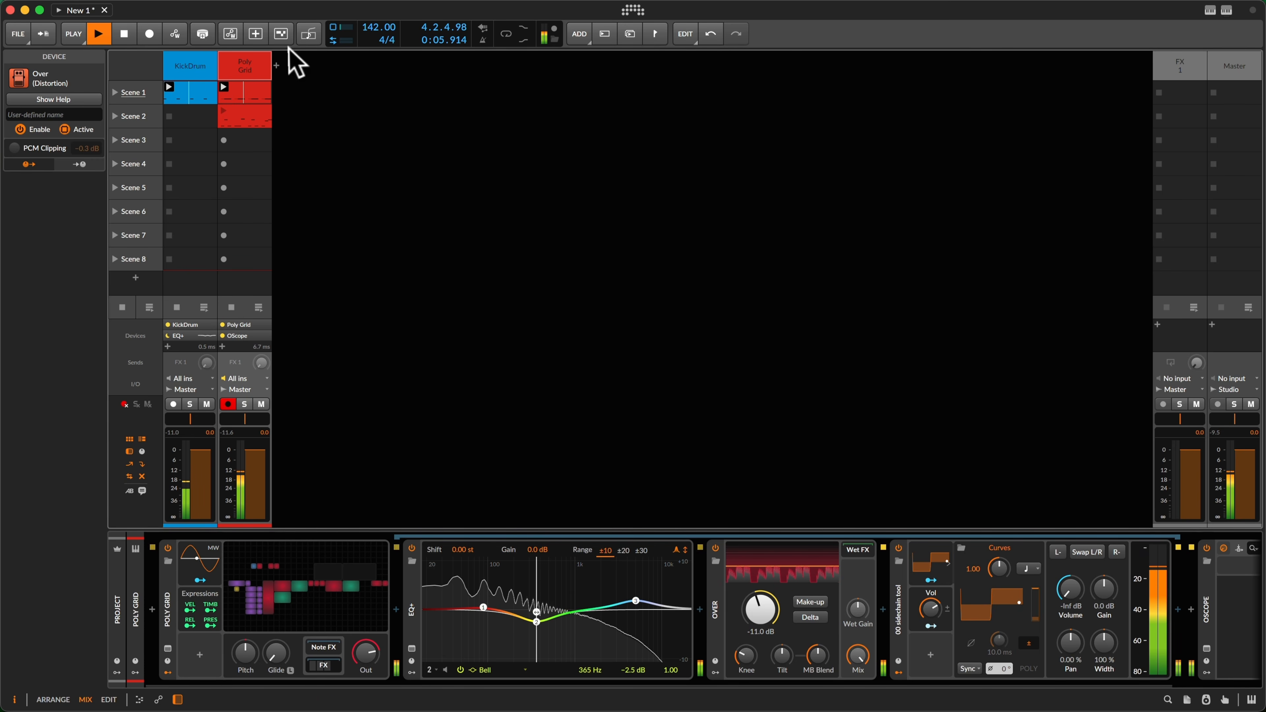
click(209, 76)
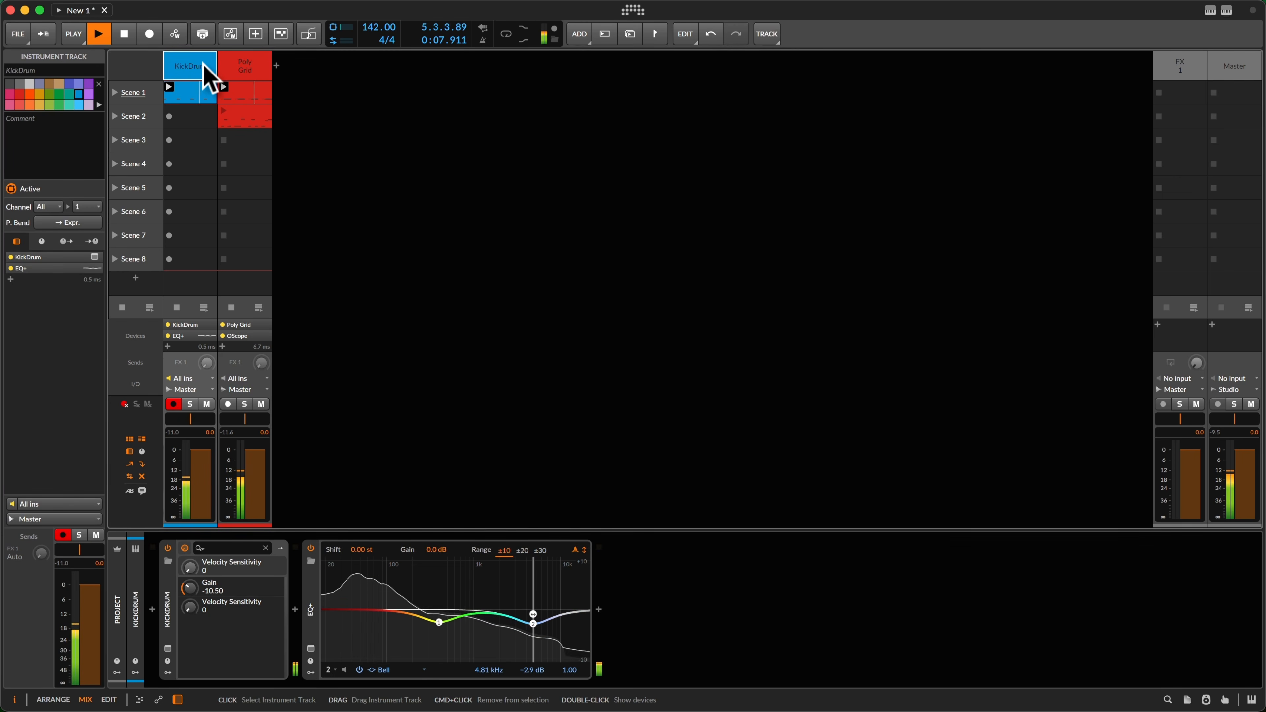
click(243, 65)
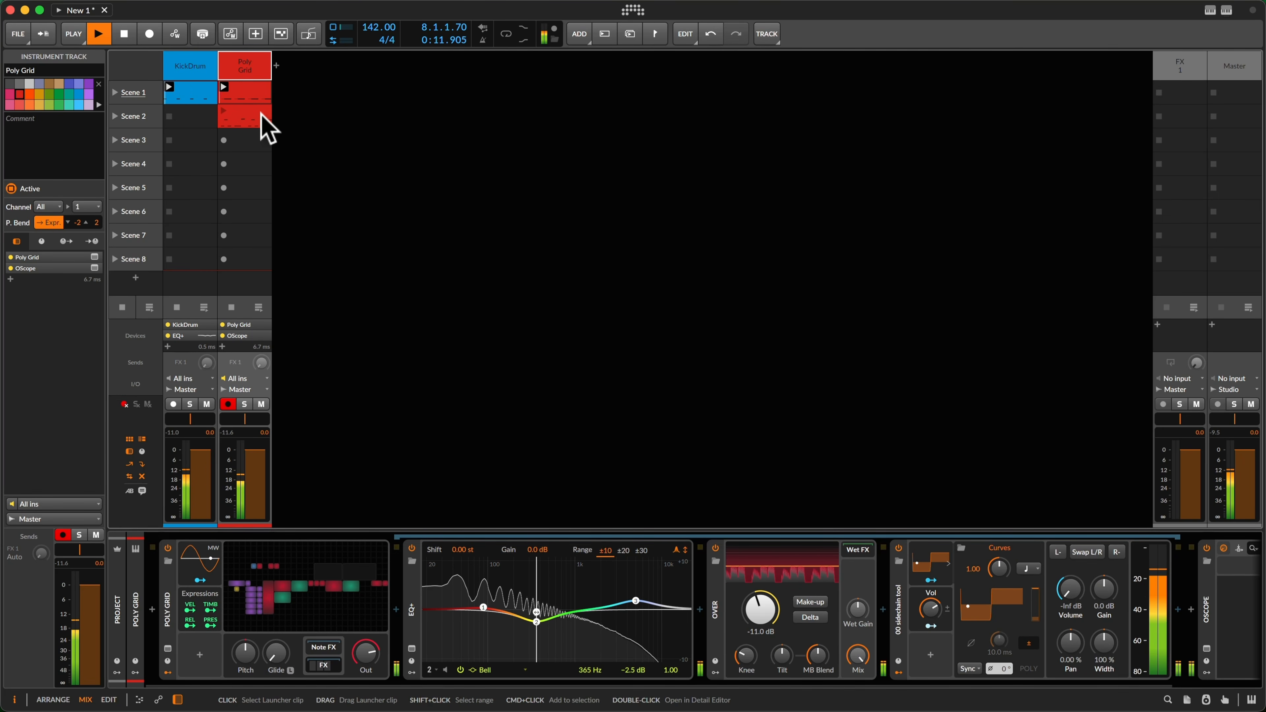
key(space)
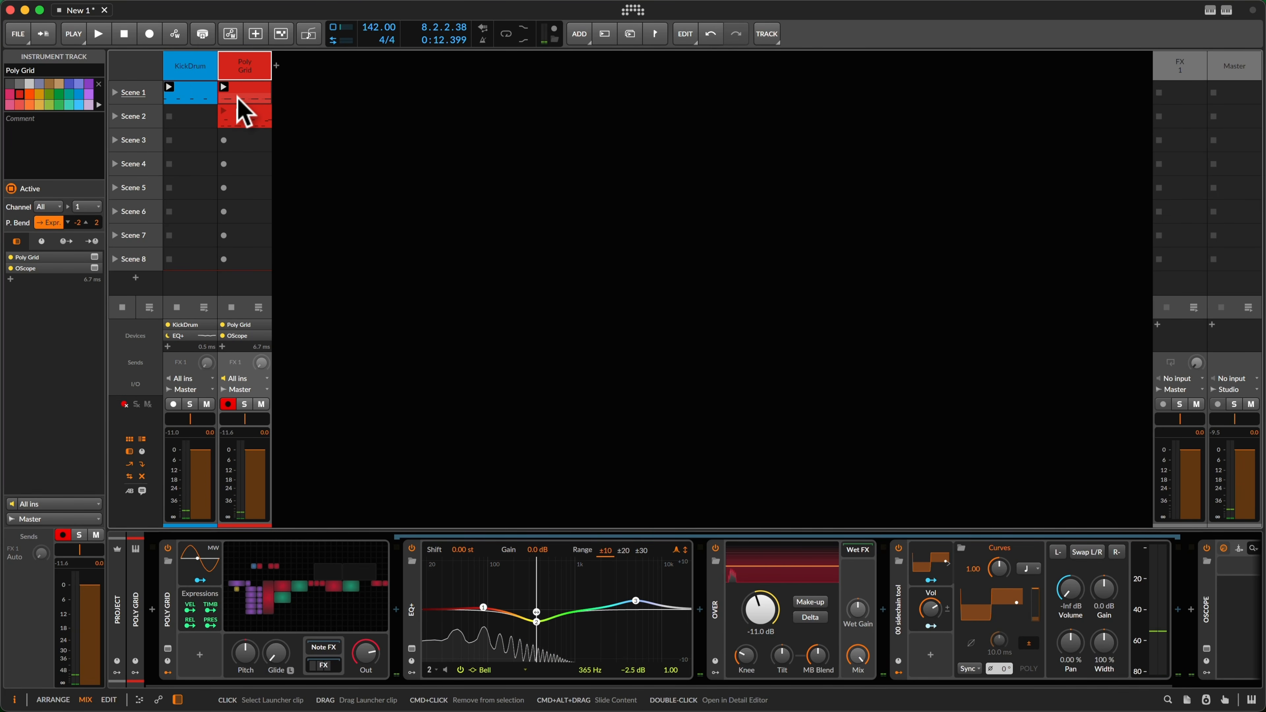
Step: Open the Poly Grid's Scene 1 clip in the full-size note editor and select all of its G0 notes
double_click(245, 102)
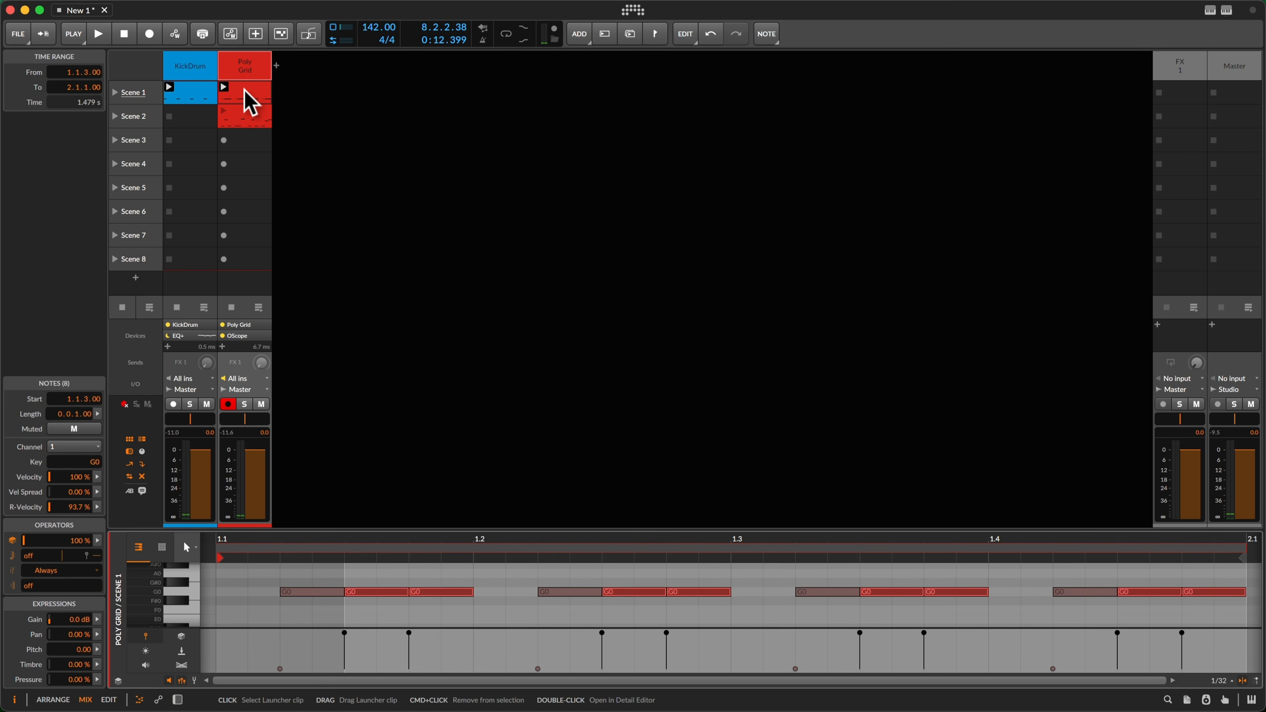
click(290, 615)
key(super+alt+v)
key(super+alt+v)
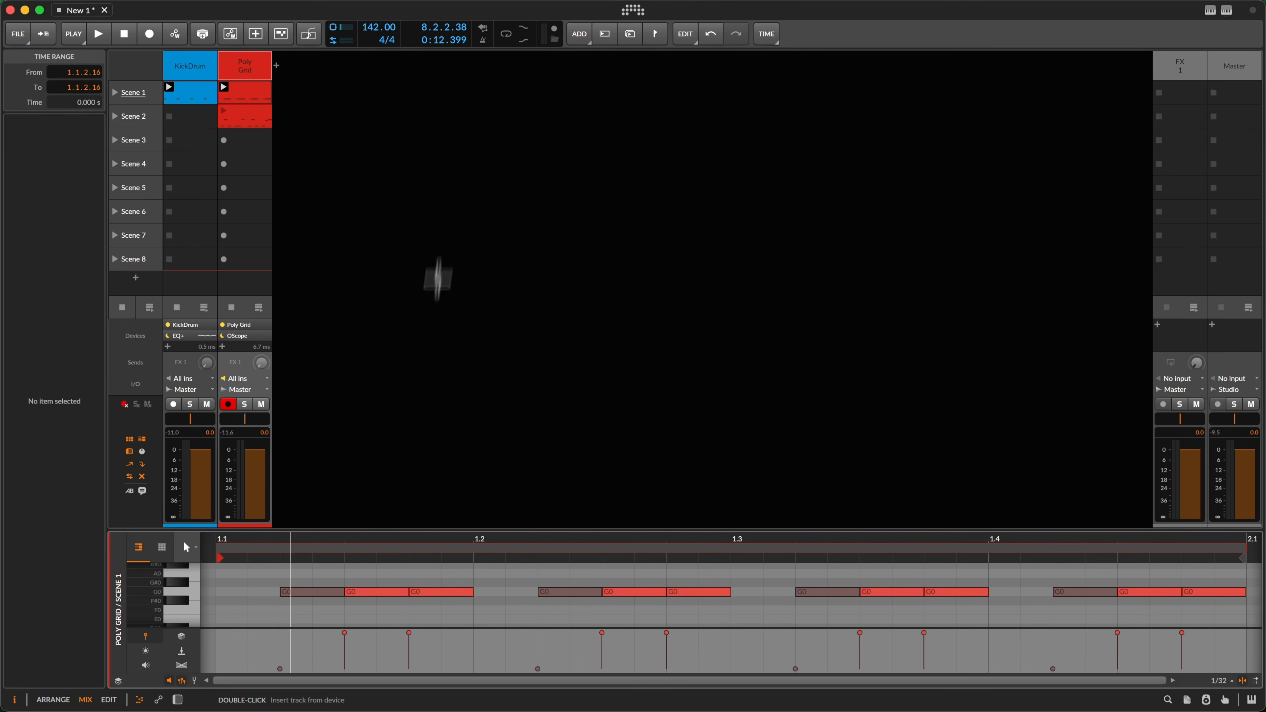
key(shift+Tab)
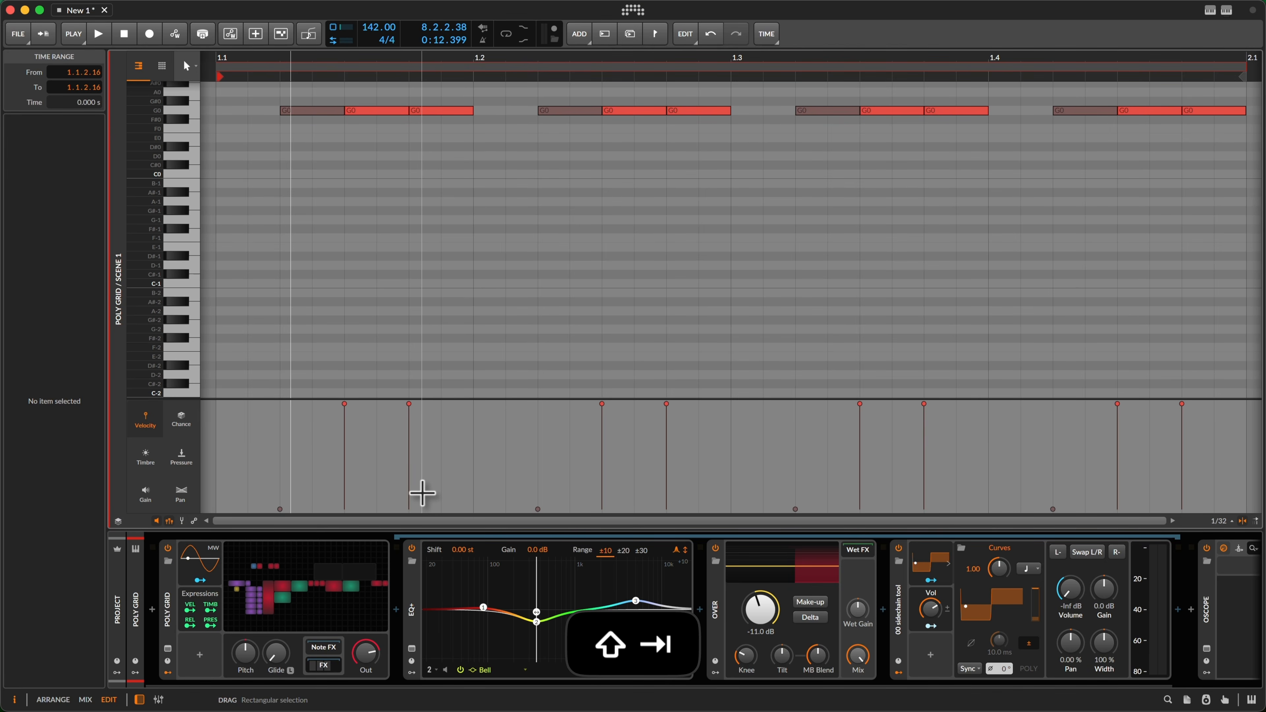
scroll(460, 359, up, 5)
scroll(461, 359, down, 1)
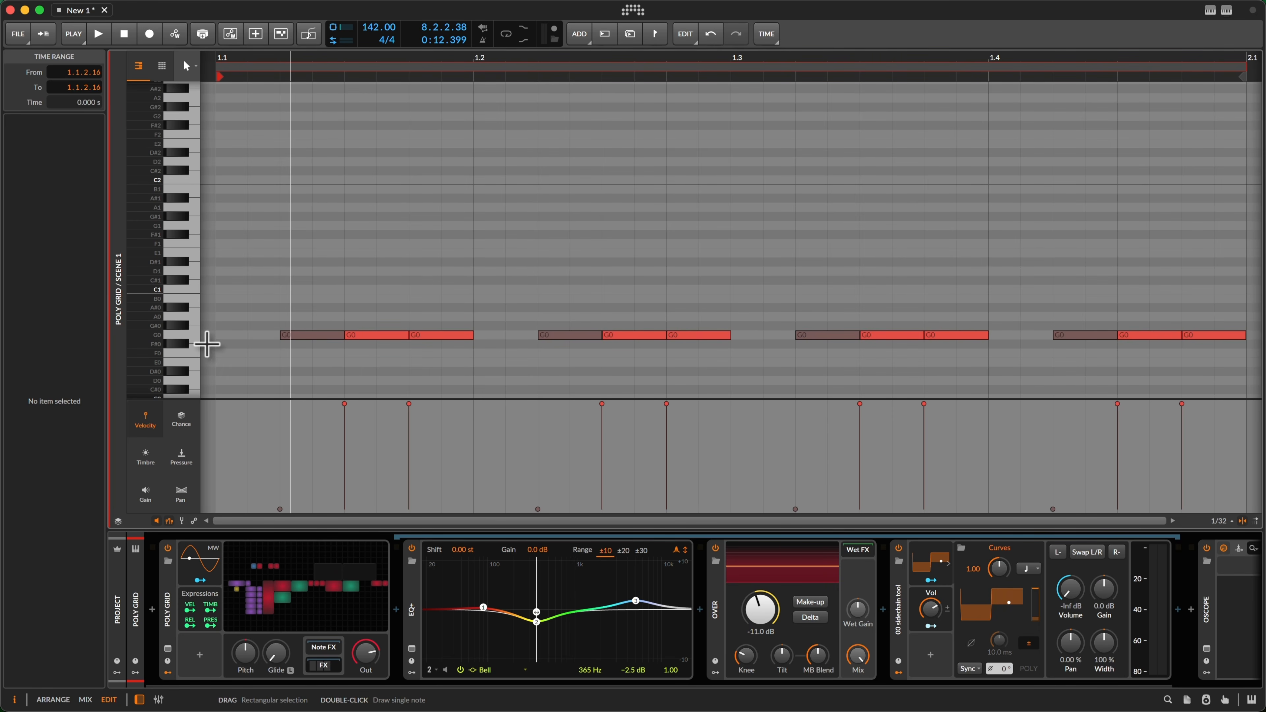
click(192, 337)
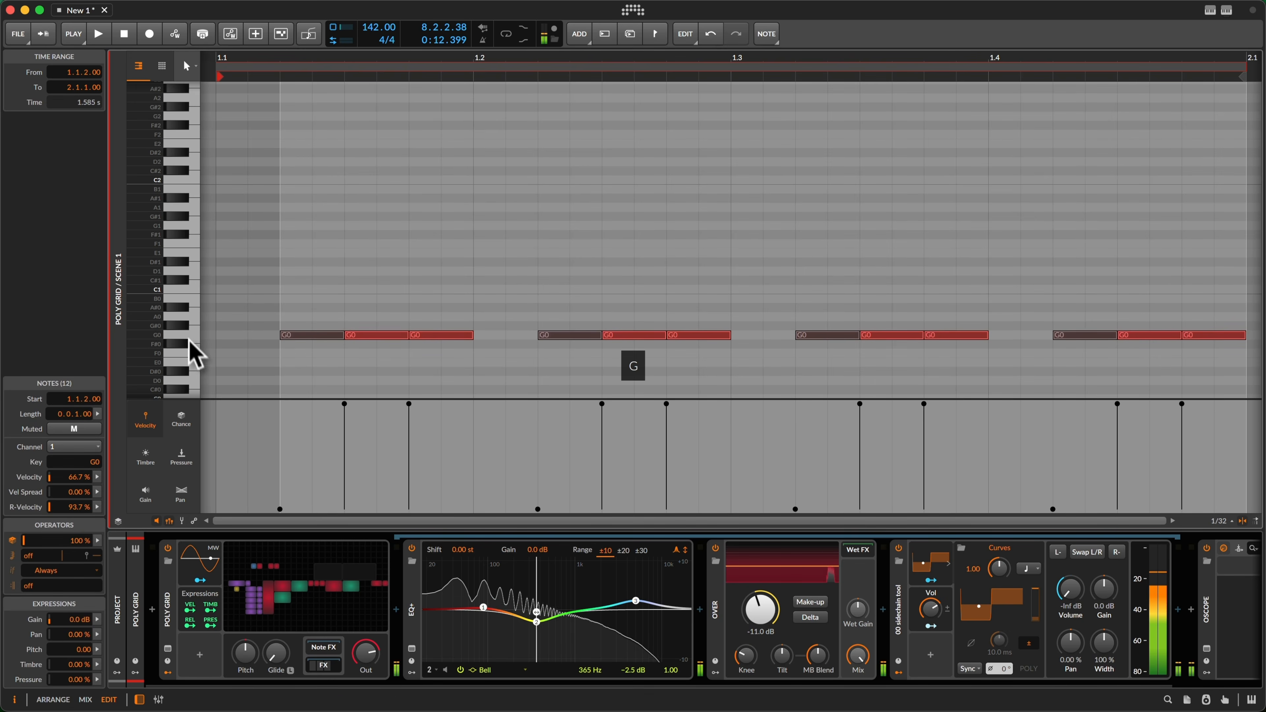
Step: Open the bass track's Poly Grid patch for a look at its Scaler modules and return to the note editor
click(260, 579)
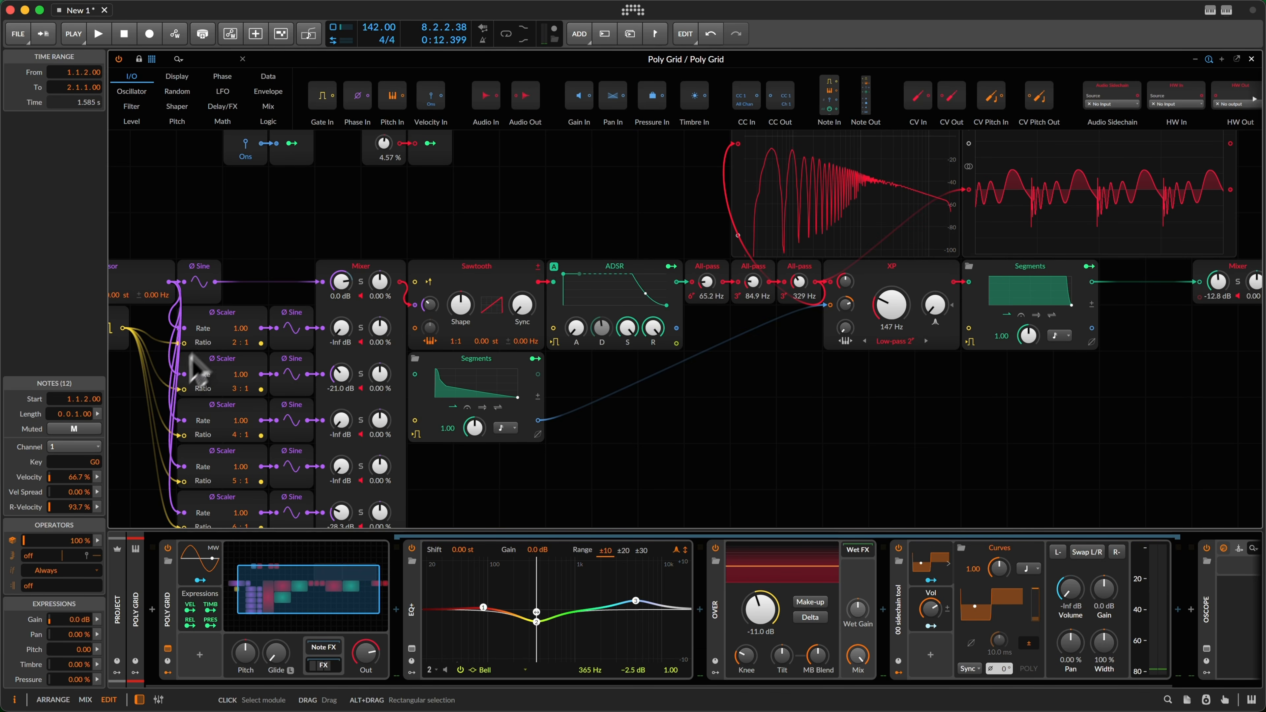
click(188, 379)
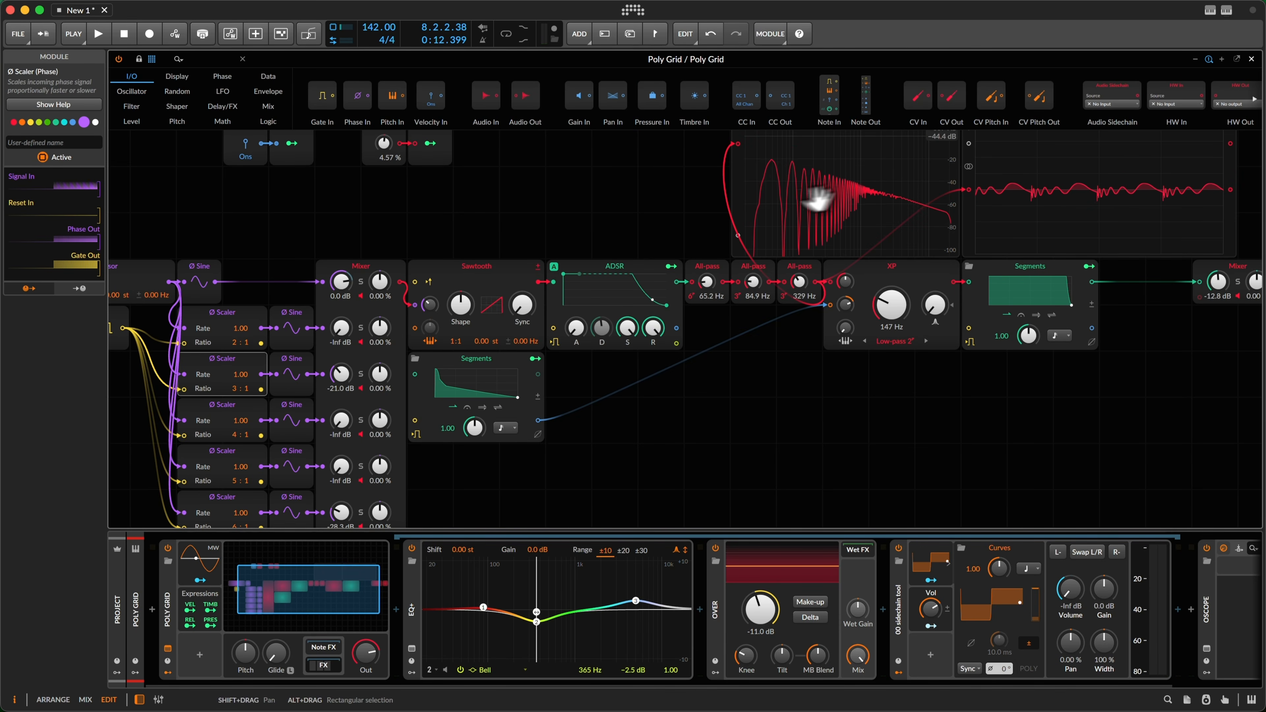
key(Escape)
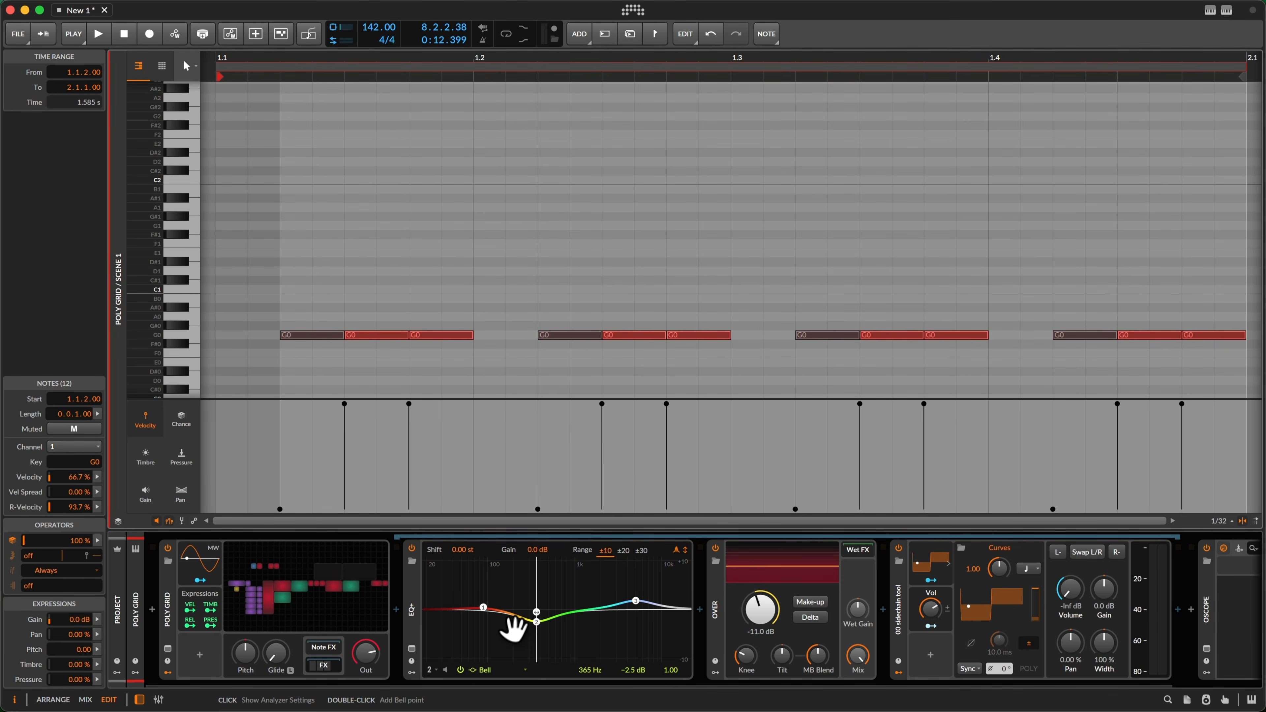
Step: Transpose the selected G0 notes upward in semitones, auditioning A#0, A0 and B0, and leave them at A#0
key(Up)
key(Up)
key(Up)
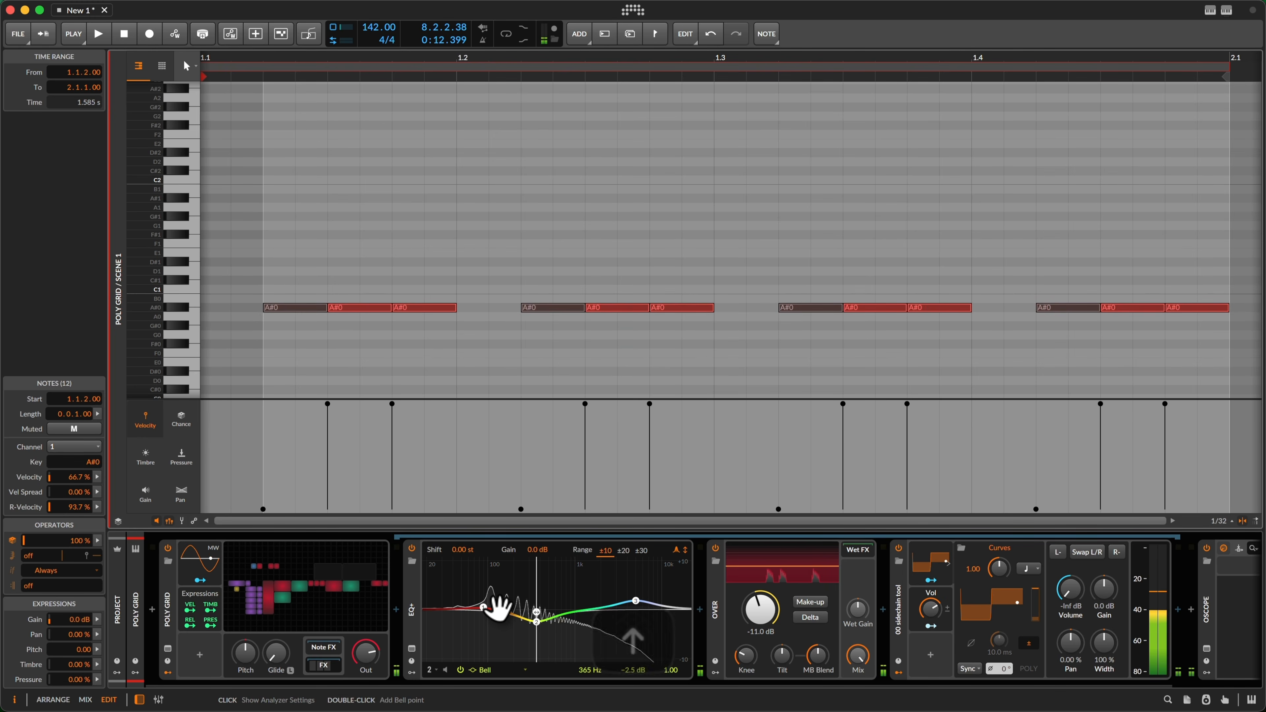
key(Down)
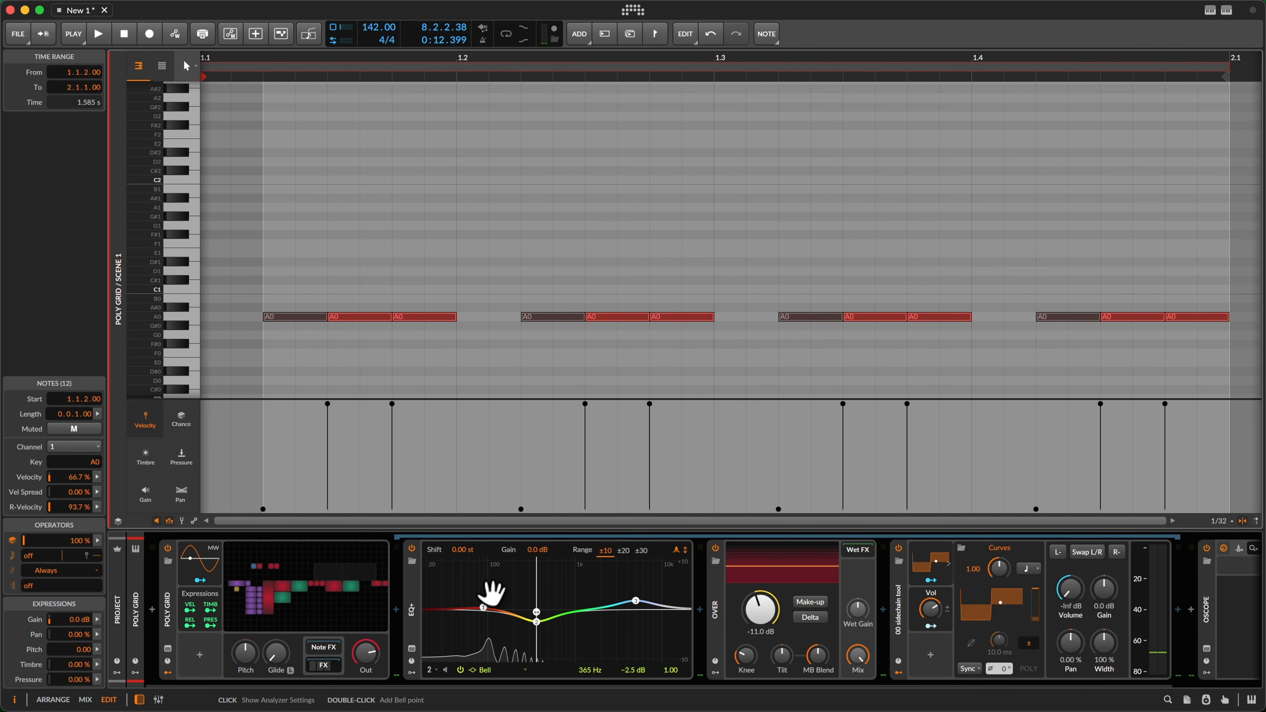
key(Up)
key(Up)
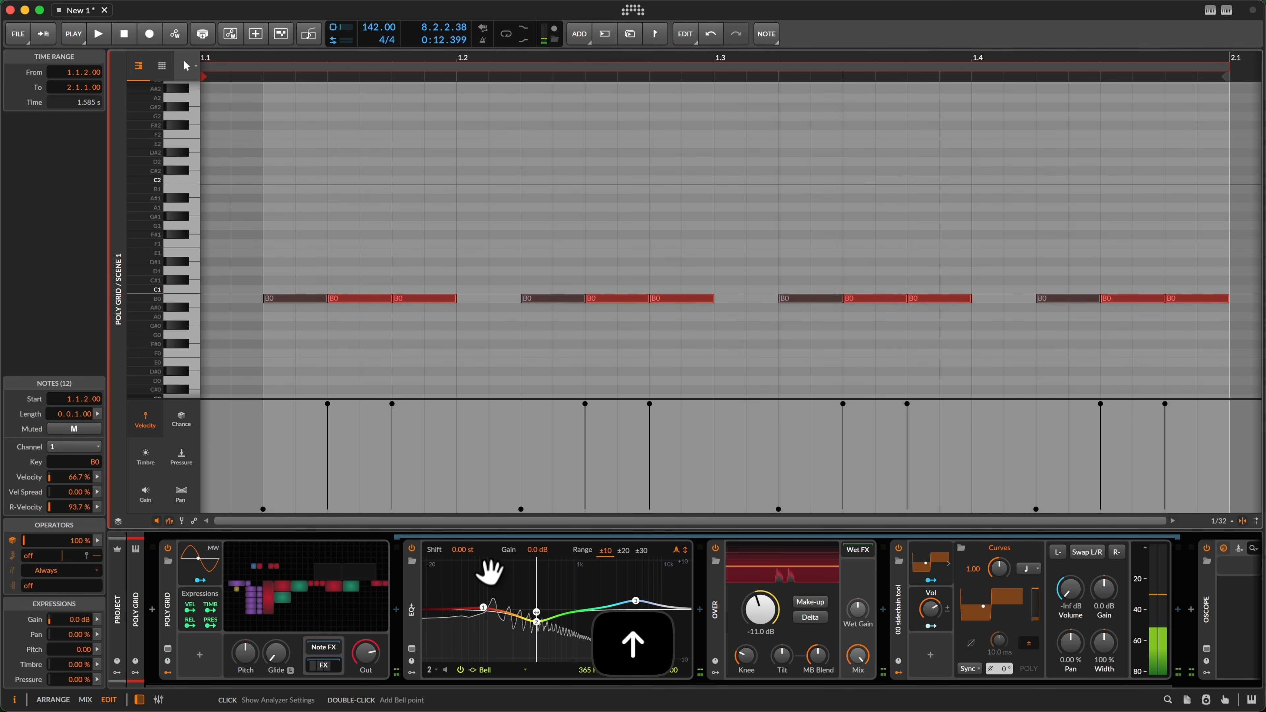
key(Down)
Step: Play the clip while transposing the notes down through A0 and G0 to F0, return them to G0, and stop playback
key(space)
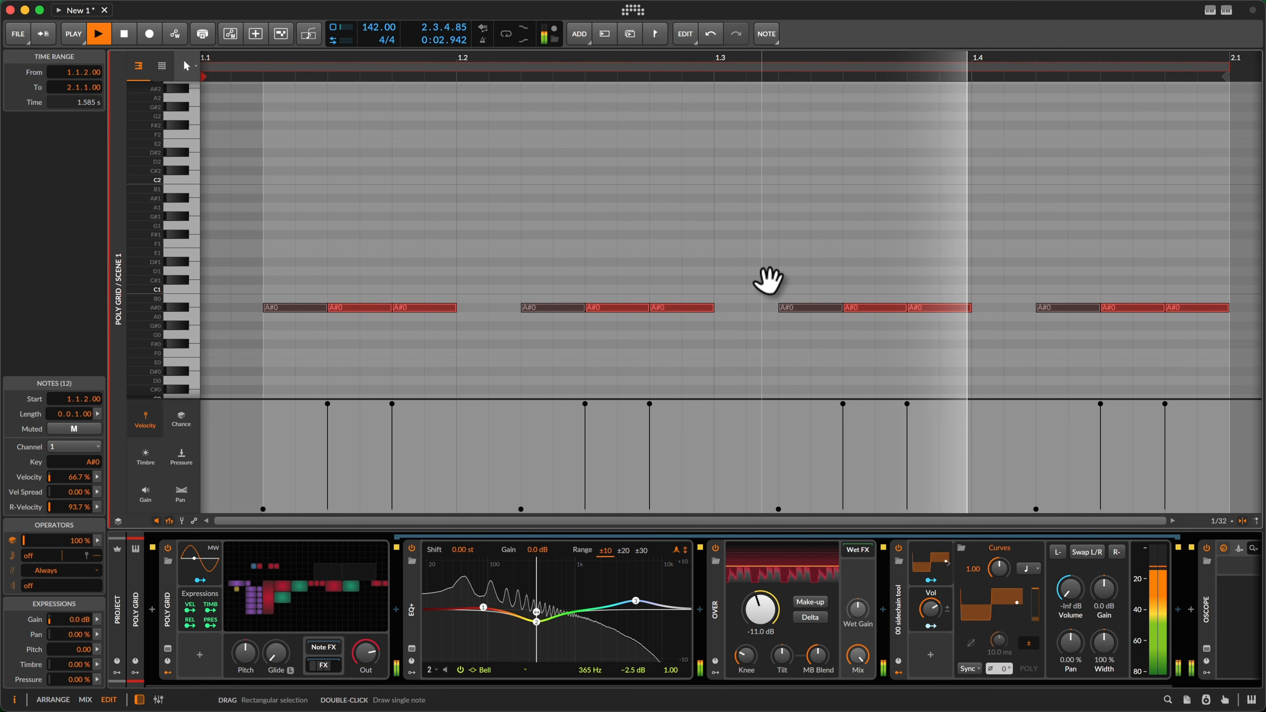
key(Down)
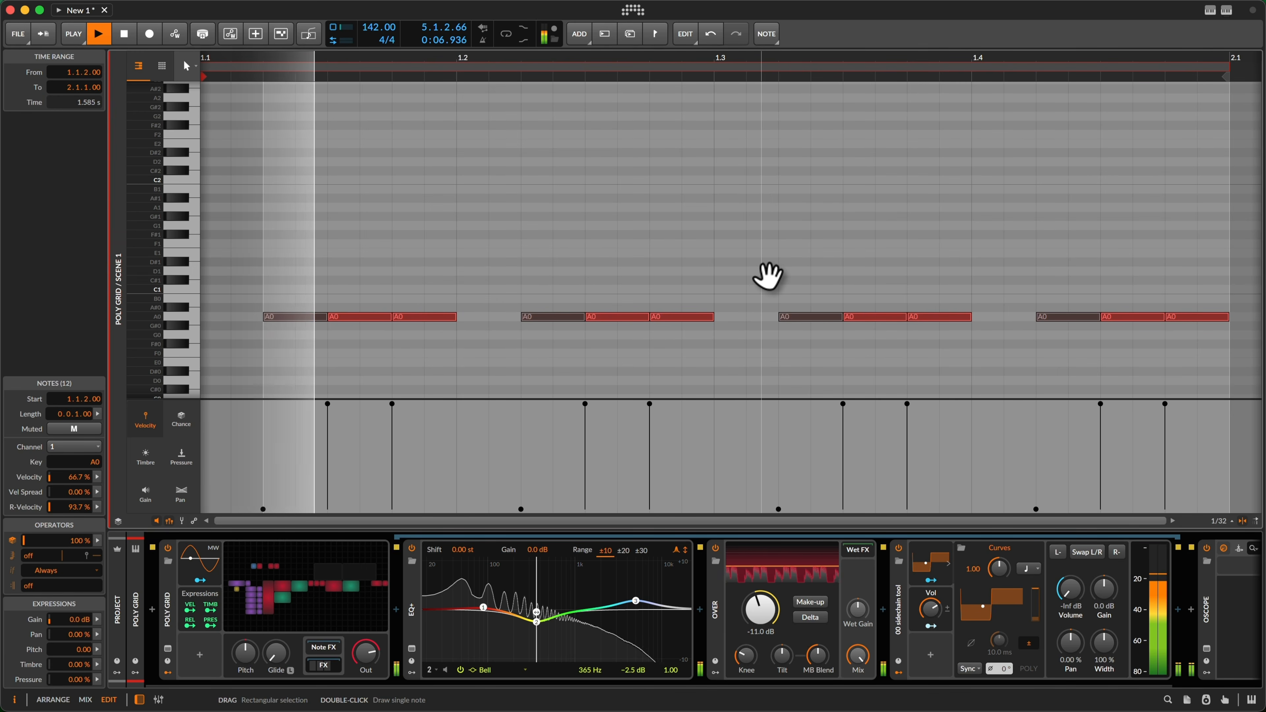
key(Down)
key(Down)
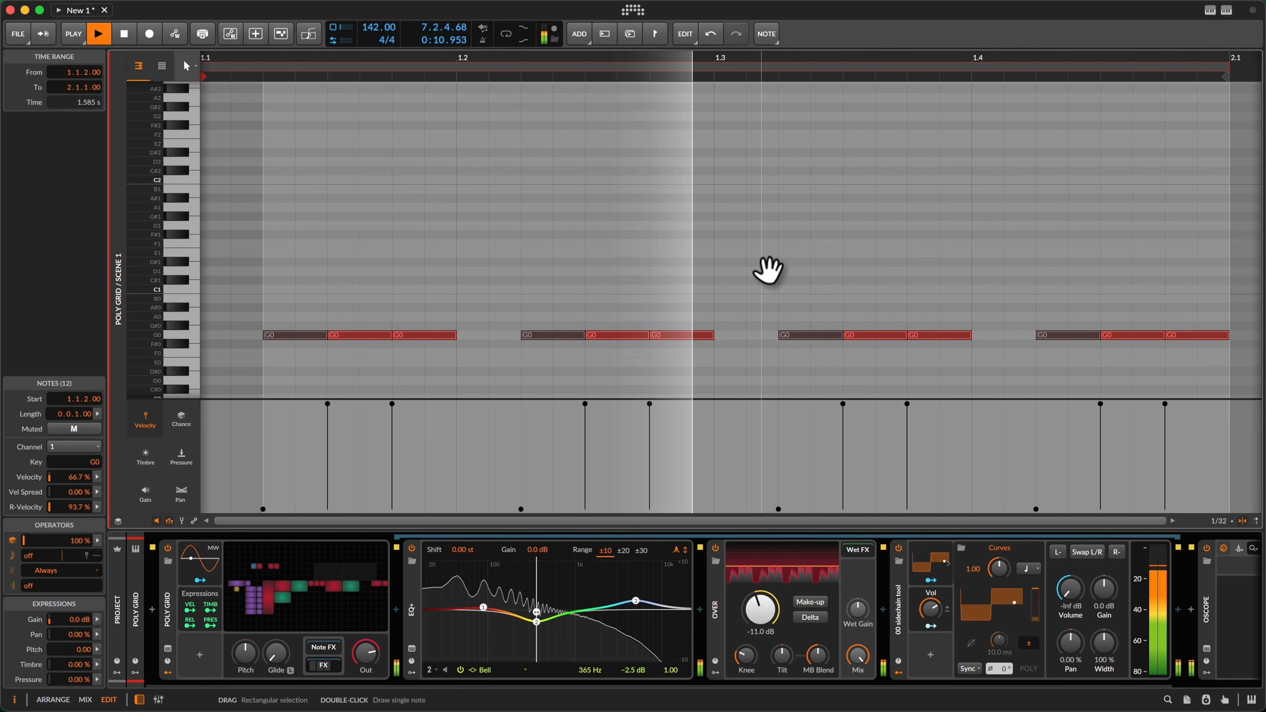
key(Down)
key(Down)
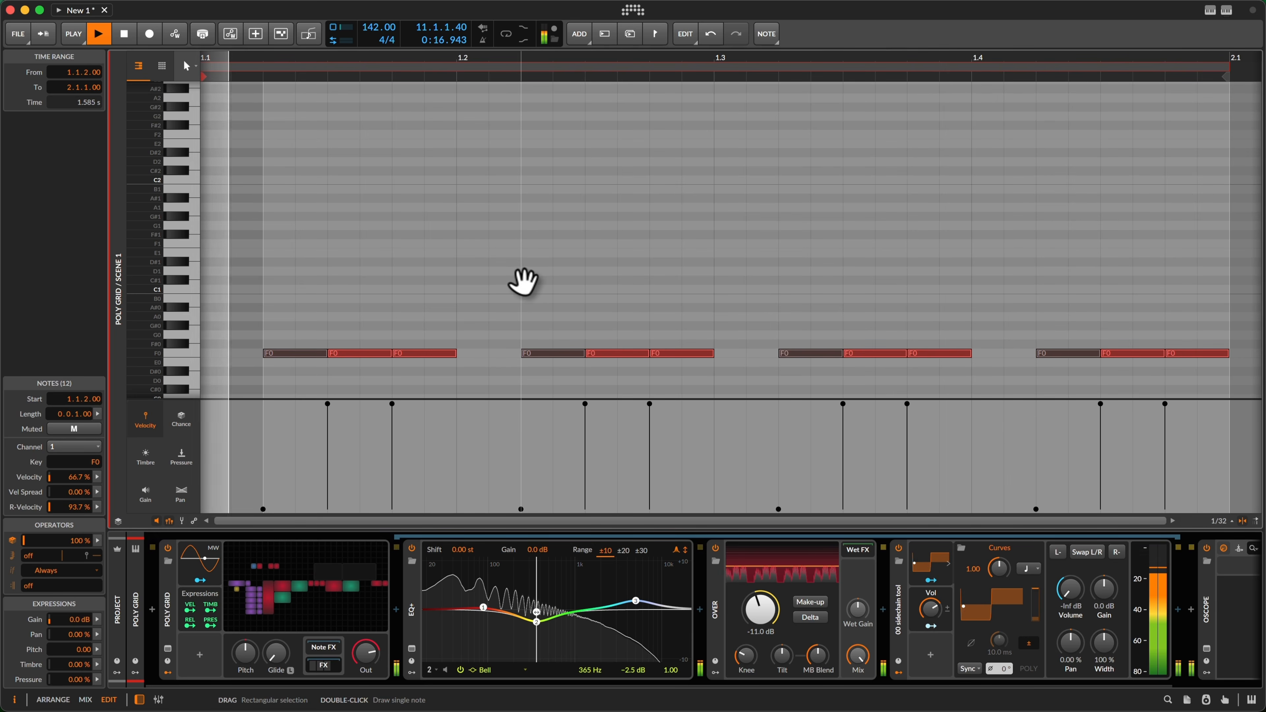
key(Up)
key(Up)
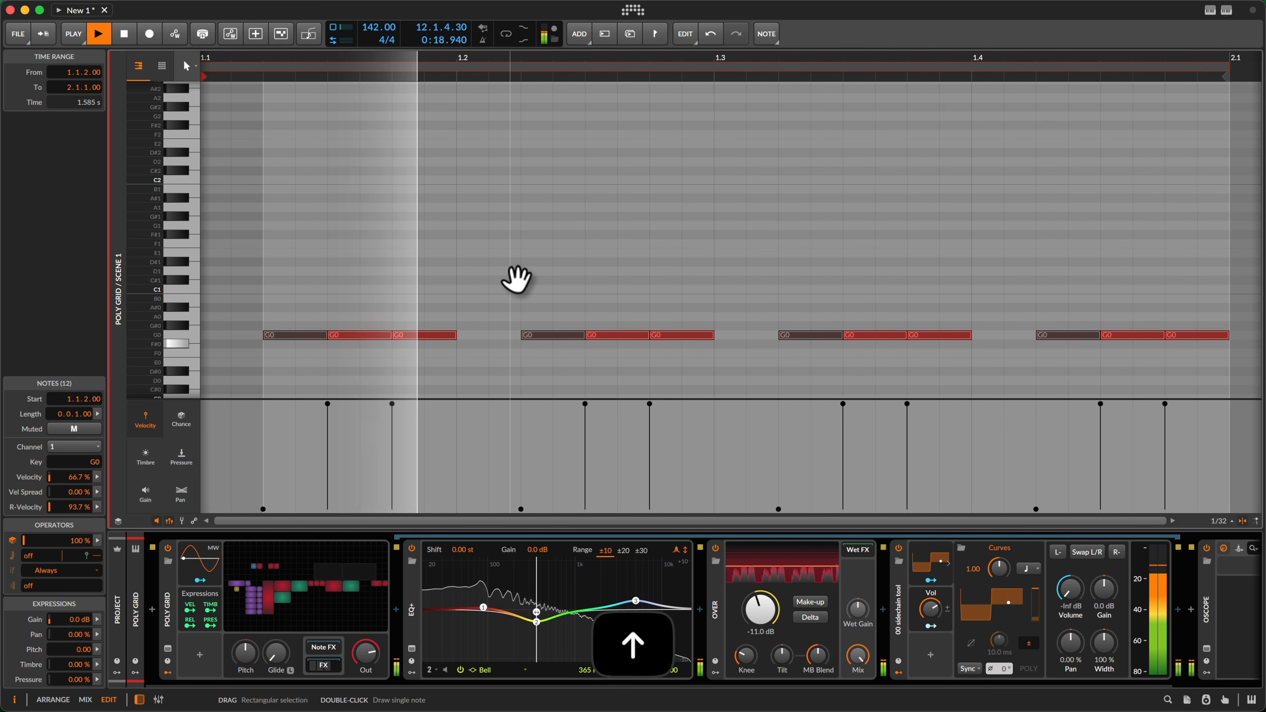
key(space)
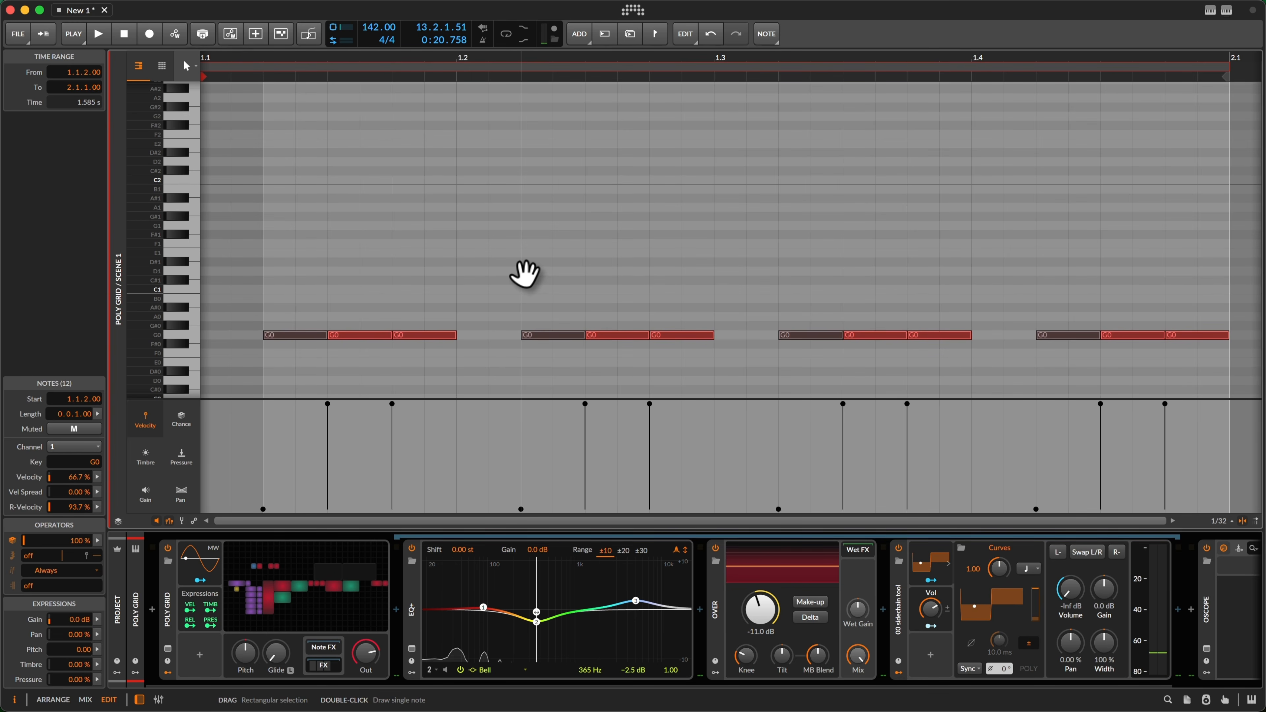
Step: Switch from the note editor to the Mix view and show the Poly Grid track's device chain
key(alt+super+p)
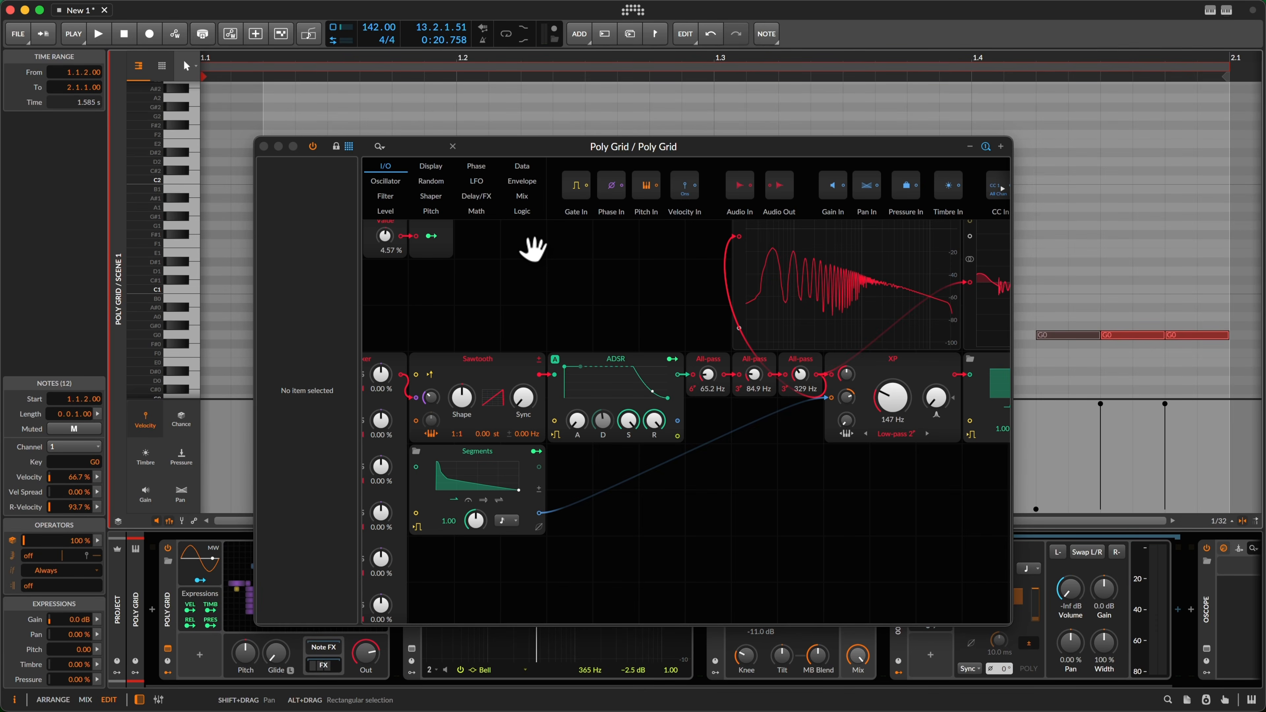
key(alt+super+p)
key(shift+Tab)
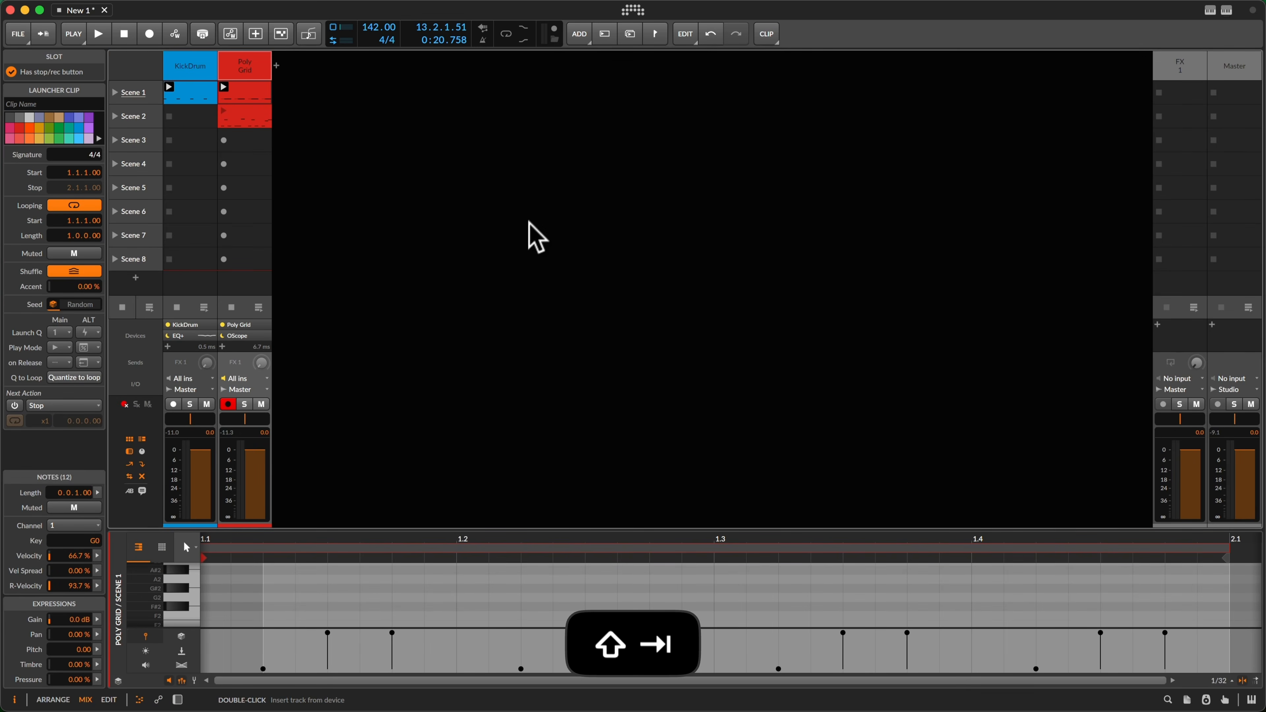
key(d)
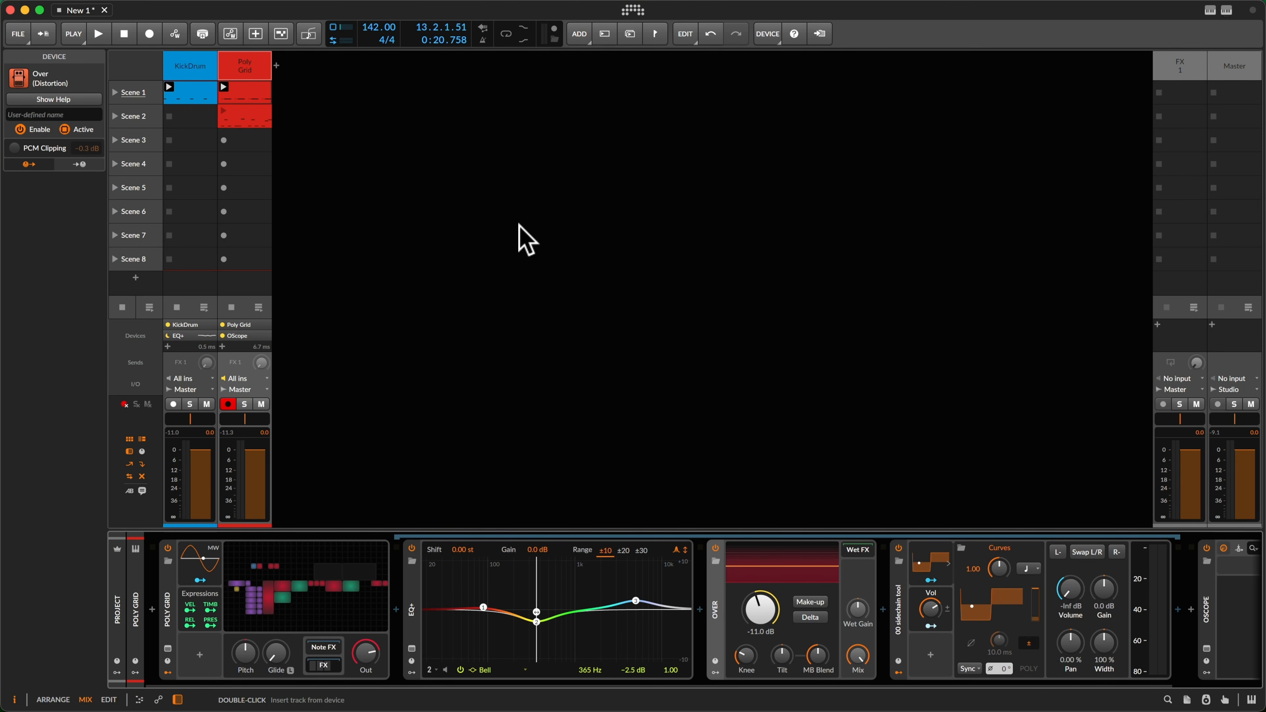
Step: Add a new instrument track with the DreamPad Gran6 Poly Grid preset, found by searching My Library for "pad"
double_click(518, 236)
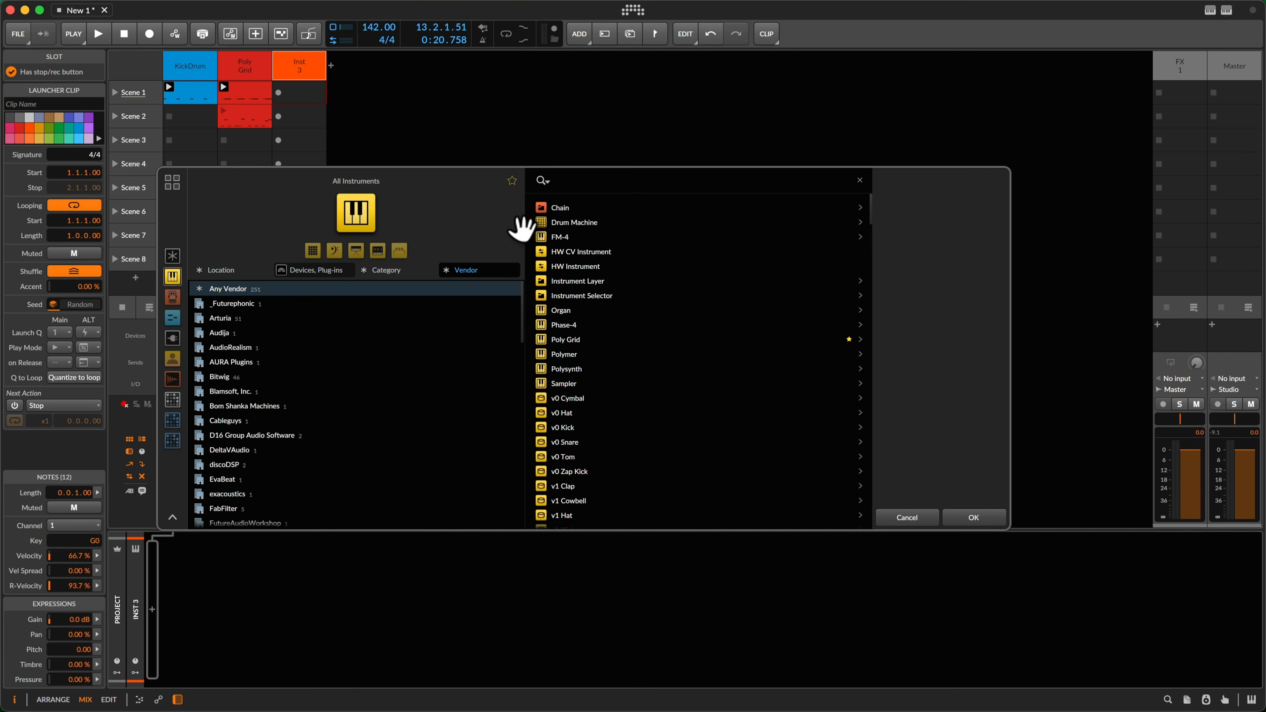
text(gr)
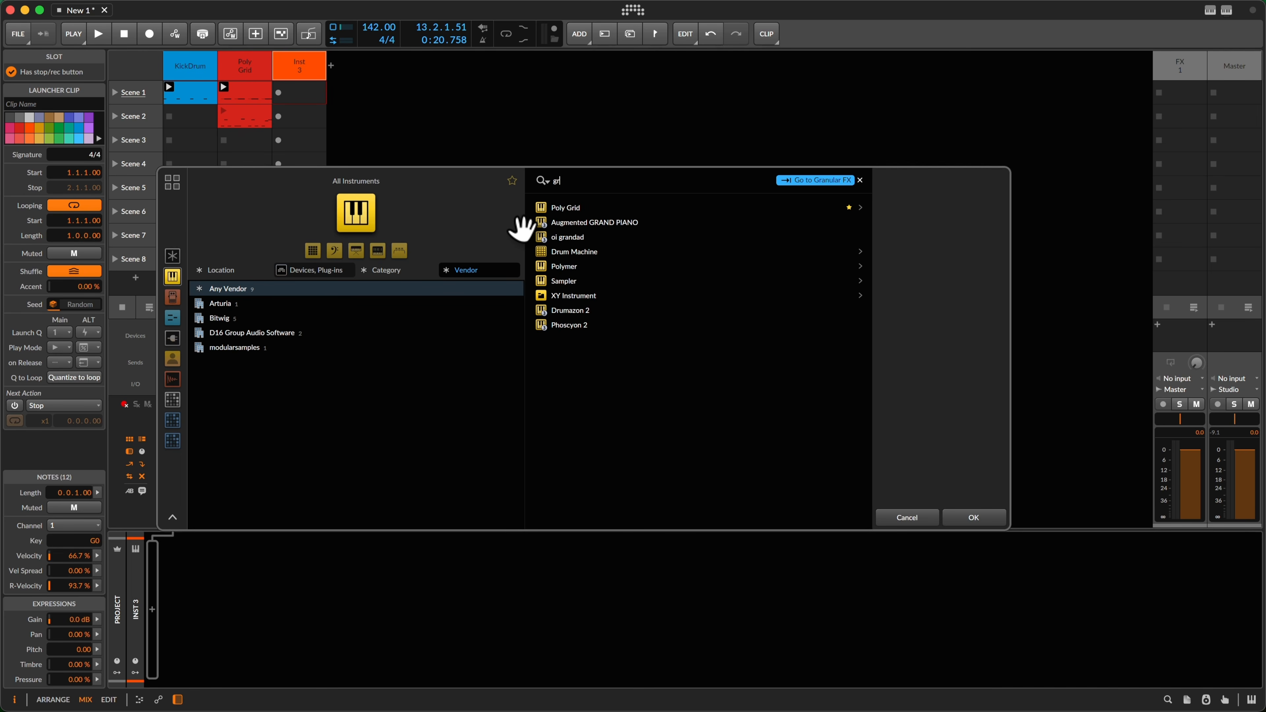
key(Right)
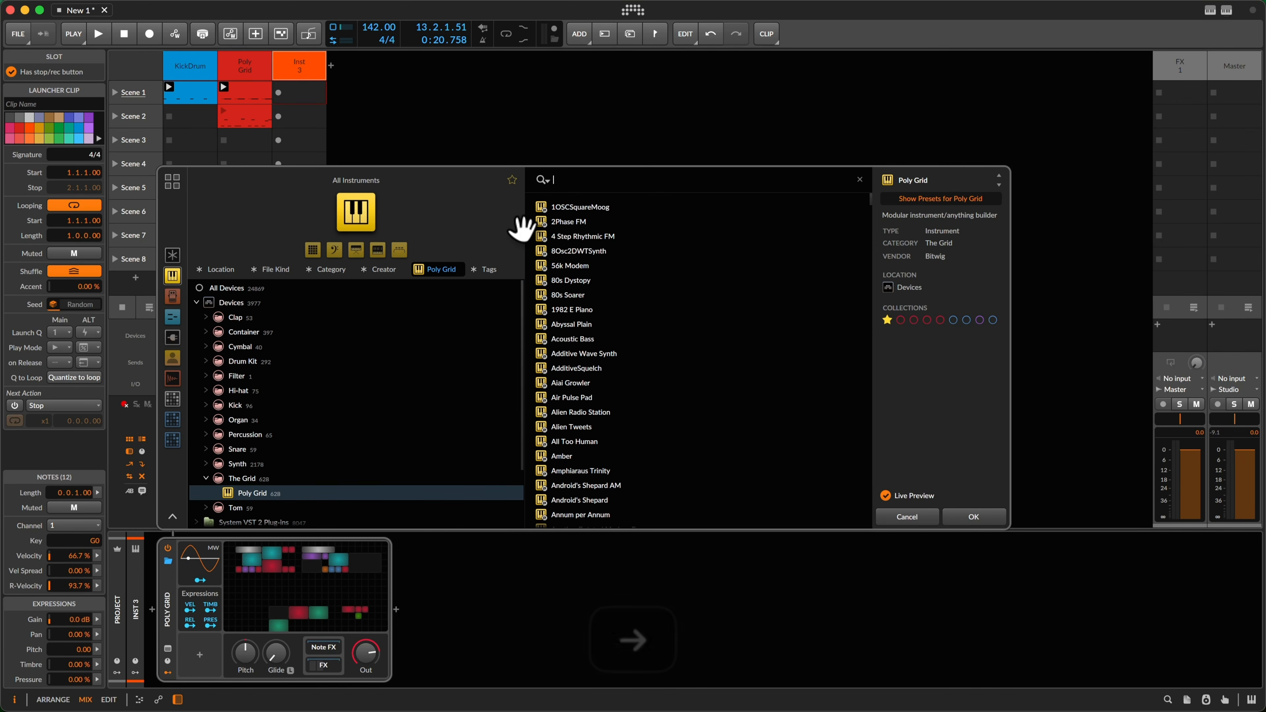
key(F6)
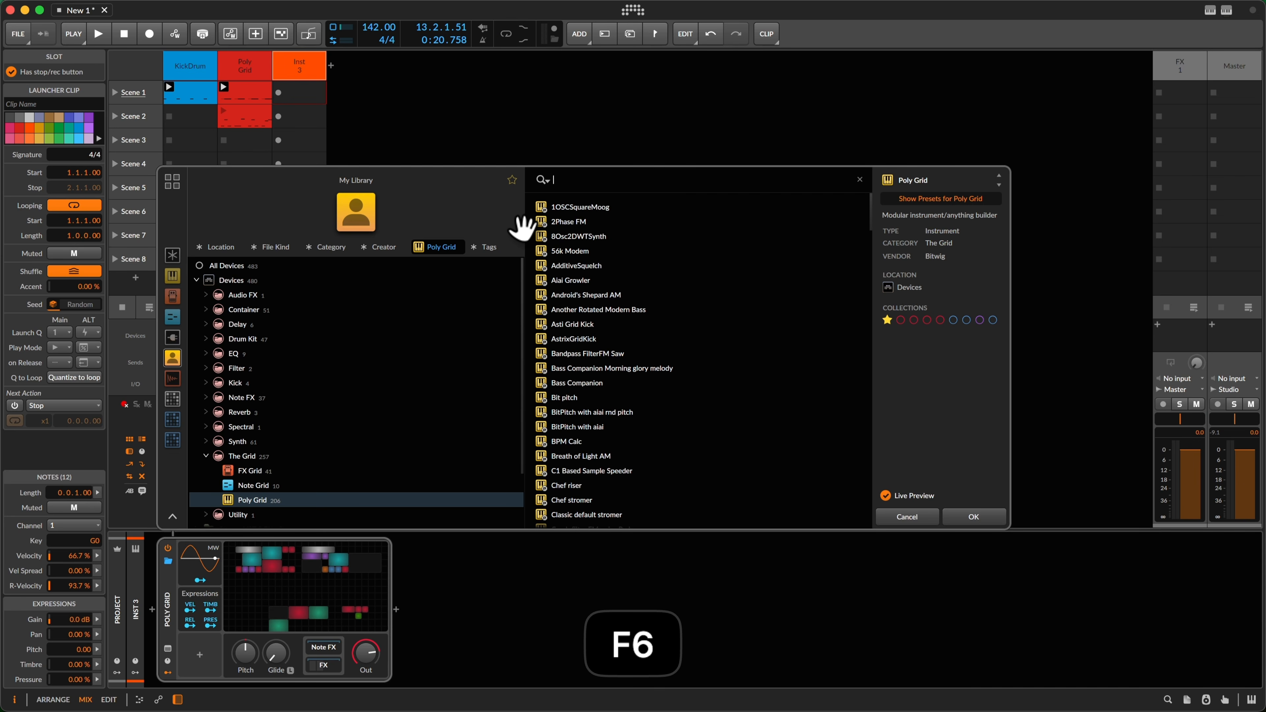
text(pad)
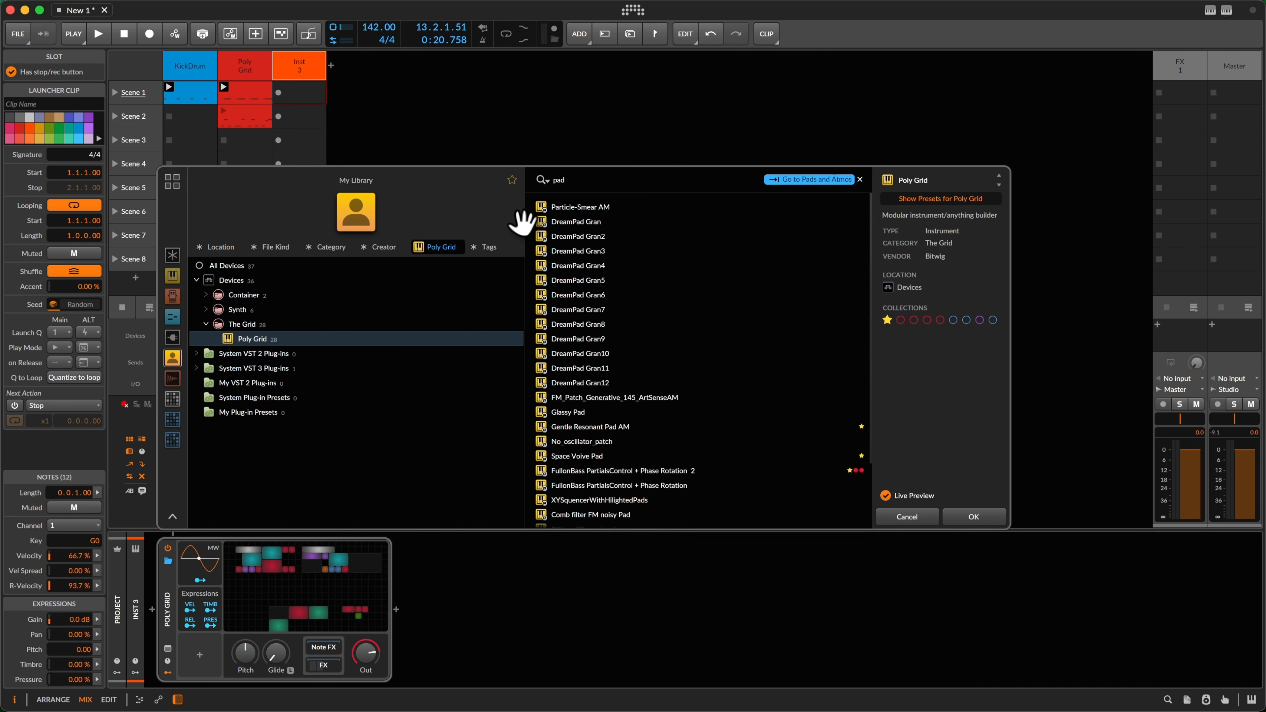
click(613, 281)
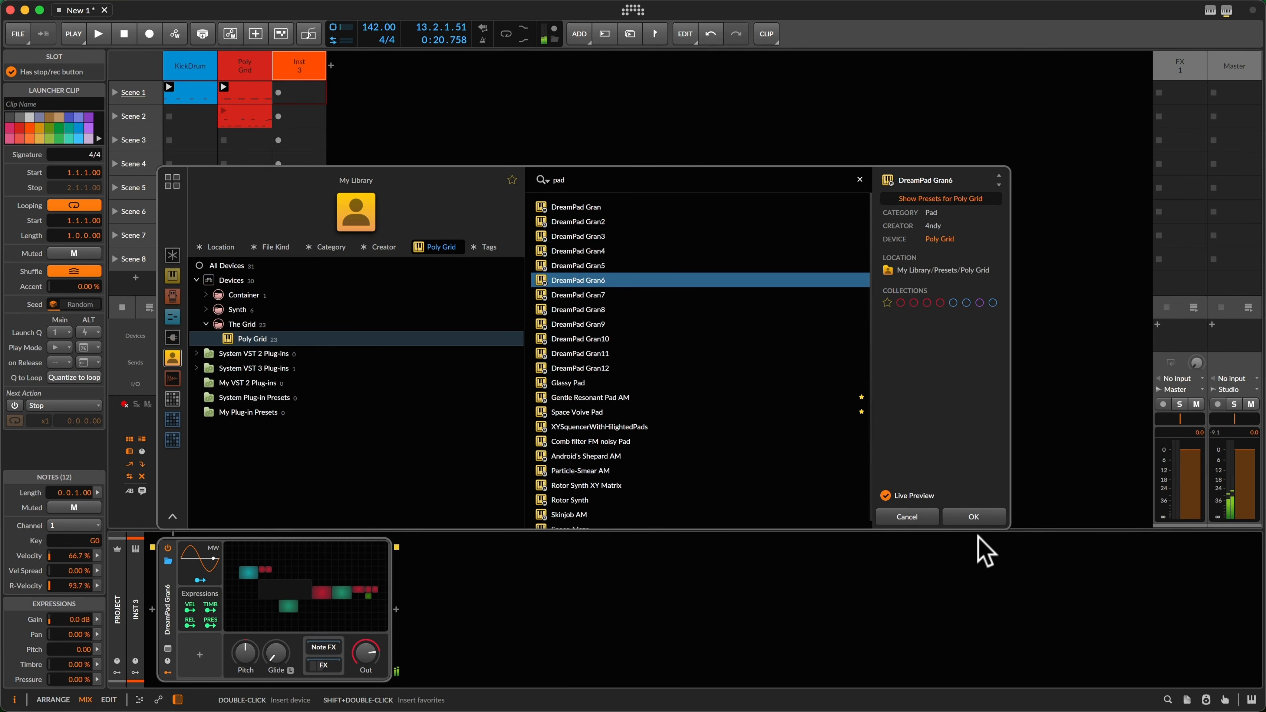
click(979, 517)
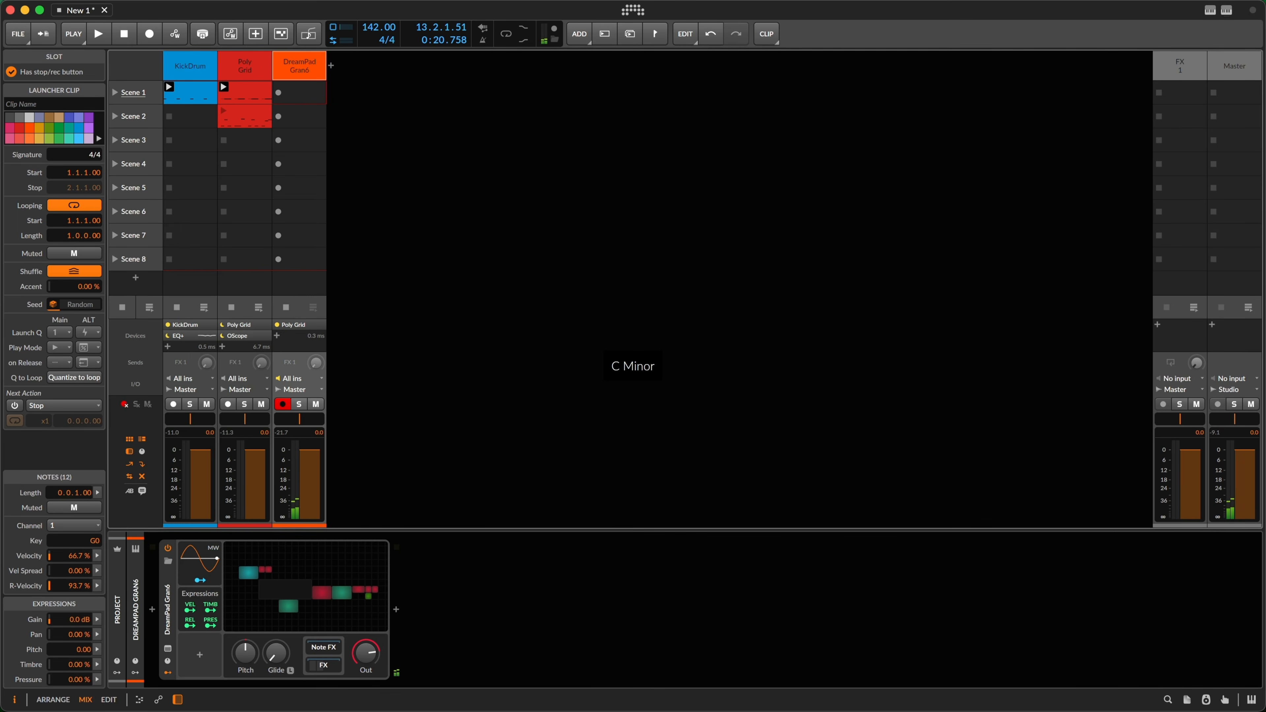
Step: Insert ValhallaSupermassive after Delay+ in the FX chain of DreamPad Gran6
click(321, 666)
click(804, 606)
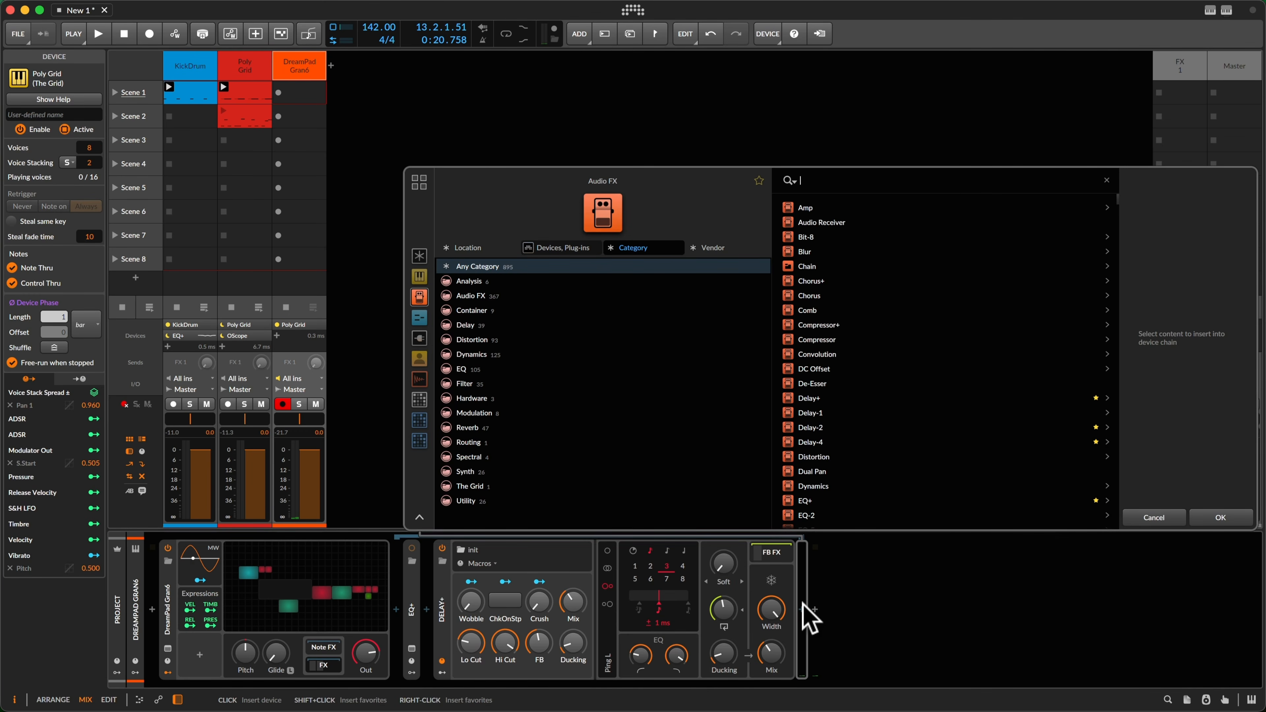
text(val)
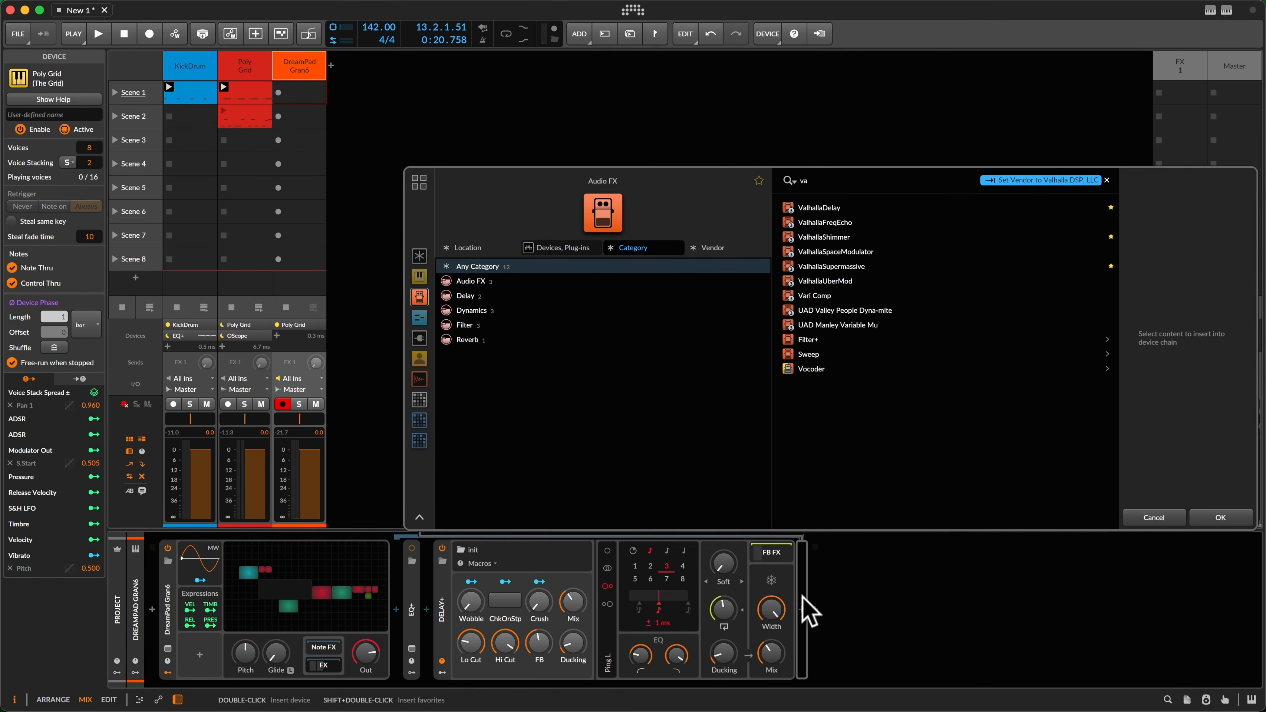
key(Down)
key(Down)
key(Down)
key(Down)
key(Down)
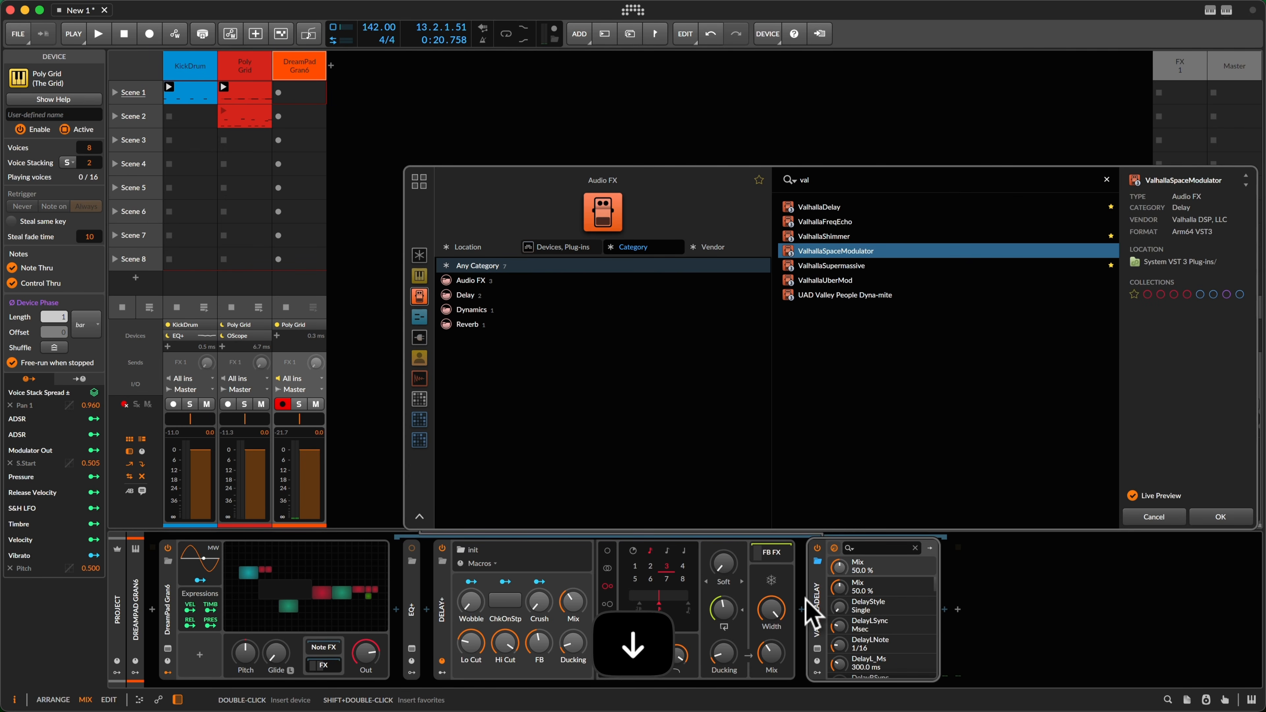
key(Return)
Step: Load Supermassive's We Are Stardust preset from the Z-Massive reverbs, and set Feedback to about 42.9 % and Mix to about 37.5 %
click(836, 486)
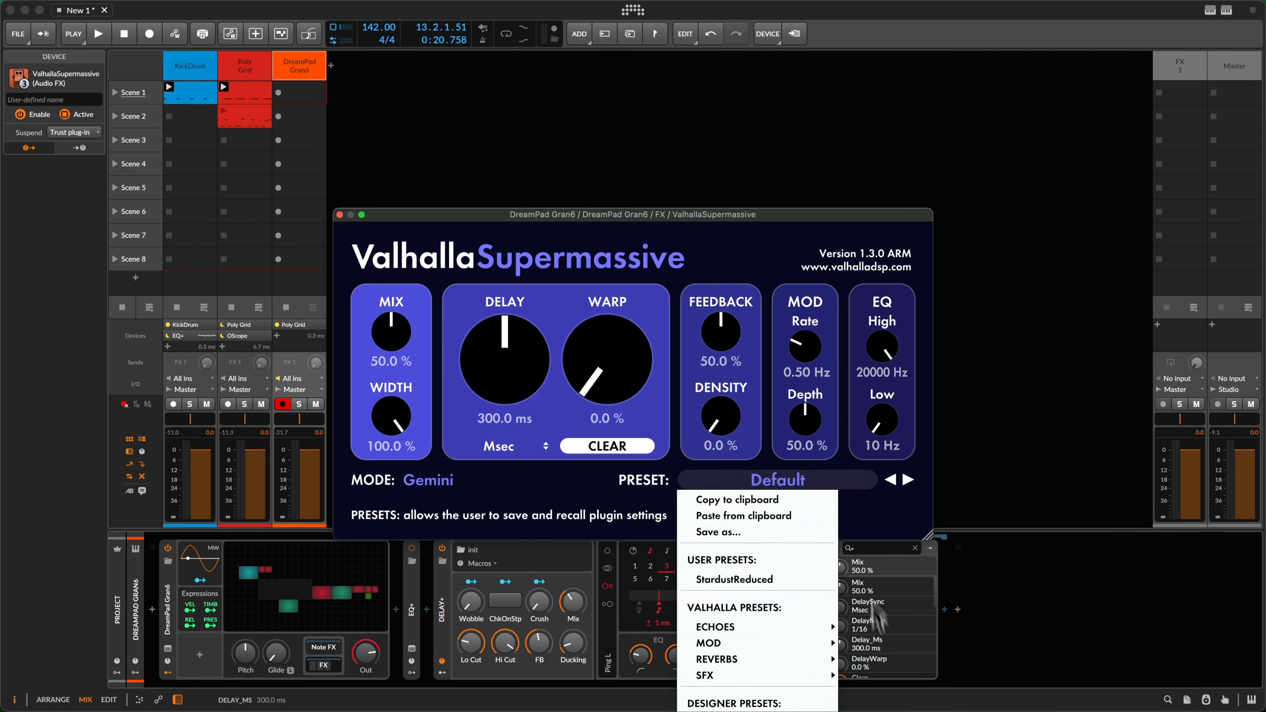
mouse_move(820, 676)
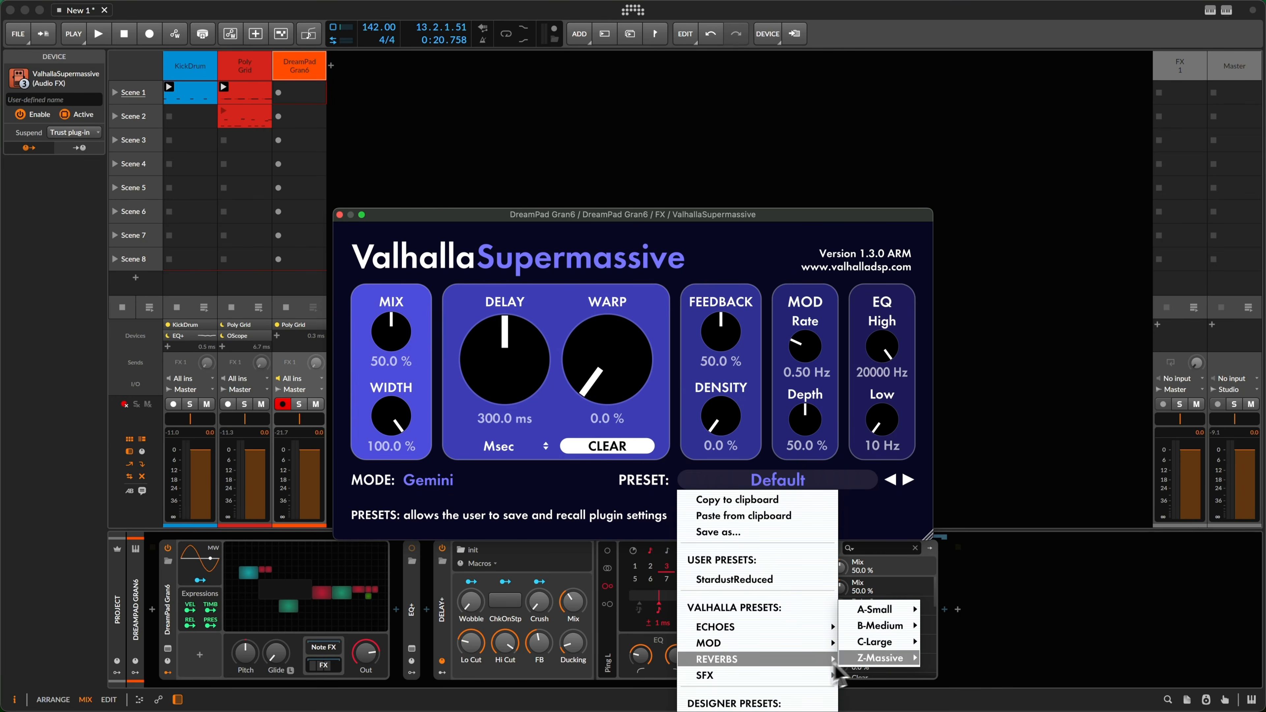
mouse_move(883, 658)
click(942, 658)
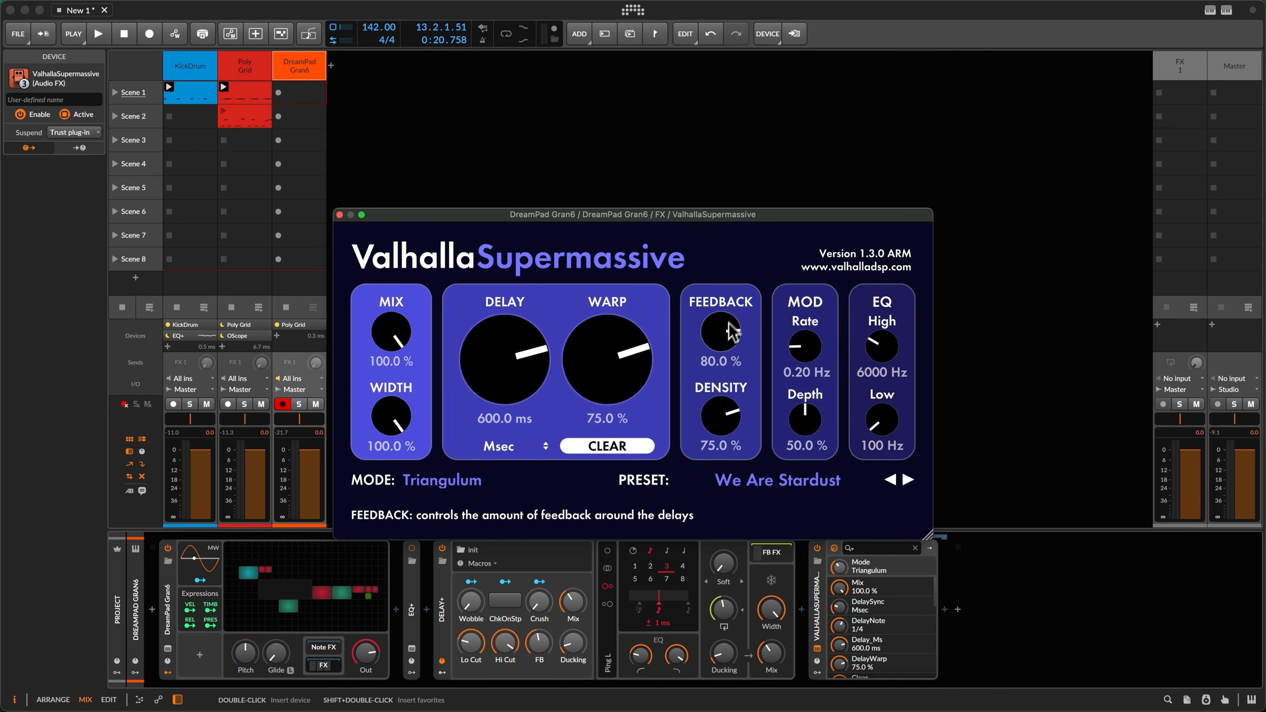
drag(724, 333, 721, 362)
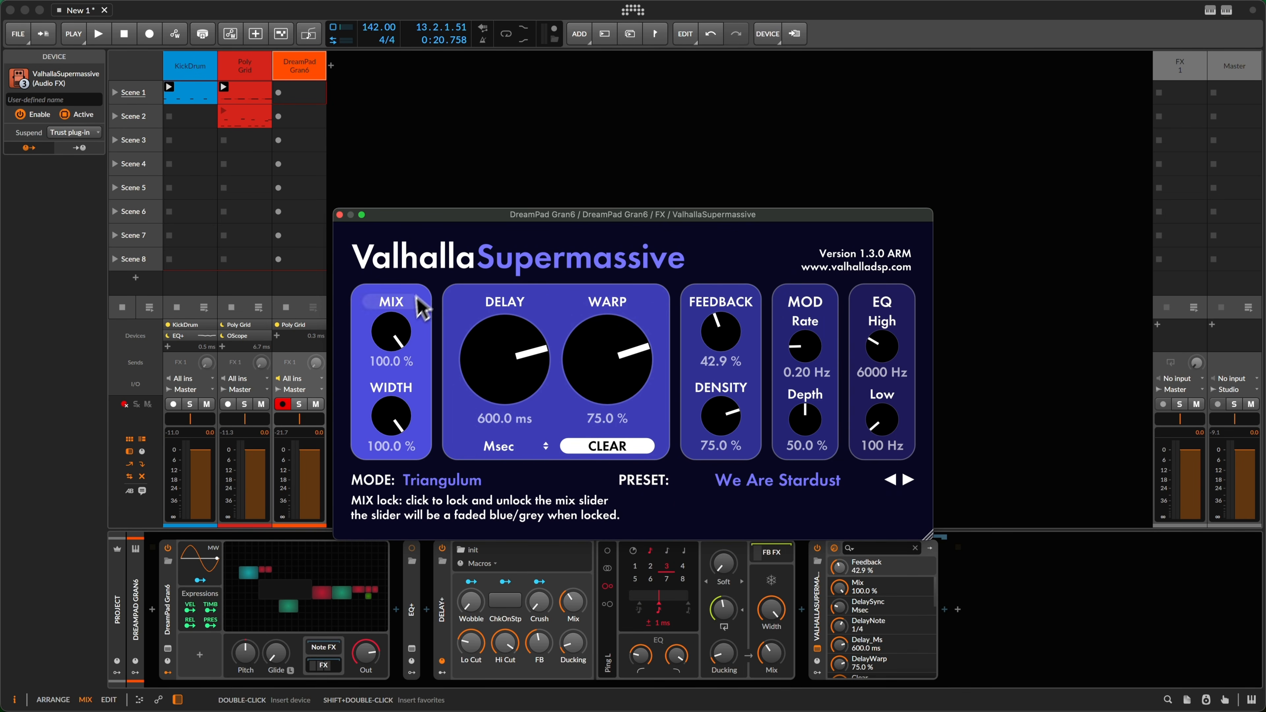
drag(399, 327, 406, 442)
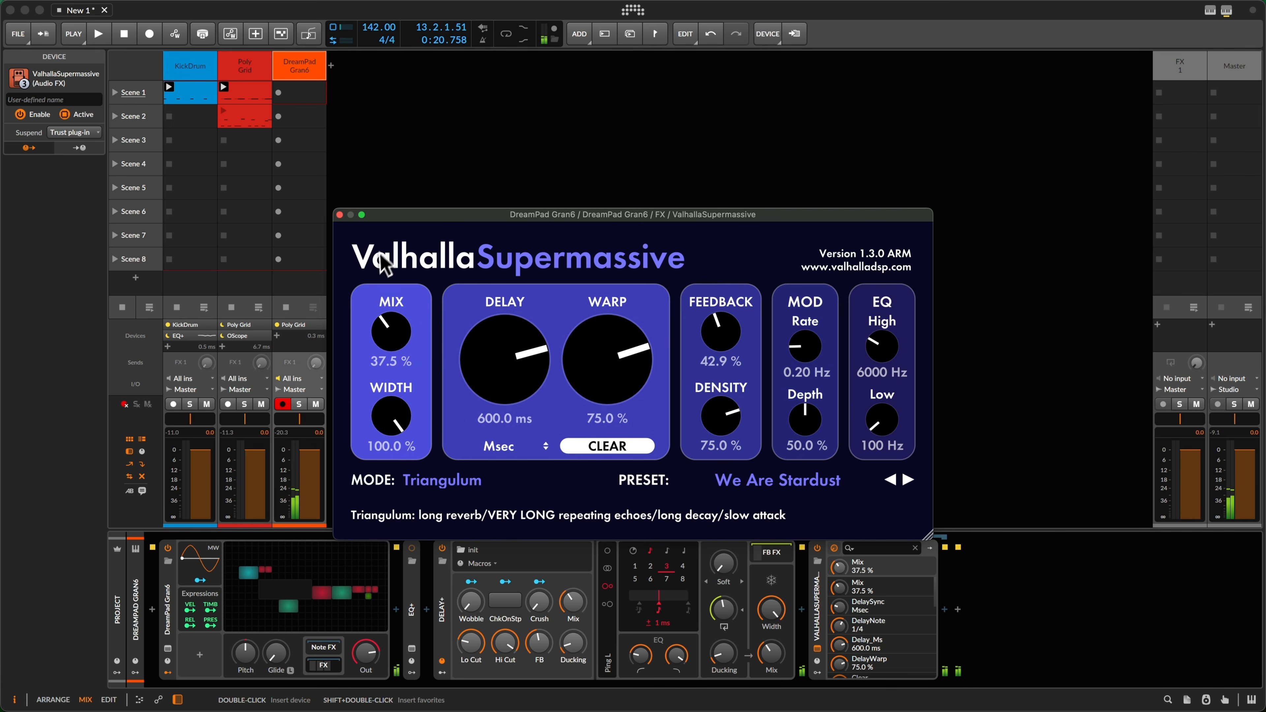
Step: Close the Supermassive window, audition the pad against the playing kick and bass, and stop playback
key(alt+s)
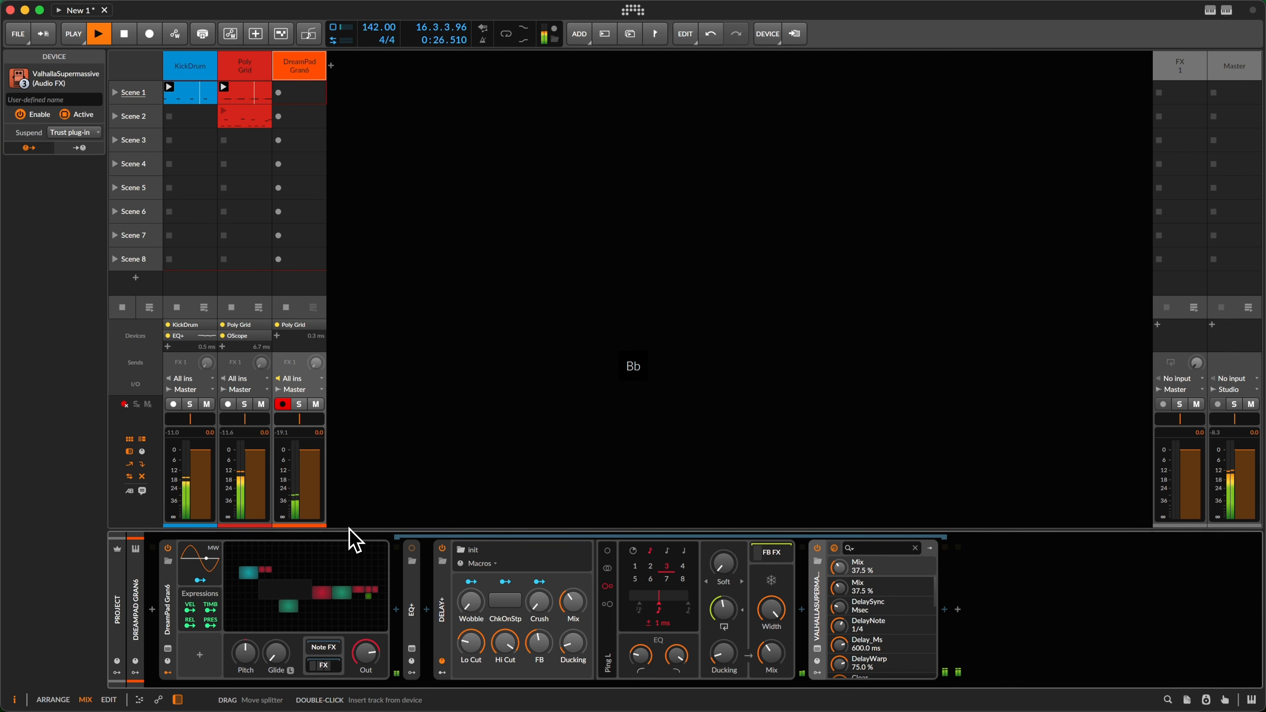
key(space)
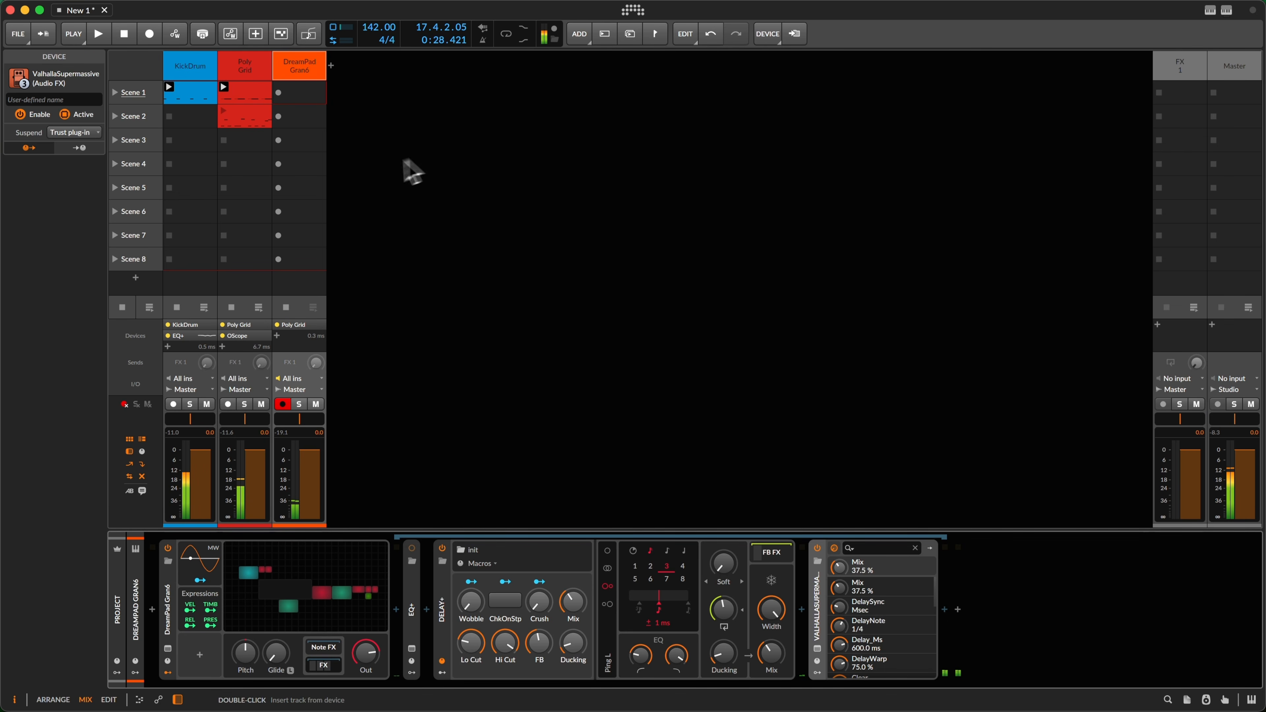
Step: Reopen the bass track's Poly Grid patch and show the curve editor of the Segments module below Sawtooth
click(250, 67)
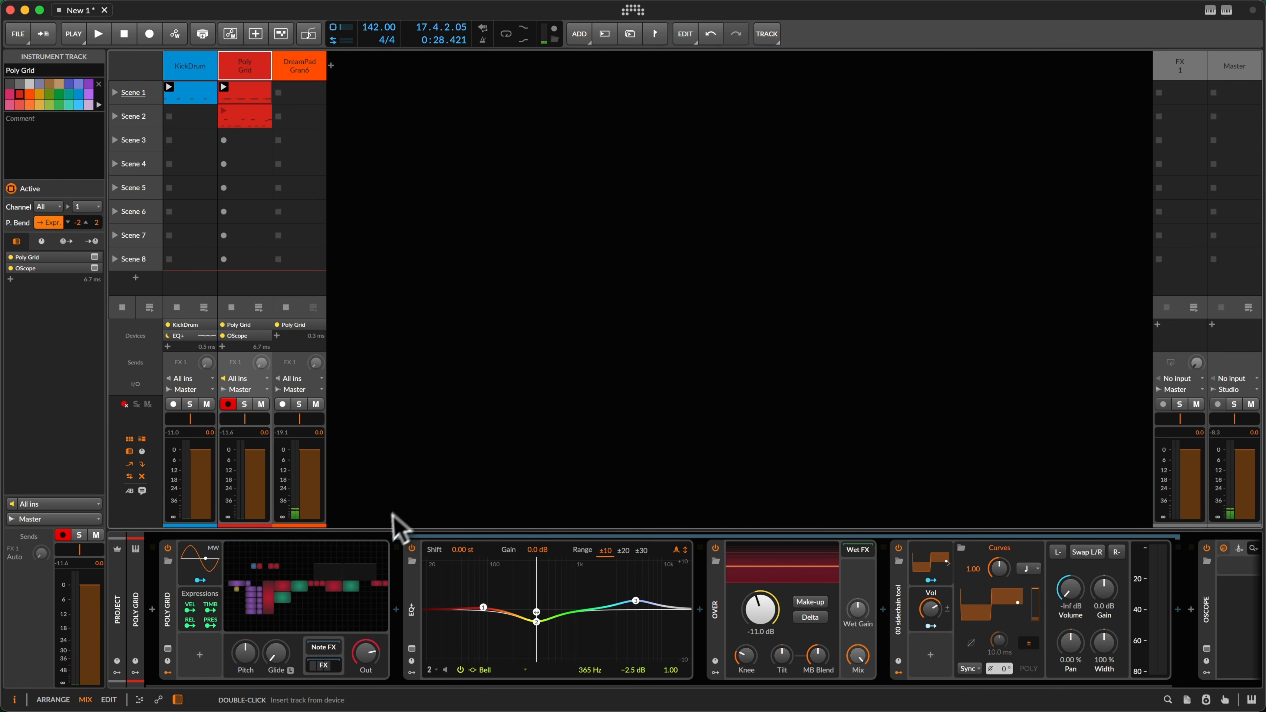
click(327, 616)
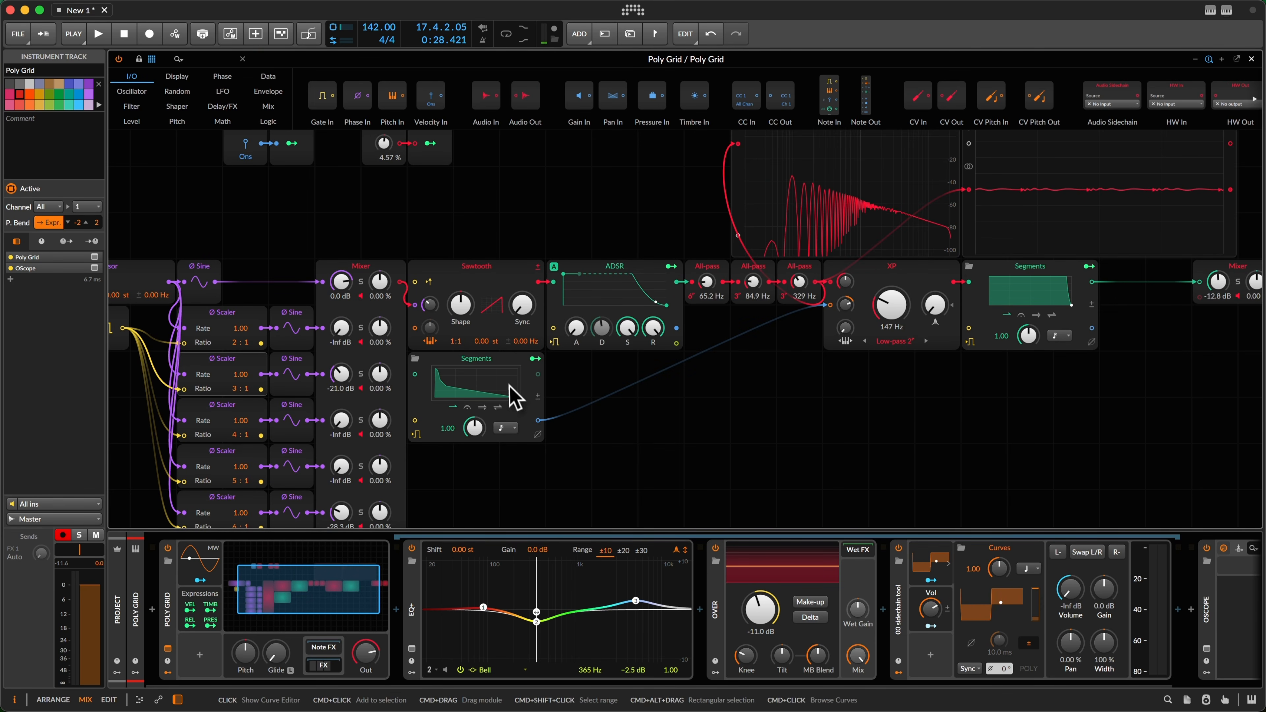
click(516, 395)
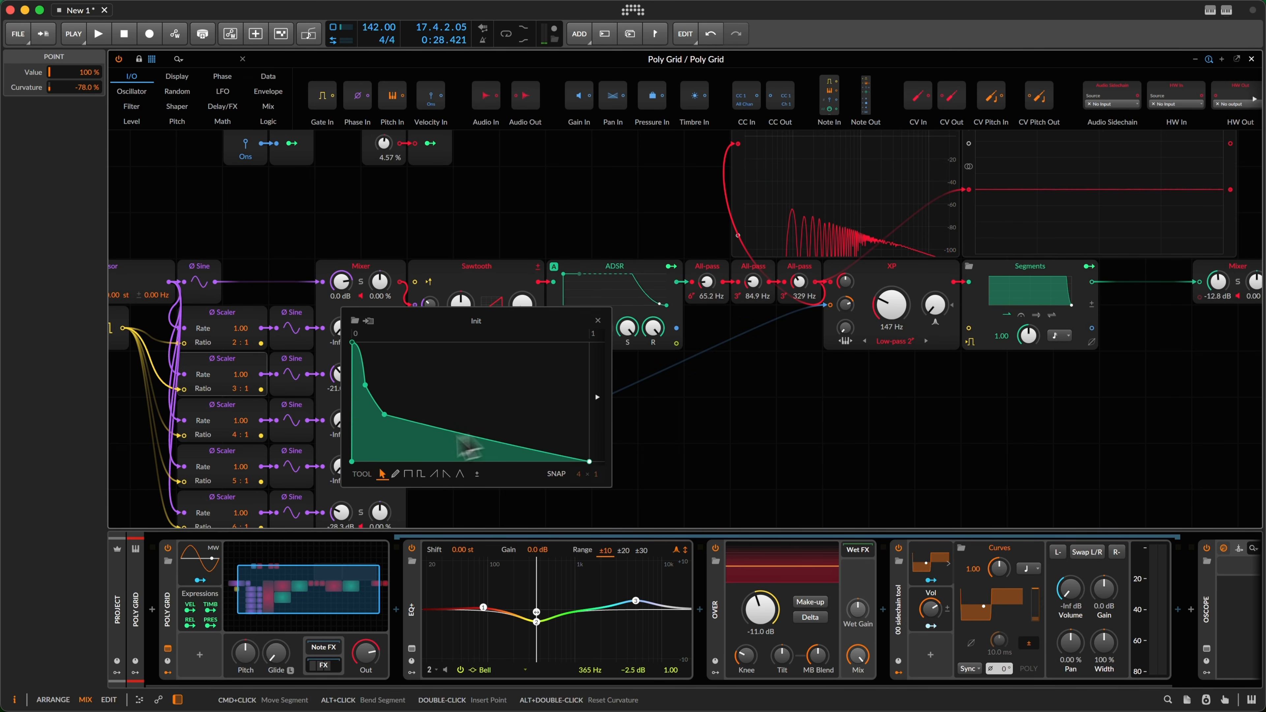
Step: Close the Segments curve editor and connect the XP filter's output to the oscilloscope's signal input
click(597, 321)
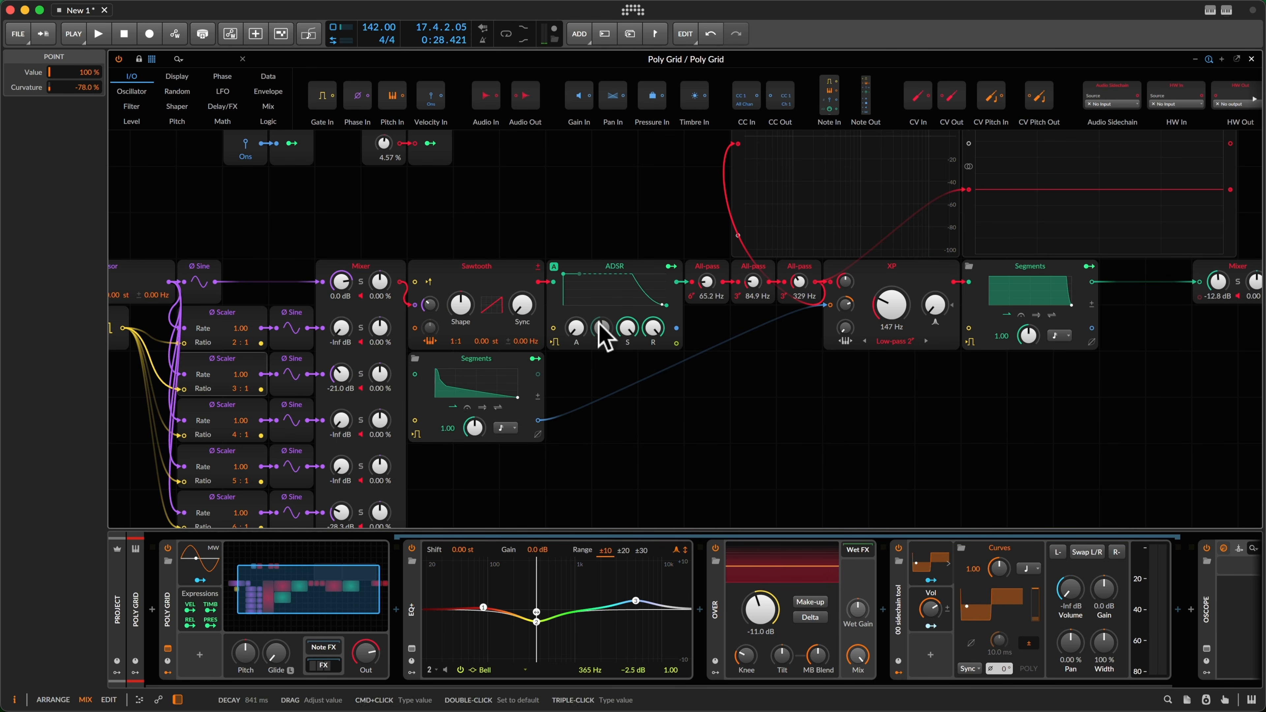
click(928, 292)
scroll(911, 309, up, 1)
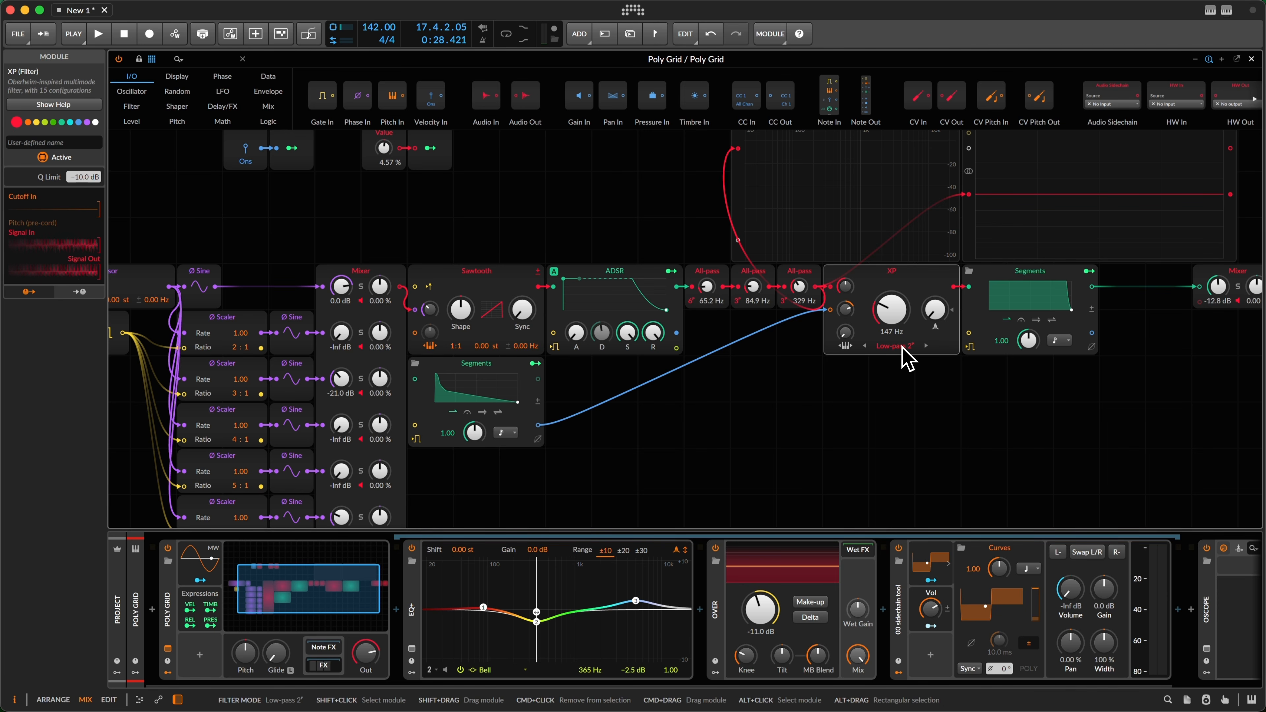
drag(902, 346, 870, 346)
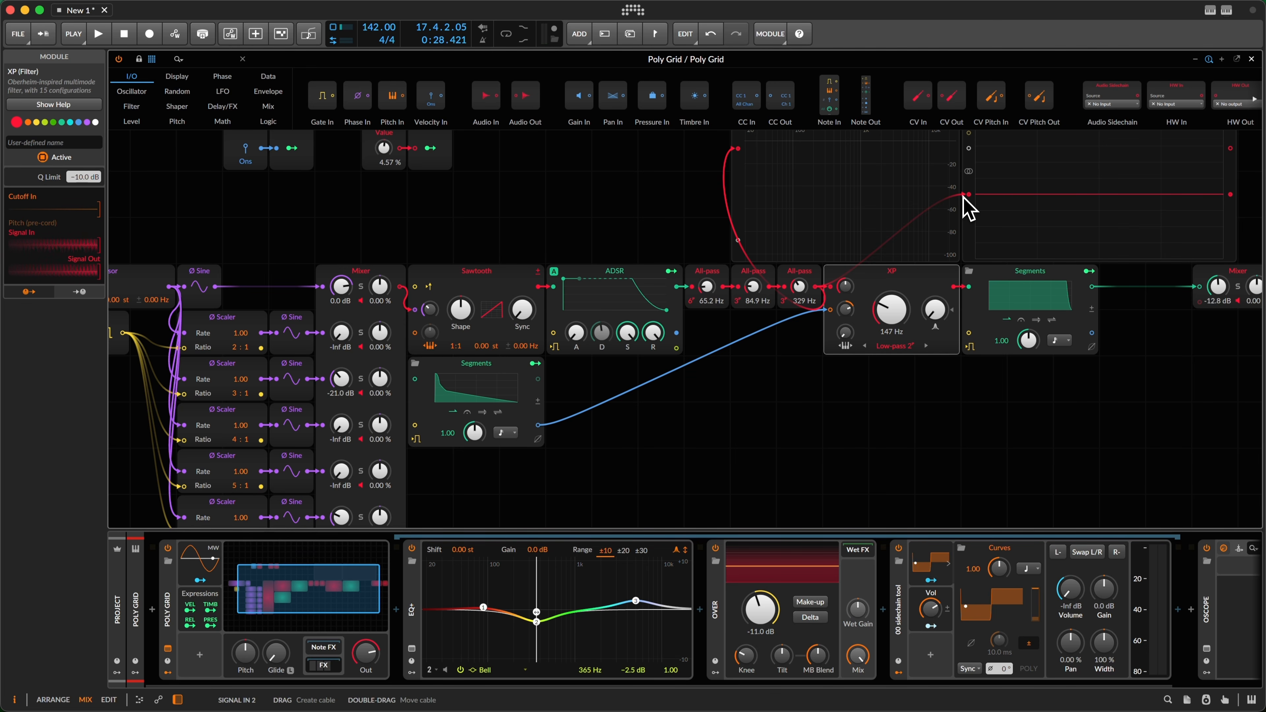
scroll(964, 205, up, 1)
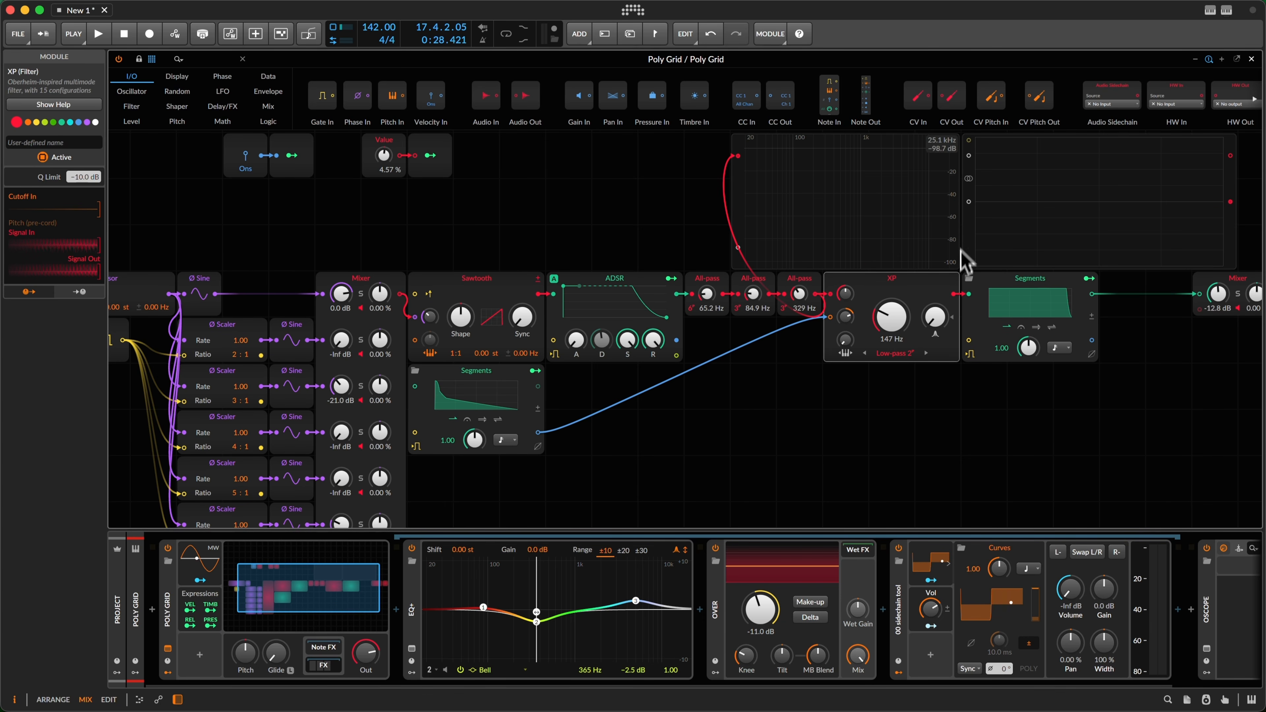
drag(956, 294, 969, 202)
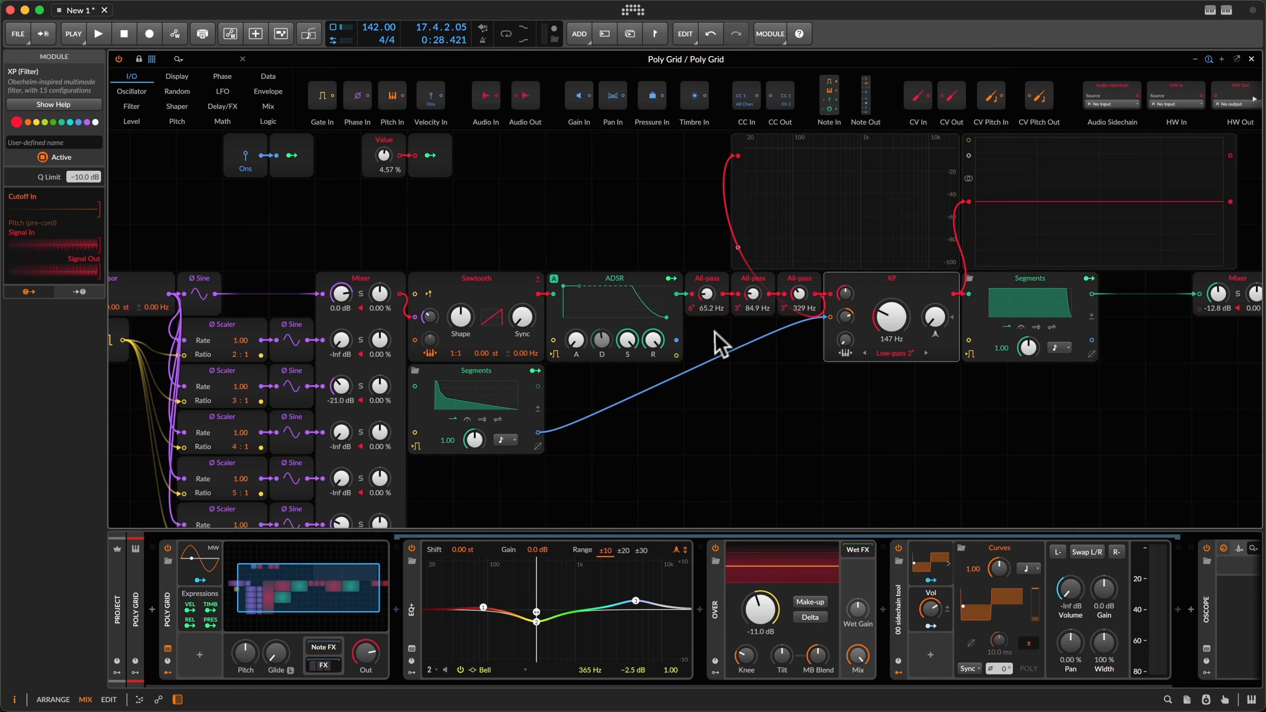
Step: Select and deactivate the three All-pass modules before the XP filter, and briefly play the bass to view its waveform
drag(721, 344, 834, 272)
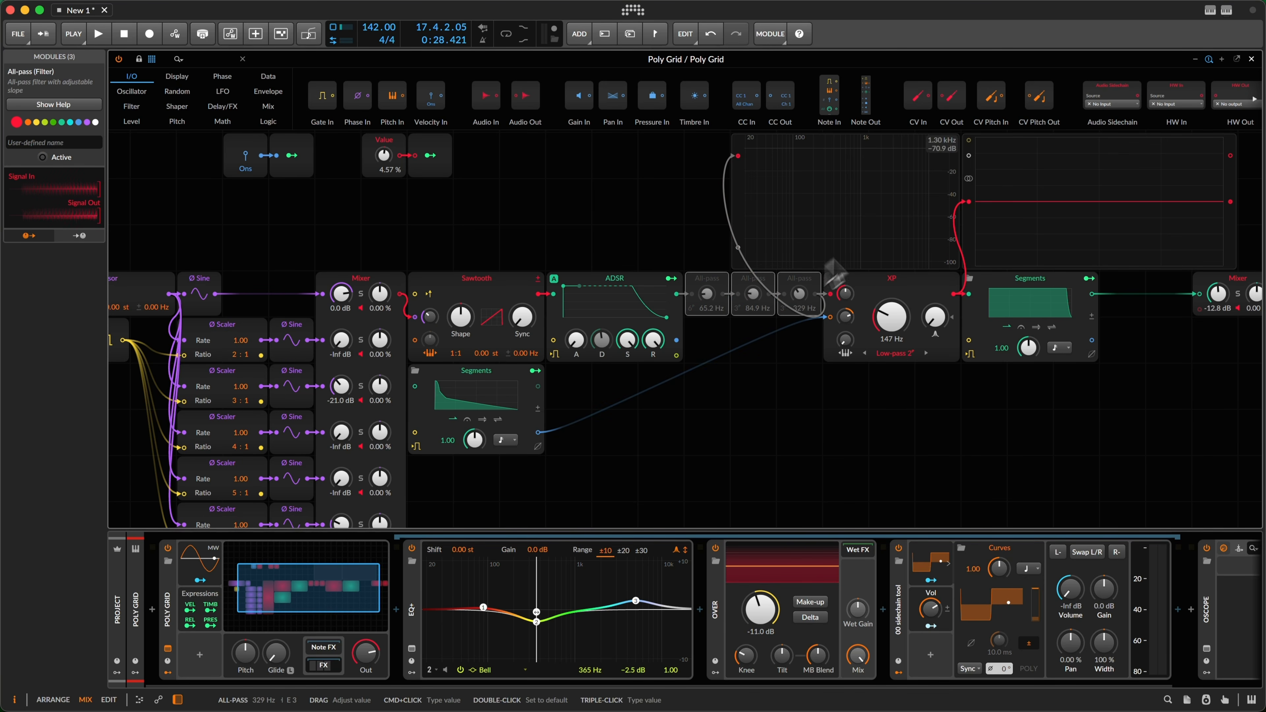
key(space)
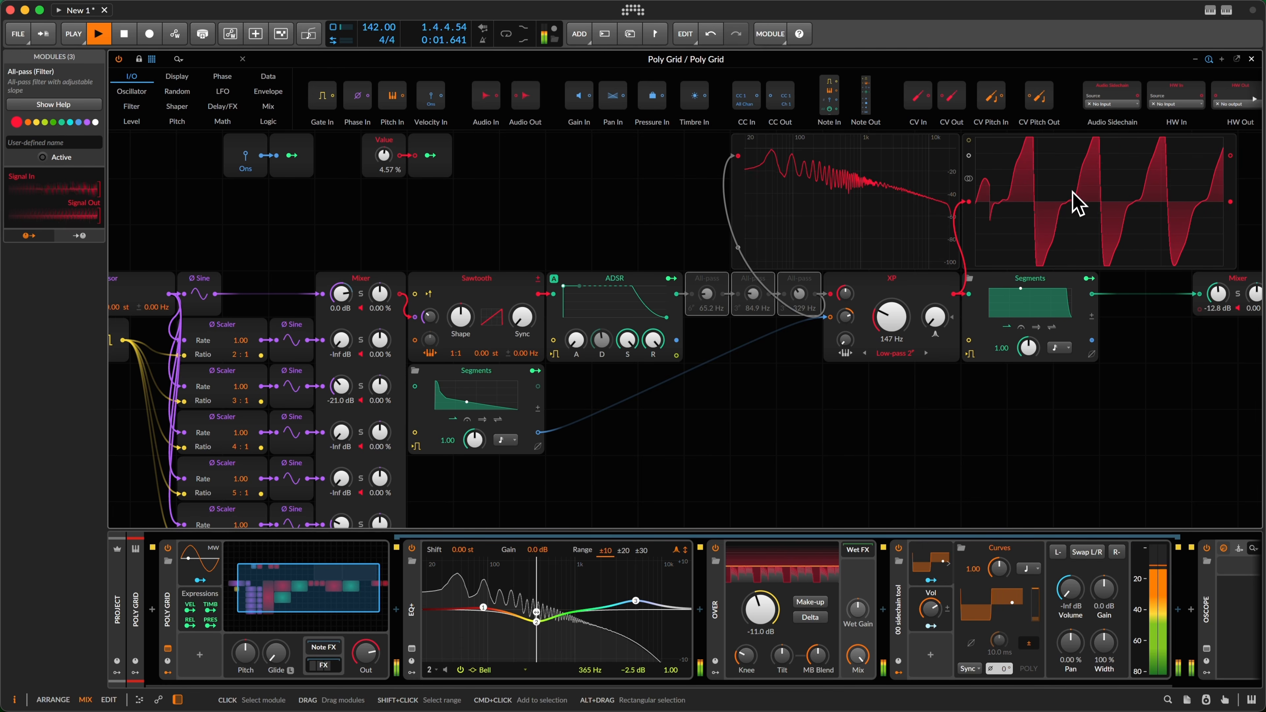
key(space)
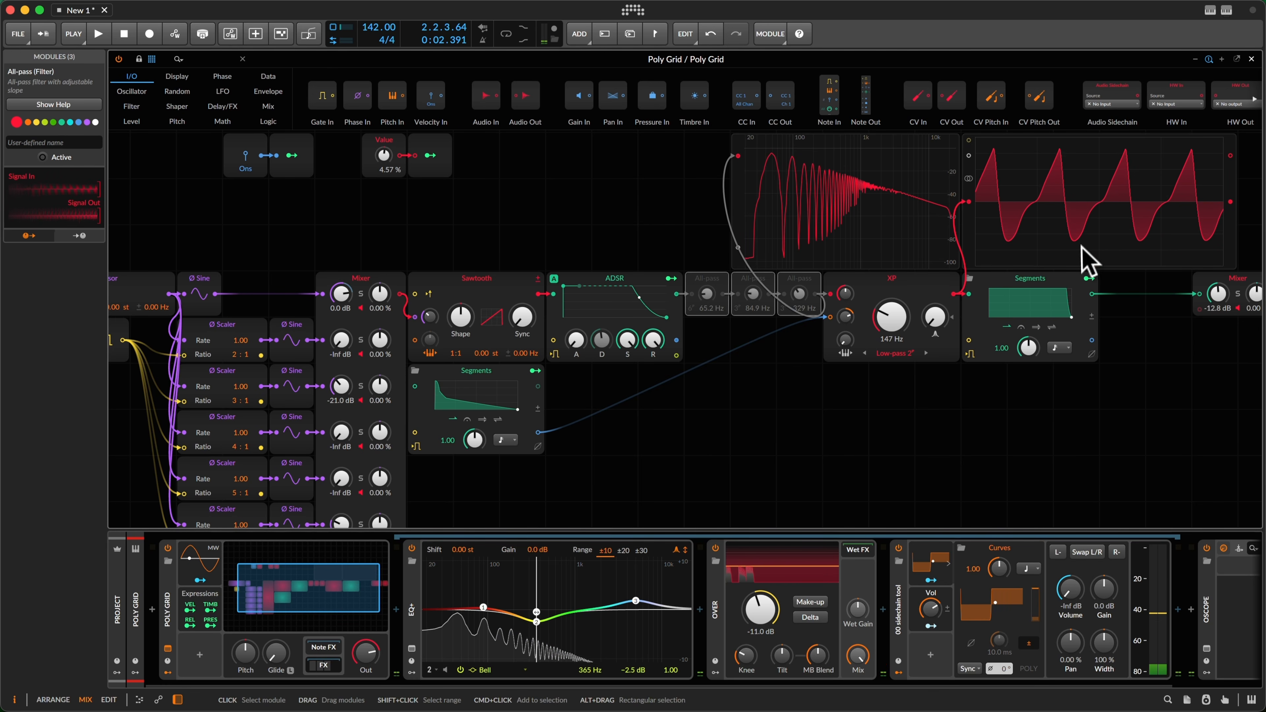
Step: Set the XP filter mode to Low-pass 3 and briefly play the bass to view its waveform
click(864, 355)
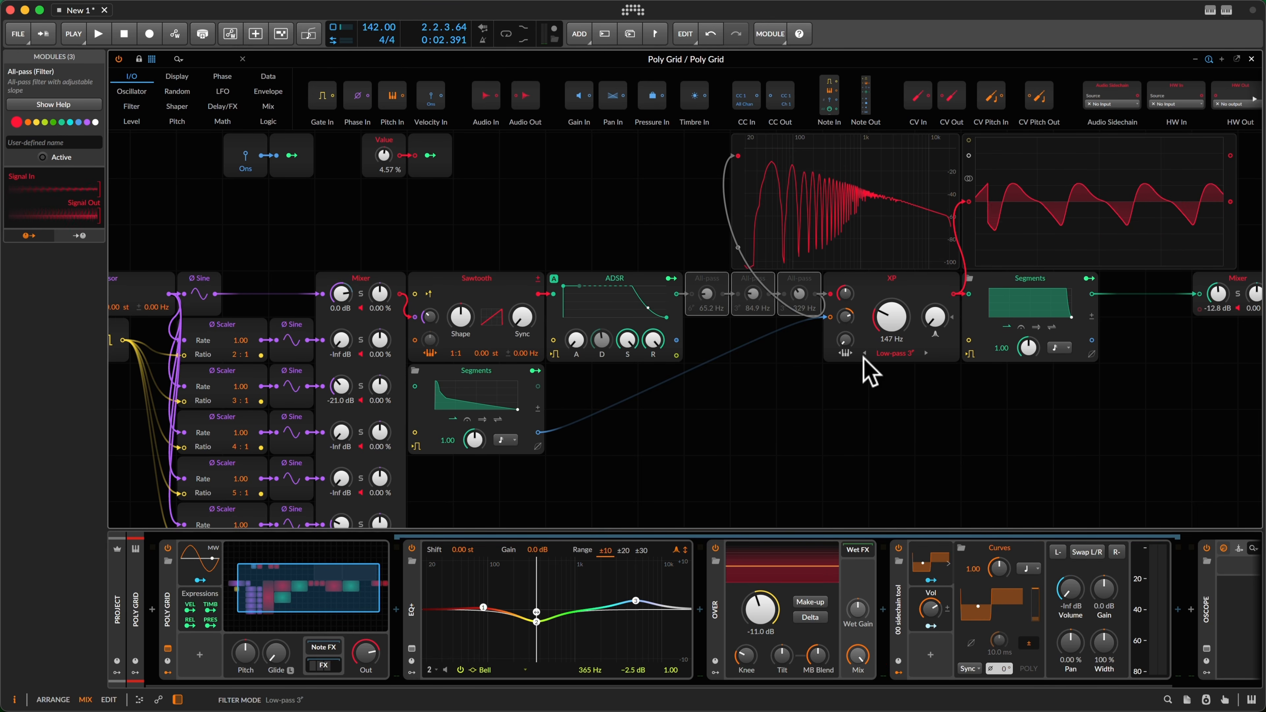
key(space)
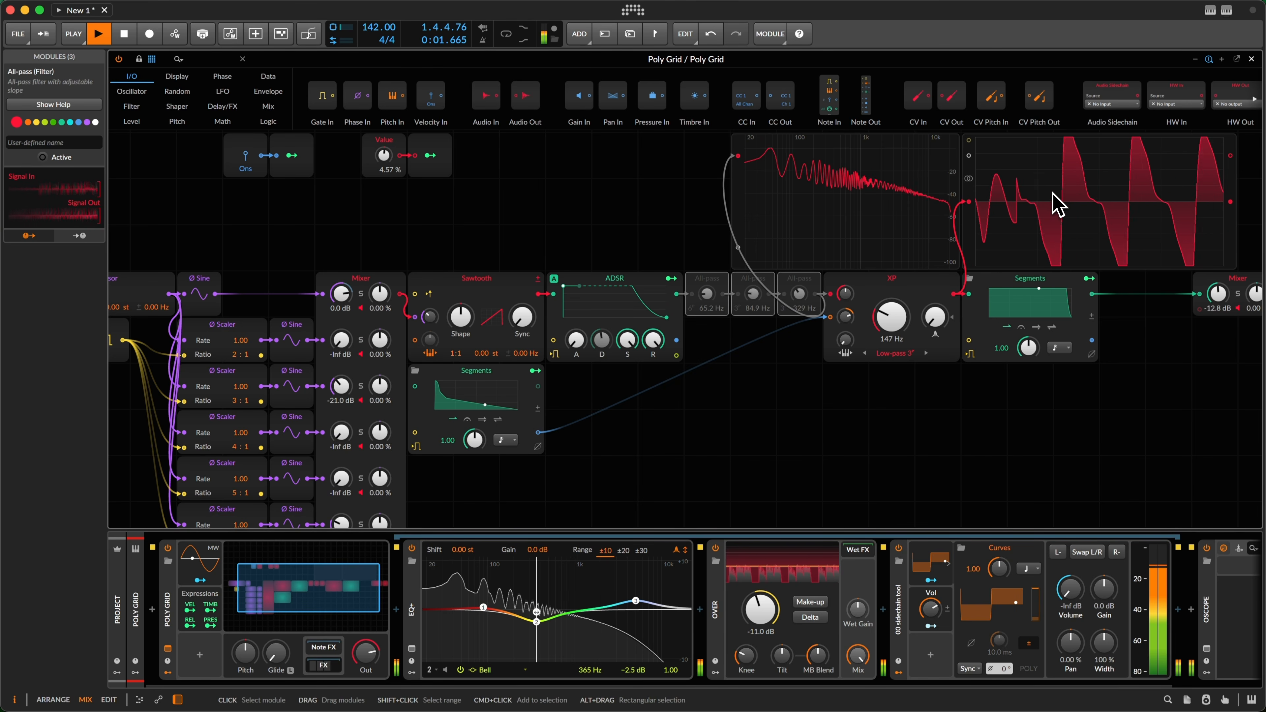
key(space)
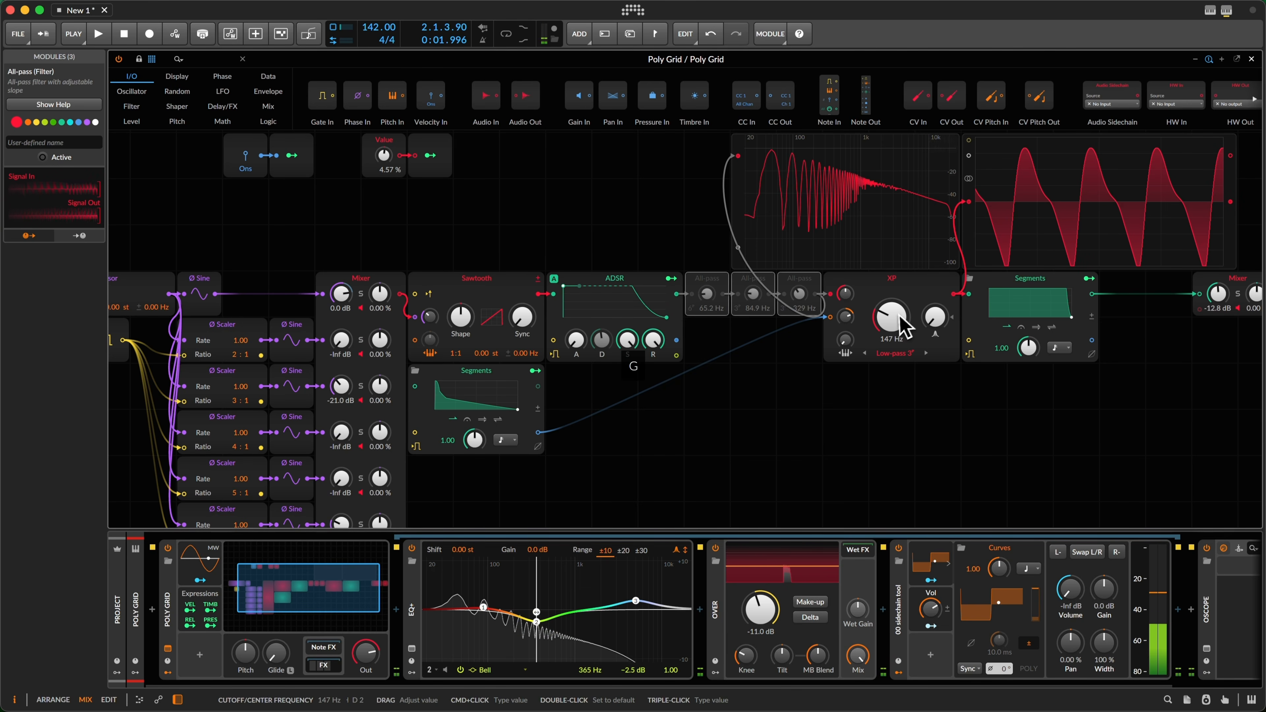
Step: Switch the XP filter between Low-pass 4 and Low-pass 3 to compare the waveforms, ending on Low-pass 4
click(923, 354)
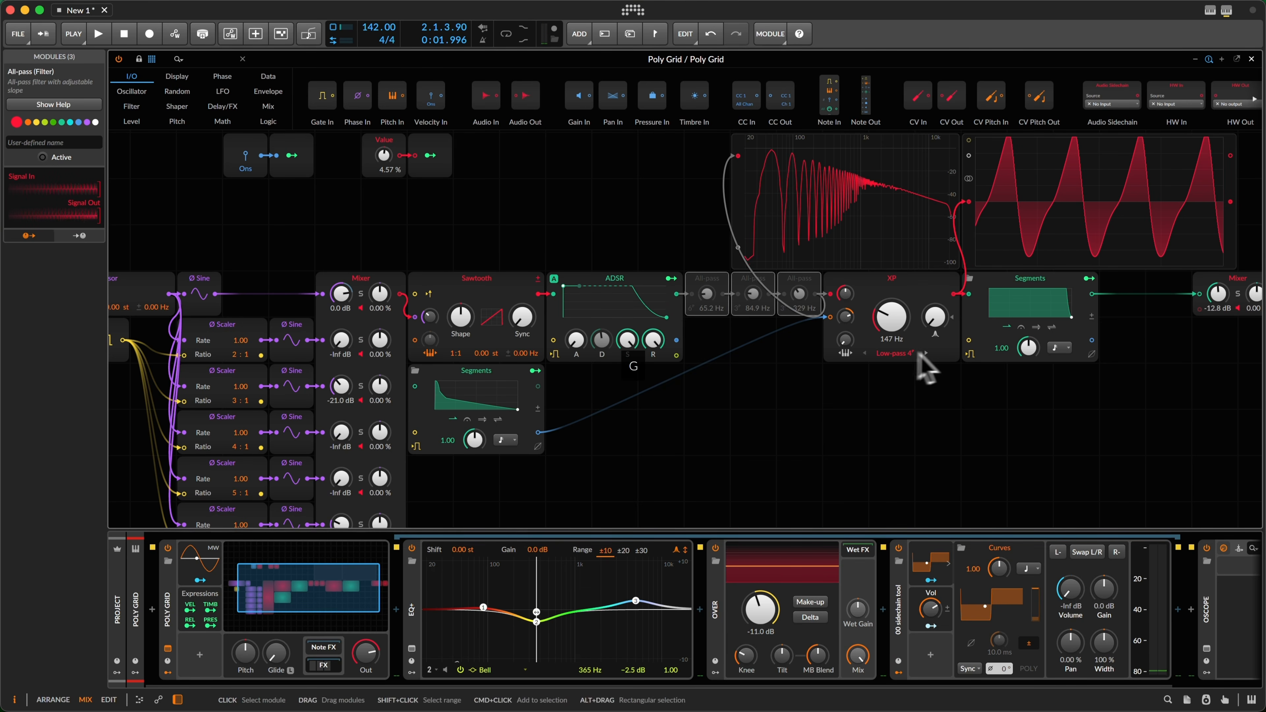
click(942, 357)
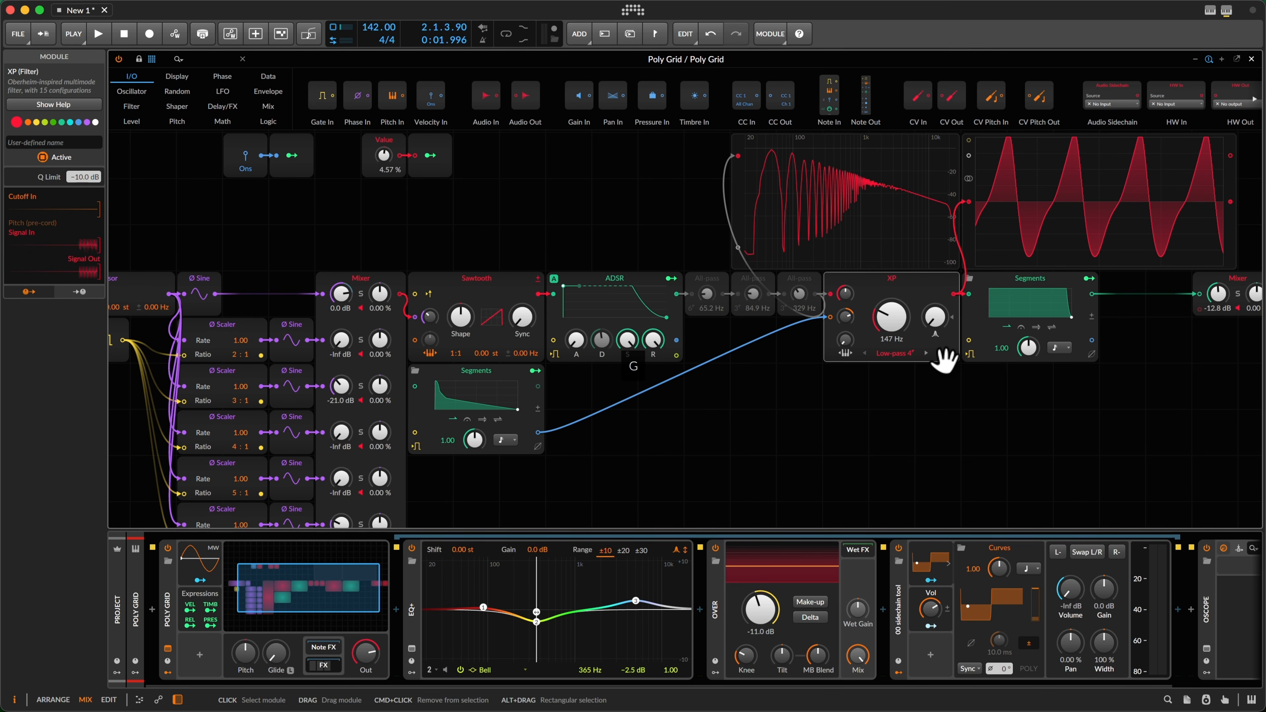
click(927, 352)
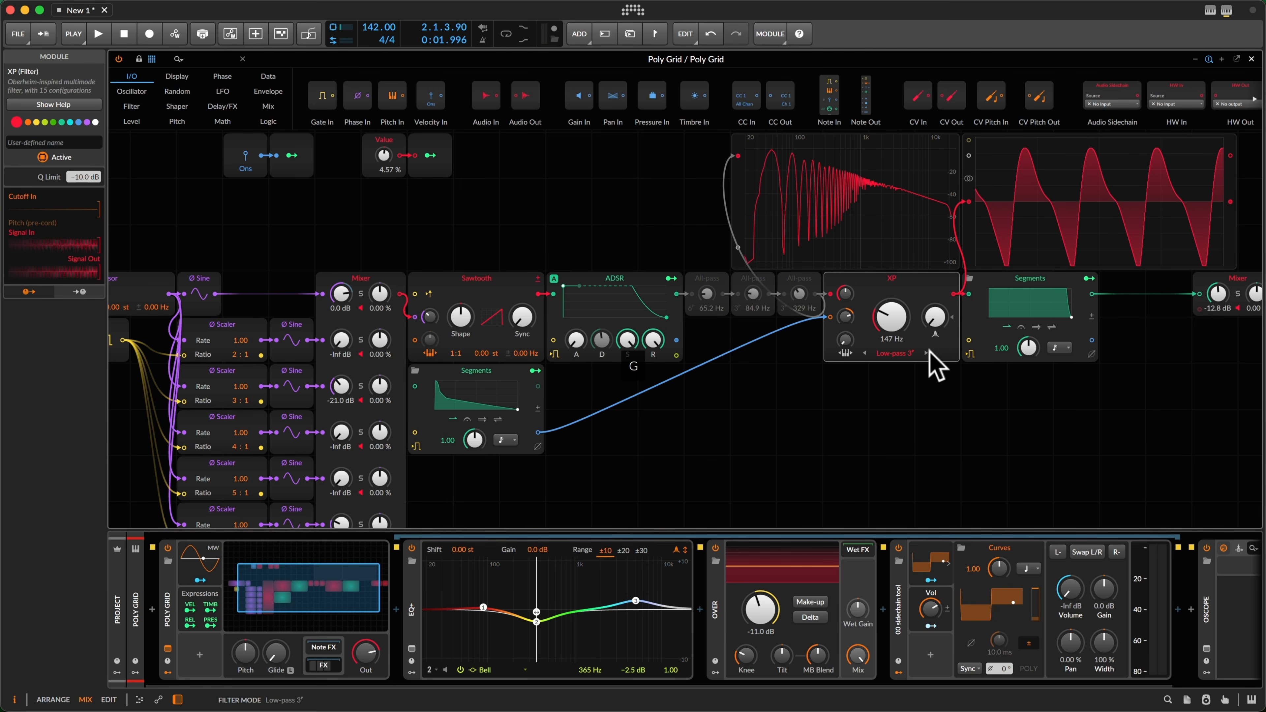
click(927, 352)
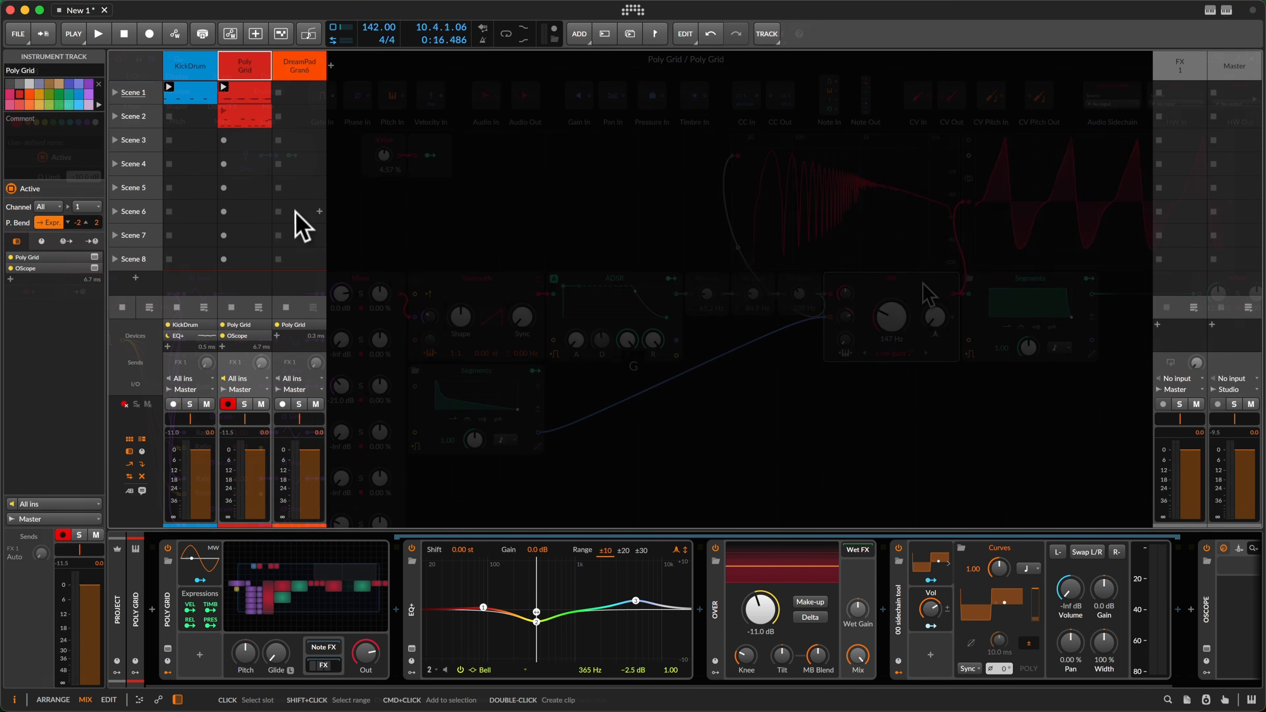